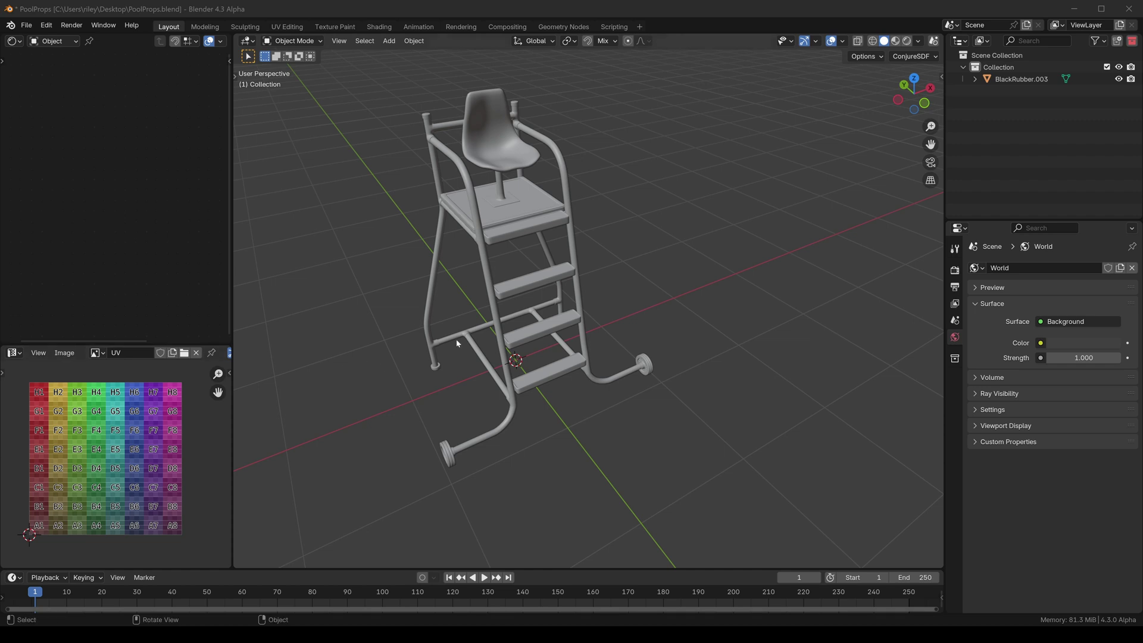
In Blender, add a UV sphere and move it along the X axis clear of the lifeguard chair
{"action": "mouse_move", "coordinate": [542, 199]}
{"action": "middle_mouse_down"}
{"action": "mouse_move", "coordinate": [403, 158]}
{"action": "mouse_move", "coordinate": [553, 208]}
{"action": "middle_mouse_up"}
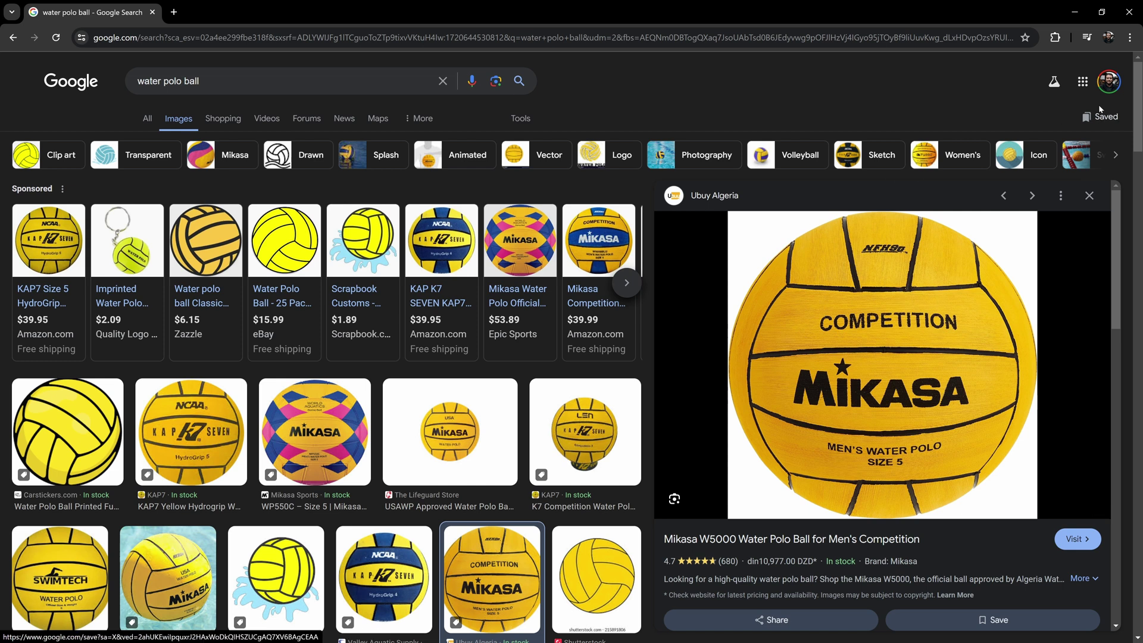
{"action": "left_click_drag", "start_coordinate": [844, 16], "coordinate": [0, 47]}
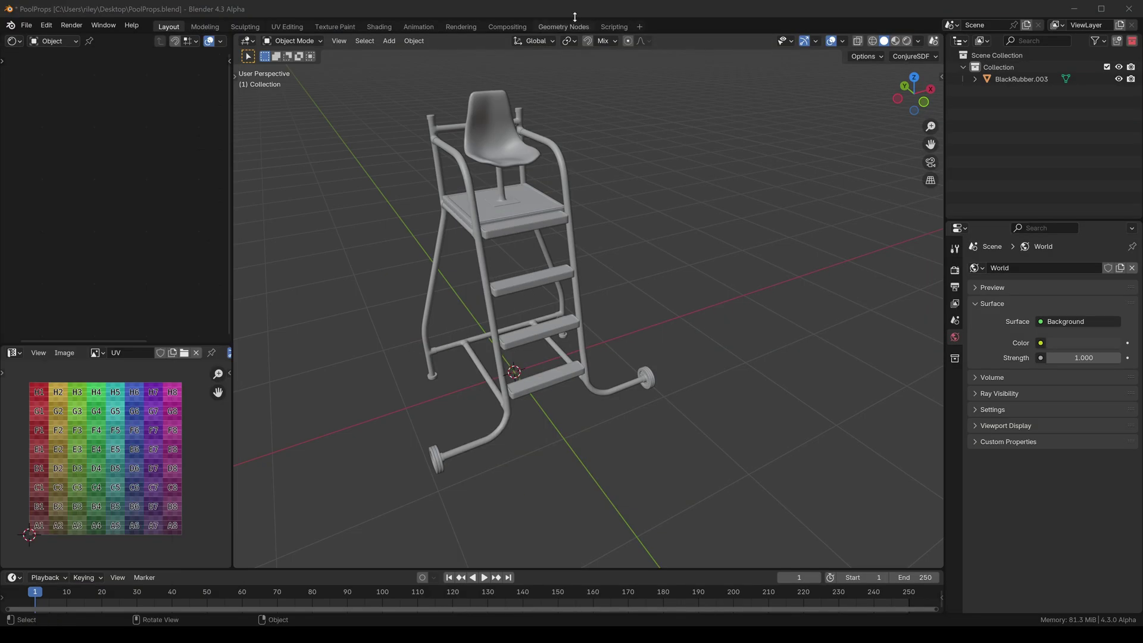
{"action": "key", "text": "shift+a"}
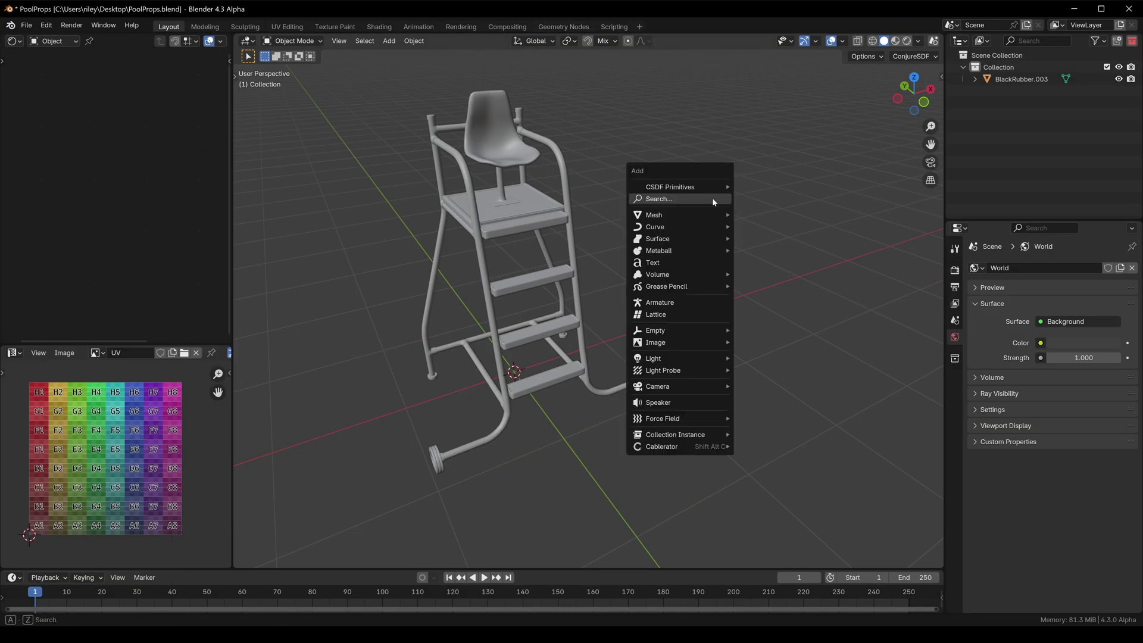
{"action": "mouse_move", "coordinate": [685, 215]}
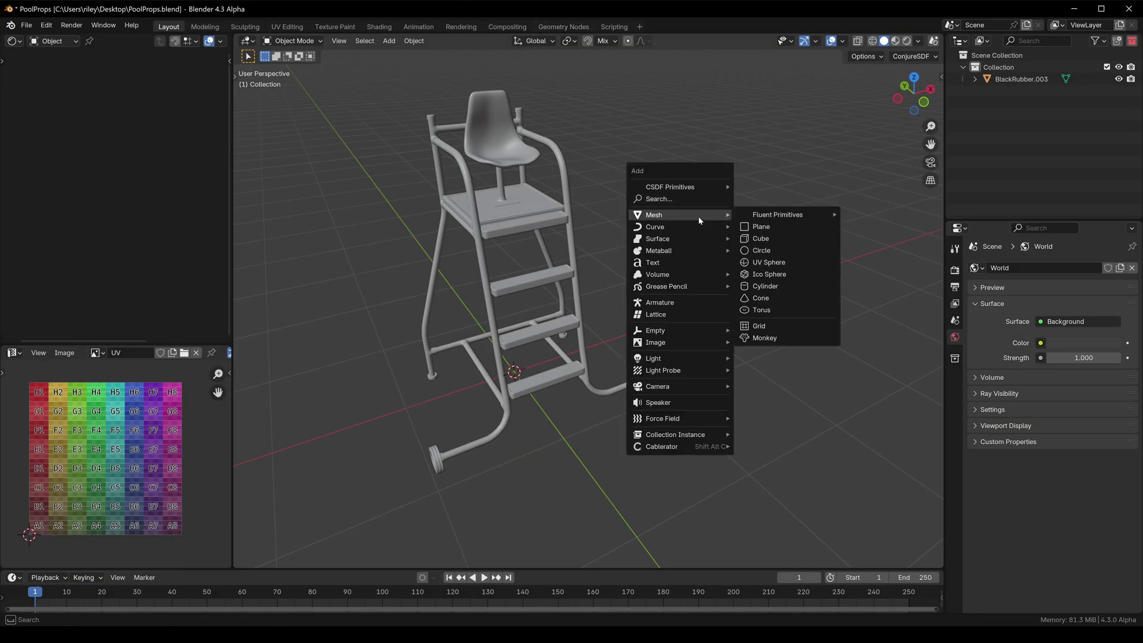
{"action": "left_click", "coordinate": [775, 262]}
{"action": "left_click_drag", "start_coordinate": [233, 285], "coordinate": [21, 285]}
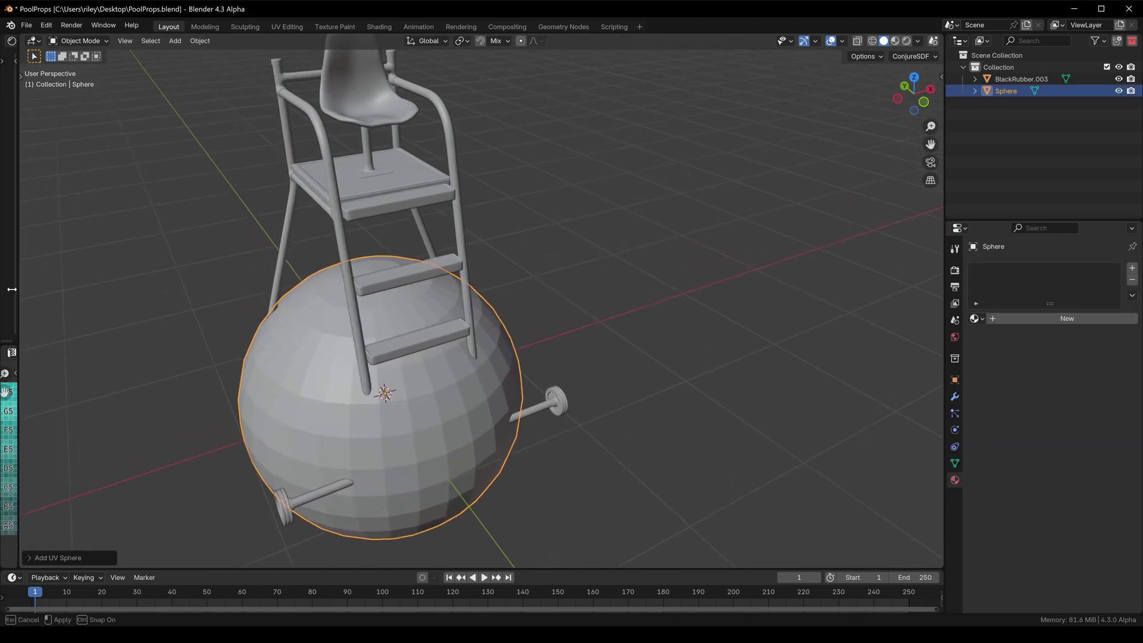
{"action": "key", "text": "g"}
{"action": "key", "text": "x"}
{"action": "left_click", "coordinate": [663, 288]}
Examine the UV sphere's mesh and its pole in Edit Mode, and delete the sphere
{"action": "key", "text": "Tab"}
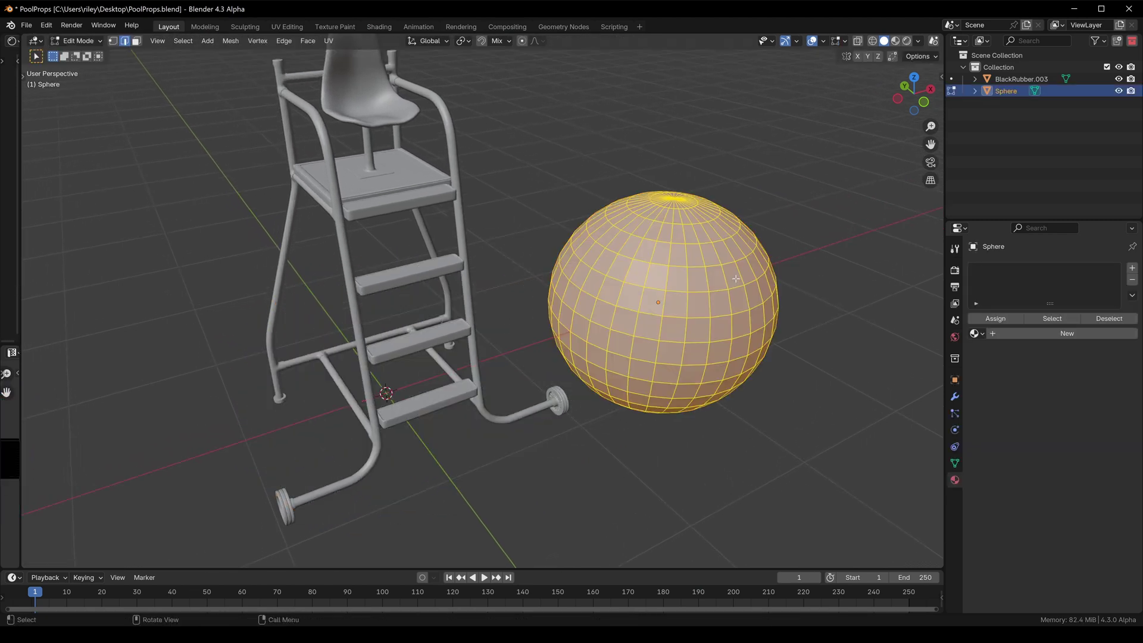
{"action": "scroll", "coordinate": [666, 278], "scroll_direction": "up", "scroll_amount": 2}
{"action": "middle_click_drag", "start_coordinate": [666, 278], "coordinate": [552, 199], "text": "shift"}
{"action": "scroll", "coordinate": [553, 198], "scroll_direction": "down", "scroll_amount": 3}
{"action": "middle_click_drag", "start_coordinate": [553, 261], "coordinate": [589, 316]}
{"action": "middle_click_drag", "start_coordinate": [619, 393], "coordinate": [518, 339], "text": "shift"}
{"action": "middle_click_drag", "start_coordinate": [518, 339], "coordinate": [508, 212]}
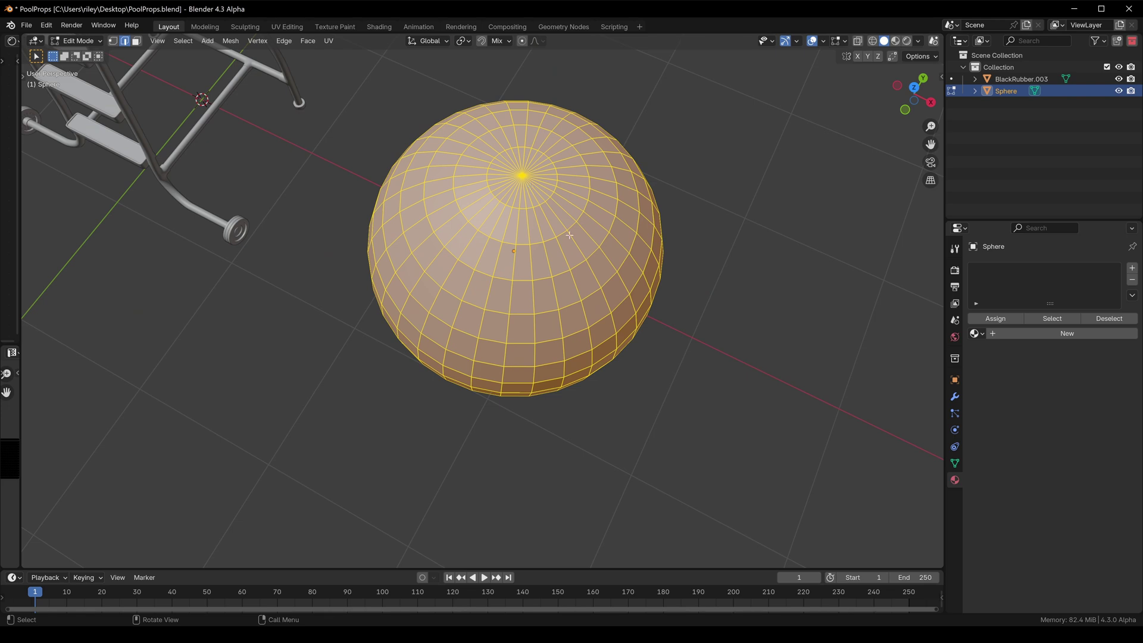
{"action": "middle_click_drag", "start_coordinate": [570, 235], "coordinate": [575, 218]}
{"action": "key", "text": "Tab"}
{"action": "key", "text": "Delete"}
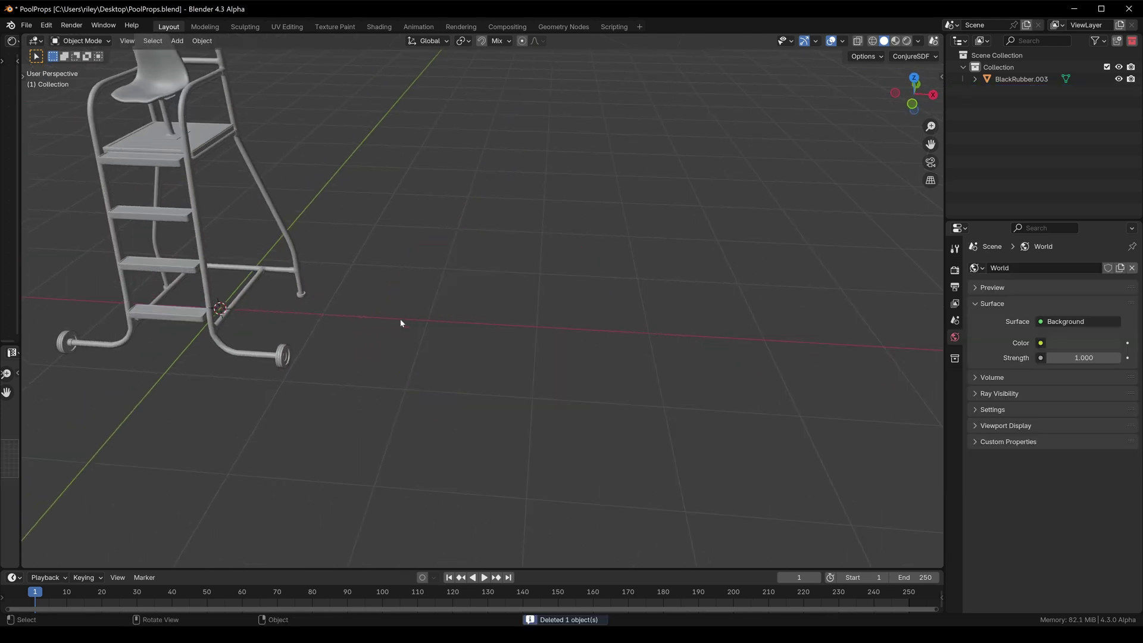
Add a cube mesh at the 3D cursor and view it from several sides
{"action": "middle_click_drag", "start_coordinate": [401, 323], "coordinate": [472, 273]}
{"action": "key", "text": "shift+a"}
{"action": "left_click", "coordinate": [526, 300]}
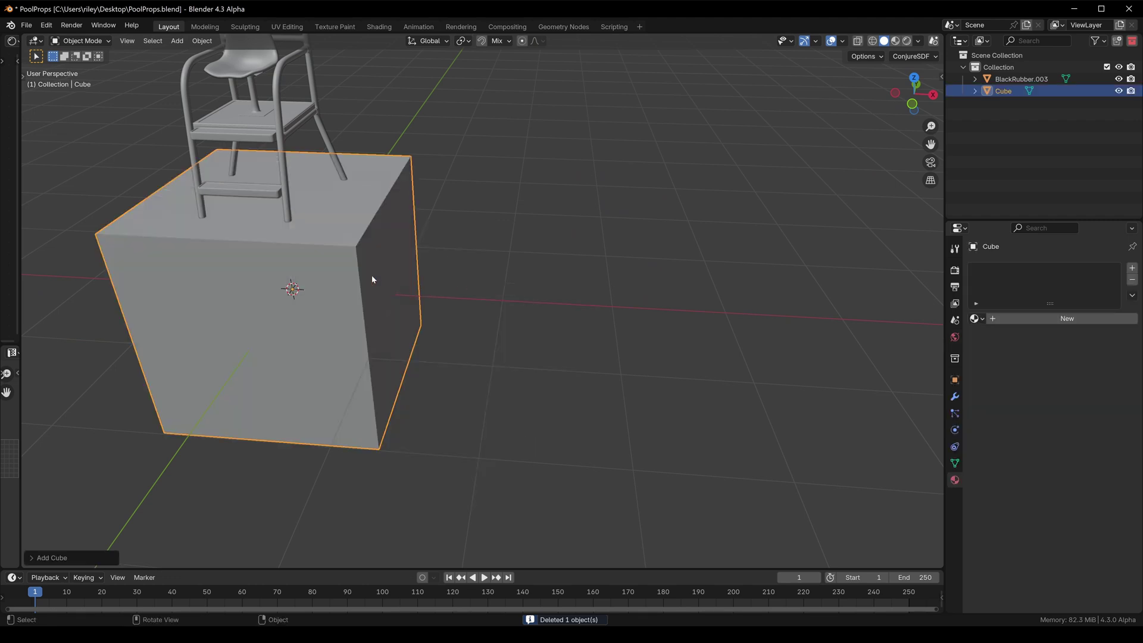
{"action": "middle_click_drag", "start_coordinate": [373, 279], "coordinate": [433, 272]}
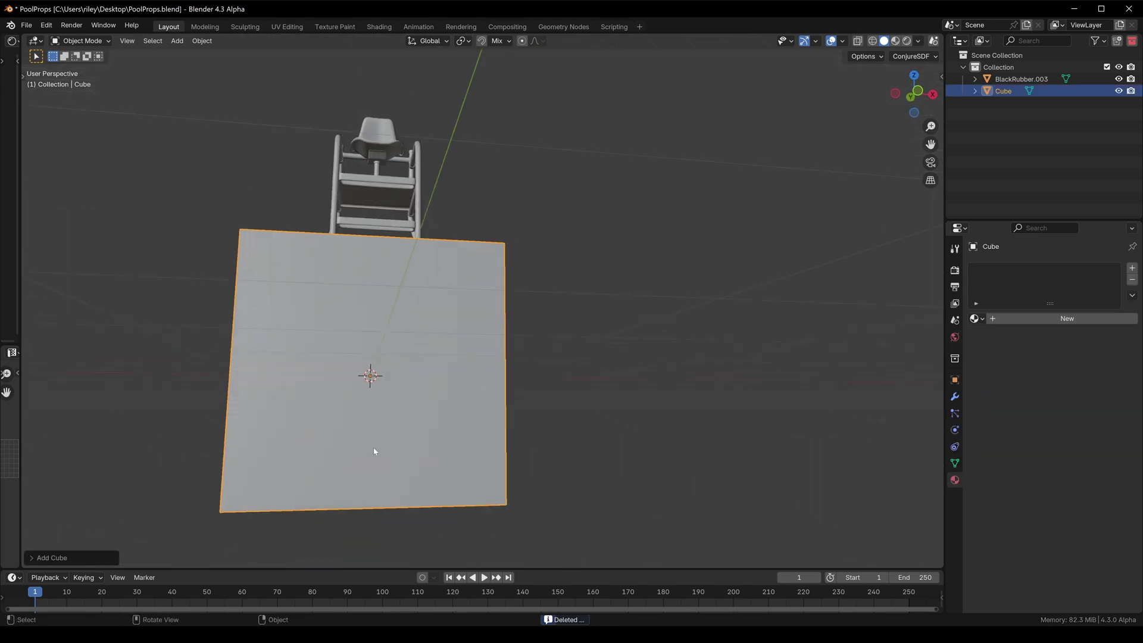
{"action": "middle_click_drag", "start_coordinate": [479, 301], "coordinate": [557, 386]}
{"action": "middle_click_drag", "start_coordinate": [491, 258], "coordinate": [468, 185]}
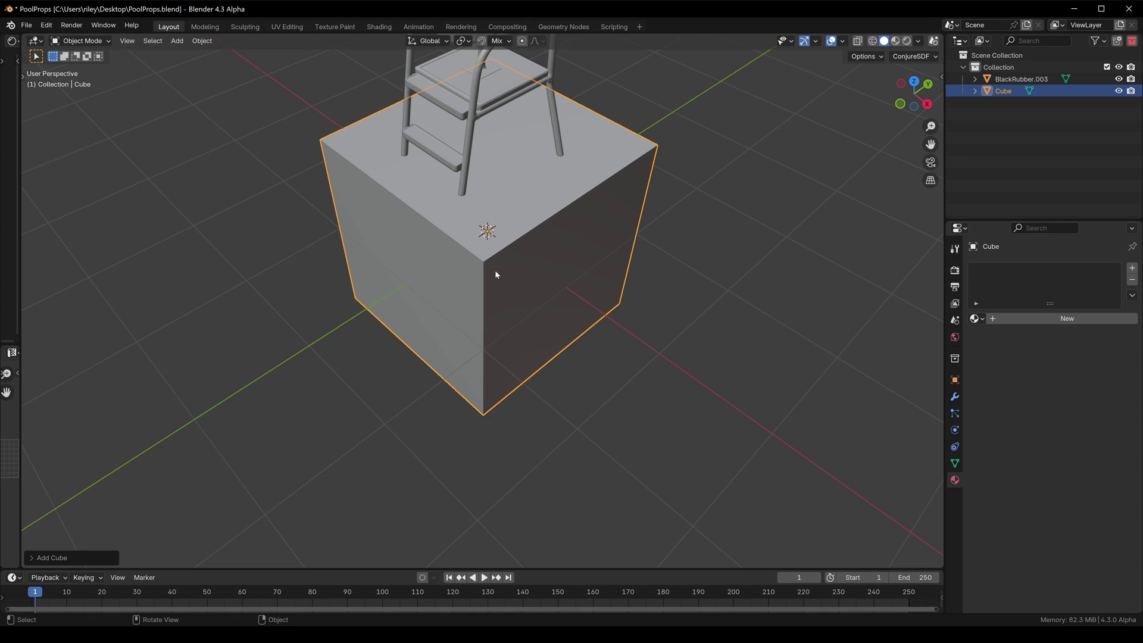
{"action": "middle_click_drag", "start_coordinate": [495, 270], "coordinate": [483, 279]}
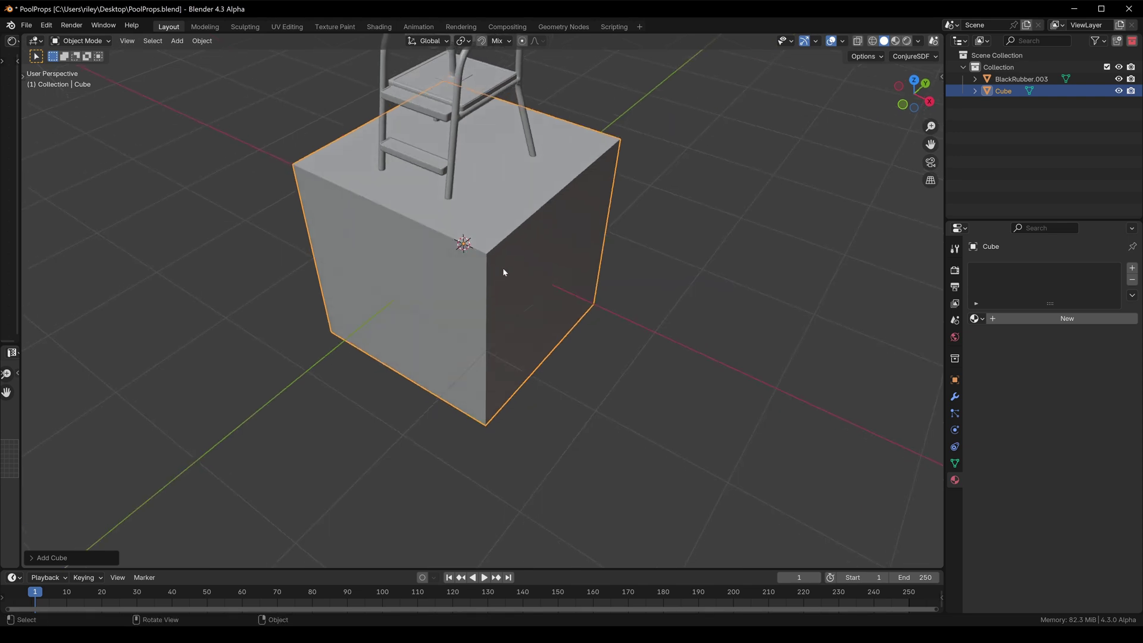
Cut two evenly spaced horizontal edge loops around the cube in Edit Mode
{"action": "key", "text": "Tab"}
{"action": "middle_click_drag", "start_coordinate": [496, 260], "coordinate": [515, 295]}
{"action": "key", "text": "ctrl+r"}
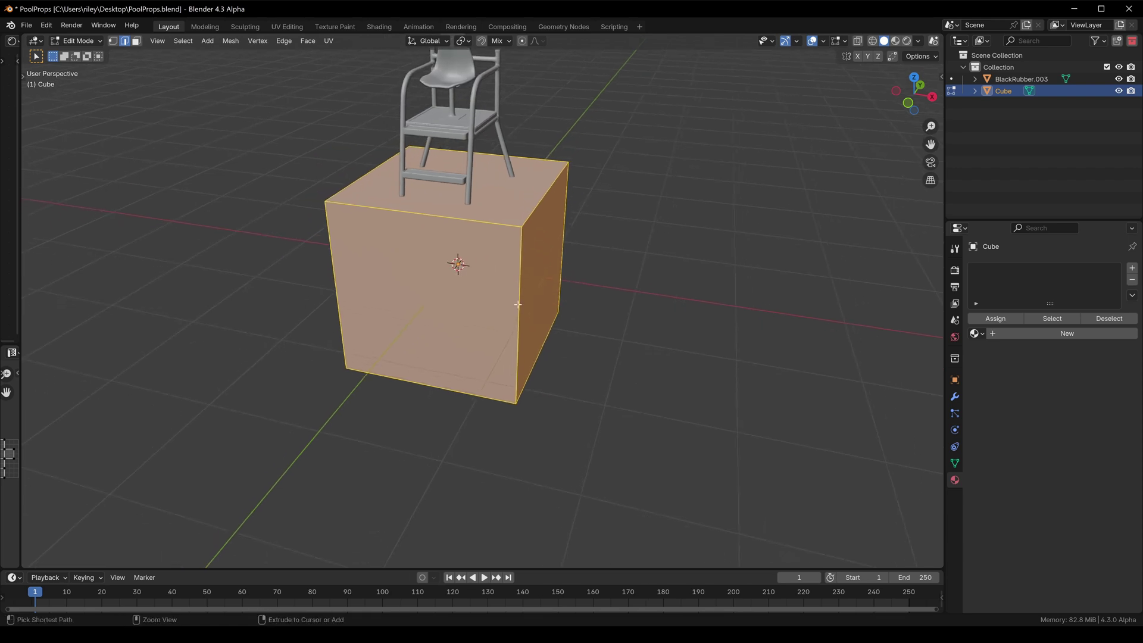
{"action": "scroll", "coordinate": [518, 301], "scroll_direction": "up", "scroll_amount": 1}
{"action": "left_click", "coordinate": [519, 295]}
{"action": "right_click", "coordinate": [519, 292]}
{"action": "middle_click_drag", "start_coordinate": [519, 292], "coordinate": [512, 262]}
Cut two evenly spaced vertical edge loops in each of the cube's two remaining directions
{"action": "key", "text": "ctrl+r"}
{"action": "scroll", "coordinate": [382, 257], "scroll_direction": "down", "scroll_amount": 1}
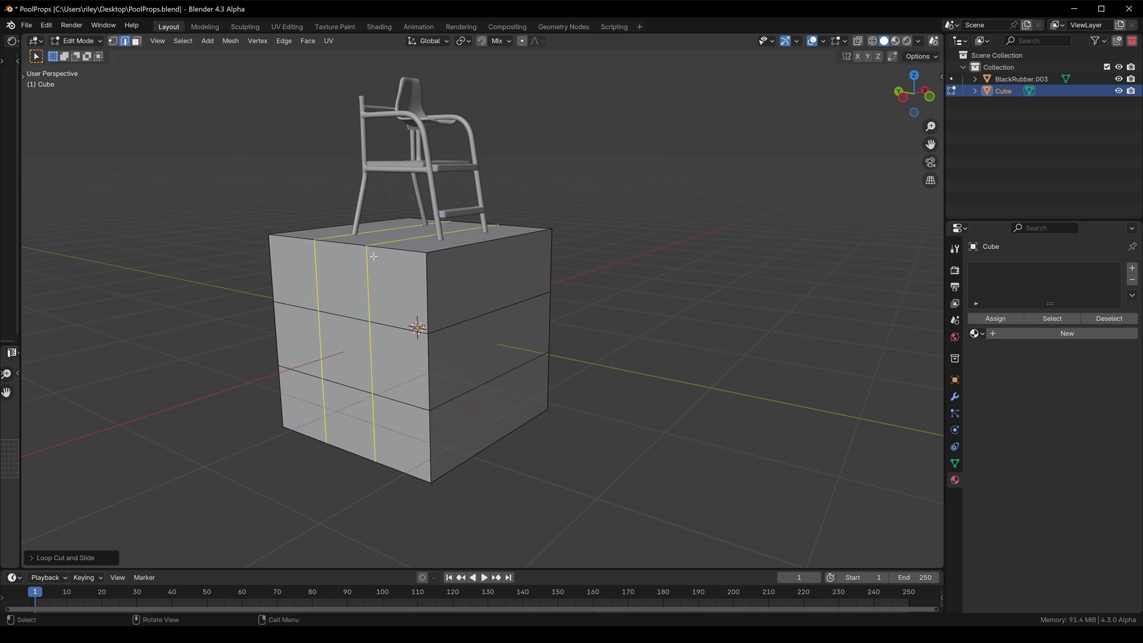
{"action": "middle_click_drag", "start_coordinate": [382, 257], "coordinate": [460, 222]}
{"action": "scroll", "coordinate": [461, 219], "scroll_direction": "up", "scroll_amount": 1}
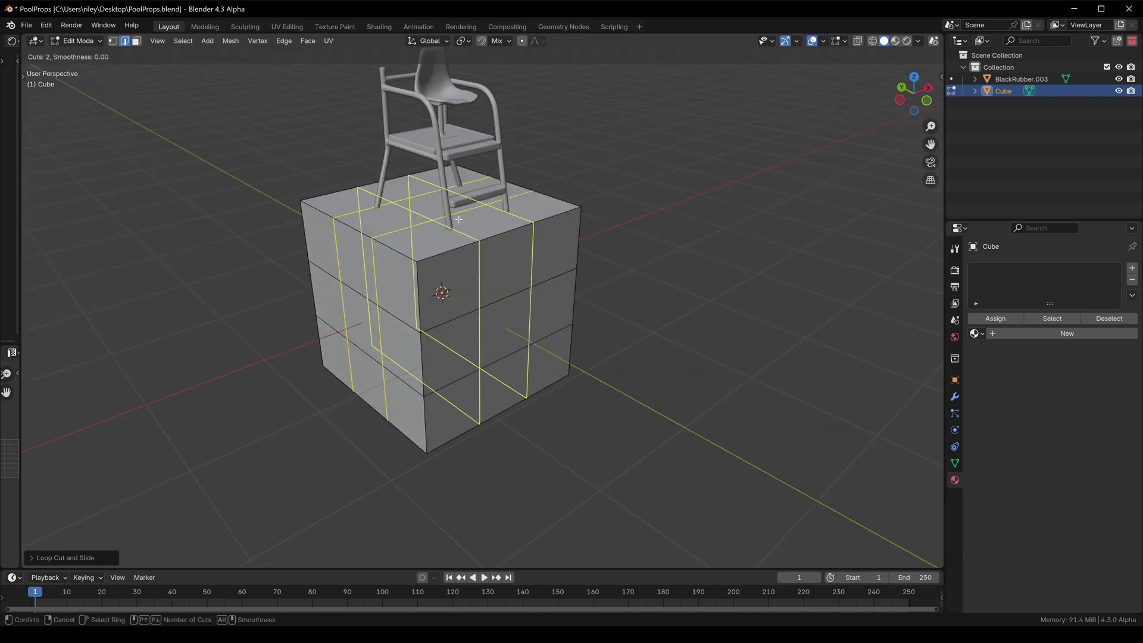
{"action": "left_click", "coordinate": [461, 219]}
{"action": "right_click", "coordinate": [450, 224]}
Give the cube a Catmull-Clark Subdivision modifier with viewport level 2 and apply it
{"action": "scroll", "coordinate": [517, 321], "scroll_direction": "down", "scroll_amount": 4}
{"action": "middle_click_drag", "start_coordinate": [517, 320], "coordinate": [423, 313]}
{"action": "scroll", "coordinate": [423, 313], "scroll_direction": "up", "scroll_amount": 5}
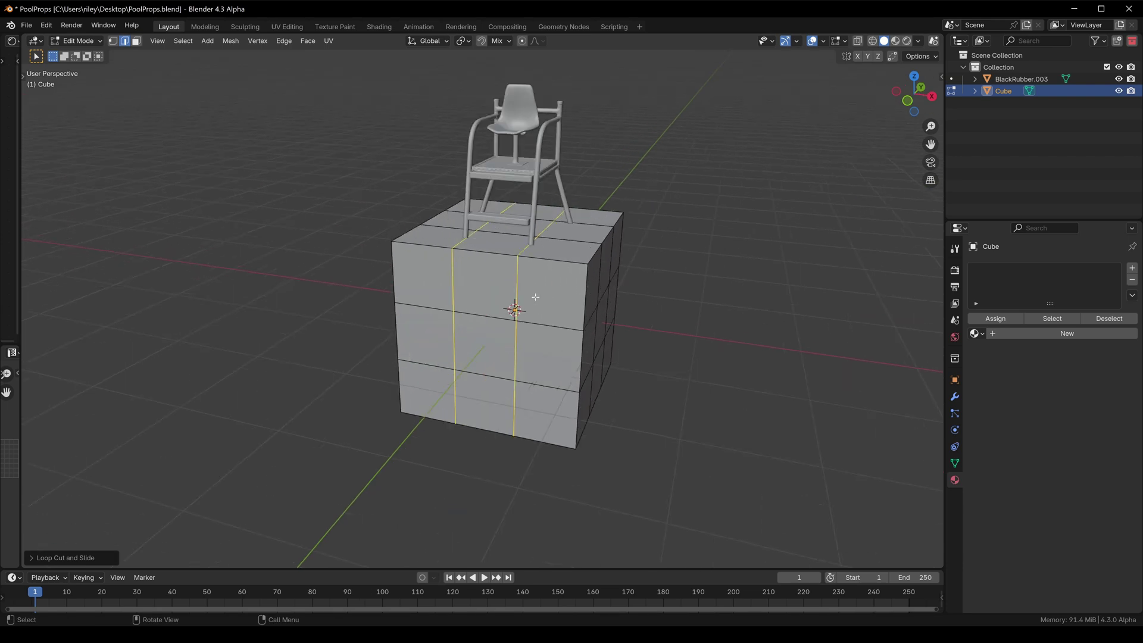
{"action": "middle_click_drag", "start_coordinate": [528, 298], "coordinate": [550, 287]}
{"action": "middle_click_drag", "start_coordinate": [507, 435], "coordinate": [433, 348]}
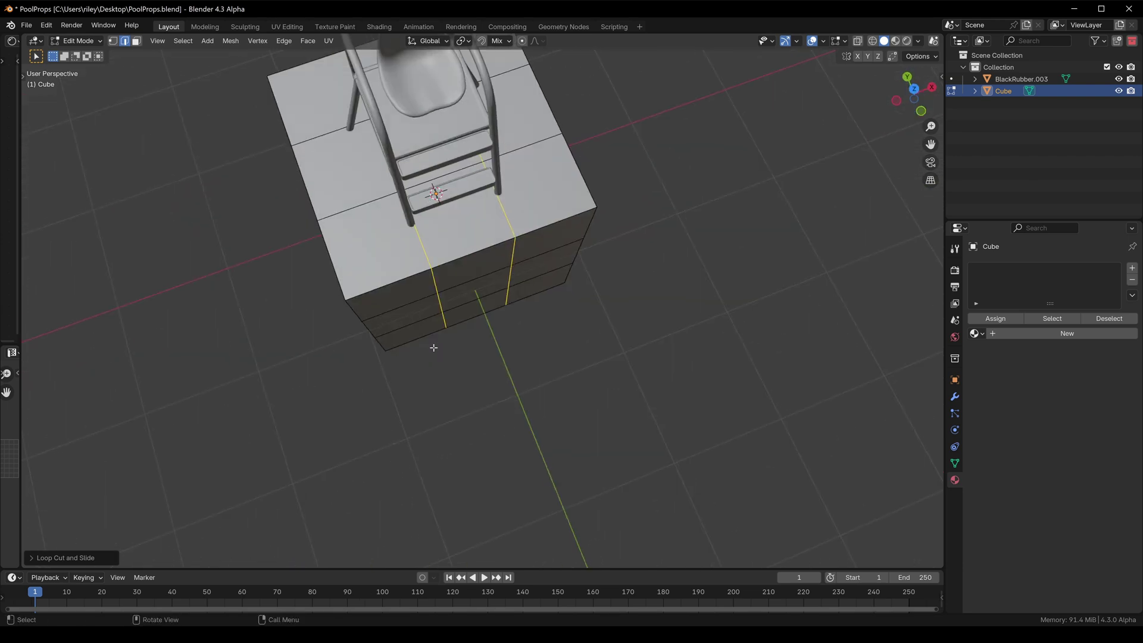
{"action": "mouse_move", "coordinate": [521, 218]}
{"action": "middle_mouse_down"}
{"action": "mouse_move", "coordinate": [471, 233]}
{"action": "mouse_move", "coordinate": [518, 226]}
{"action": "middle_mouse_up"}
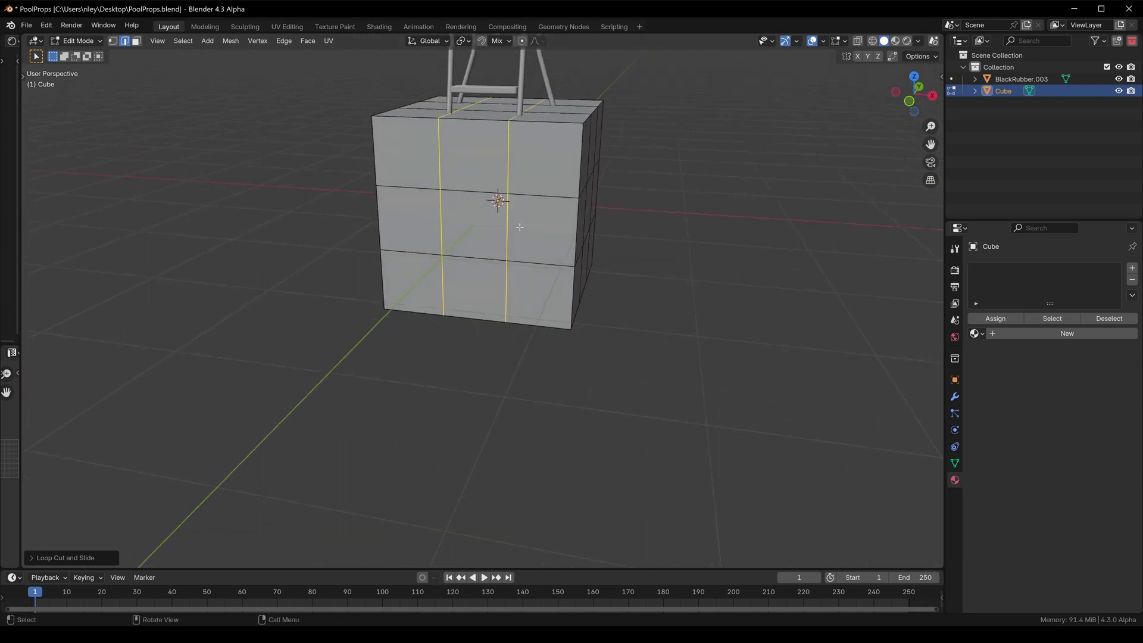
{"action": "scroll", "coordinate": [486, 256], "scroll_direction": "down", "scroll_amount": 3}
{"action": "key", "text": "Tab"}
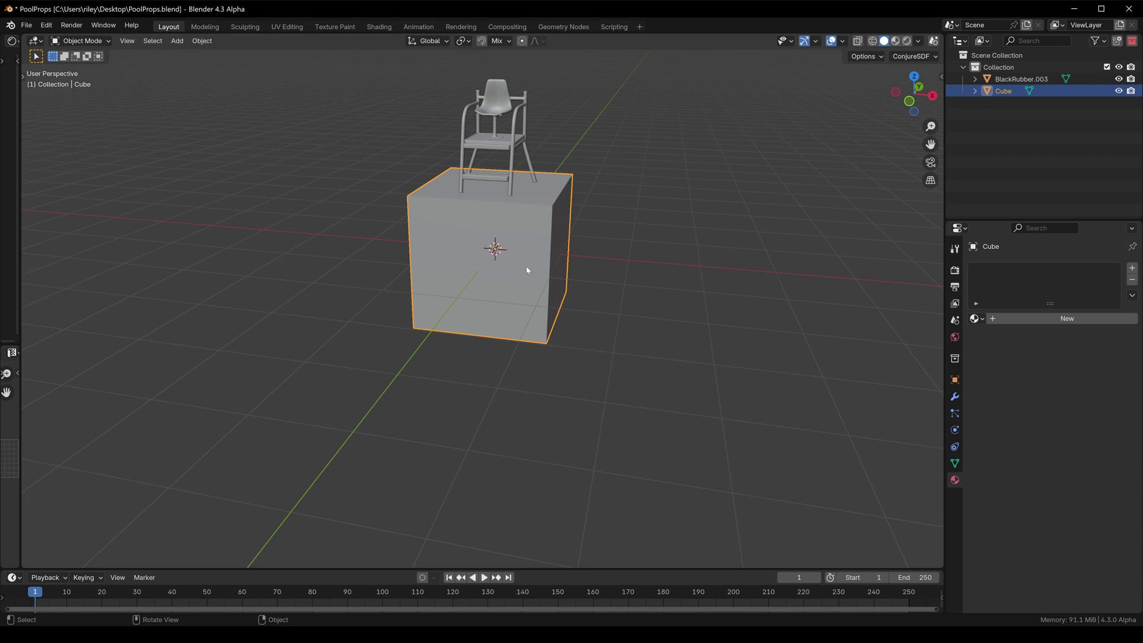
{"action": "key", "text": "ctrl+1"}
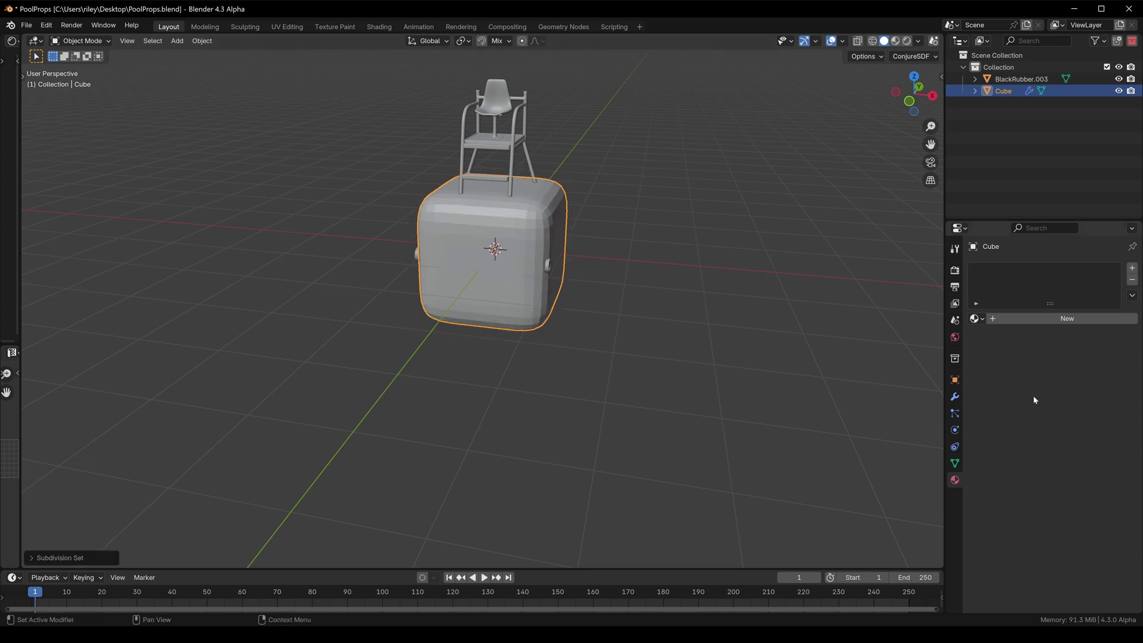
{"action": "left_click", "coordinate": [955, 396]}
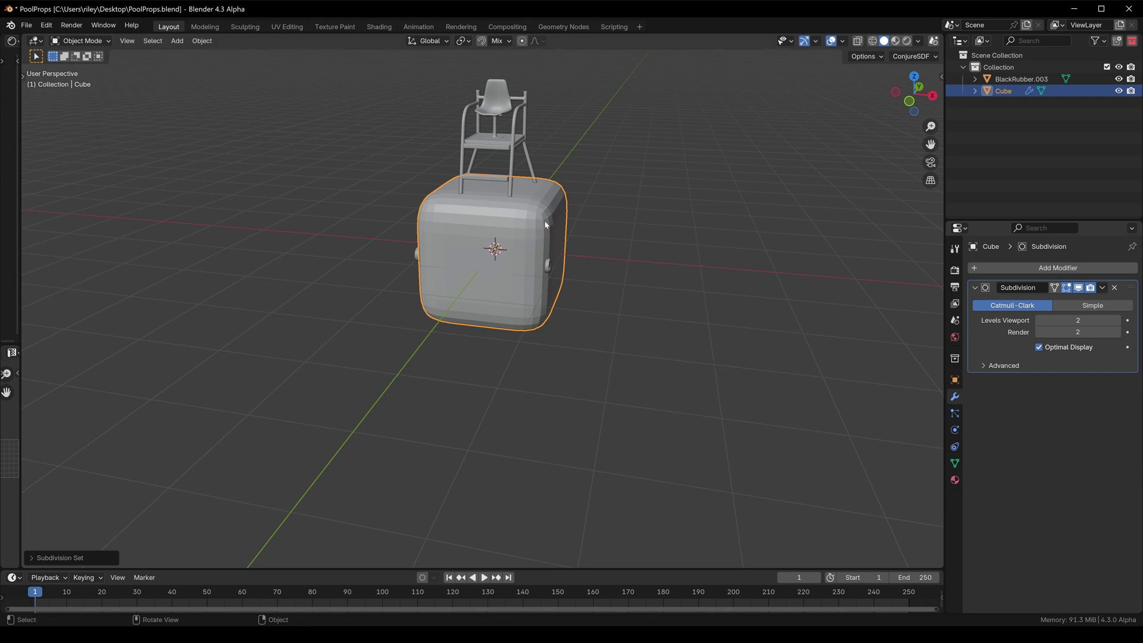
{"action": "scroll", "coordinate": [546, 225], "scroll_direction": "up", "scroll_amount": 2}
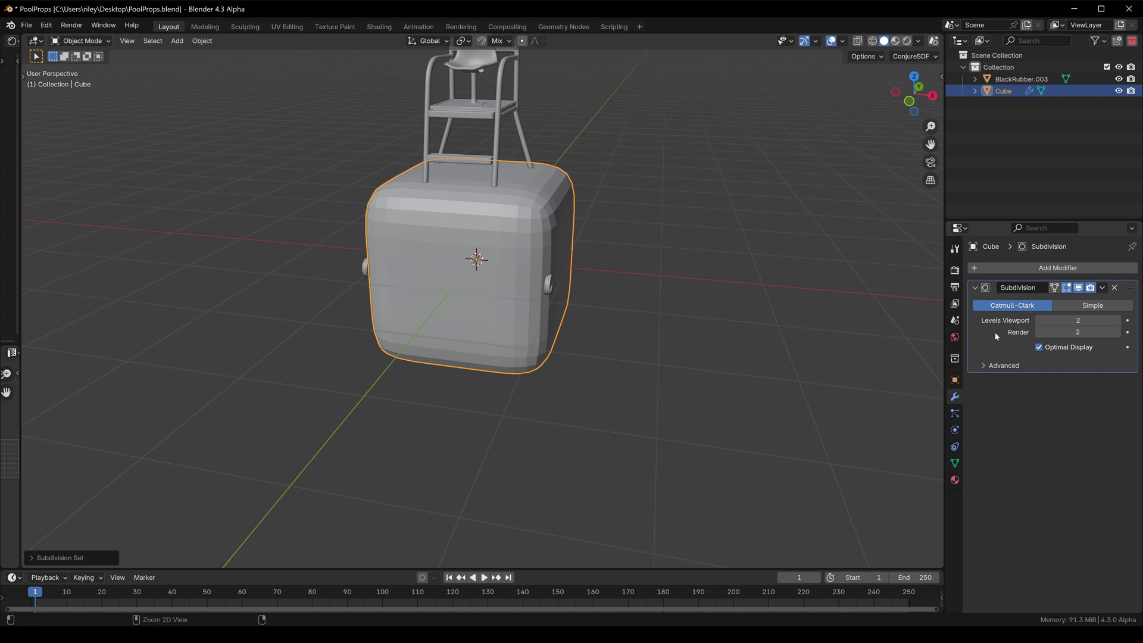
{"action": "key", "text": "ctrl+a"}
Round the whole cube mesh into a full ball using the To Sphere transform in Edit Mode
{"action": "key", "text": "Tab"}
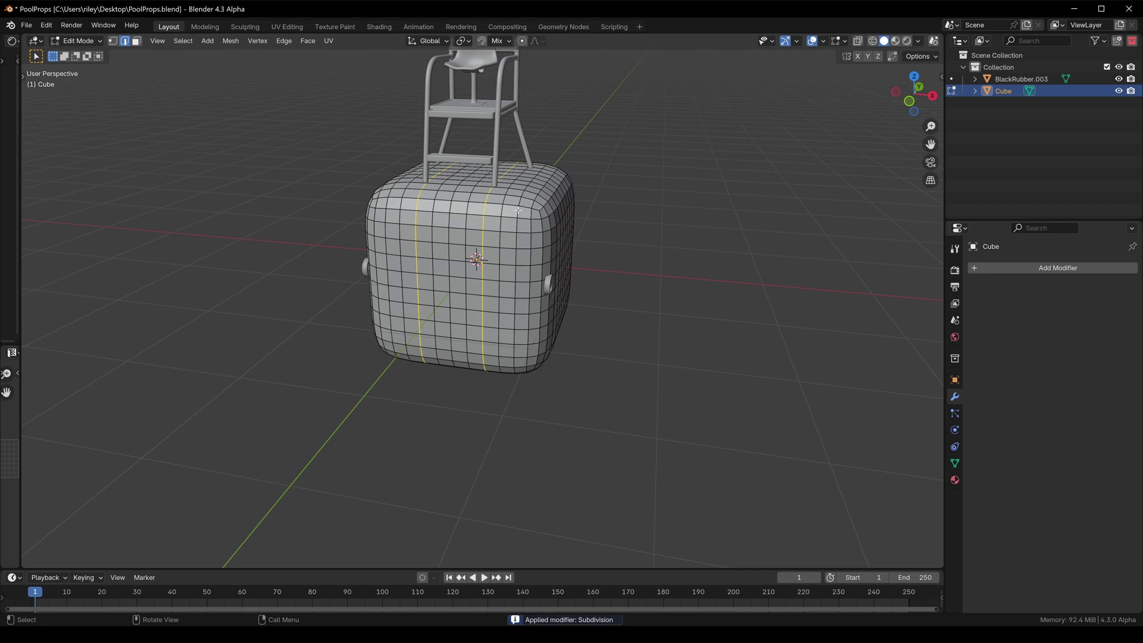
{"action": "key", "text": "a"}
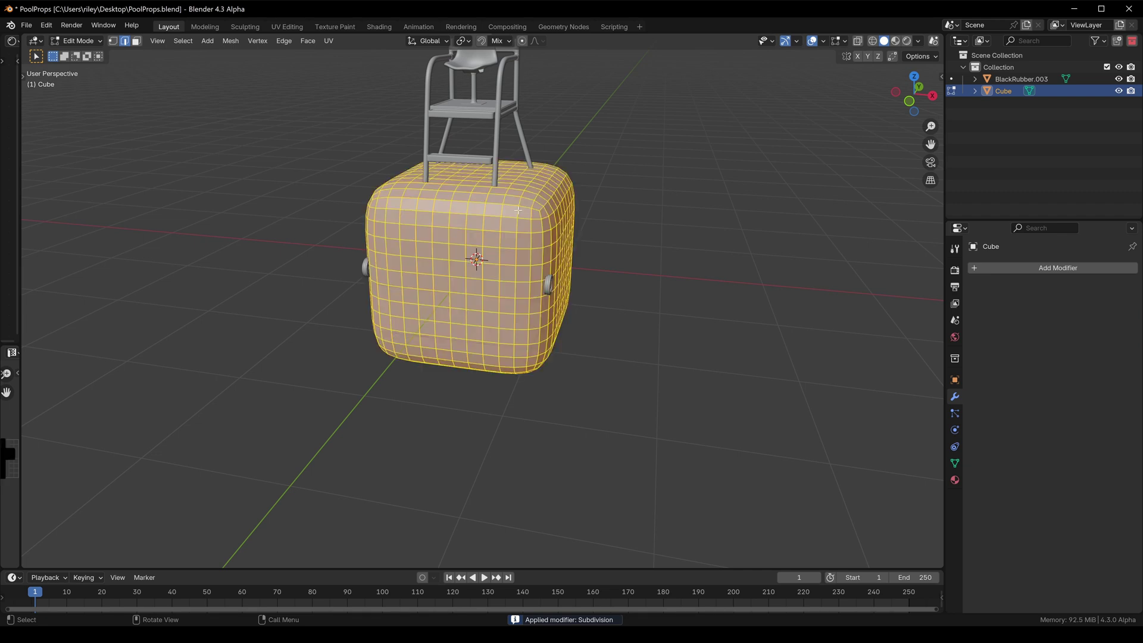
{"action": "key", "text": "F3"}
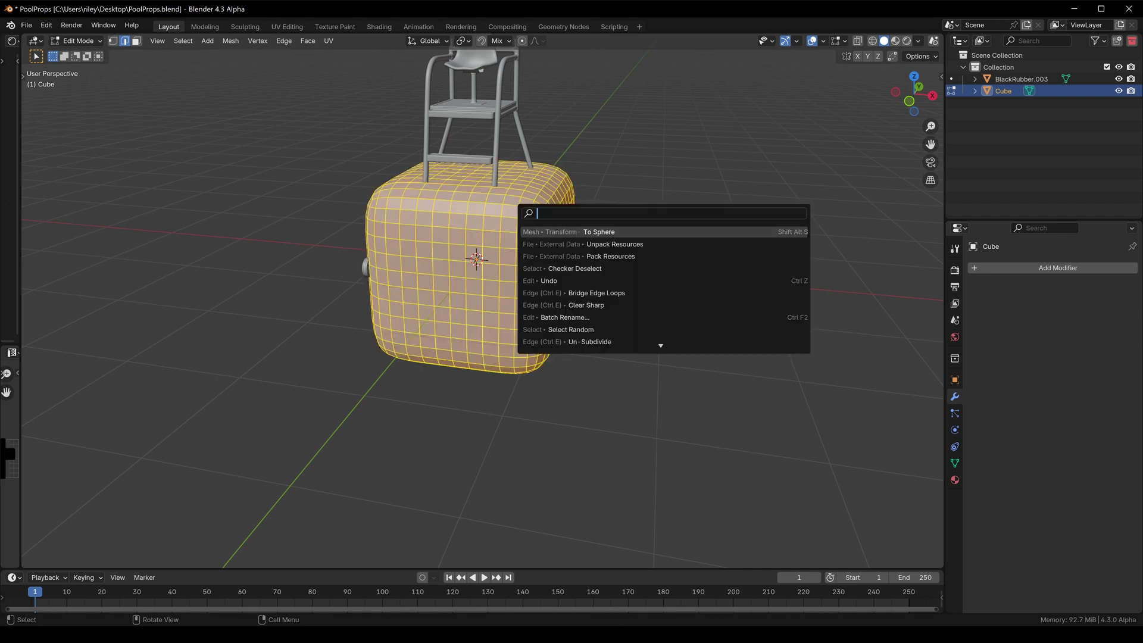
{"action": "type", "text": "sphere"}
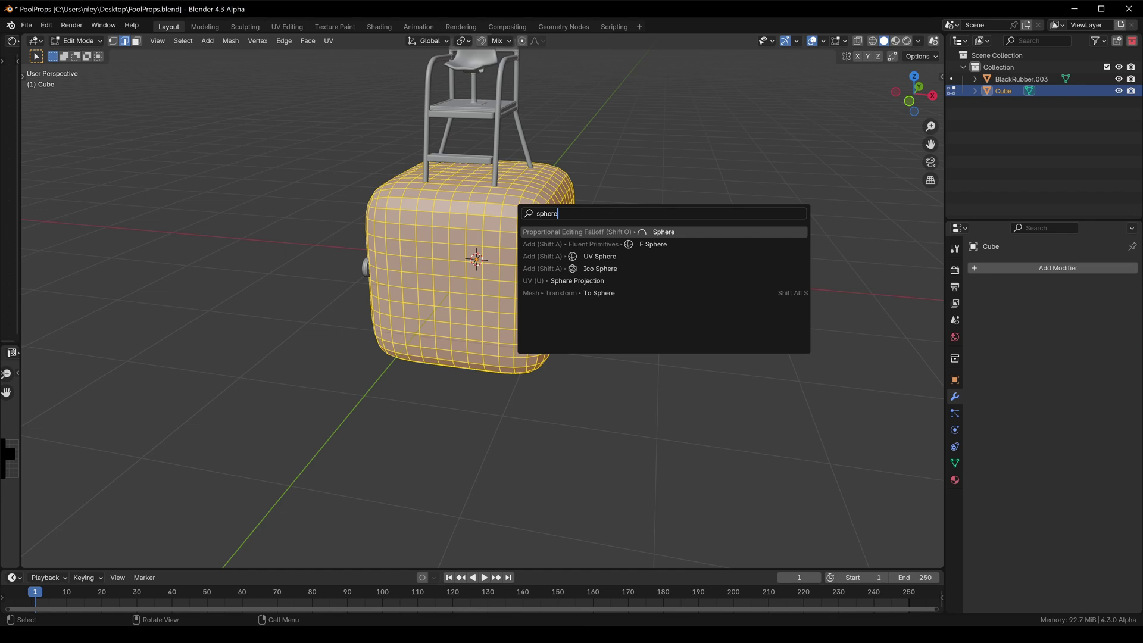
{"action": "key", "text": "Down"}
{"action": "key", "text": "Down"}
{"action": "key", "text": "Down"}
{"action": "key", "text": "Down"}
{"action": "key", "text": "Down"}
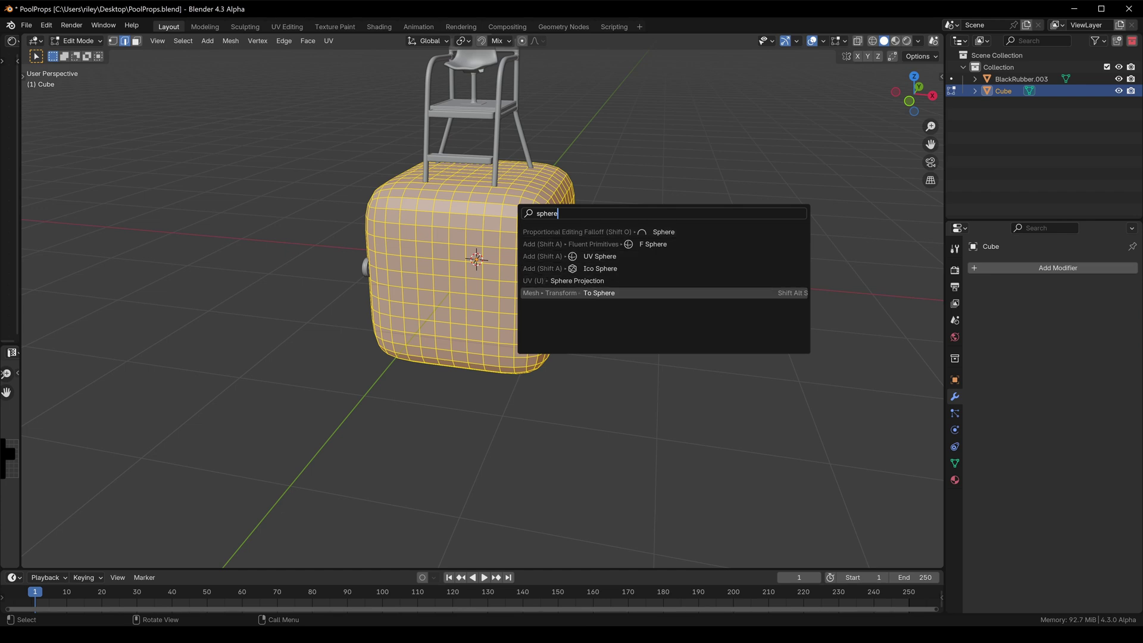
{"action": "key", "text": "Return"}
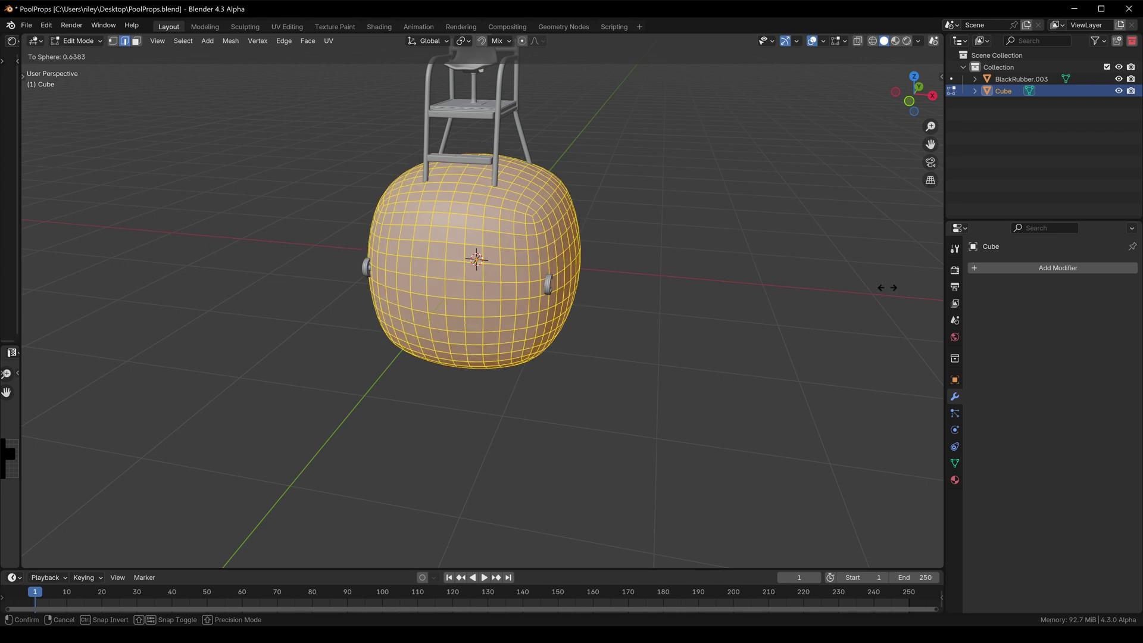
{"action": "left_click", "coordinate": [430, 296]}
{"action": "key", "text": "Tab"}
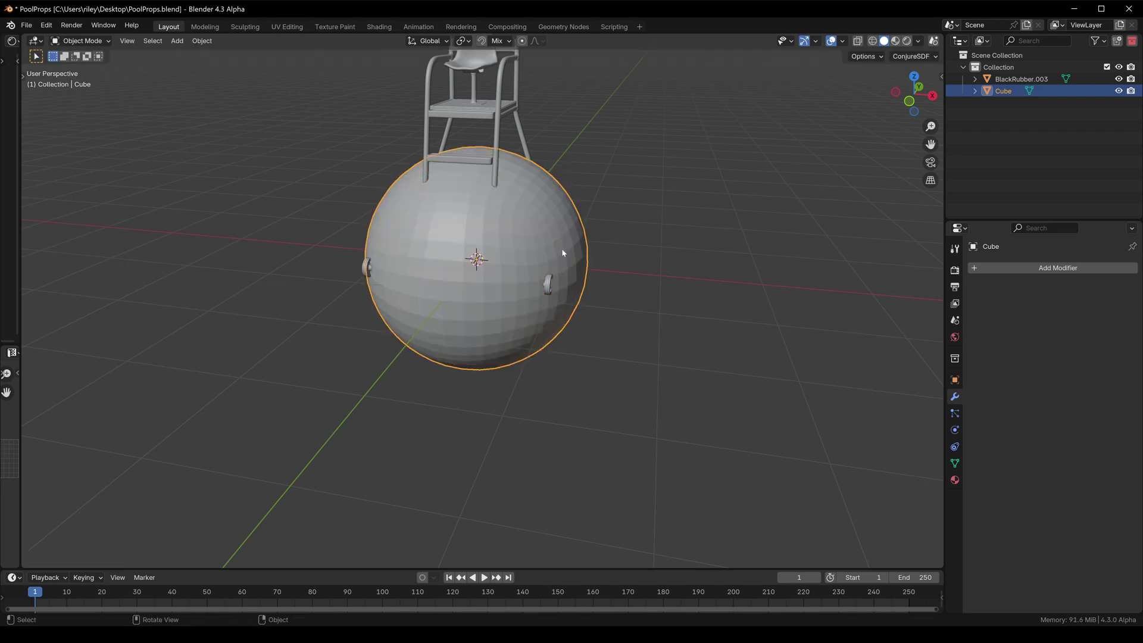
Move the ball along the X axis so it stands clear beside the lifeguard chair
{"action": "key", "text": "g"}
{"action": "key", "text": "x"}
{"action": "left_click", "coordinate": [768, 262]}
{"action": "key", "text": "g"}
{"action": "middle_click_drag", "start_coordinate": [730, 271], "coordinate": [702, 235], "text": "shift"}
{"action": "key", "text": "x"}
{"action": "left_click", "coordinate": [654, 266]}
Select the edge runs between the pole corners that border one of the ball's former cube faces
{"action": "key", "text": "Tab"}
{"action": "scroll", "coordinate": [595, 250], "scroll_direction": "up", "scroll_amount": 2}
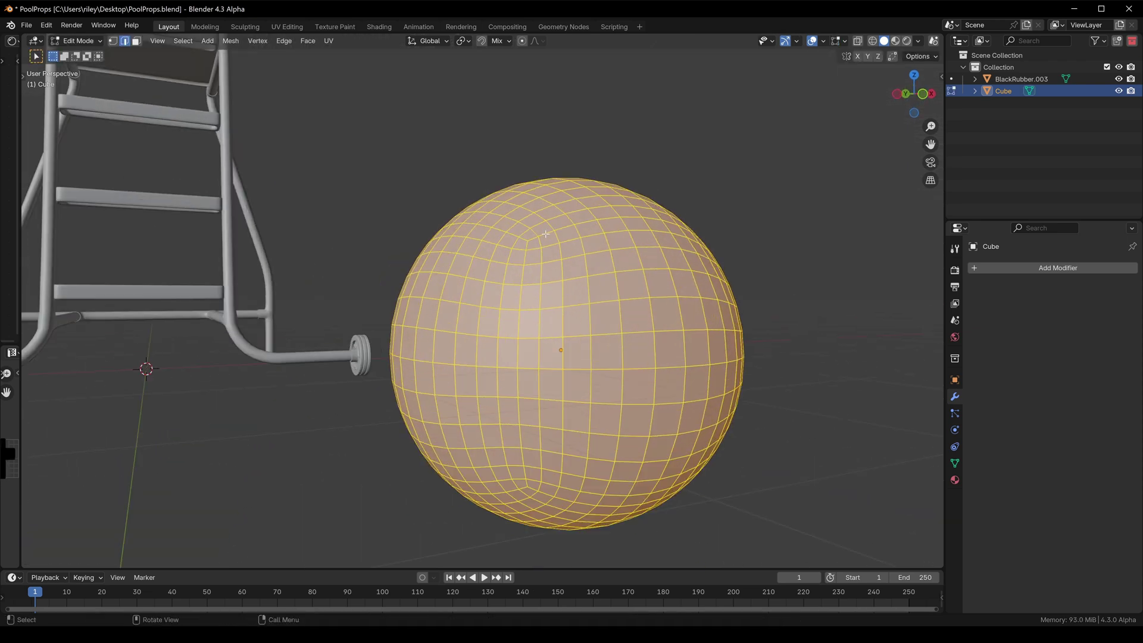
{"action": "left_click", "coordinate": [525, 256], "text": "alt"}
{"action": "left_click", "coordinate": [525, 256], "text": "alt+shift"}
{"action": "middle_click_drag", "start_coordinate": [524, 256], "coordinate": [506, 197], "text": "shift"}
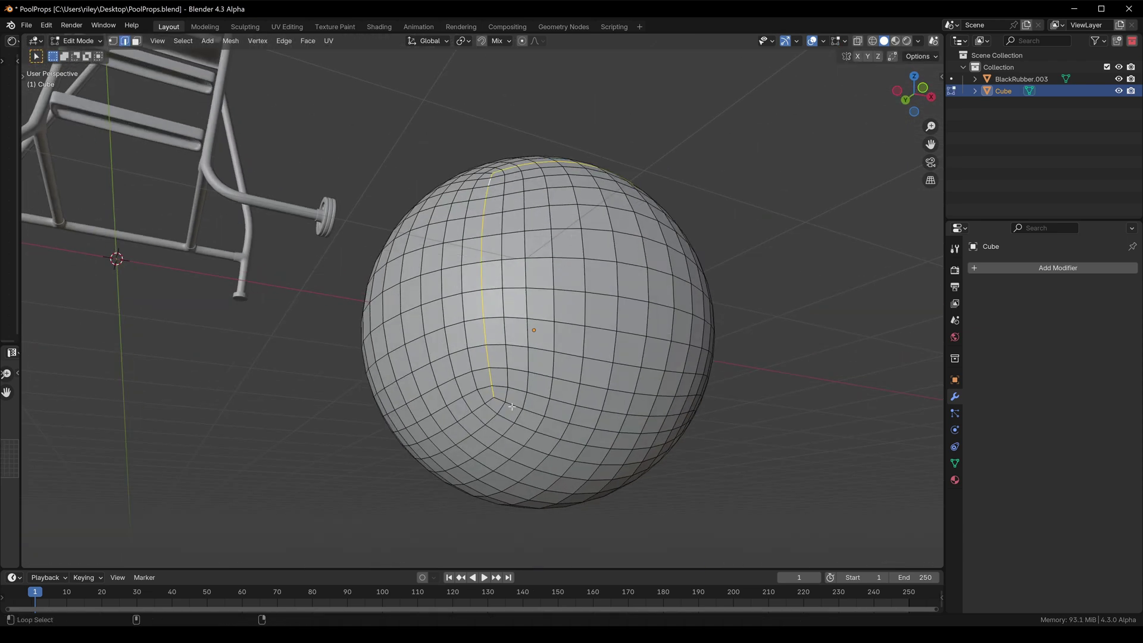
{"action": "left_click", "coordinate": [508, 406], "text": "alt+shift"}
{"action": "middle_click_drag", "start_coordinate": [658, 292], "coordinate": [419, 324], "text": "shift"}
{"action": "middle_click_drag", "start_coordinate": [420, 325], "coordinate": [630, 250], "text": "shift"}
{"action": "left_click", "coordinate": [647, 177], "text": "alt+shift"}
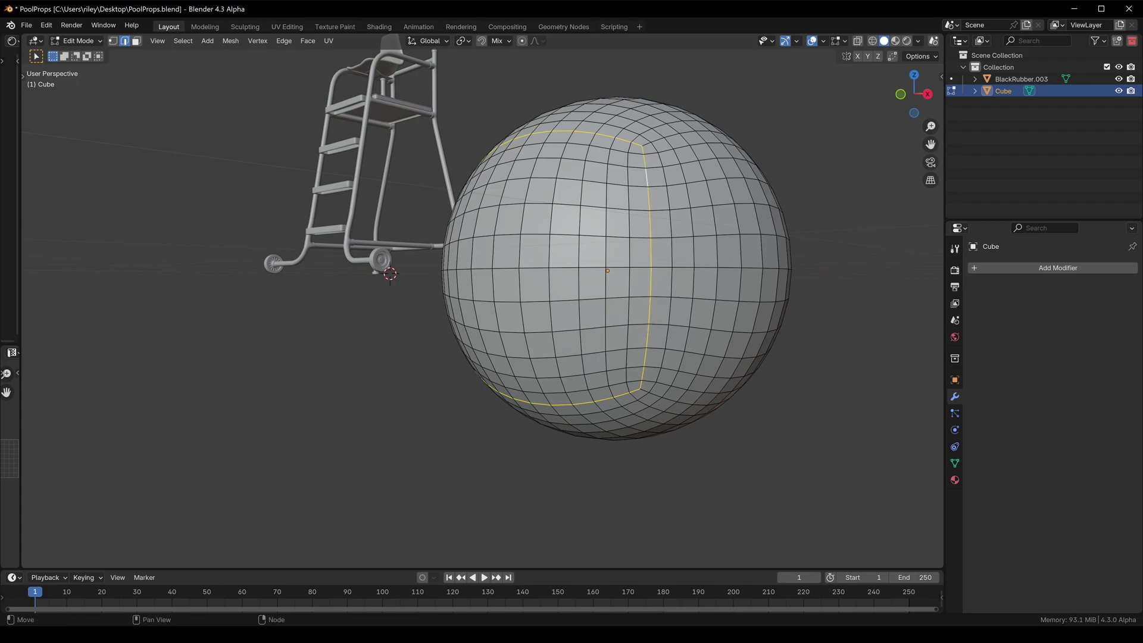
Check the water polo ball reference in the browser and extend the edge selection to adjoining face borders, undoing the wrong pick
{"action": "key", "text": "alt+Tab"}
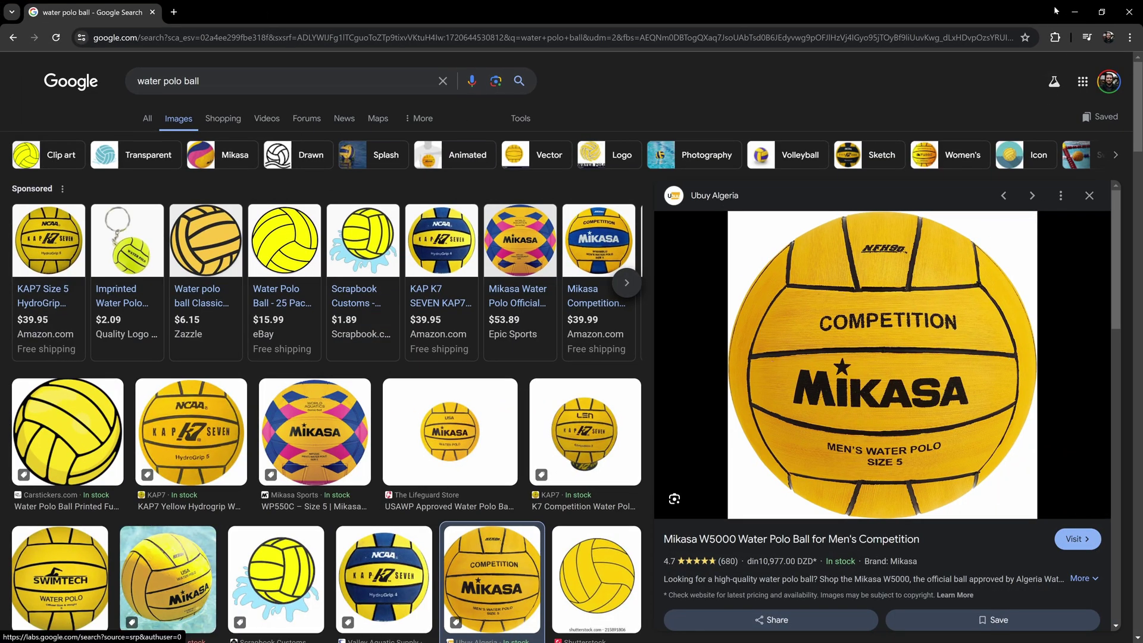
{"action": "key", "text": "alt+Tab"}
{"action": "middle_click_drag", "start_coordinate": [639, 197], "coordinate": [565, 271]}
{"action": "left_click", "coordinate": [658, 139], "text": "alt+shift"}
{"action": "left_click", "coordinate": [601, 228], "text": "alt+shift"}
{"action": "left_click", "coordinate": [613, 146], "text": "alt+shift"}
{"action": "middle_click_drag", "start_coordinate": [618, 159], "coordinate": [458, 259]}
{"action": "key", "text": "ctrl+z"}
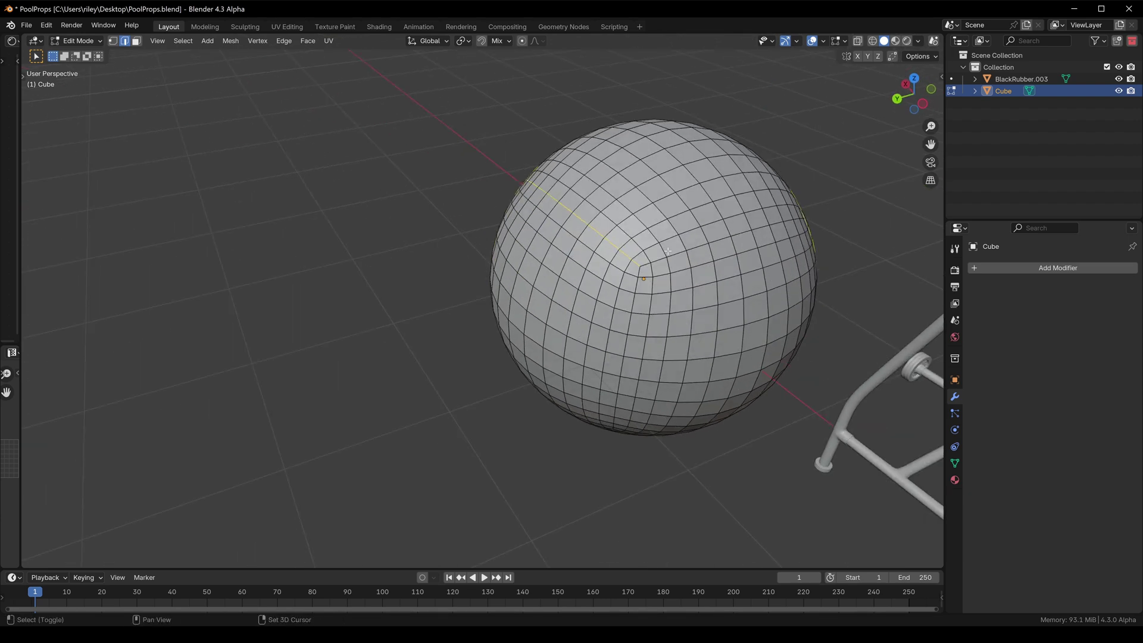
Add the remaining border edges of the former cube faces to the selection and check it in X-ray view
{"action": "left_click", "coordinate": [661, 260], "text": "alt"}
{"action": "middle_click_drag", "start_coordinate": [661, 259], "coordinate": [381, 256]}
{"action": "left_click", "coordinate": [631, 279], "text": "alt+shift"}
{"action": "left_click", "coordinate": [589, 291], "text": "alt+shift"}
{"action": "key", "text": "ctrl+z"}
{"action": "left_click", "coordinate": [591, 288], "text": "alt+shift"}
{"action": "scroll", "coordinate": [411, 266], "scroll_direction": "down", "scroll_amount": 3}
{"action": "key", "text": "alt+z"}
{"action": "middle_click_drag", "start_coordinate": [565, 167], "coordinate": [529, 204]}
{"action": "key", "text": "alt+z"}
{"action": "scroll", "coordinate": [528, 181], "scroll_direction": "up", "scroll_amount": 4}
{"action": "middle_click_drag", "start_coordinate": [592, 178], "coordinate": [515, 179]}
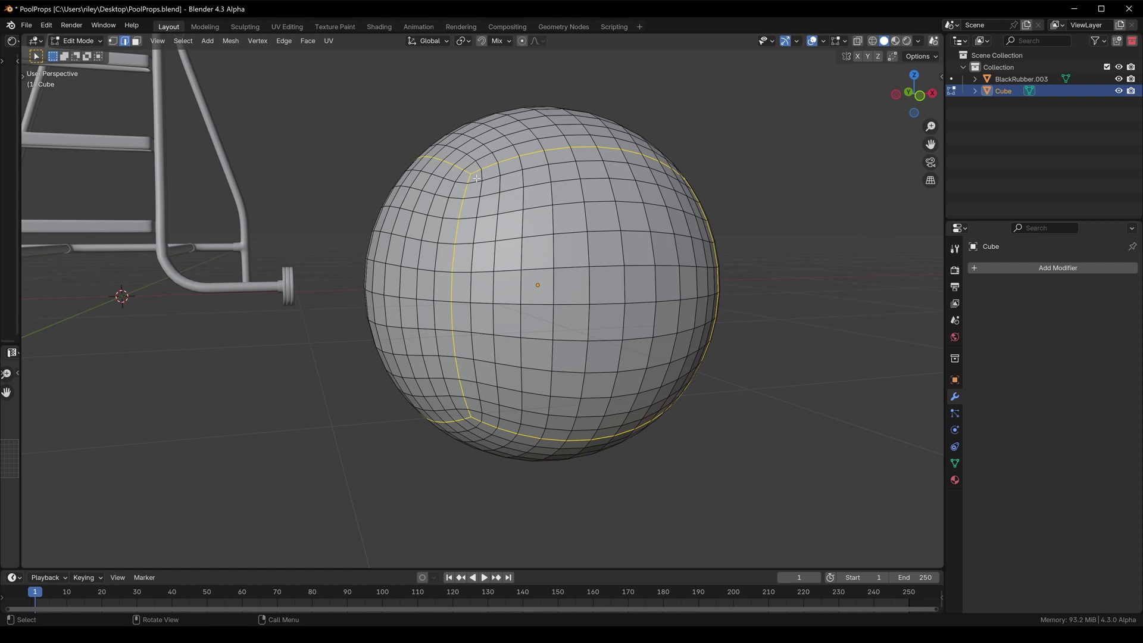
Add two horizontal edge runs across the ball's front (-Y) former cube face to the selection, dividing it into three panels
{"action": "middle_click_drag", "start_coordinate": [474, 240], "coordinate": [752, 239]}
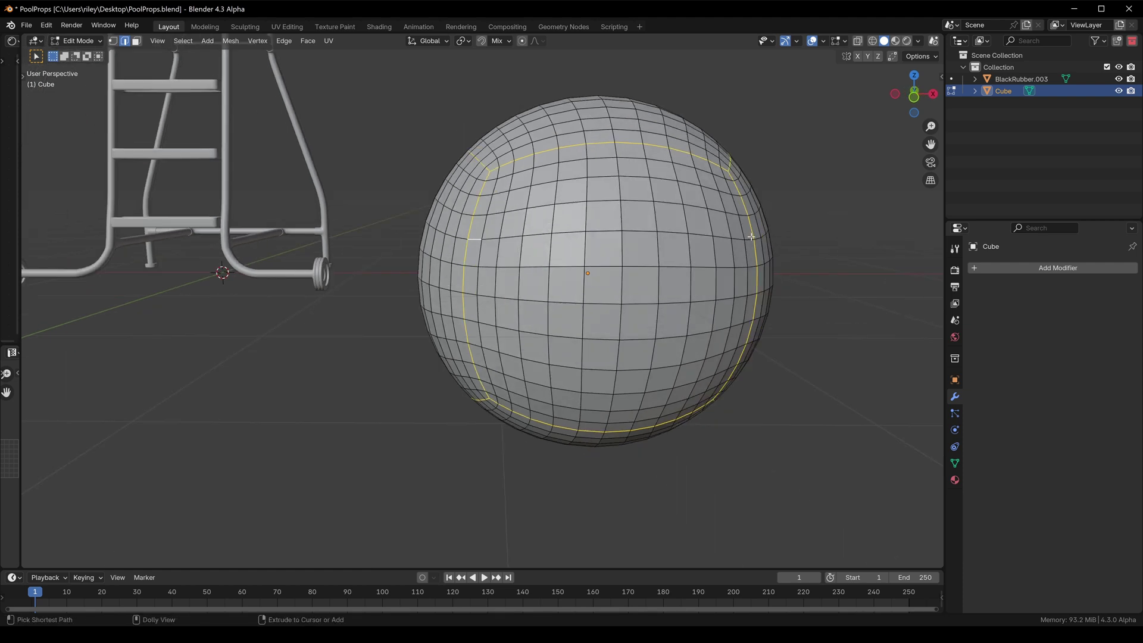
{"action": "left_click", "coordinate": [751, 239], "text": "ctrl"}
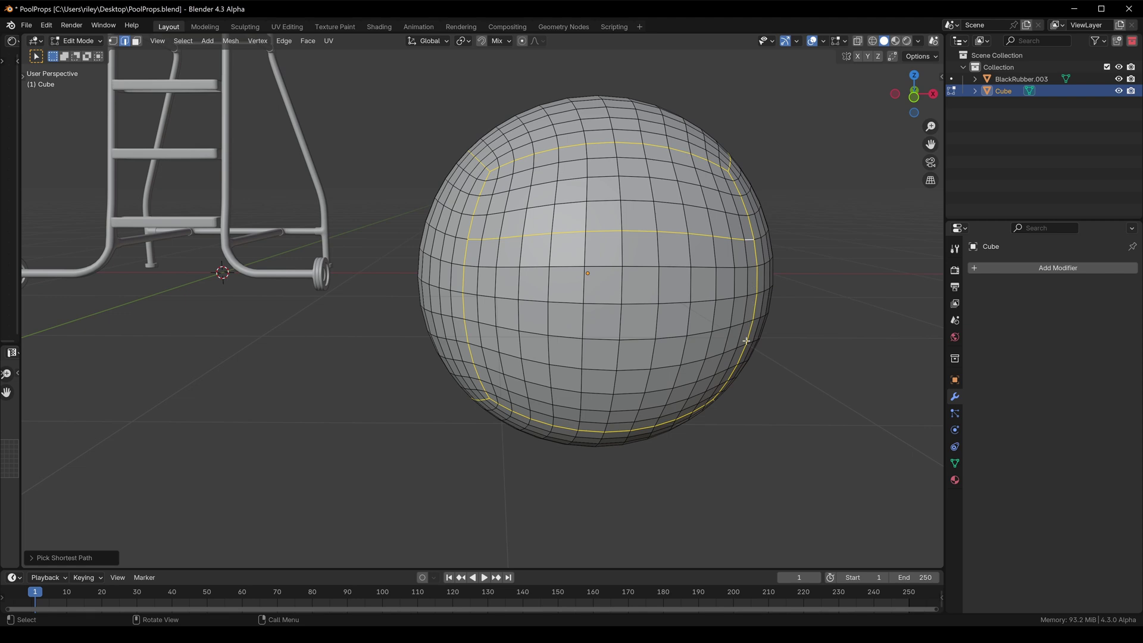
{"action": "middle_click_drag", "start_coordinate": [746, 341], "coordinate": [742, 284]}
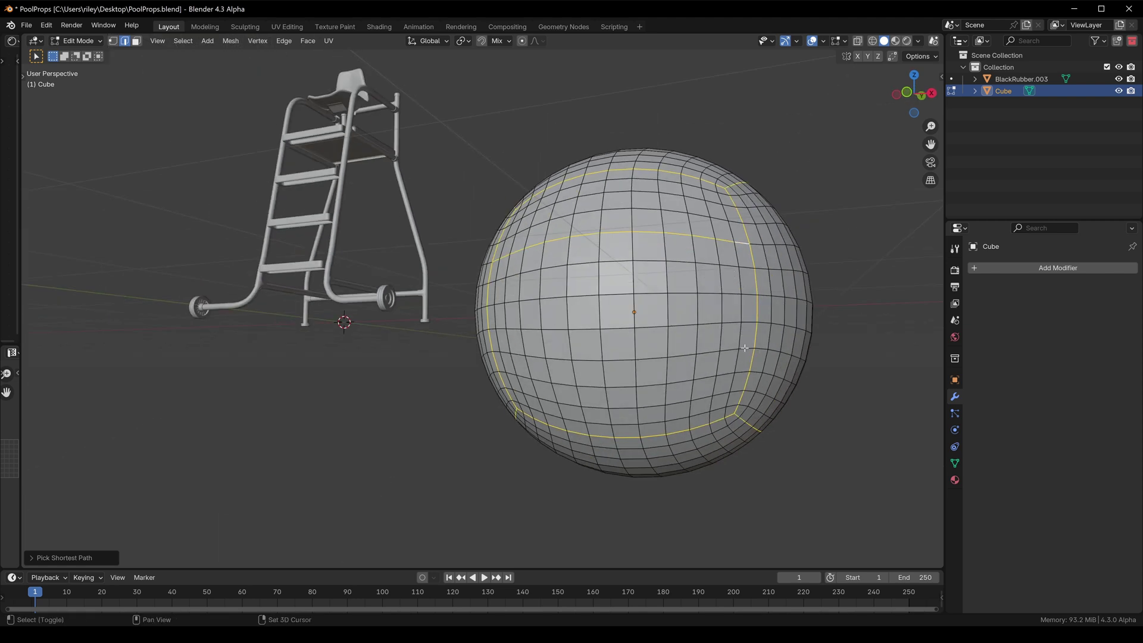
{"action": "left_click", "coordinate": [746, 348], "text": "shift"}
{"action": "middle_click_drag", "start_coordinate": [747, 348], "coordinate": [489, 331]}
{"action": "left_click", "coordinate": [470, 352], "text": "ctrl"}
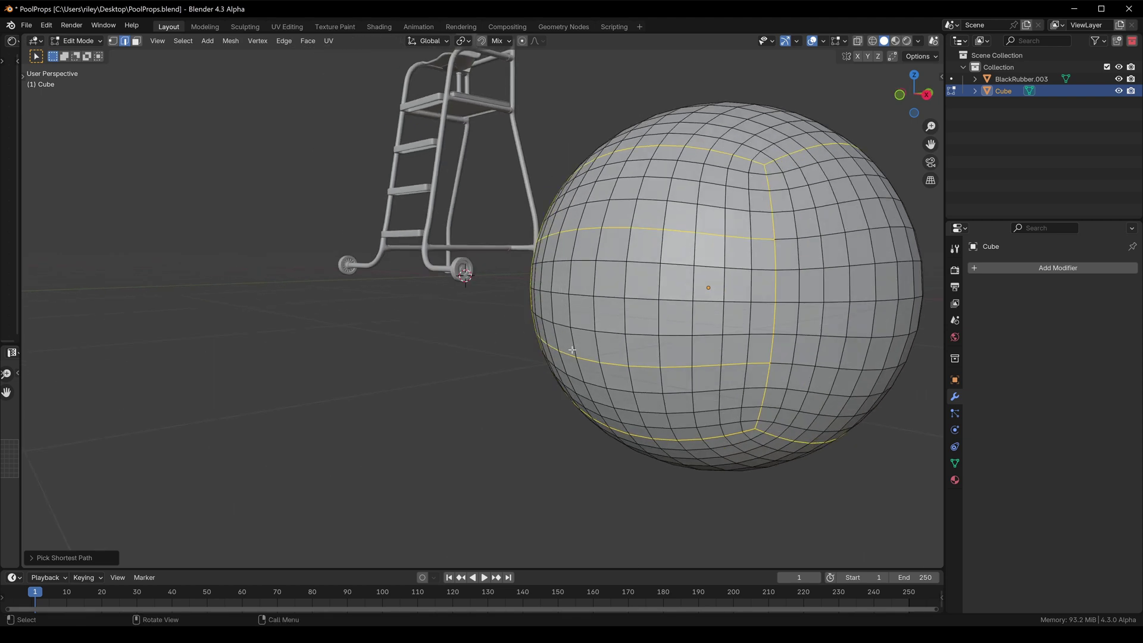
Add two vertical edge runs across the ball's +X former cube face to the selection, joining its upper and lower borders
{"action": "middle_click_drag", "start_coordinate": [760, 366], "coordinate": [623, 245]}
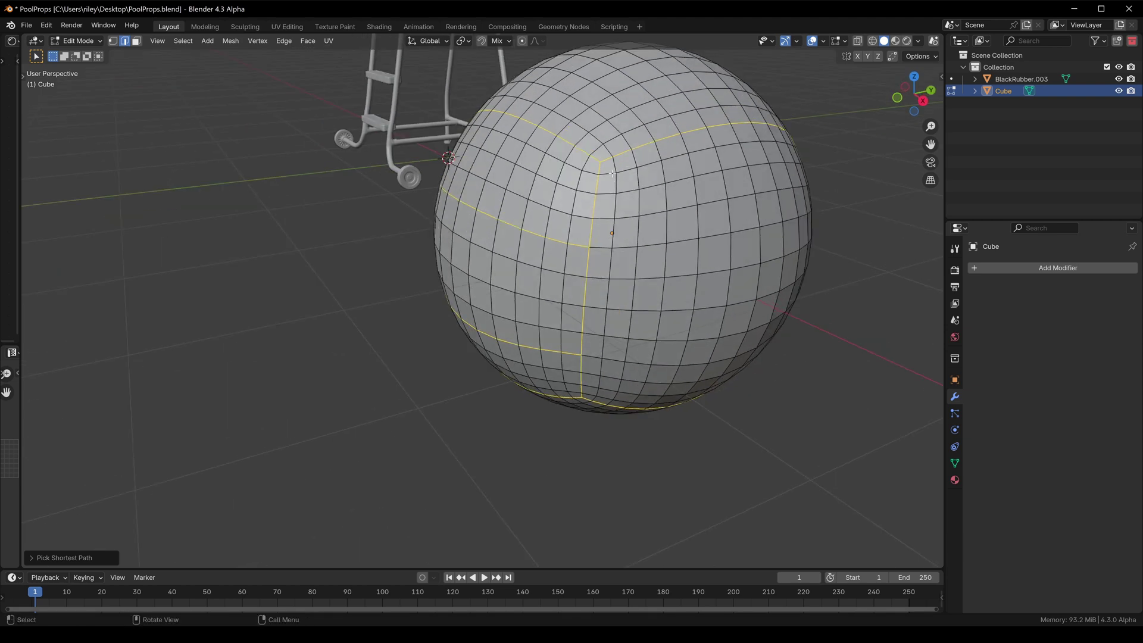
{"action": "middle_click_drag", "start_coordinate": [612, 174], "coordinate": [568, 220]}
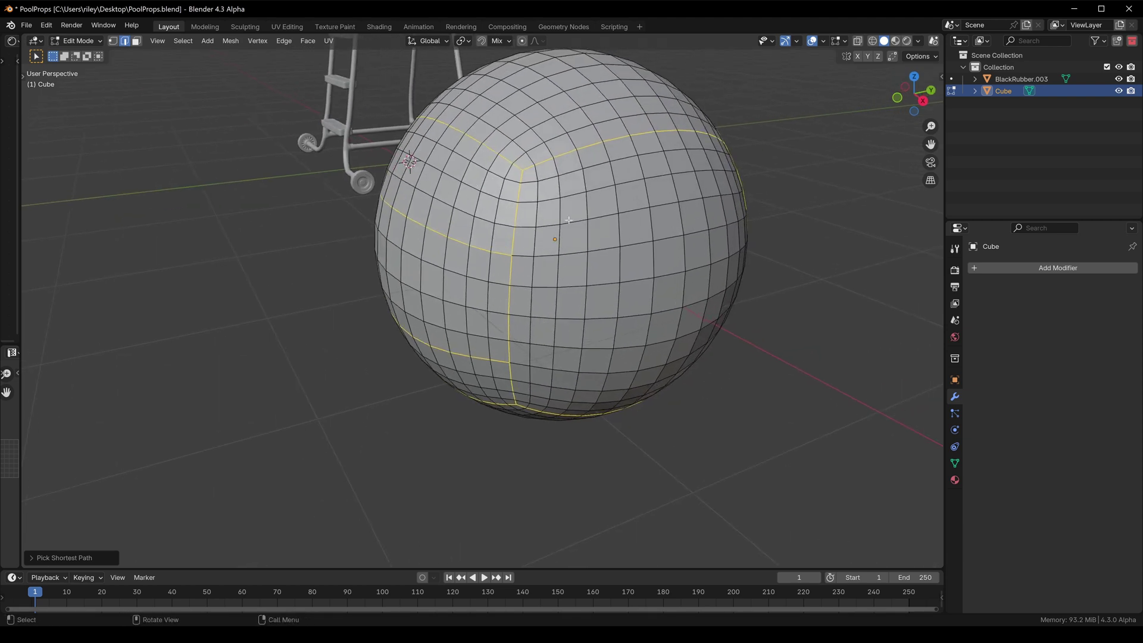
{"action": "left_click", "coordinate": [605, 148], "text": "shift"}
{"action": "middle_click_drag", "start_coordinate": [605, 149], "coordinate": [604, 121]}
{"action": "left_click", "coordinate": [595, 446], "text": "ctrl"}
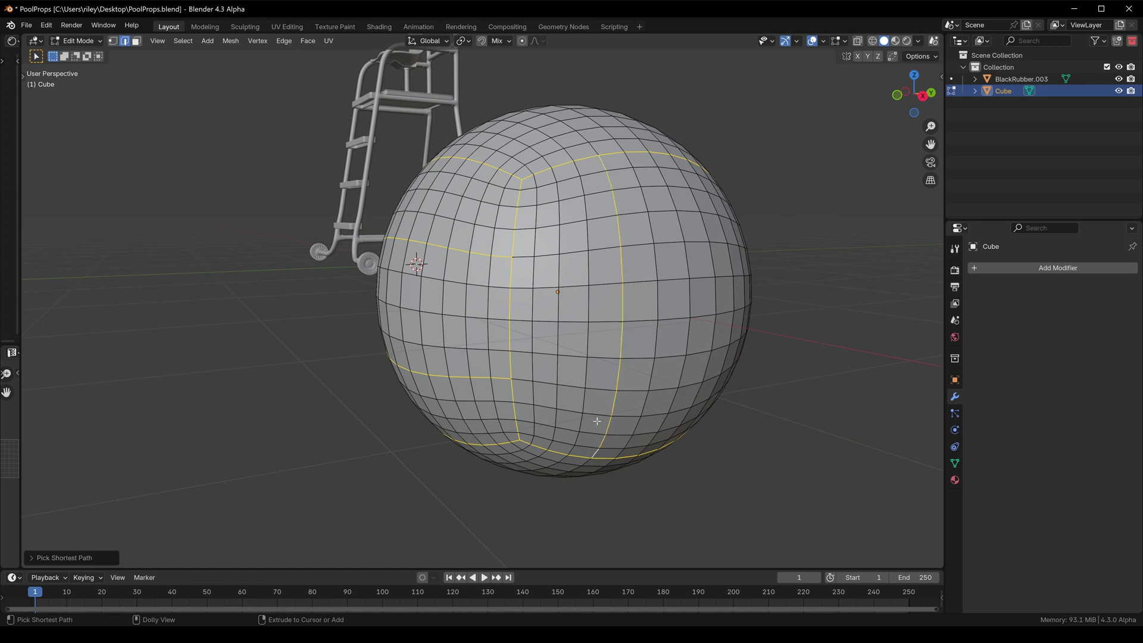
{"action": "middle_click_drag", "start_coordinate": [644, 221], "coordinate": [606, 374], "text": "shift"}
{"action": "left_click", "coordinate": [624, 417], "text": "ctrl"}
Add two horizontal edge runs across the ball's rear (+Y) former cube face to the selection, matching the front panels
{"action": "middle_click_drag", "start_coordinate": [623, 417], "coordinate": [498, 203]}
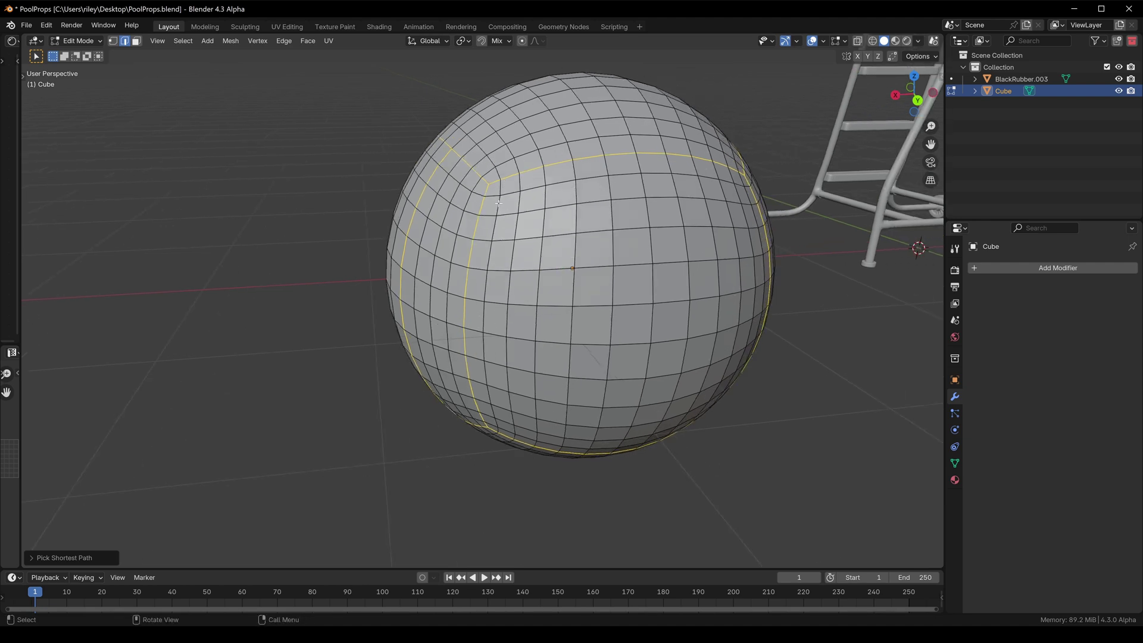
{"action": "left_click", "coordinate": [765, 251], "text": "ctrl"}
{"action": "middle_click_drag", "start_coordinate": [765, 251], "coordinate": [410, 332]}
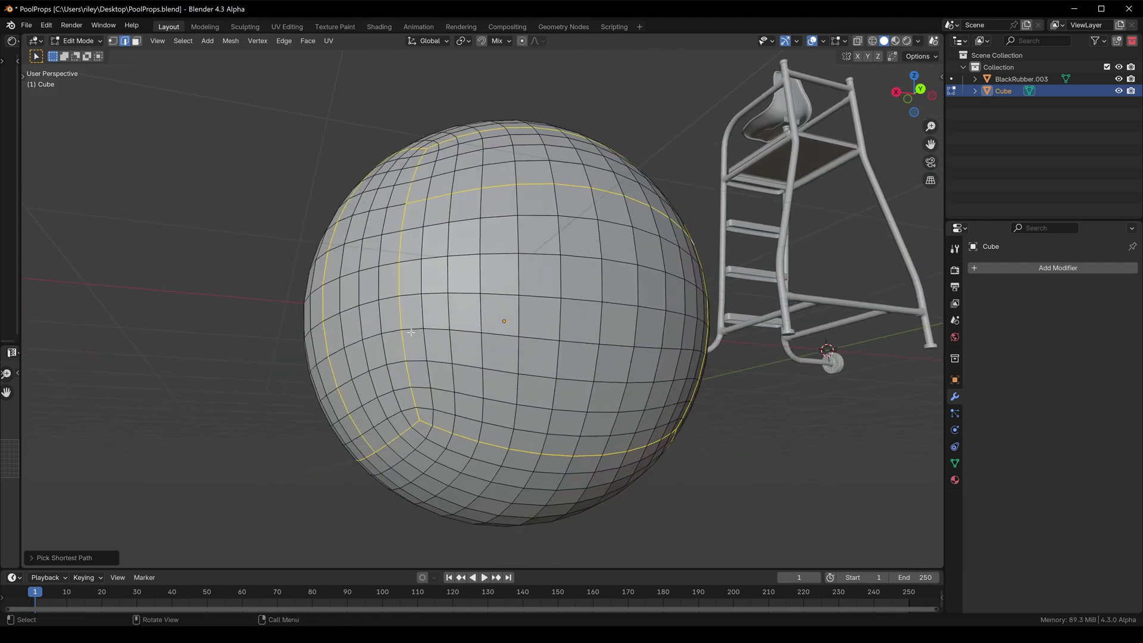
{"action": "left_click", "coordinate": [702, 350], "text": "ctrl"}
Extend the edge selection with vertical panel lines across the ball's -X former cube face
{"action": "middle_click_drag", "start_coordinate": [700, 315], "coordinate": [339, 256]}
{"action": "left_click", "coordinate": [478, 462], "text": "shift"}
{"action": "middle_click_drag", "start_coordinate": [494, 122], "coordinate": [457, 144]}
{"action": "left_click", "coordinate": [502, 75], "text": "ctrl"}
Add the panel-dividing edge runs across the ball's underside, from one face border to the opposite one, to the selection
{"action": "scroll", "coordinate": [553, 323], "scroll_direction": "down", "scroll_amount": 3}
{"action": "middle_click_drag", "start_coordinate": [550, 375], "coordinate": [542, 196]}
{"action": "scroll", "coordinate": [541, 195], "scroll_direction": "up", "scroll_amount": 3}
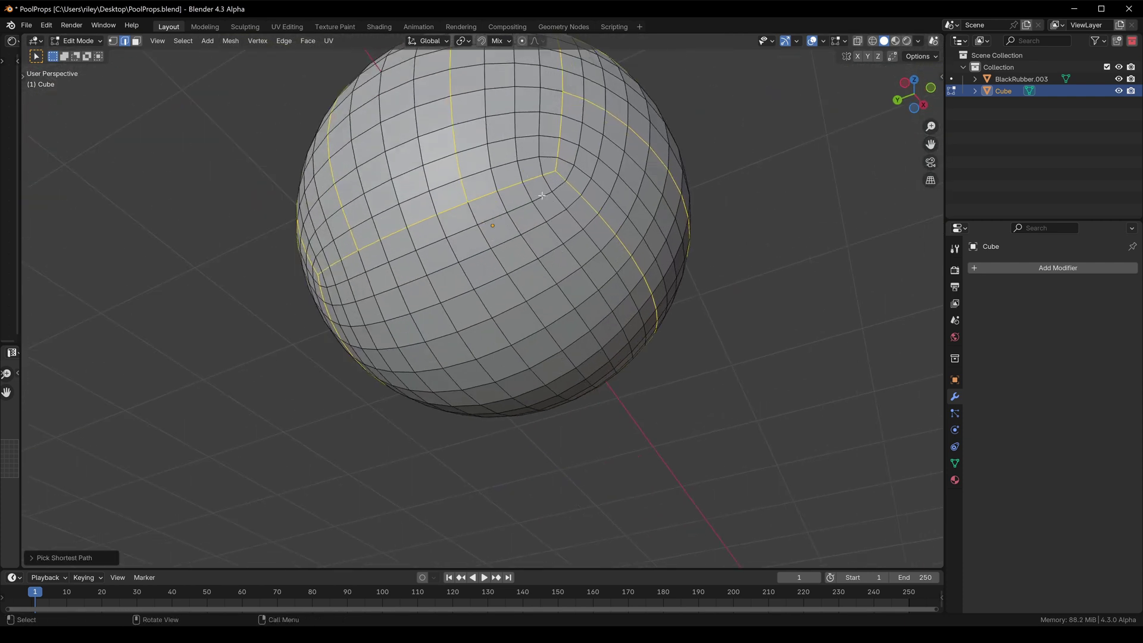
{"action": "left_click", "coordinate": [600, 238], "text": "shift"}
{"action": "middle_click_drag", "start_coordinate": [595, 241], "coordinate": [488, 280]}
{"action": "left_click", "coordinate": [313, 322], "text": "ctrl"}
{"action": "middle_click_drag", "start_coordinate": [313, 322], "coordinate": [329, 206]}
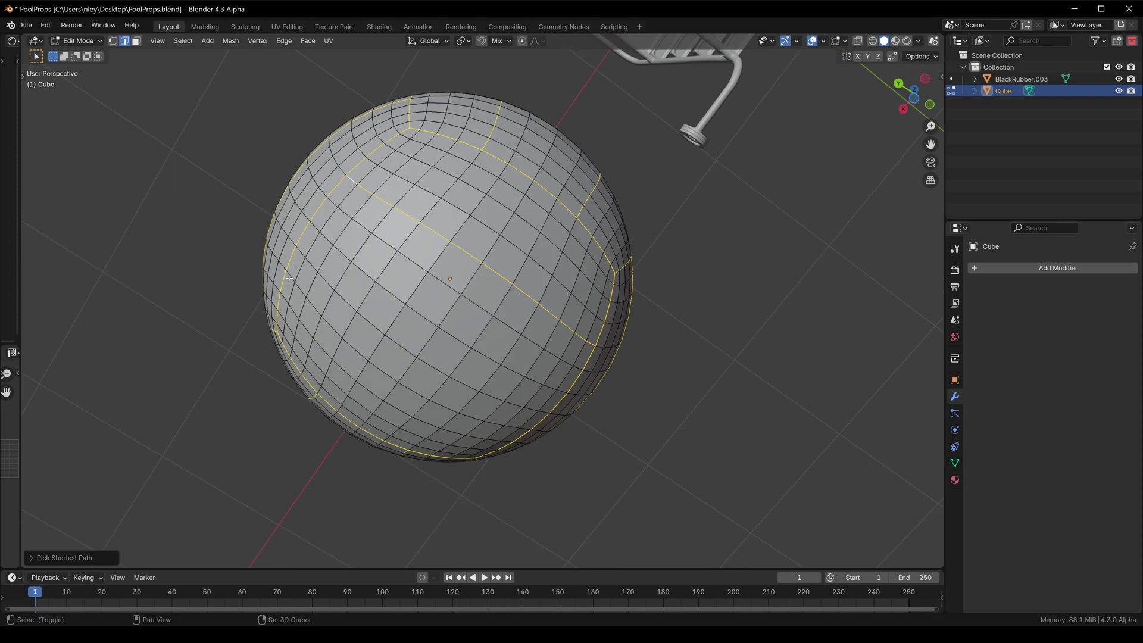
{"action": "middle_click_drag", "start_coordinate": [289, 278], "coordinate": [553, 357]}
Add two parallel edge runs across the ball's top former cube face to the selection
{"action": "scroll", "coordinate": [563, 394], "scroll_direction": "down", "scroll_amount": 4}
{"action": "scroll", "coordinate": [479, 324], "scroll_direction": "up", "scroll_amount": 3}
{"action": "scroll", "coordinate": [553, 358], "scroll_direction": "up", "scroll_amount": 2}
{"action": "left_click", "coordinate": [472, 338], "text": "shift"}
{"action": "middle_click_drag", "start_coordinate": [472, 339], "coordinate": [538, 121]}
{"action": "left_click", "coordinate": [538, 122], "text": "ctrl"}
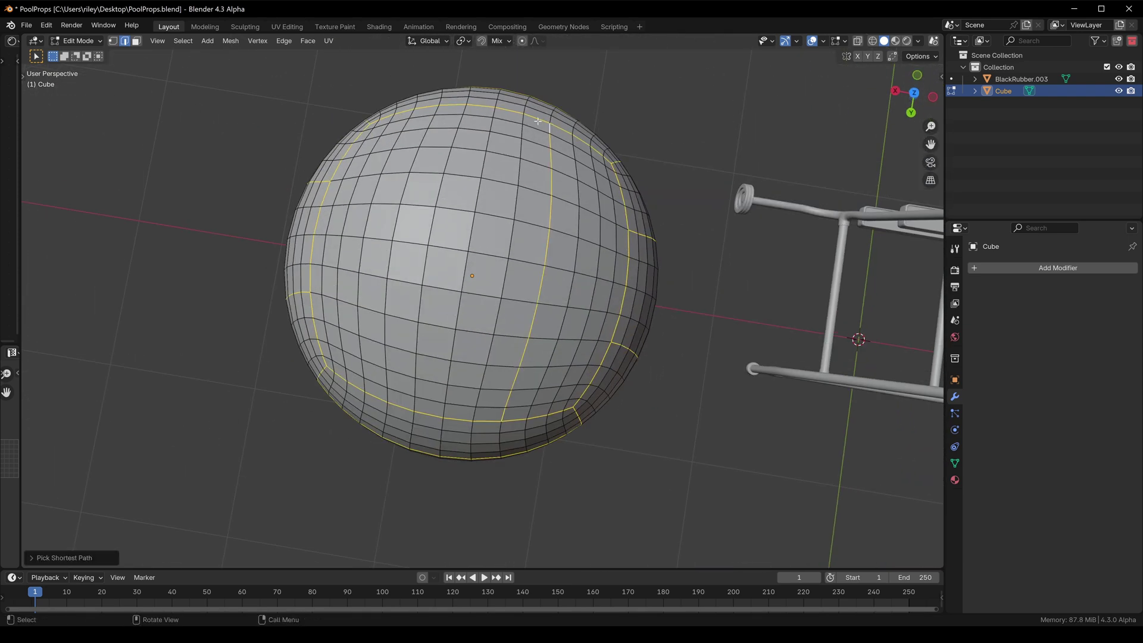
{"action": "left_click", "coordinate": [443, 108], "text": "shift"}
{"action": "middle_click_drag", "start_coordinate": [443, 107], "coordinate": [469, 87], "text": "shift"}
{"action": "left_click", "coordinate": [417, 373], "text": "ctrl"}
Return to Object Mode and apply the ball's scale
{"action": "scroll", "coordinate": [417, 373], "scroll_direction": "down", "scroll_amount": 5}
{"action": "middle_click_drag", "start_coordinate": [333, 405], "coordinate": [494, 300]}
{"action": "key", "text": "Tab"}
{"action": "key", "text": "ctrl+a"}
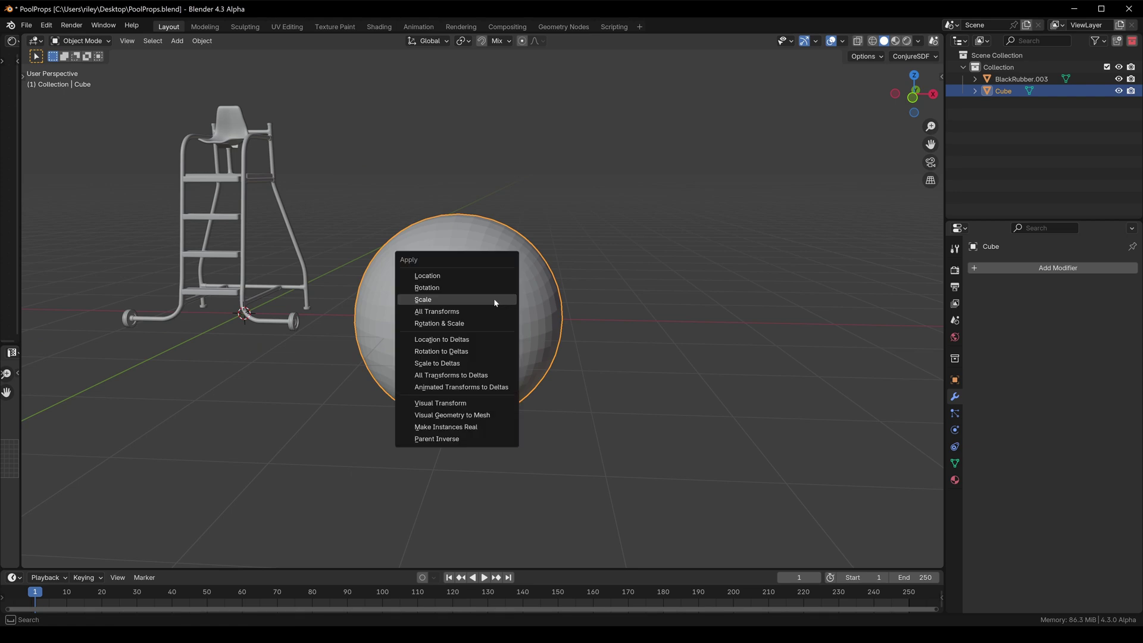
{"action": "left_click", "coordinate": [494, 301]}
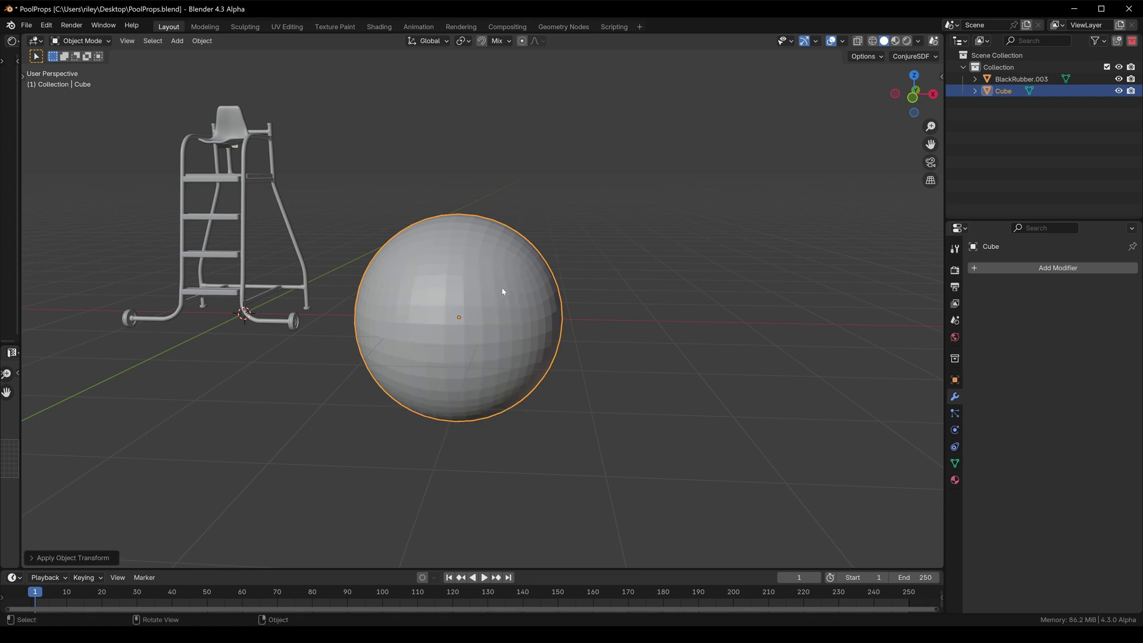
Bevel the selected panel-line edges in Edit Mode with an offset of about 0.022 m and one segment
{"action": "key", "text": "Tab"}
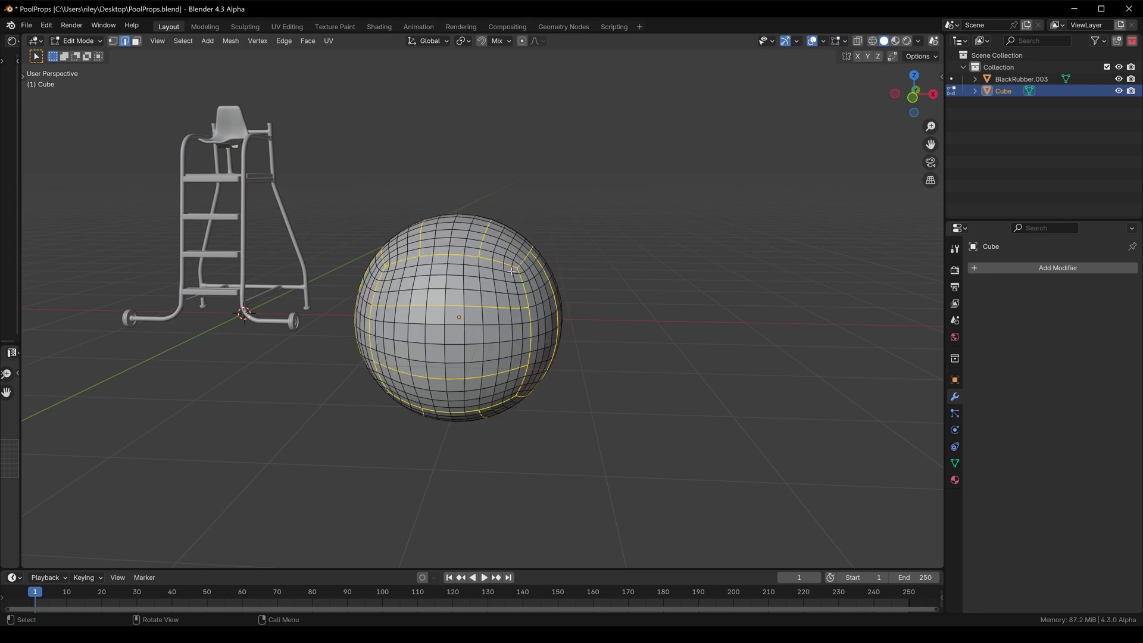
{"action": "scroll", "coordinate": [517, 265], "scroll_direction": "up", "scroll_amount": 5}
{"action": "middle_click_drag", "start_coordinate": [524, 265], "coordinate": [489, 276]}
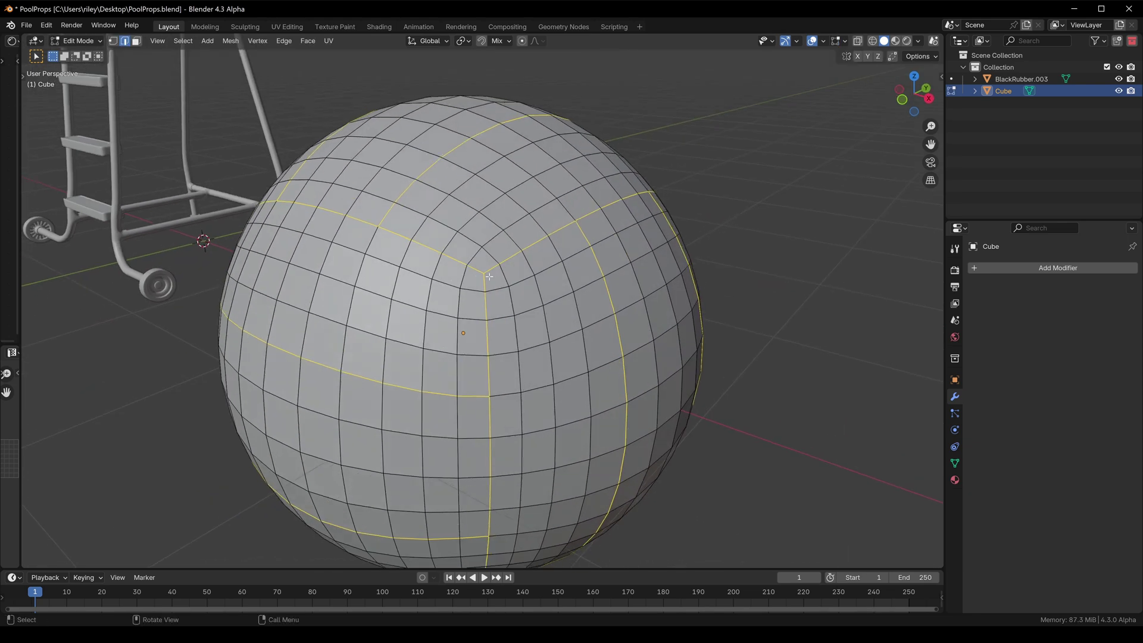
{"action": "scroll", "coordinate": [487, 272], "scroll_direction": "up", "scroll_amount": 2}
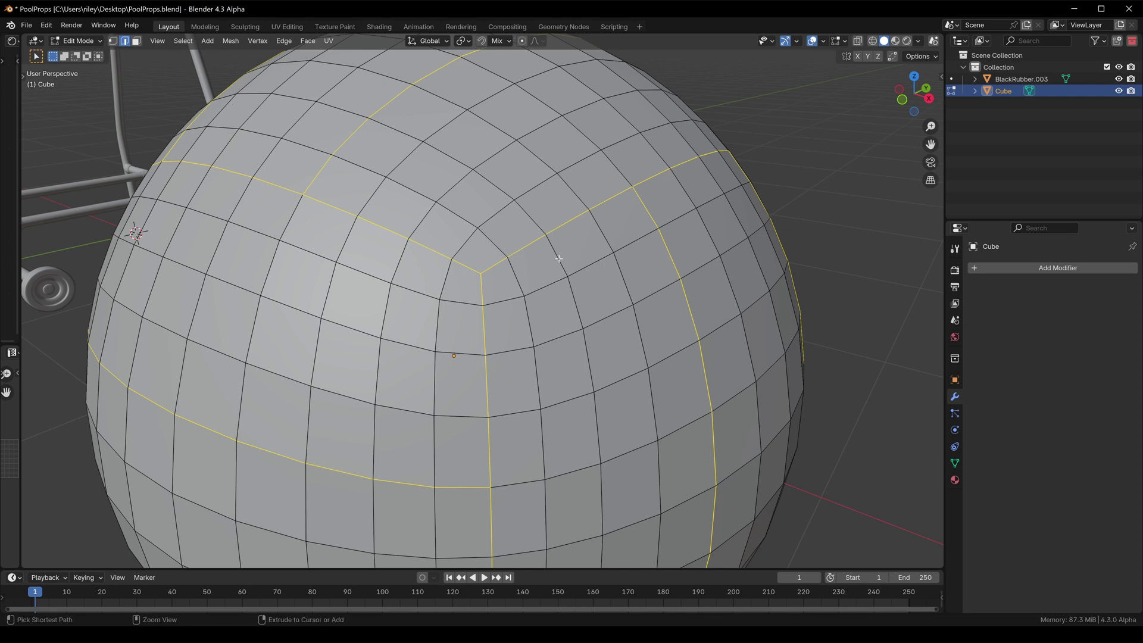
{"action": "key", "text": "ctrl+b"}
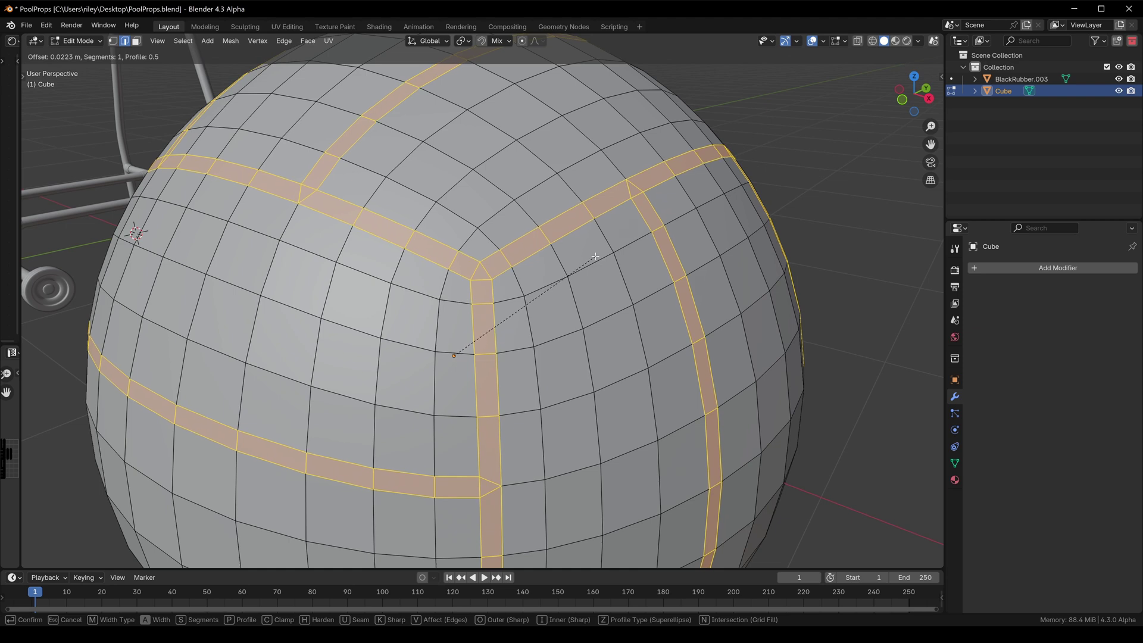
{"action": "left_click", "coordinate": [594, 257]}
Extrude the beveled panel-line faces along their normals about 0.014 m inward to form grooves around the panels
{"action": "scroll", "coordinate": [594, 257], "scroll_direction": "down", "scroll_amount": 5}
{"action": "middle_click_drag", "start_coordinate": [594, 257], "coordinate": [560, 263]}
{"action": "scroll", "coordinate": [560, 263], "scroll_direction": "up", "scroll_amount": 6}
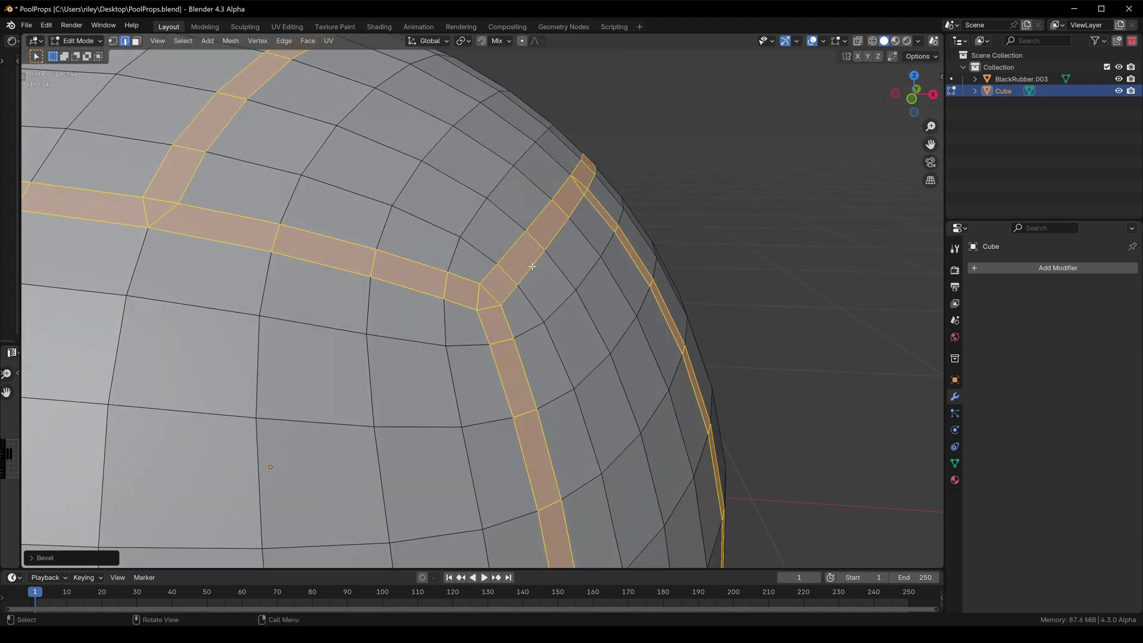
{"action": "key", "text": "alt+e"}
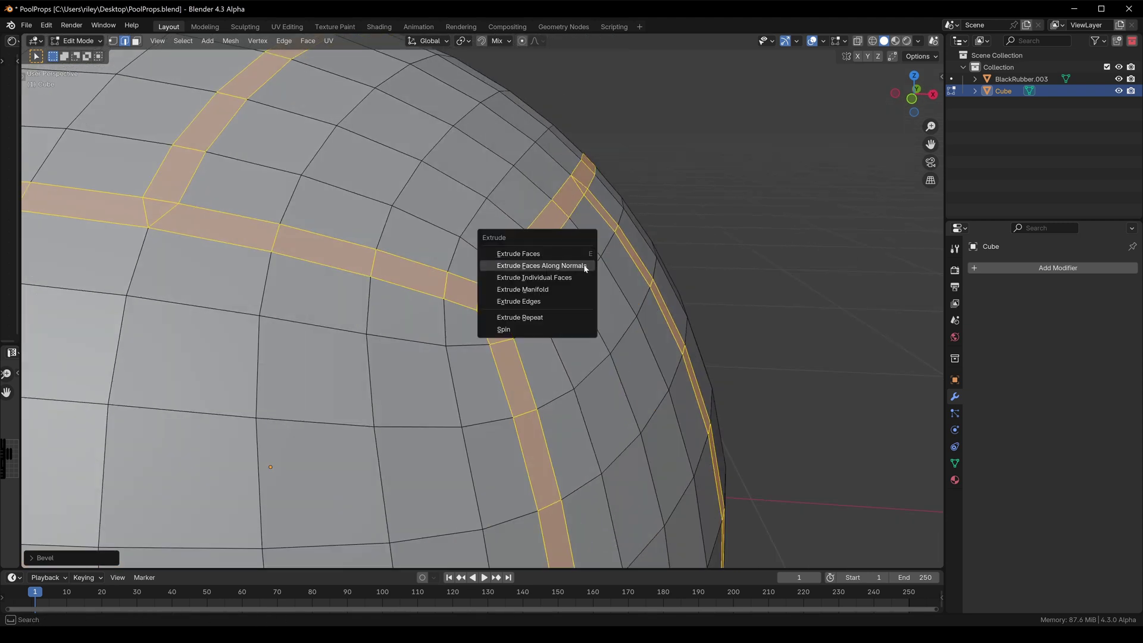
{"action": "left_click", "coordinate": [585, 269]}
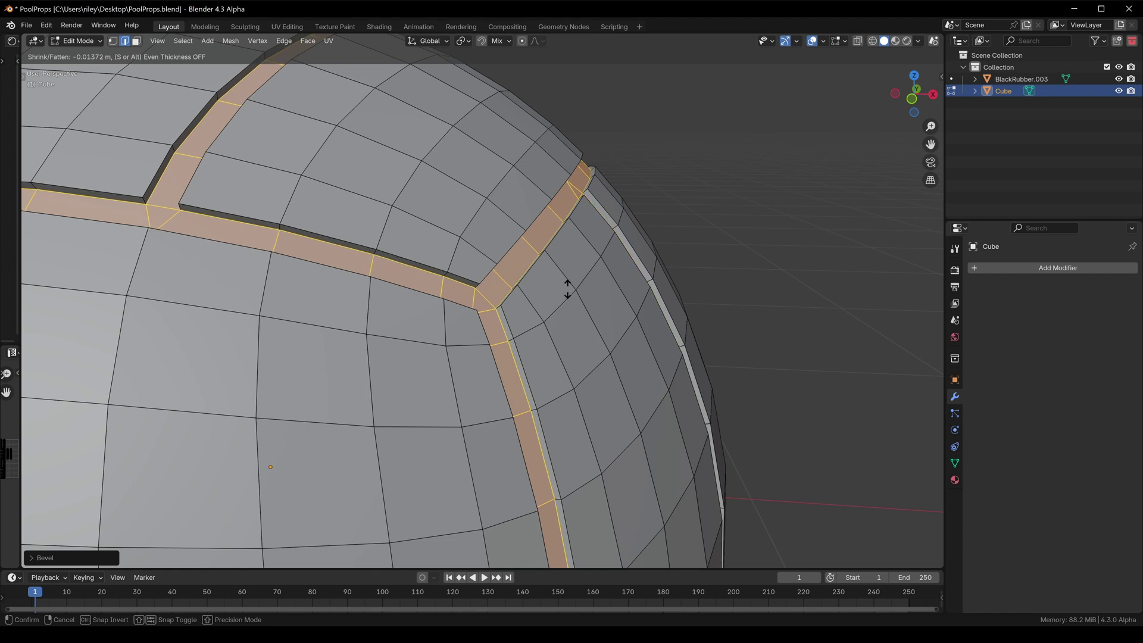
{"action": "left_click", "coordinate": [568, 289]}
{"action": "middle_click_drag", "start_coordinate": [567, 289], "coordinate": [398, 250]}
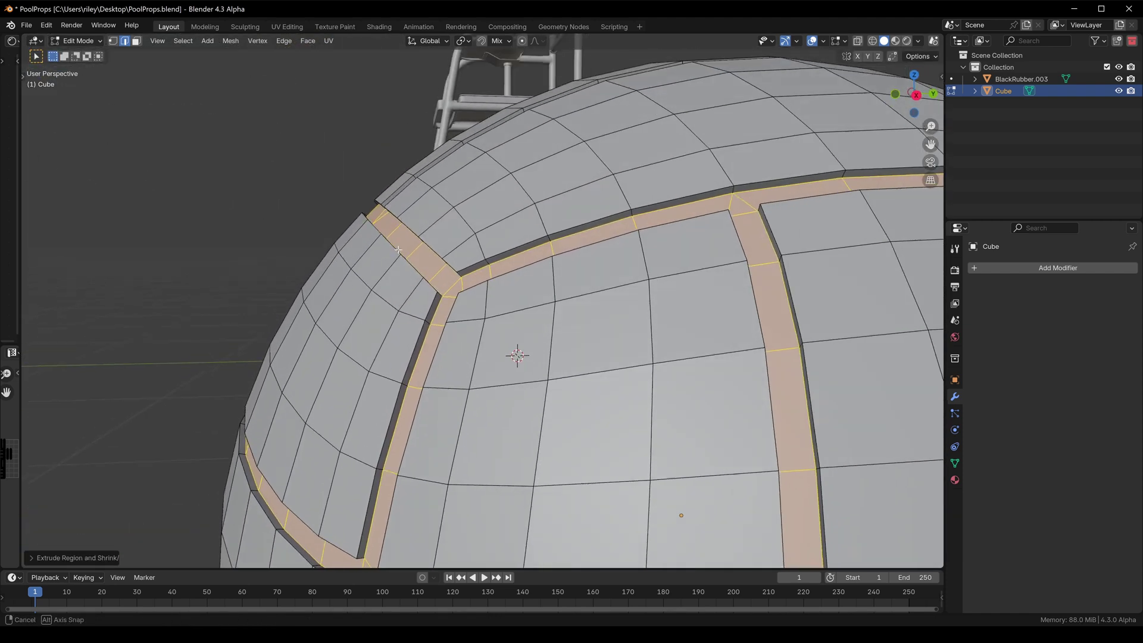
{"action": "scroll", "coordinate": [398, 250], "scroll_direction": "down", "scroll_amount": 10}
Give the ball a level 2 Subdivision modifier in Object Mode and shade it smooth
{"action": "key", "text": "Tab"}
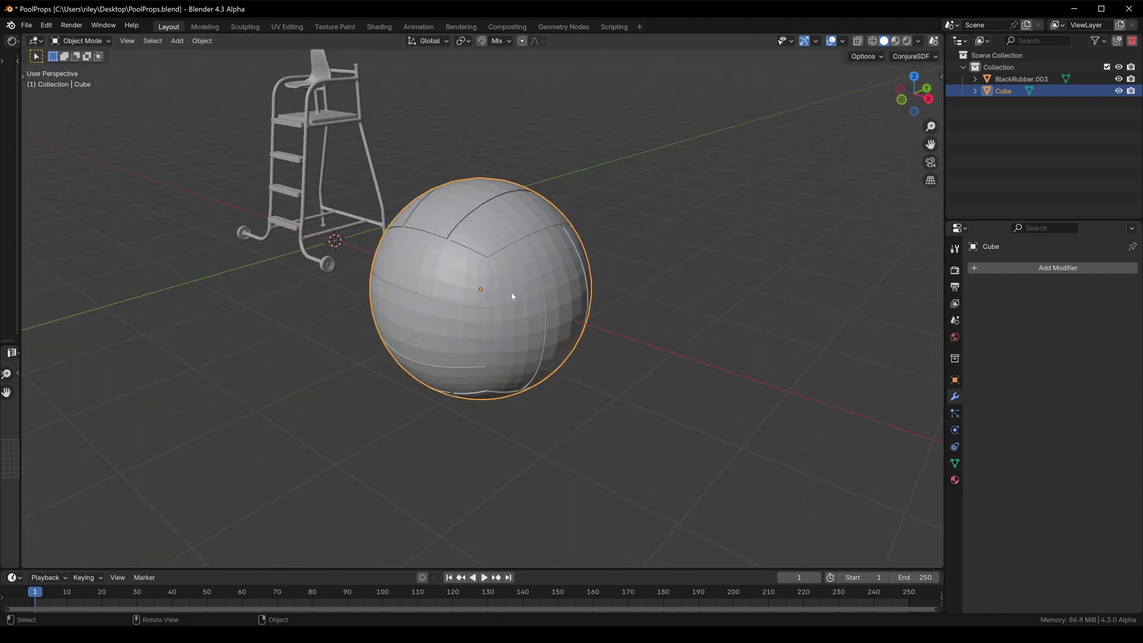
{"action": "key", "text": "ctrl+2"}
{"action": "right_click", "coordinate": [518, 282]}
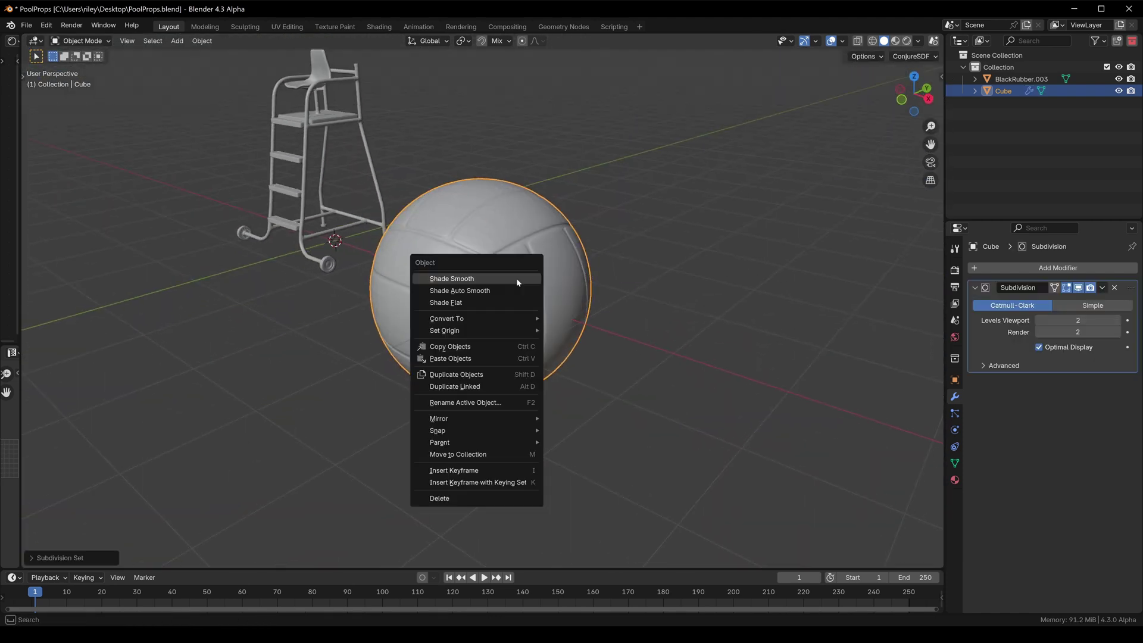
{"action": "left_click", "coordinate": [483, 282]}
{"action": "middle_click_drag", "start_coordinate": [482, 282], "coordinate": [515, 278]}
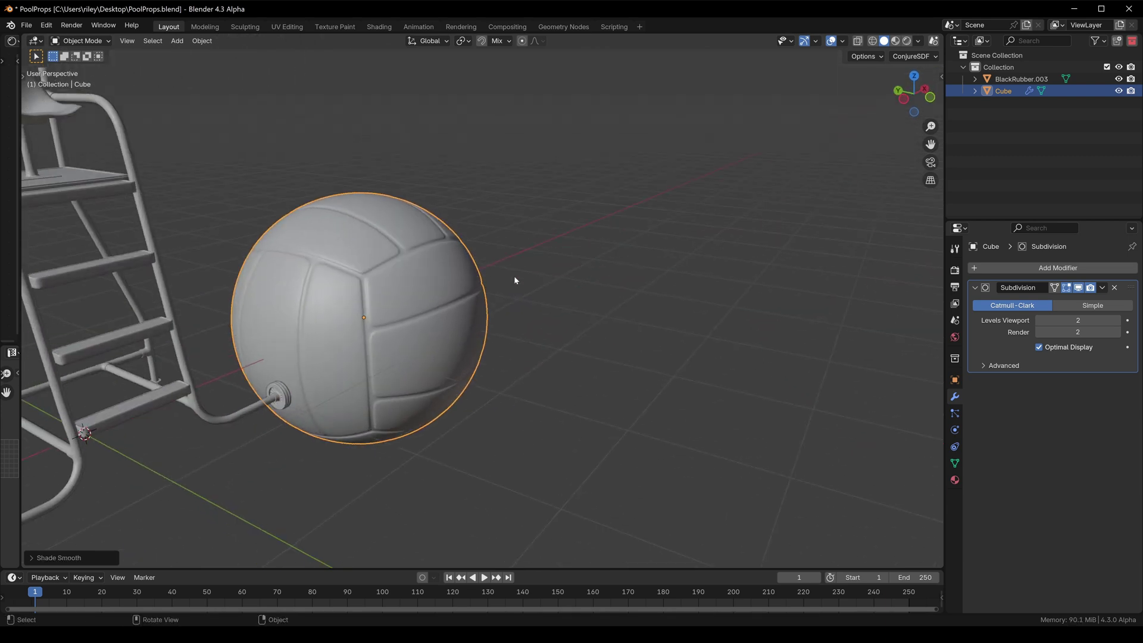
Try adding a single loop cut along the groove wall around one panel, slid toward the groove floor
{"action": "scroll", "coordinate": [378, 276], "scroll_direction": "up", "scroll_amount": 8}
{"action": "key", "text": "Tab"}
{"action": "middle_click_drag", "start_coordinate": [676, 186], "coordinate": [429, 283]}
{"action": "scroll", "coordinate": [487, 288], "scroll_direction": "down", "scroll_amount": 10}
{"action": "scroll", "coordinate": [452, 294], "scroll_direction": "up", "scroll_amount": 8}
{"action": "key", "text": "ctrl+r"}
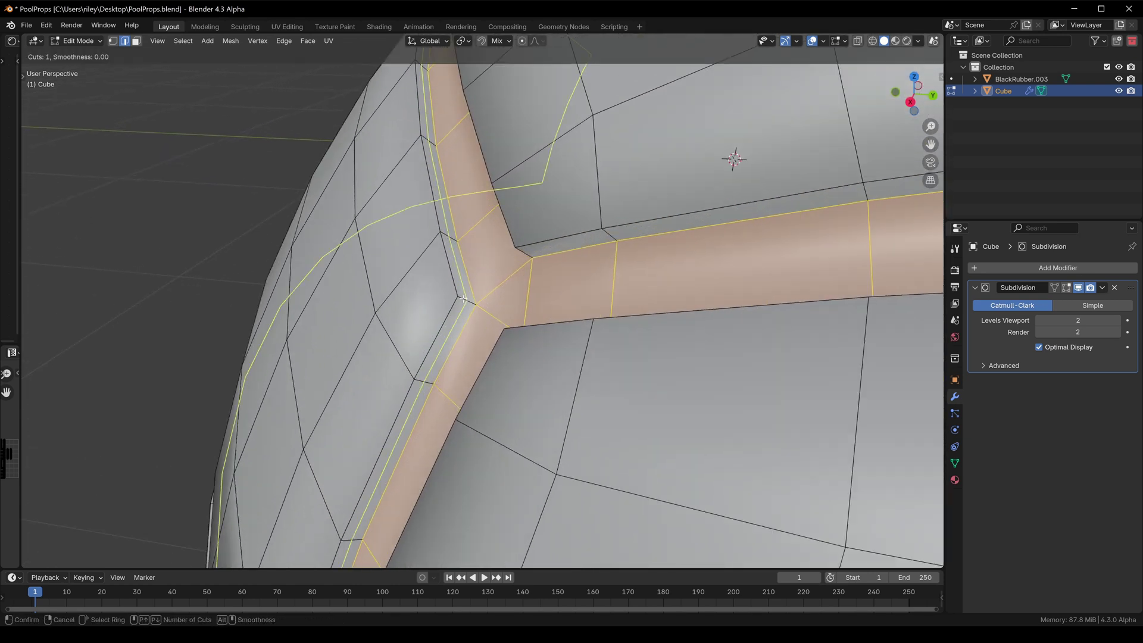
{"action": "left_click", "coordinate": [464, 297]}
{"action": "left_click", "coordinate": [458, 298]}
{"action": "scroll", "coordinate": [459, 298], "scroll_direction": "down", "scroll_amount": 2}
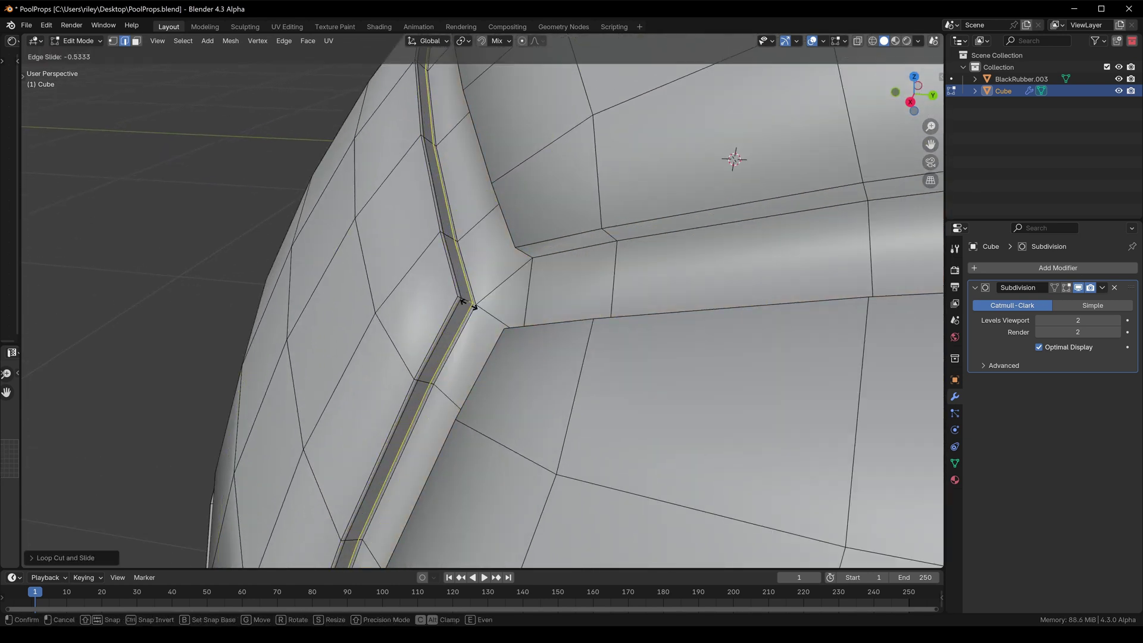
Check the loop cut's effect on the smoothed ball in Object Mode, then undo the cut
{"action": "key", "text": "Tab"}
{"action": "scroll", "coordinate": [482, 263], "scroll_direction": "down", "scroll_amount": 5}
{"action": "mouse_move", "coordinate": [482, 263]}
{"action": "middle_mouse_down"}
{"action": "mouse_move", "coordinate": [612, 273]}
{"action": "mouse_move", "coordinate": [470, 259]}
{"action": "middle_mouse_up"}
{"action": "scroll", "coordinate": [470, 259], "scroll_direction": "up", "scroll_amount": 6}
{"action": "key", "text": "ctrl+z"}
{"action": "key", "text": "ctrl+z"}
{"action": "key", "text": "ctrl+z"}
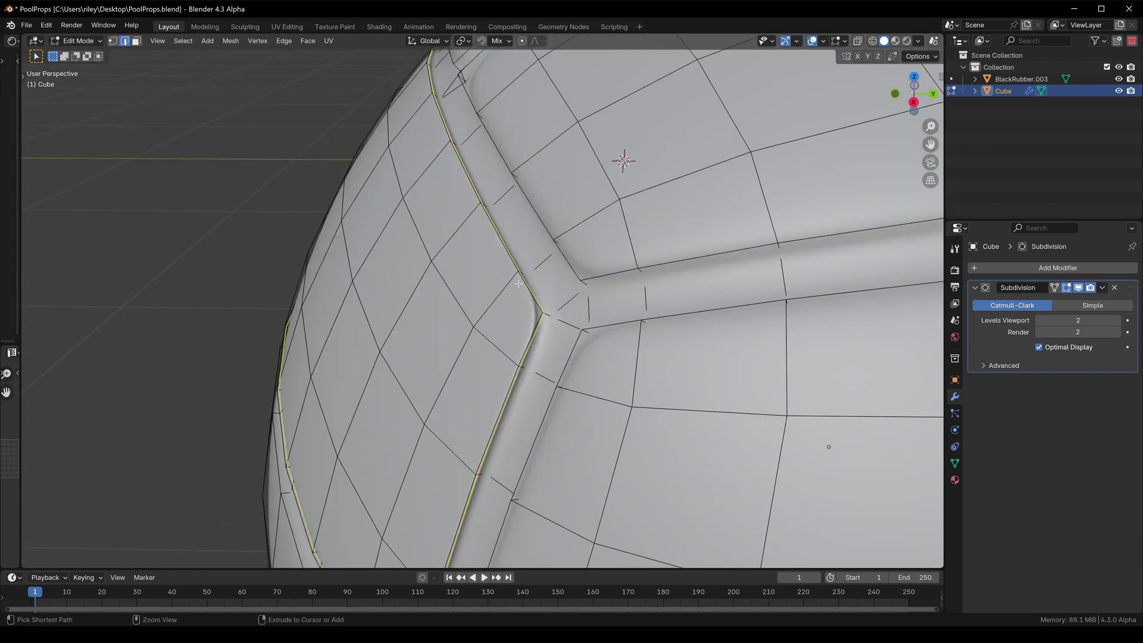
Examine the smoothed panel grooves and their junctions around the ball in Object Mode
{"action": "middle_click_drag", "start_coordinate": [533, 303], "coordinate": [570, 275]}
{"action": "scroll", "coordinate": [536, 311], "scroll_direction": "down", "scroll_amount": 6}
{"action": "key", "text": "Tab"}
{"action": "scroll", "coordinate": [486, 314], "scroll_direction": "down", "scroll_amount": 5}
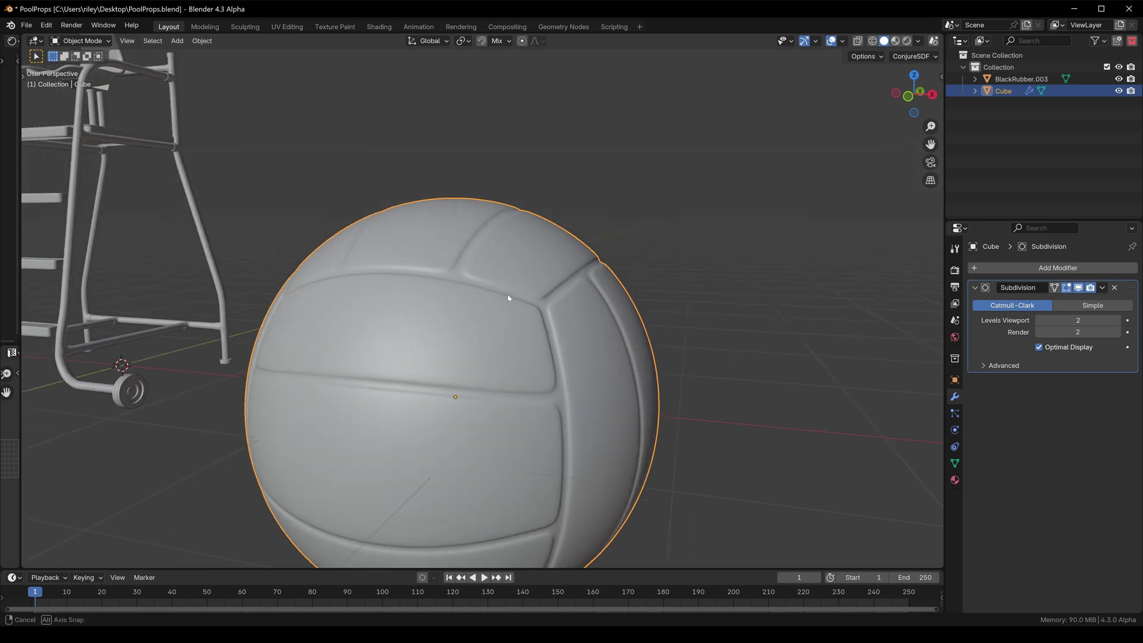
{"action": "middle_click_drag", "start_coordinate": [486, 310], "coordinate": [523, 277]}
{"action": "scroll", "coordinate": [530, 277], "scroll_direction": "up", "scroll_amount": 3}
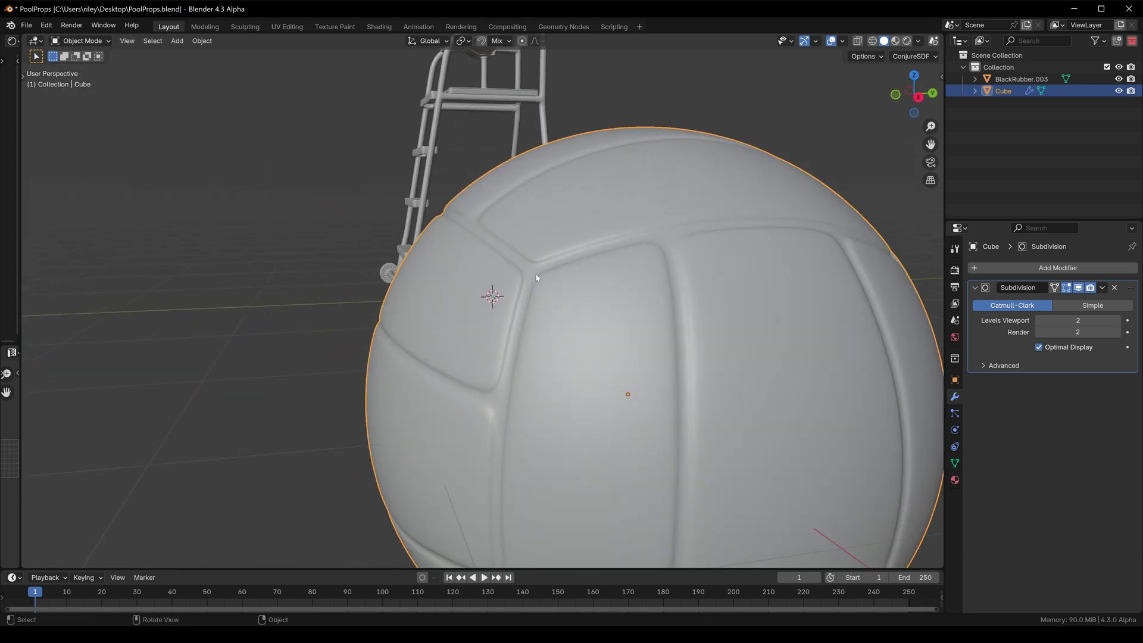
{"action": "scroll", "coordinate": [500, 366], "scroll_direction": "down", "scroll_amount": 4}
{"action": "middle_click_drag", "start_coordinate": [500, 366], "coordinate": [522, 329]}
{"action": "scroll", "coordinate": [506, 367], "scroll_direction": "up", "scroll_amount": 5}
Try insetting the groove floor faces by about 0.009 m and inspect the sharper panel edges in Object Mode
{"action": "key", "text": "Tab"}
{"action": "scroll", "coordinate": [478, 330], "scroll_direction": "up", "scroll_amount": 5}
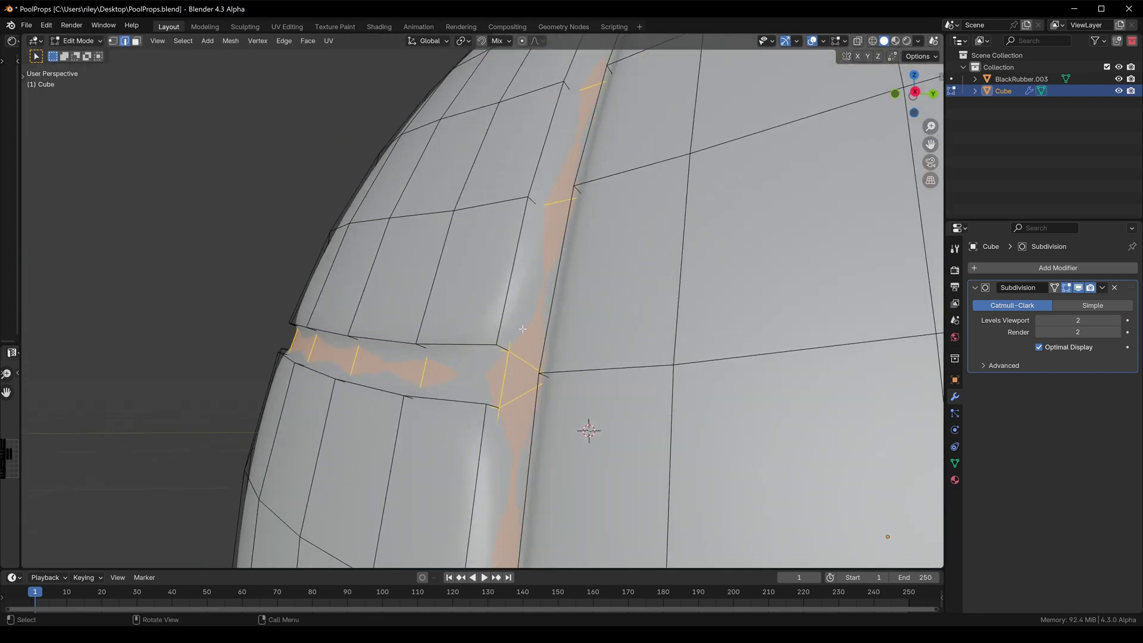
{"action": "key", "text": "i"}
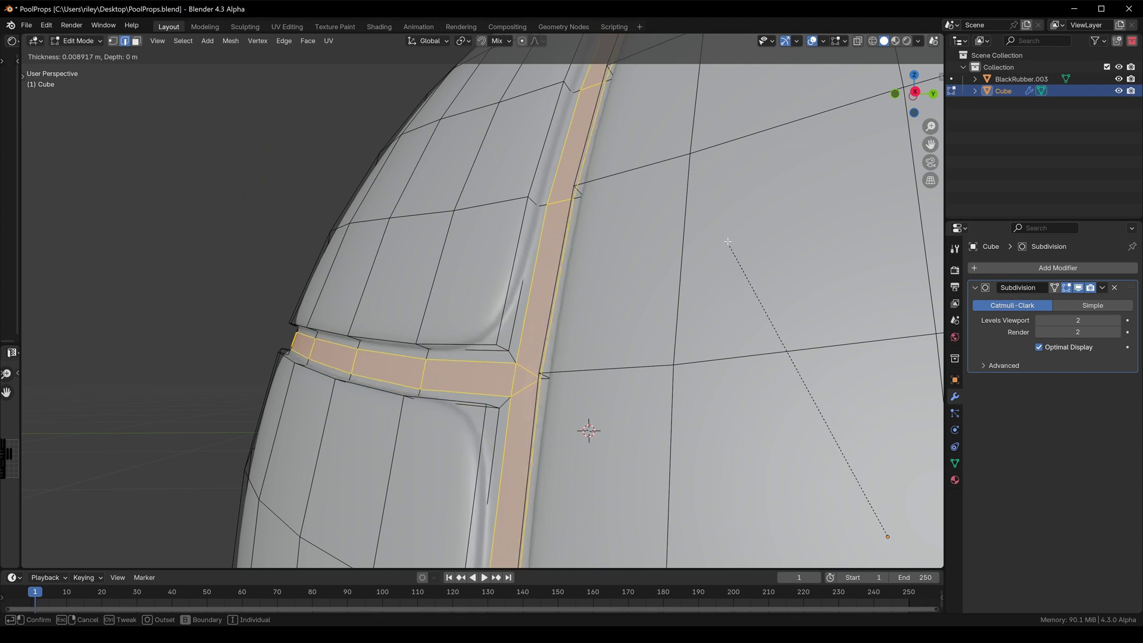
{"action": "left_click", "coordinate": [731, 234]}
{"action": "middle_click_drag", "start_coordinate": [476, 345], "coordinate": [506, 321]}
{"action": "key", "text": "Tab"}
{"action": "scroll", "coordinate": [558, 357], "scroll_direction": "down", "scroll_amount": 10}
{"action": "scroll", "coordinate": [555, 311], "scroll_direction": "up", "scroll_amount": 6}
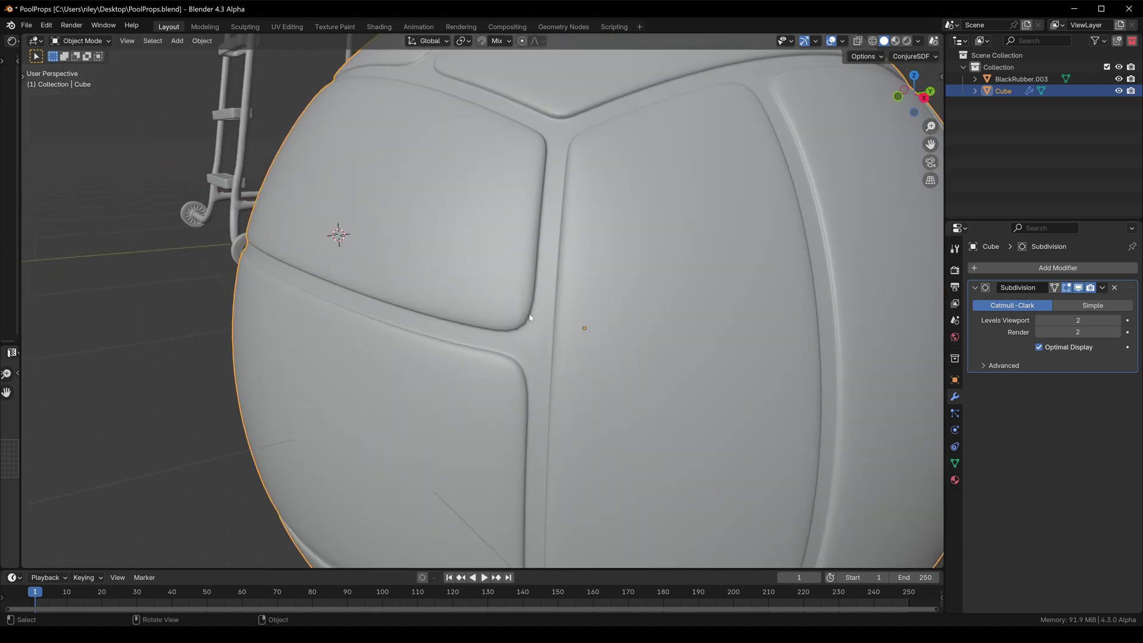
Undo the groove floor inset and view the softer panel grooves again in Object Mode
{"action": "key", "text": "Tab"}
{"action": "key", "text": "ctrl+z"}
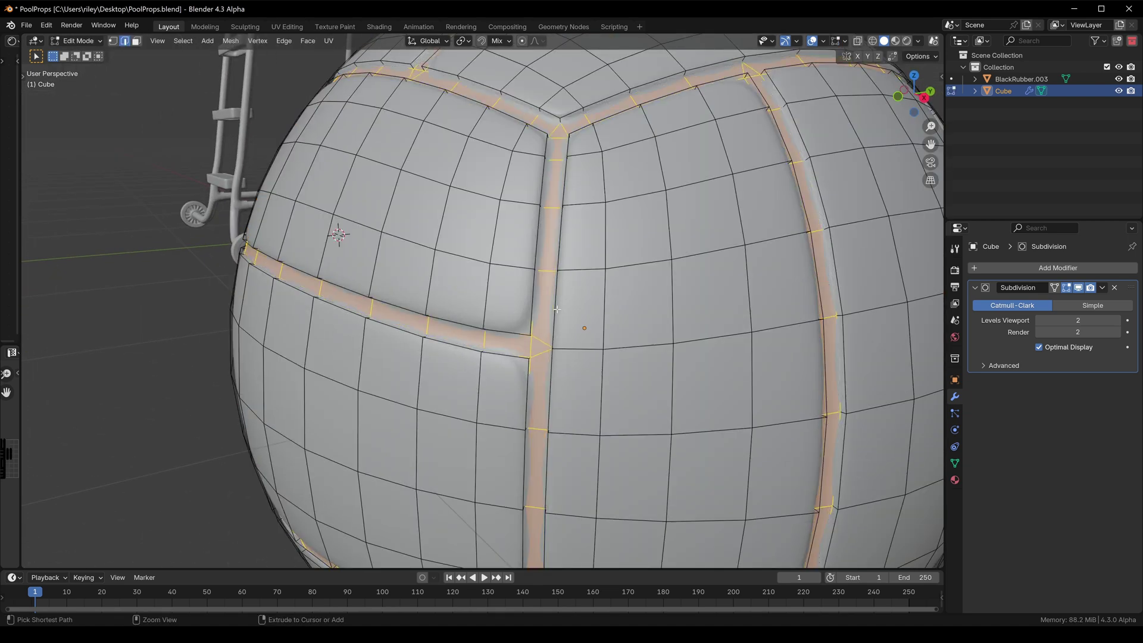
{"action": "key", "text": "Tab"}
{"action": "key", "text": "Tab"}
{"action": "key", "text": "Tab"}
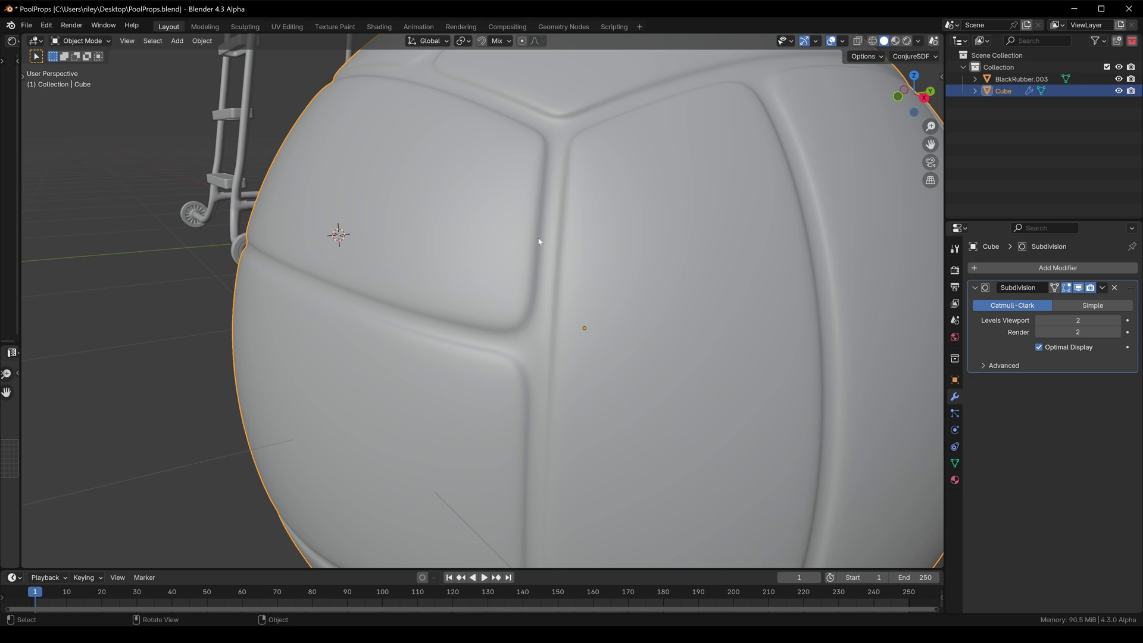
Undo the smoothing, Subdivision modifier, groove recess and bevel, back to the selected panel seam edges
{"action": "key", "text": "ctrl+z"}
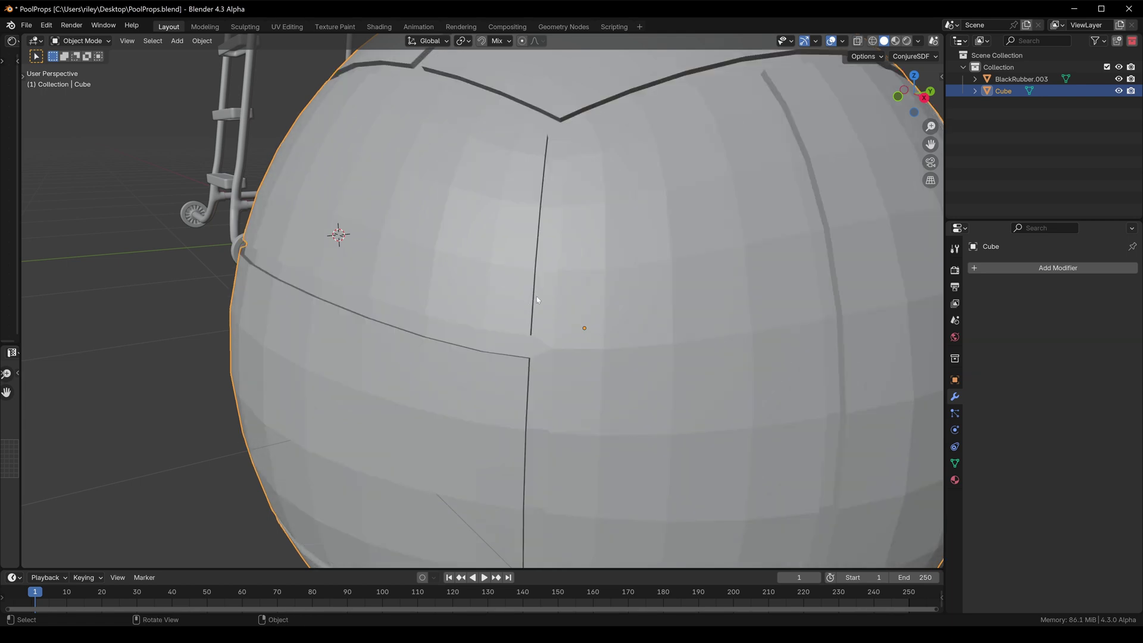
{"action": "key", "text": "ctrl+z"}
{"action": "key", "text": "ctrl+z"}
{"action": "middle_click_drag", "start_coordinate": [570, 120], "coordinate": [568, 265], "text": "shift"}
{"action": "scroll", "coordinate": [516, 242], "scroll_direction": "up", "scroll_amount": 3}
{"action": "key", "text": "ctrl+z"}
Try a two-segment bevel on the selected panel seam edges and undo it
{"action": "key", "text": "ctrl+b"}
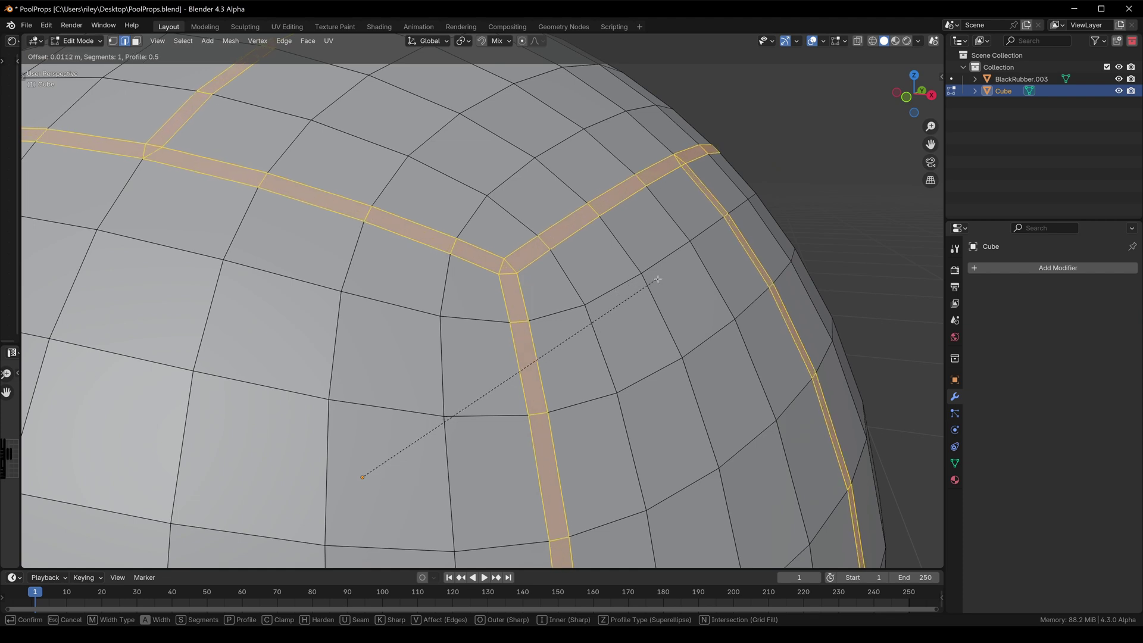
{"action": "scroll", "coordinate": [662, 278], "scroll_direction": "up", "scroll_amount": 1}
{"action": "left_click", "coordinate": [667, 278]}
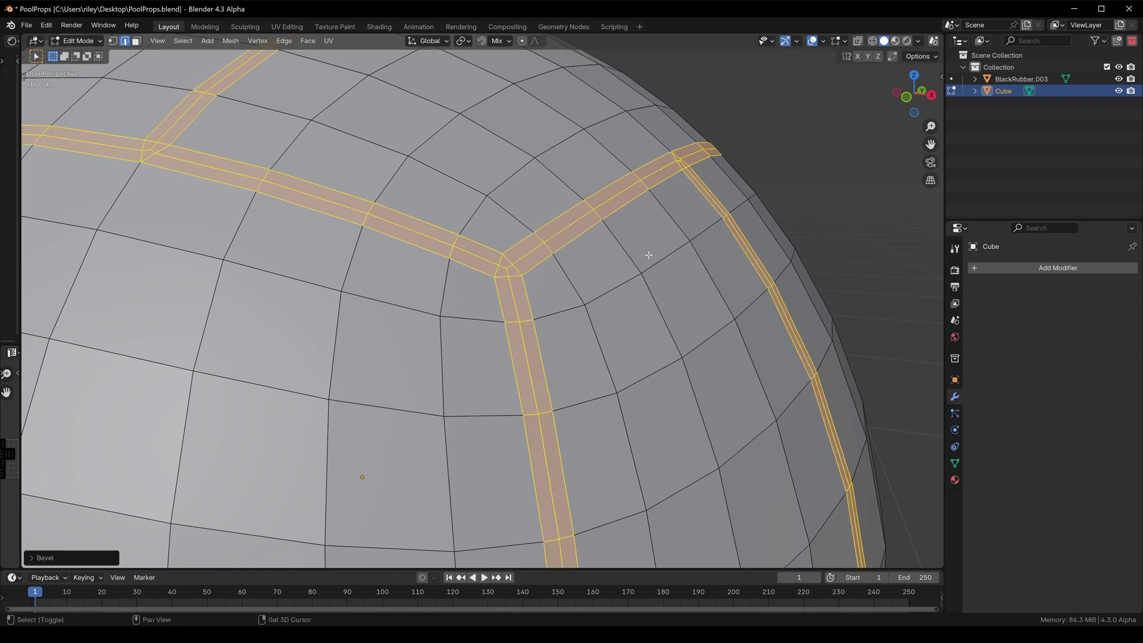
{"action": "key", "text": "ctrl+z"}
Bevel the selected panel seam edges all around the ball into wider strips with two segments
{"action": "middle_click_drag", "start_coordinate": [597, 273], "coordinate": [600, 274]}
{"action": "key", "text": "ctrl+b"}
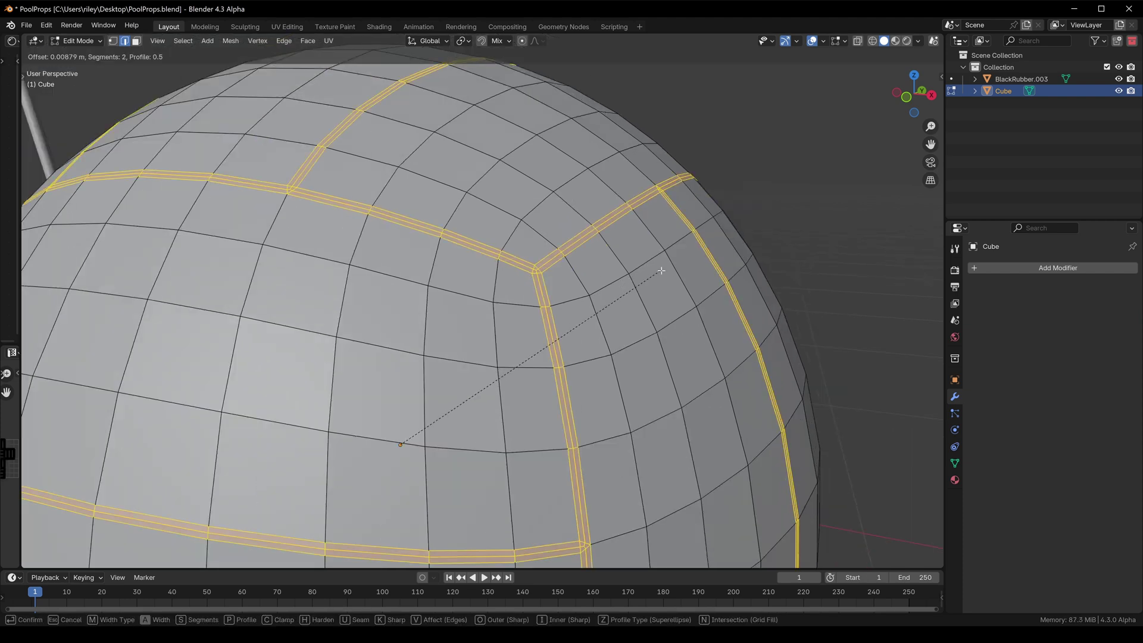
{"action": "left_click", "coordinate": [677, 267]}
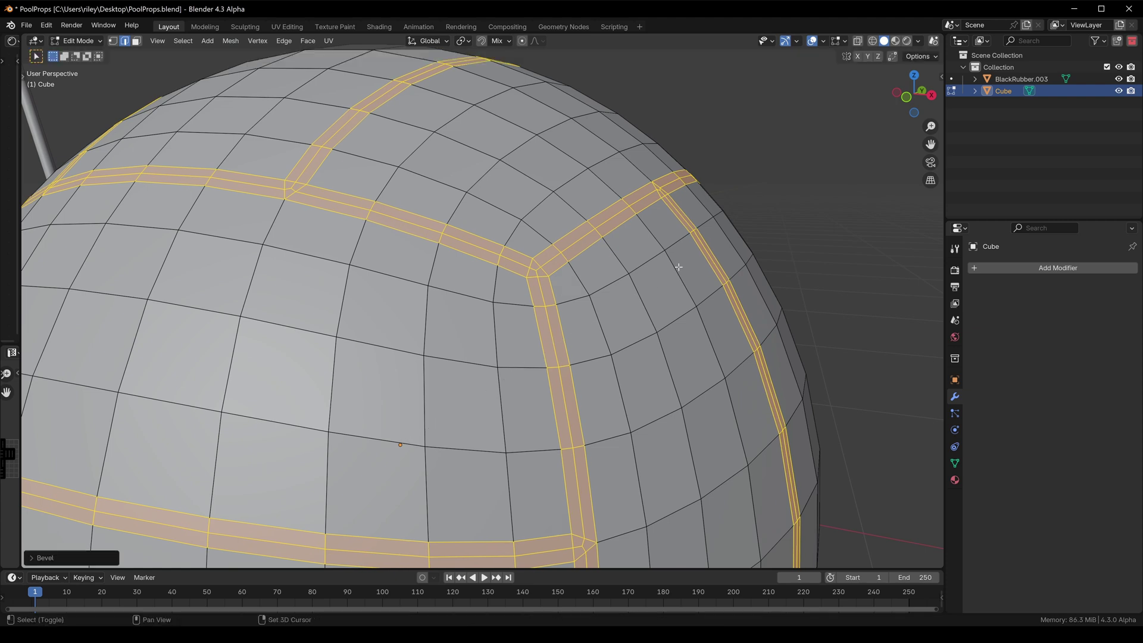
Reduce the selection to the centre edges of the seam strips and bevel them with two segments
{"action": "scroll", "coordinate": [552, 263], "scroll_direction": "up", "scroll_amount": 2}
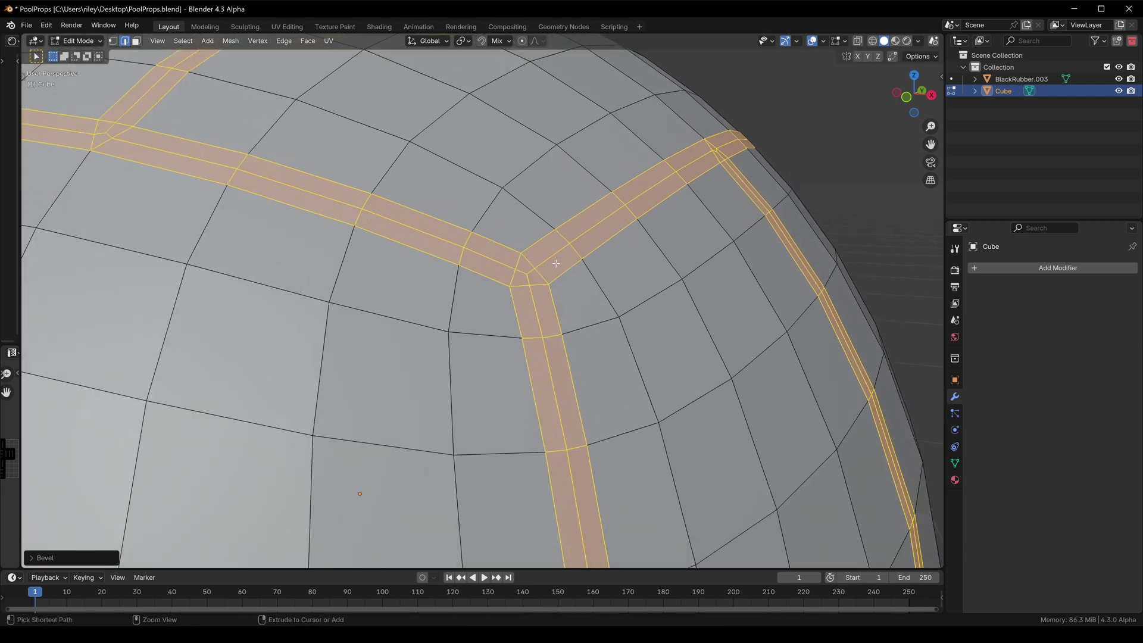
{"action": "key", "text": "ctrl+KP_Subtract"}
{"action": "middle_click_drag", "start_coordinate": [556, 264], "coordinate": [644, 291]}
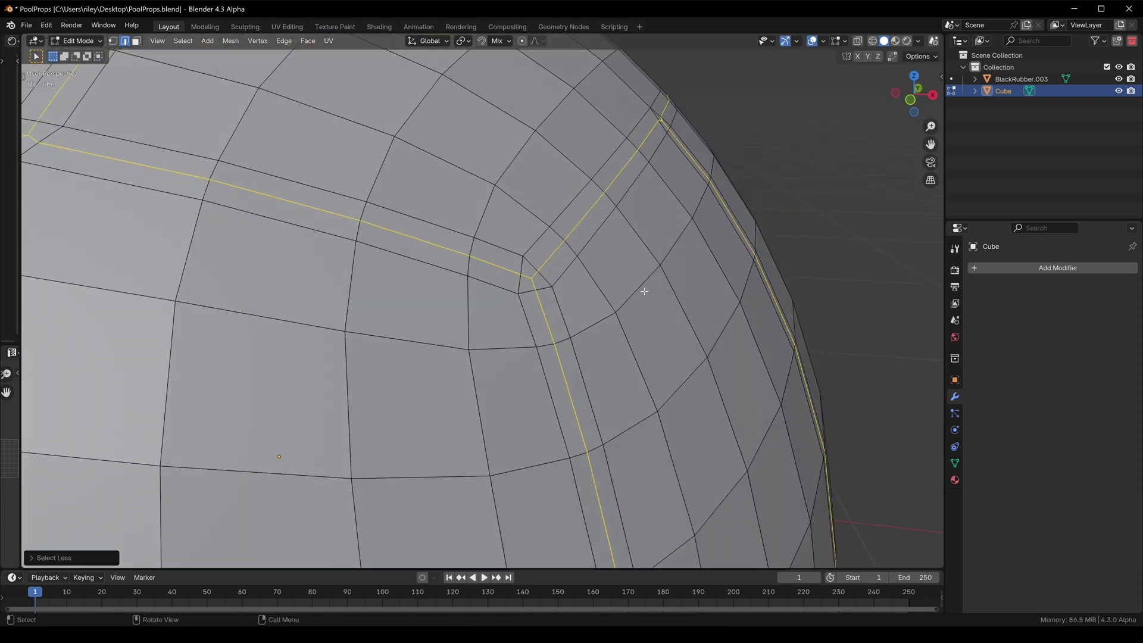
{"action": "key", "text": "ctrl+b"}
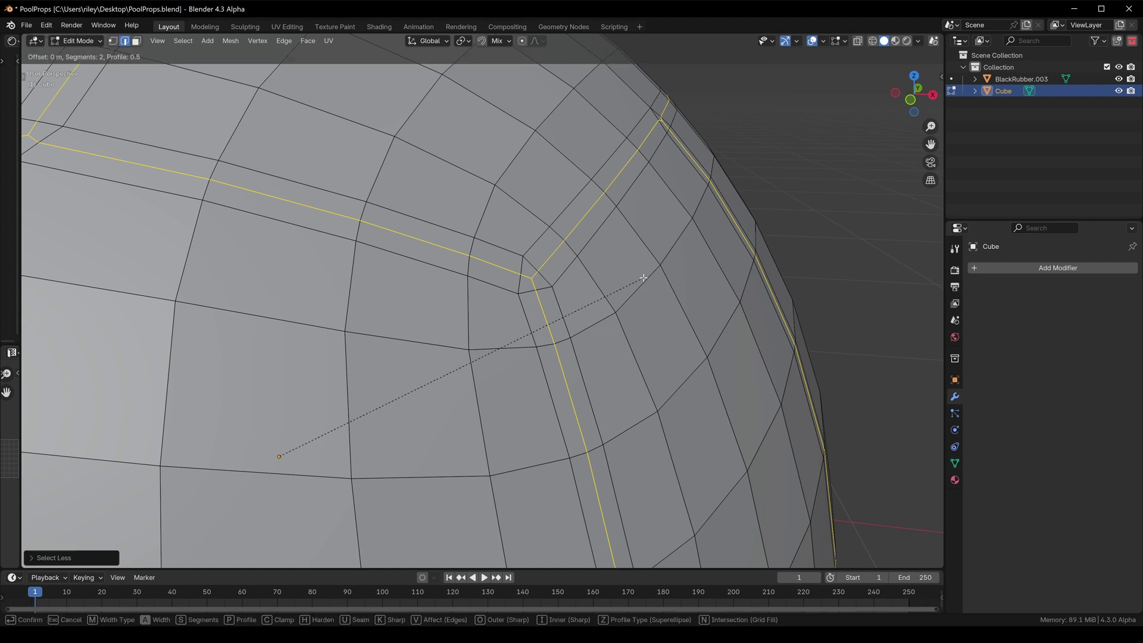
{"action": "left_click", "coordinate": [673, 267]}
Shrink the inner seam strip faces inward by about 0.009 m to form the panel grooves
{"action": "middle_click_drag", "start_coordinate": [620, 286], "coordinate": [643, 260]}
{"action": "key", "text": "alt+s"}
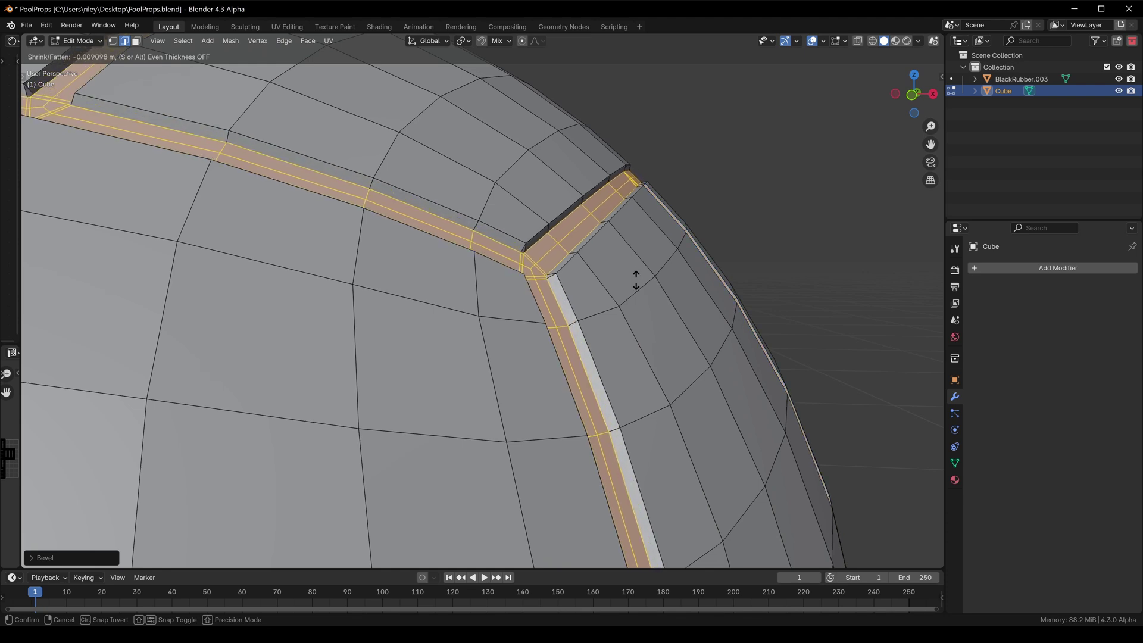
{"action": "left_click", "coordinate": [634, 281]}
Add a level 2 Subdivision modifier to the ball in Object Mode and shade it smooth
{"action": "scroll", "coordinate": [526, 260], "scroll_direction": "down", "scroll_amount": 10}
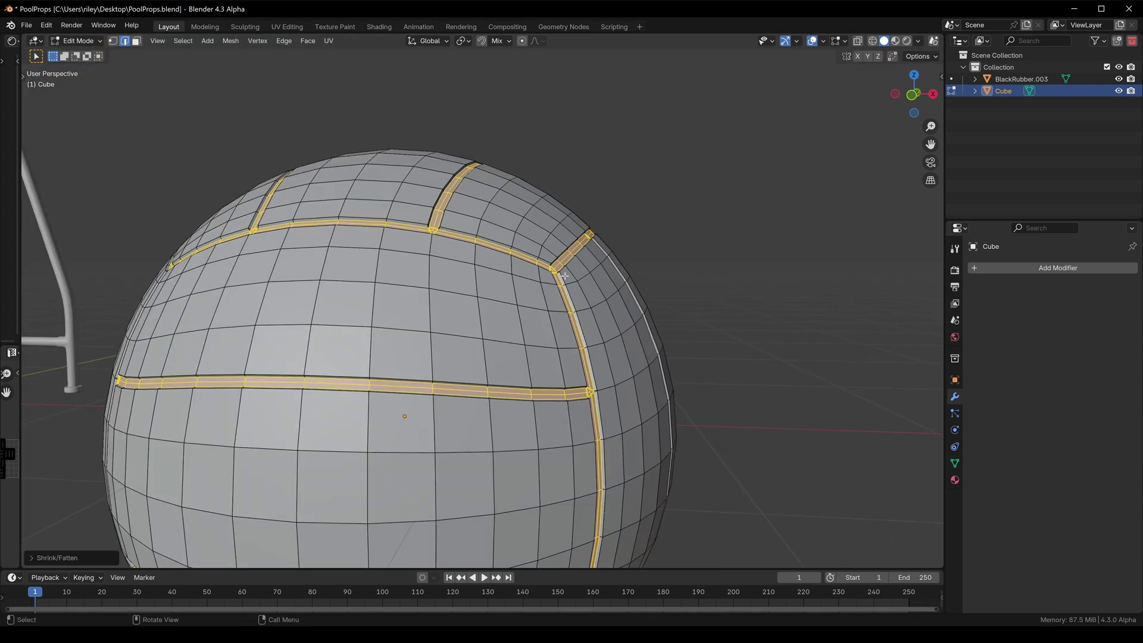
{"action": "key", "text": "Tab"}
{"action": "key", "text": "ctrl+2"}
{"action": "right_click", "coordinate": [522, 235]}
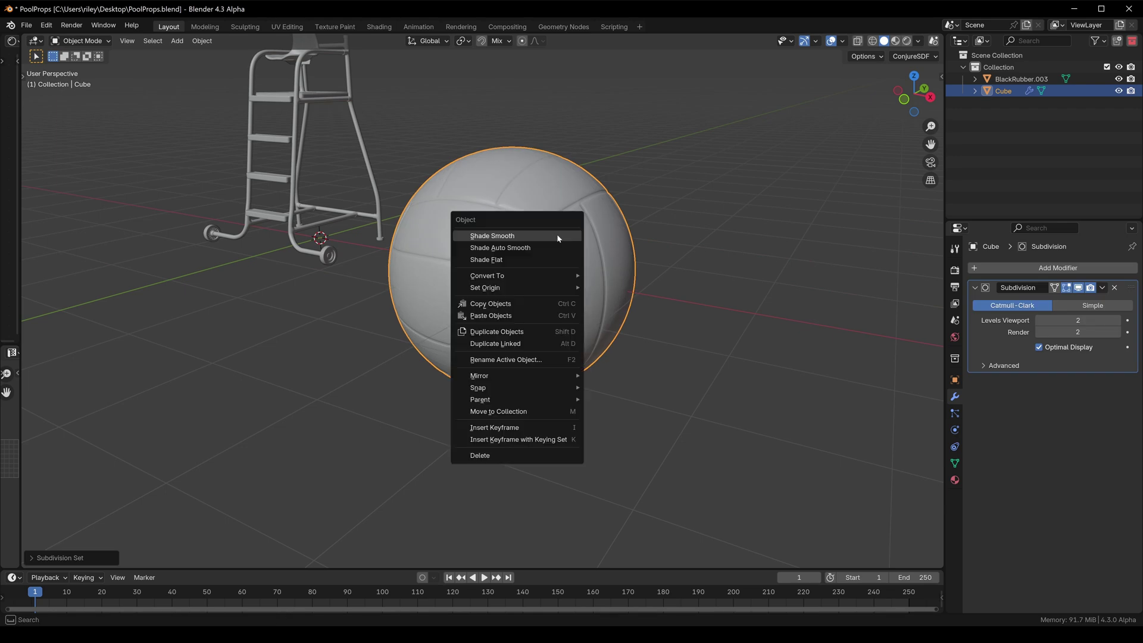
{"action": "left_click", "coordinate": [522, 236]}
{"action": "scroll", "coordinate": [522, 237], "scroll_direction": "up", "scroll_amount": 5}
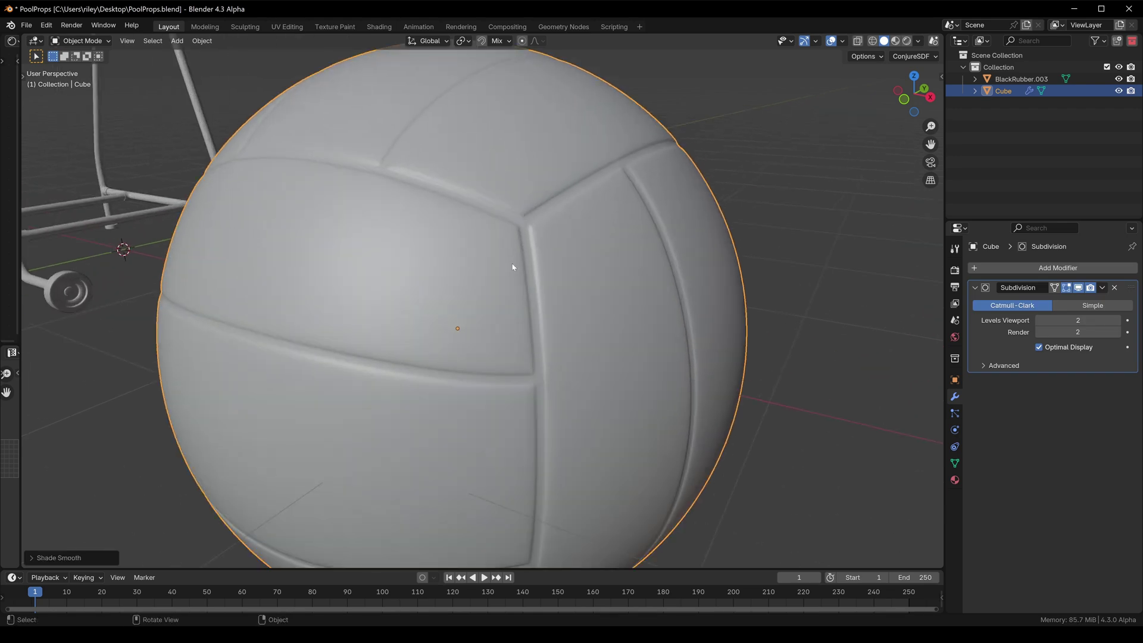
{"action": "scroll", "coordinate": [530, 256], "scroll_direction": "down", "scroll_amount": 4}
{"action": "mouse_move", "coordinate": [534, 221]}
{"action": "middle_mouse_down"}
{"action": "mouse_move", "coordinate": [525, 260]}
{"action": "mouse_move", "coordinate": [589, 200]}
{"action": "mouse_move", "coordinate": [537, 219]}
{"action": "middle_mouse_up"}
{"action": "scroll", "coordinate": [522, 260], "scroll_direction": "down", "scroll_amount": 3}
{"action": "scroll", "coordinate": [537, 219], "scroll_direction": "up", "scroll_amount": 3}
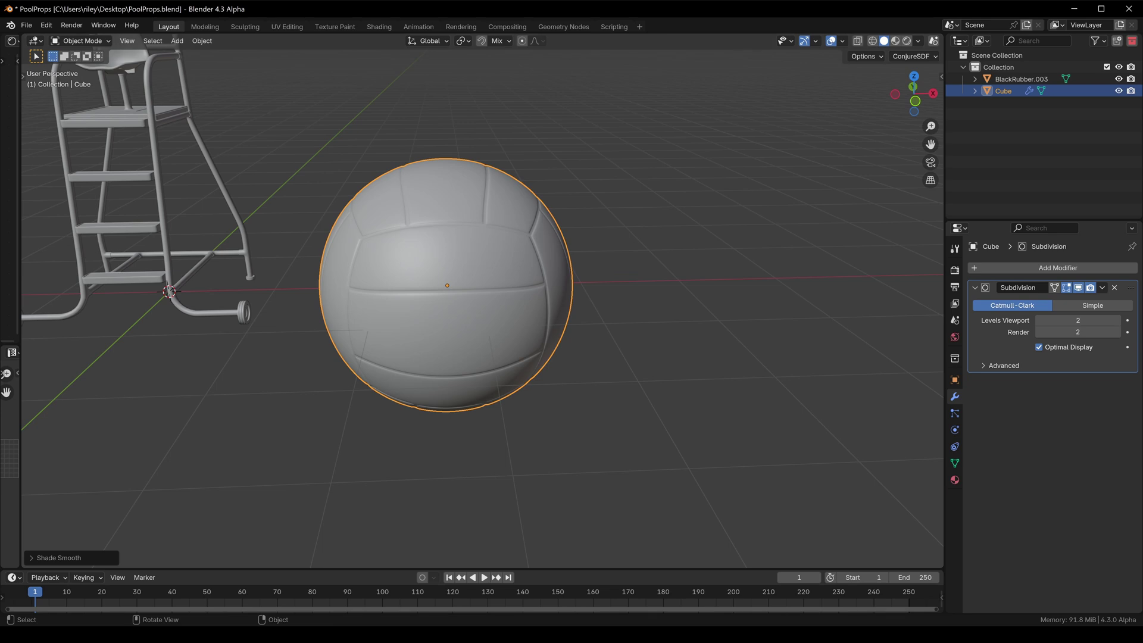
Check the diameter of a size 5 water polo ball in the Google Chrome search results
{"action": "key", "text": "ctrl+s"}
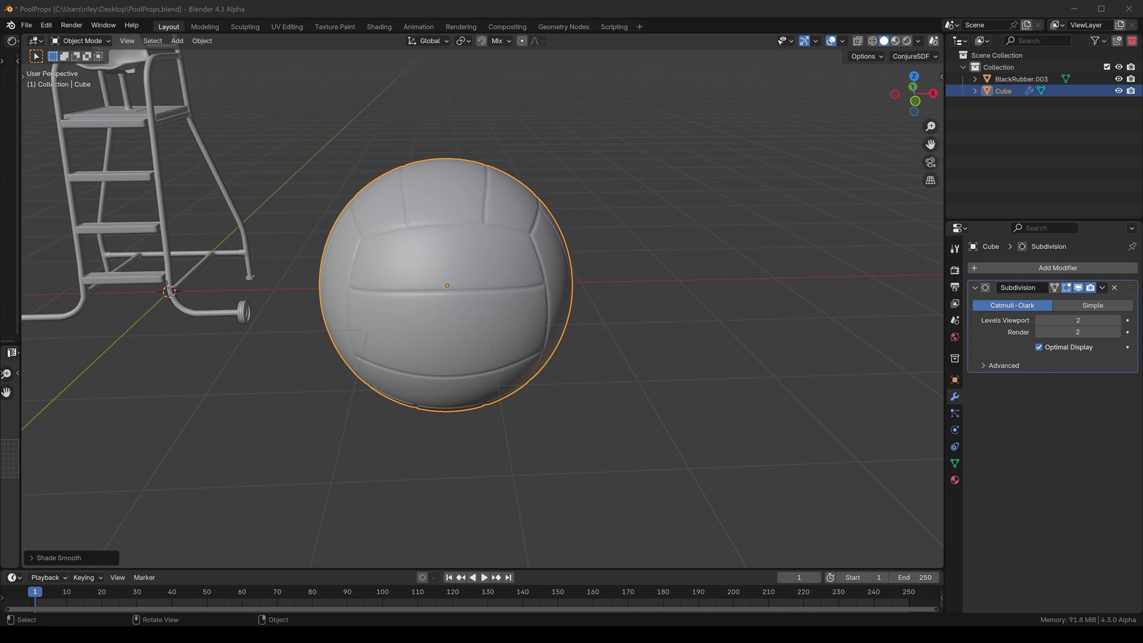
{"action": "key", "text": "alt+Tab"}
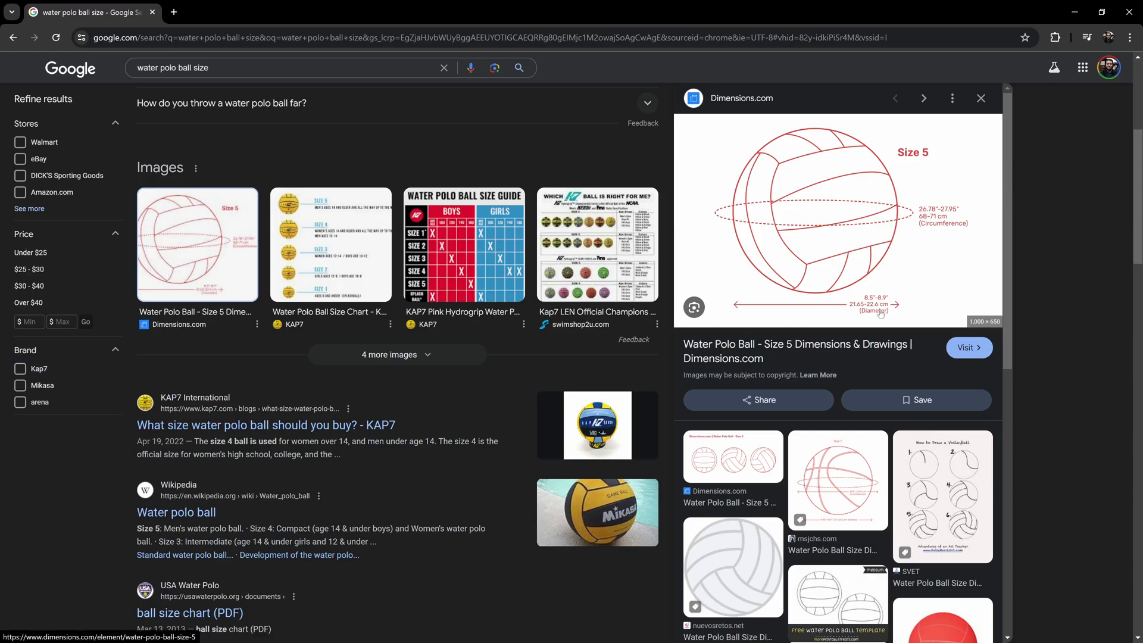
{"action": "left_click", "coordinate": [1075, 12]}
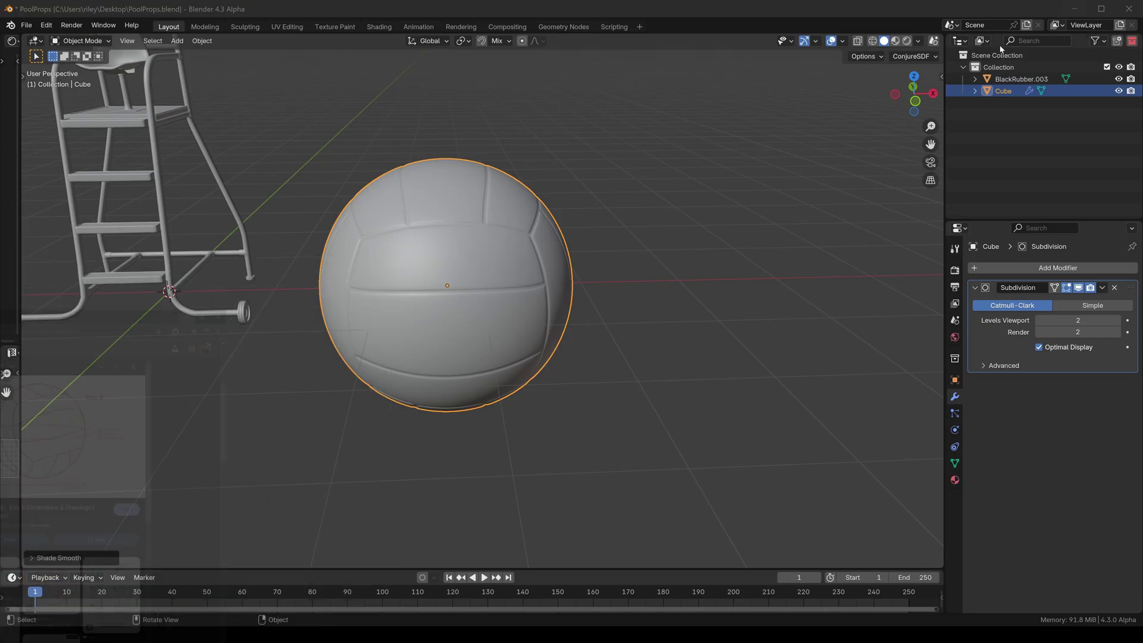
Apply the ball's object transform and set its X, Y and Z dimensions to 0.22 m
{"action": "key", "text": "ctrl+a"}
{"action": "left_click", "coordinate": [484, 250]}
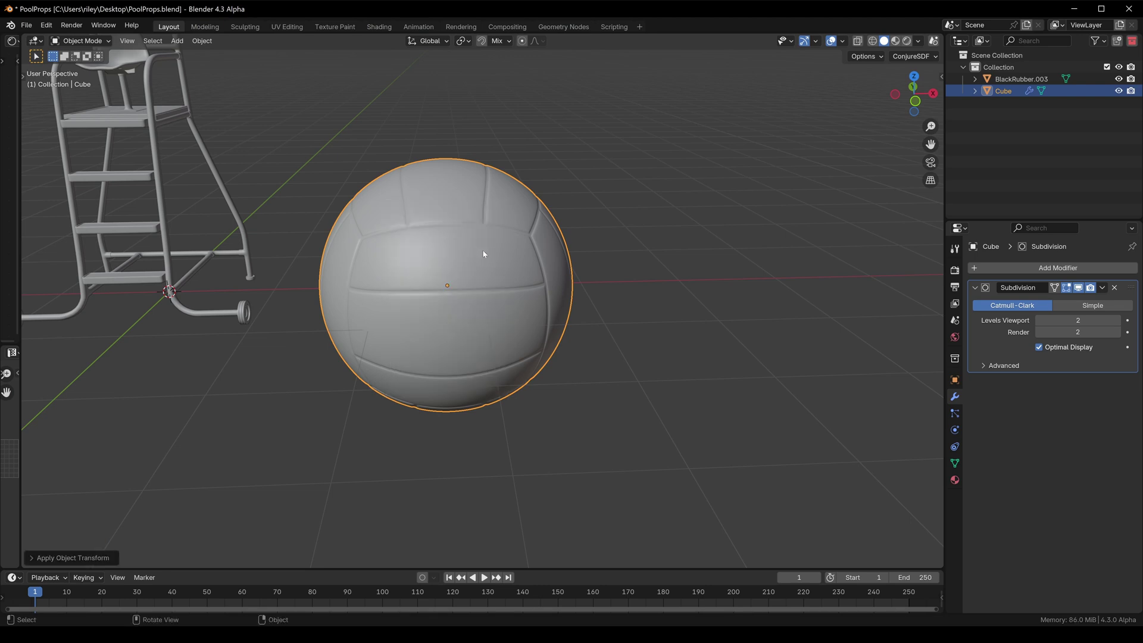
{"action": "key", "text": "n"}
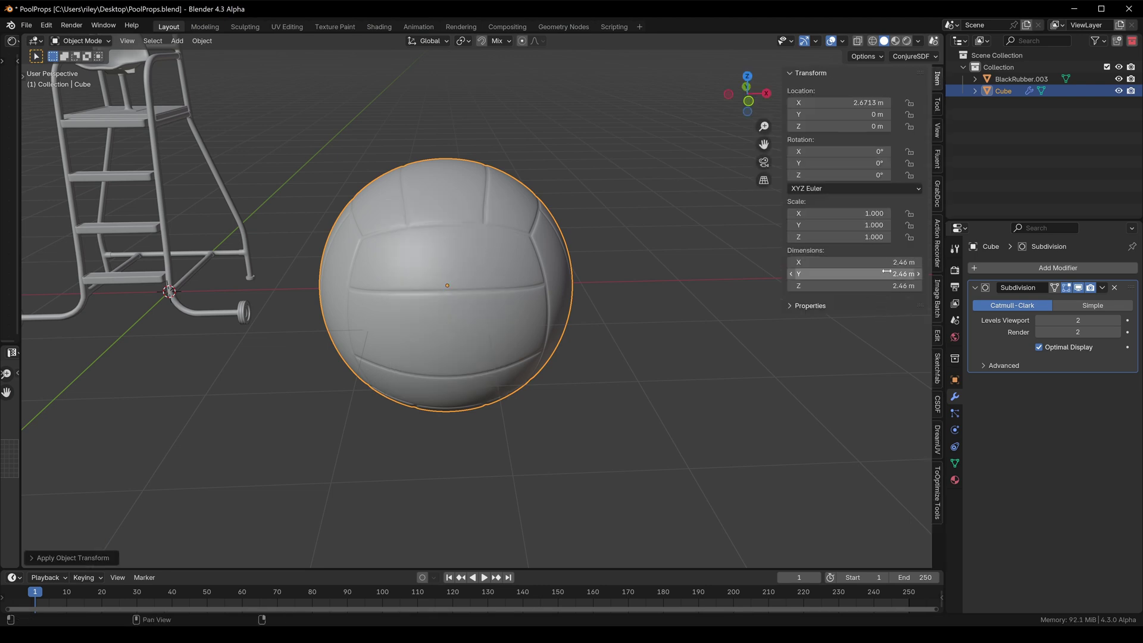
{"action": "left_click_drag", "start_coordinate": [887, 262], "coordinate": [886, 285]}
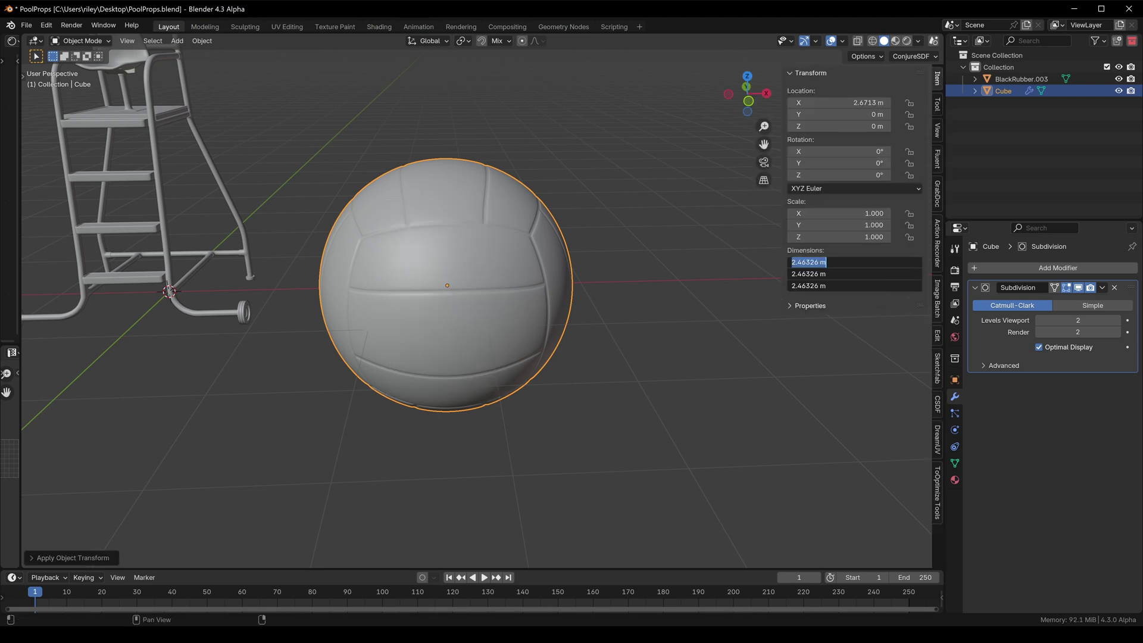
{"action": "key", "text": "Return"}
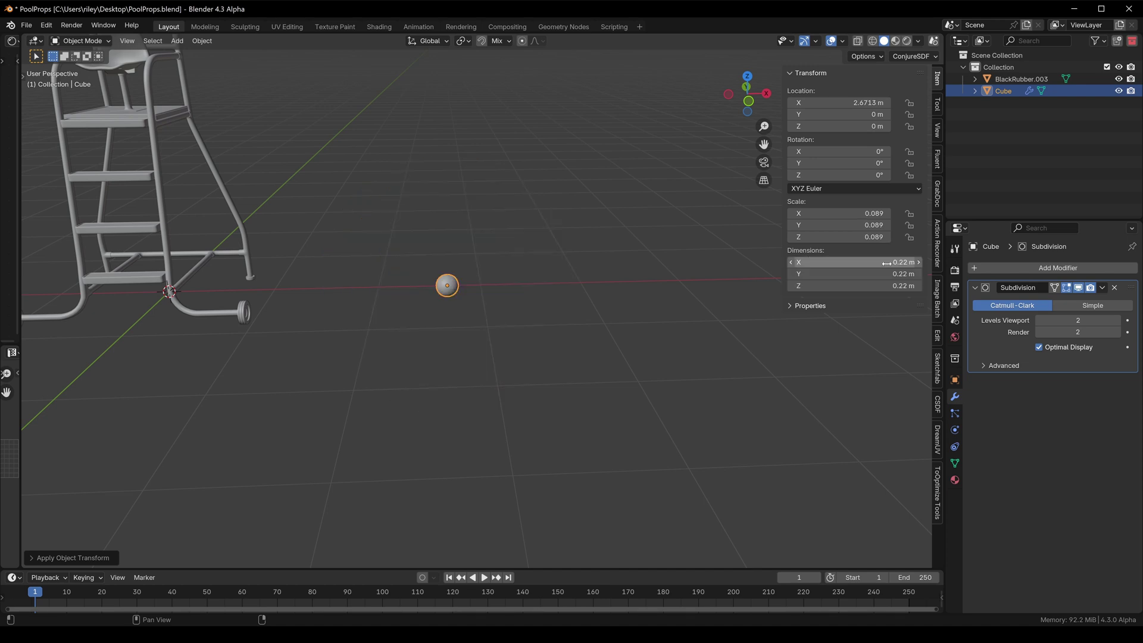
Move the ball along the X axis to about 1.71 m, closer to the lifeguard chair
{"action": "scroll", "coordinate": [459, 305], "scroll_direction": "up", "scroll_amount": 4}
{"action": "key", "text": "g"}
{"action": "key", "text": "x"}
{"action": "left_click", "coordinate": [183, 313]}
{"action": "middle_click_drag", "start_coordinate": [183, 314], "coordinate": [536, 339], "text": "shift"}
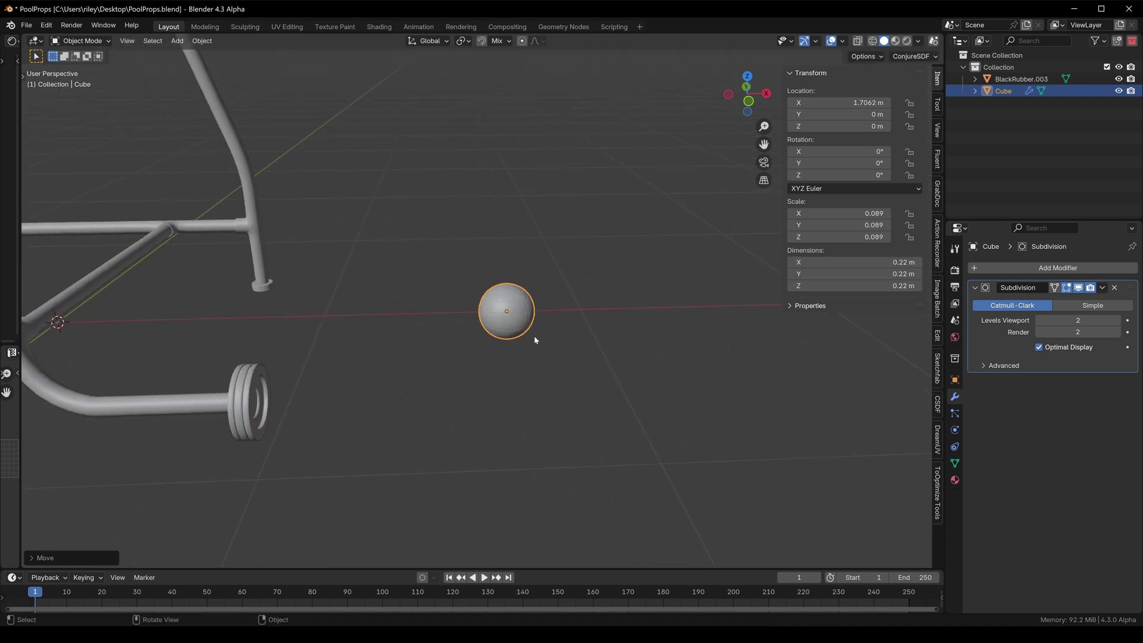
Raise the ball along the Z axis to about 1.7 m and hide the transform values
{"action": "key", "text": "g"}
{"action": "key", "text": "z"}
{"action": "left_click", "coordinate": [559, 224]}
{"action": "scroll", "coordinate": [559, 223], "scroll_direction": "down", "scroll_amount": 4}
{"action": "middle_click_drag", "start_coordinate": [550, 262], "coordinate": [533, 394], "text": "shift"}
{"action": "key", "text": "g"}
{"action": "key", "text": "z"}
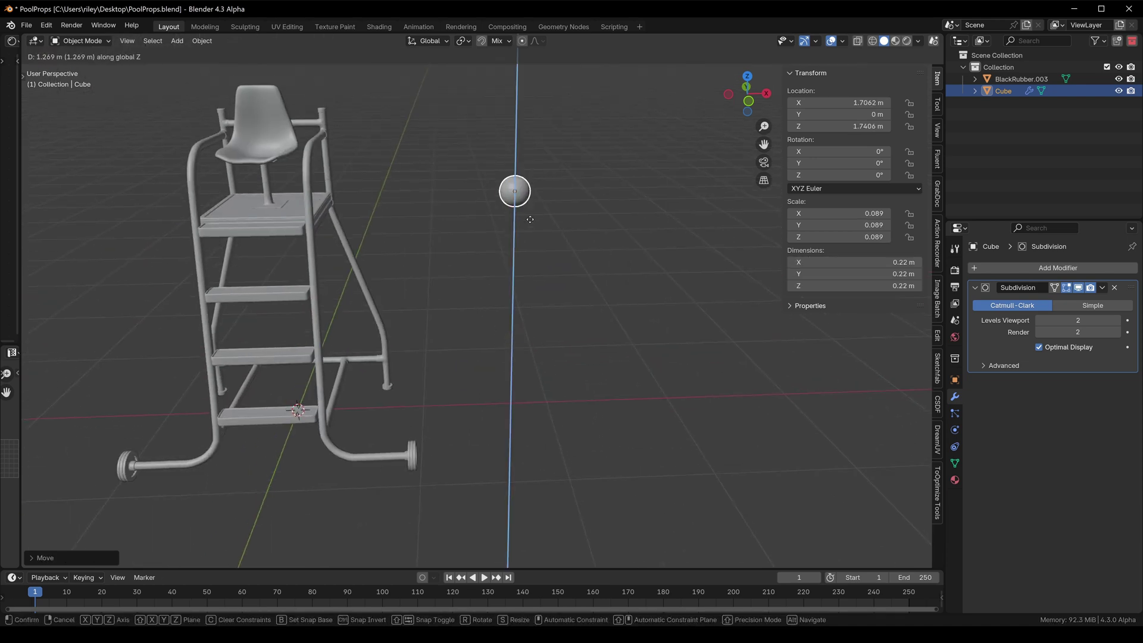
{"action": "left_click", "coordinate": [566, 226]}
{"action": "scroll", "coordinate": [568, 215], "scroll_direction": "up", "scroll_amount": 7}
{"action": "middle_click_drag", "start_coordinate": [395, 160], "coordinate": [535, 298], "text": "shift"}
{"action": "scroll", "coordinate": [480, 266], "scroll_direction": "up", "scroll_amount": 3}
{"action": "scroll", "coordinate": [584, 265], "scroll_direction": "up", "scroll_amount": 3}
{"action": "scroll", "coordinate": [584, 266], "scroll_direction": "down", "scroll_amount": 2}
{"action": "key", "text": "n"}
Examine the Mikasa competition water polo ball's colours in the Google Chrome image results and try opening its Amazon listing
{"action": "left_click_drag", "start_coordinate": [1142, 28], "coordinate": [256, 1]}
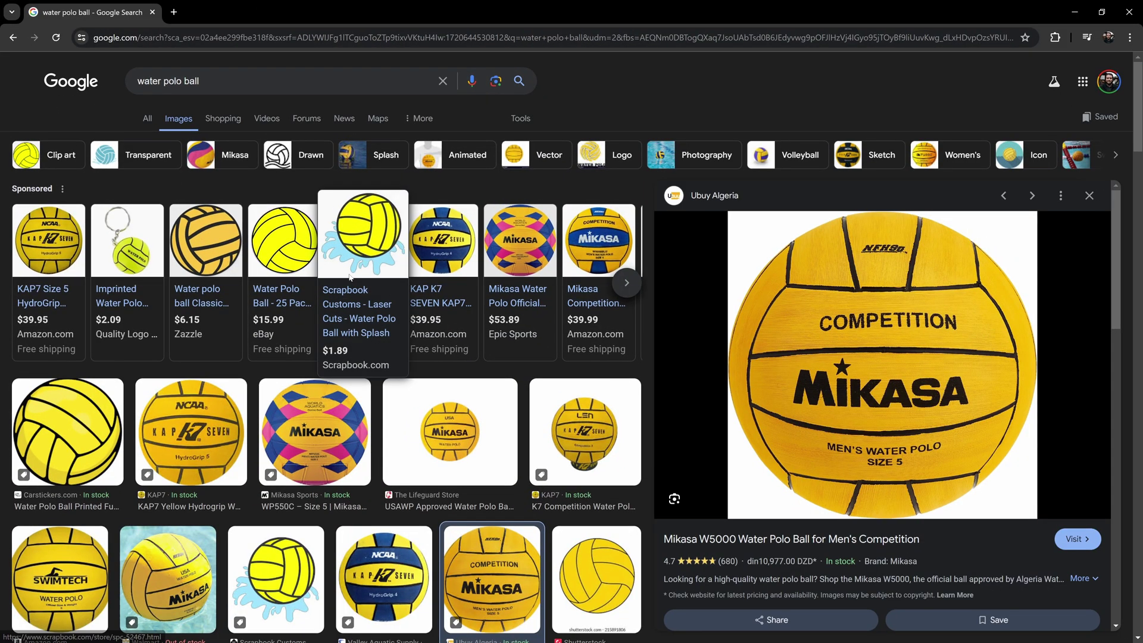
{"action": "left_click", "coordinate": [599, 232]}
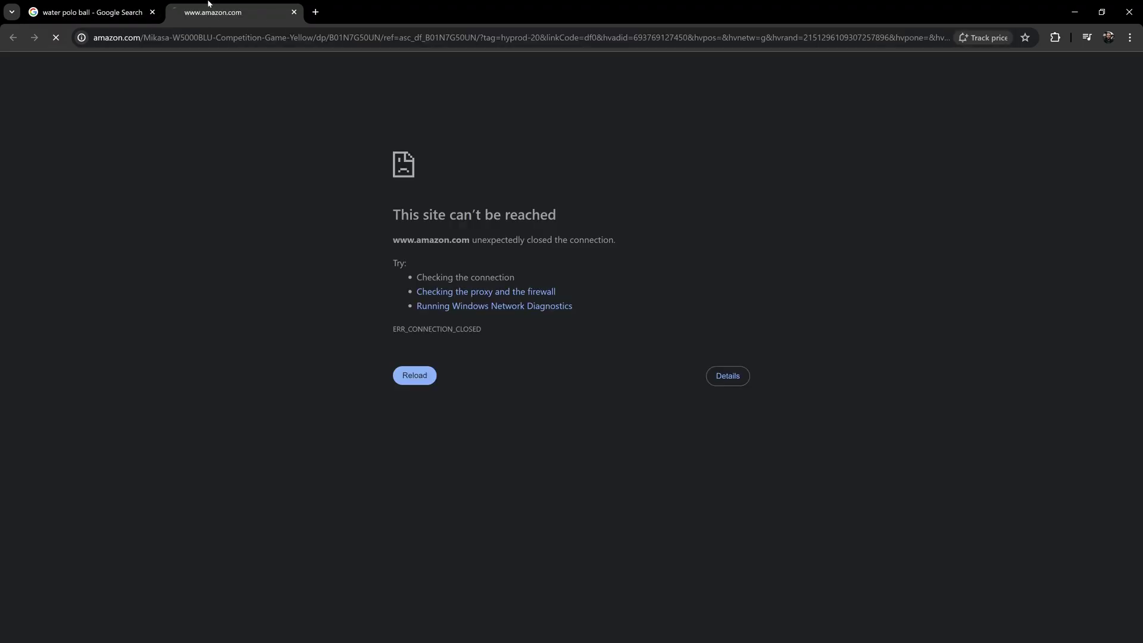
{"action": "middle_click", "coordinate": [214, 16]}
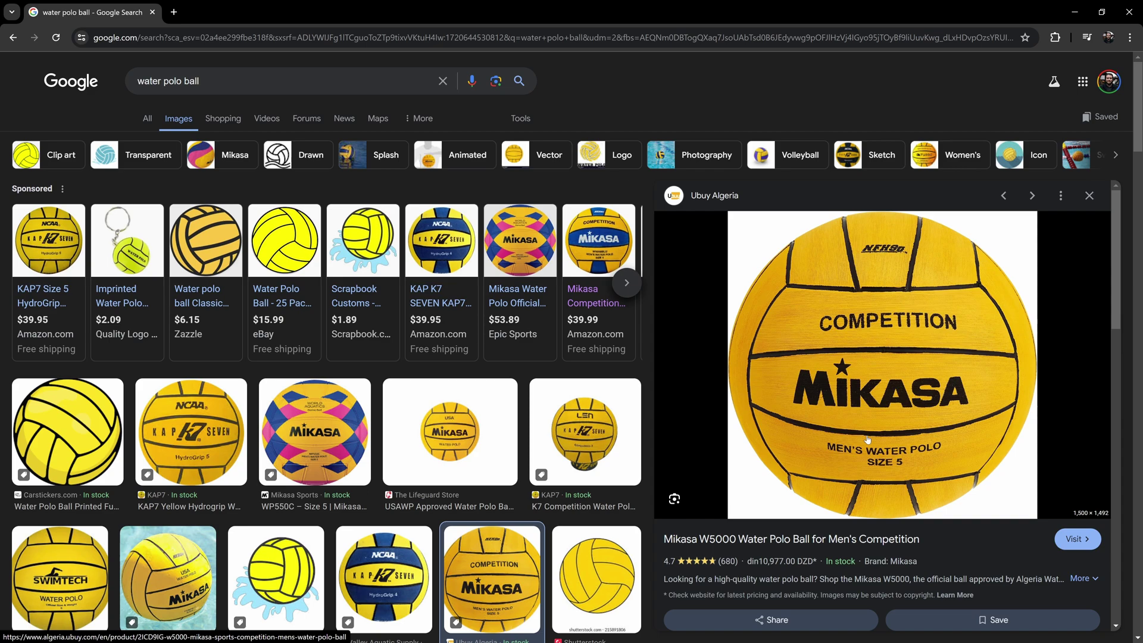
{"action": "left_click", "coordinate": [1075, 12]}
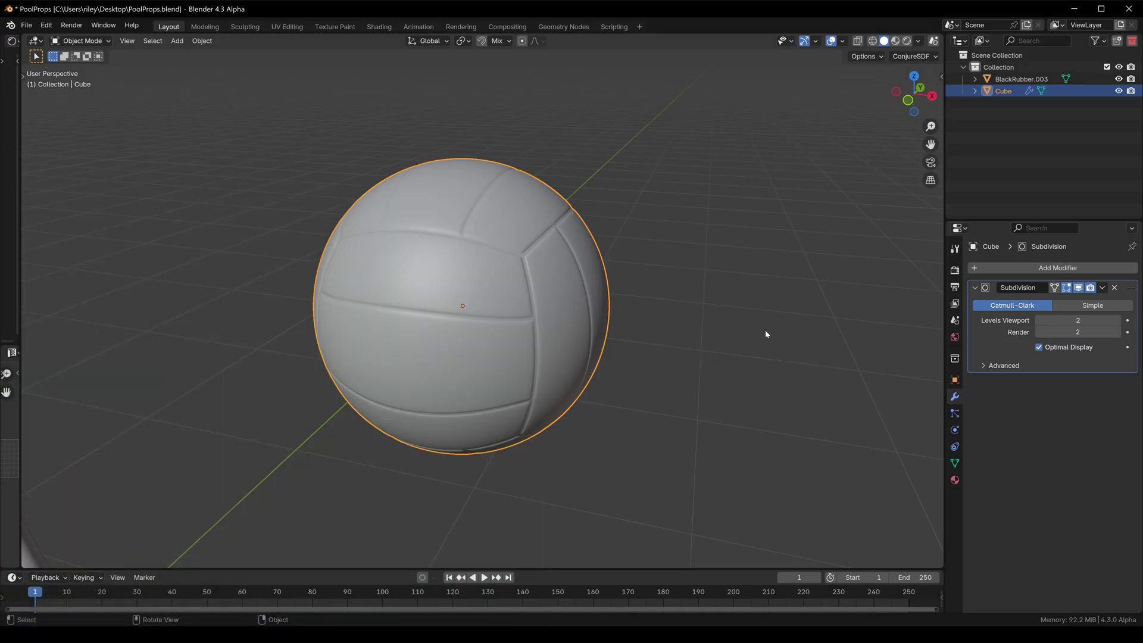
Create two material slots on the ball with new materials named yellow and black
{"action": "left_click", "coordinate": [954, 481]}
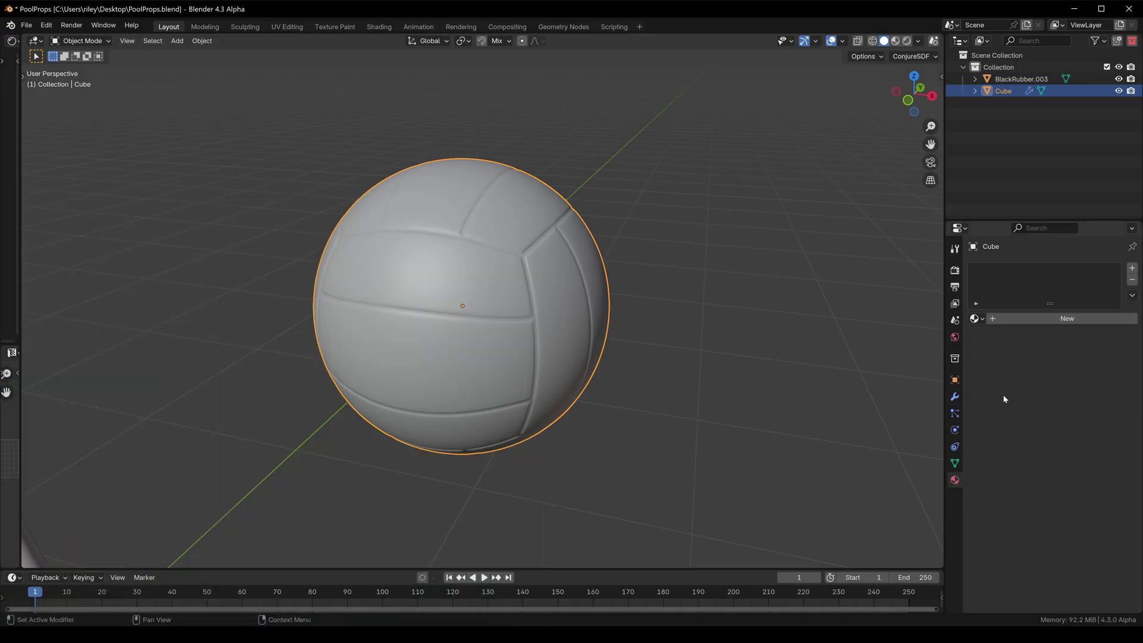
{"action": "left_click", "coordinate": [1030, 318]}
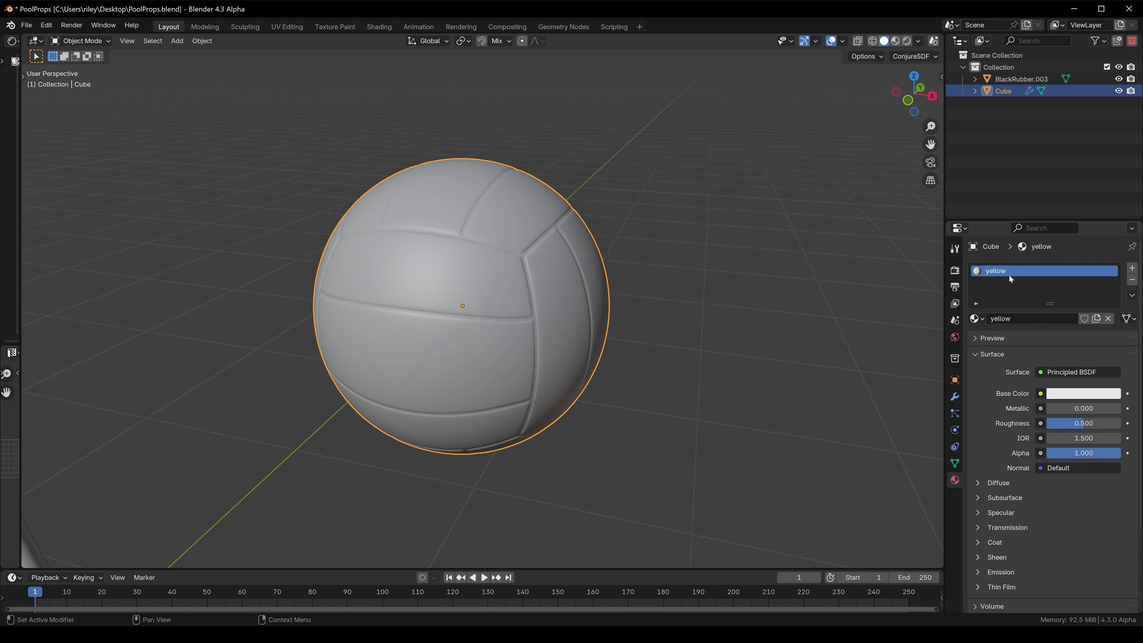
{"action": "left_click", "coordinate": [1133, 268]}
{"action": "left_click", "coordinate": [1043, 337]}
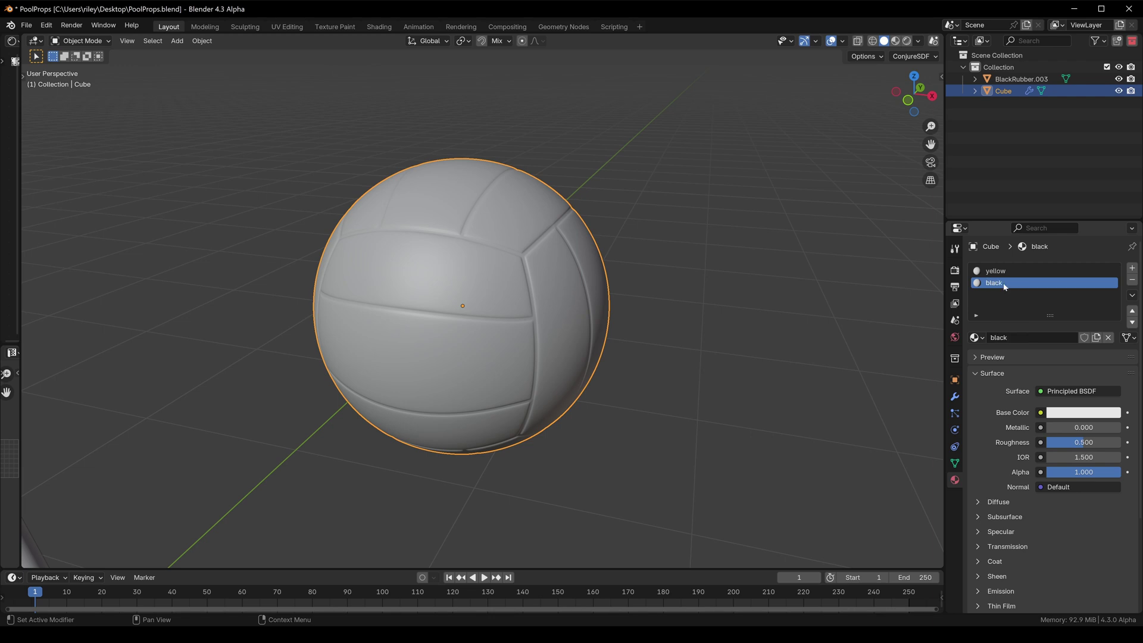
Turn off the Subdivision modifier's Edit Mode display to show the unsmoothed groove faces
{"action": "key", "text": "Tab"}
{"action": "scroll", "coordinate": [685, 279], "scroll_direction": "up", "scroll_amount": 10}
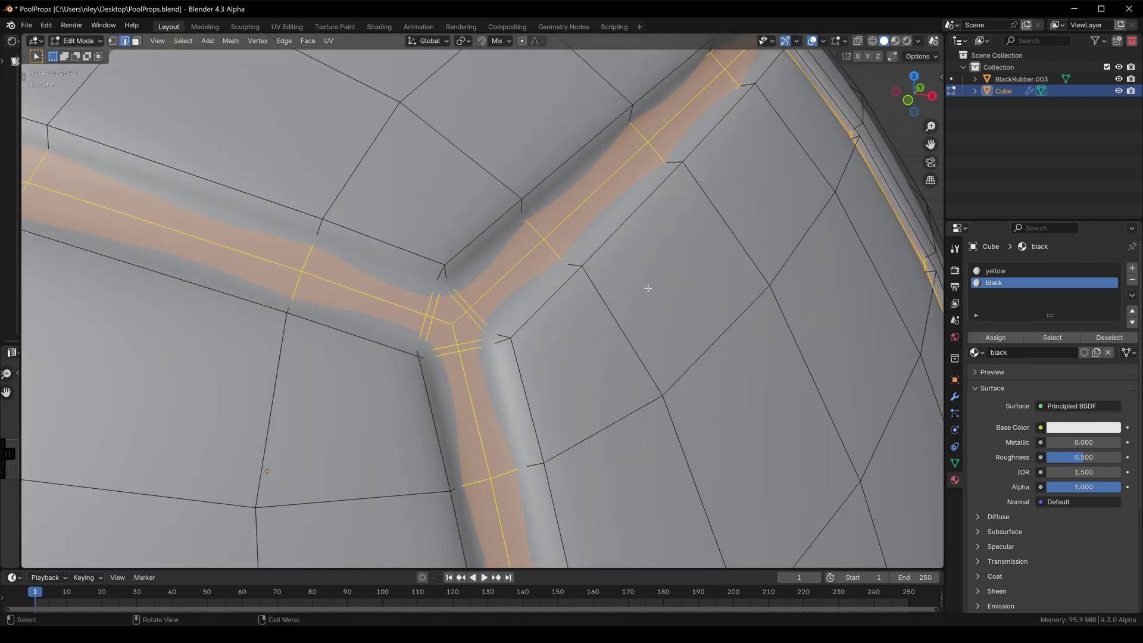
{"action": "left_click", "coordinate": [956, 396]}
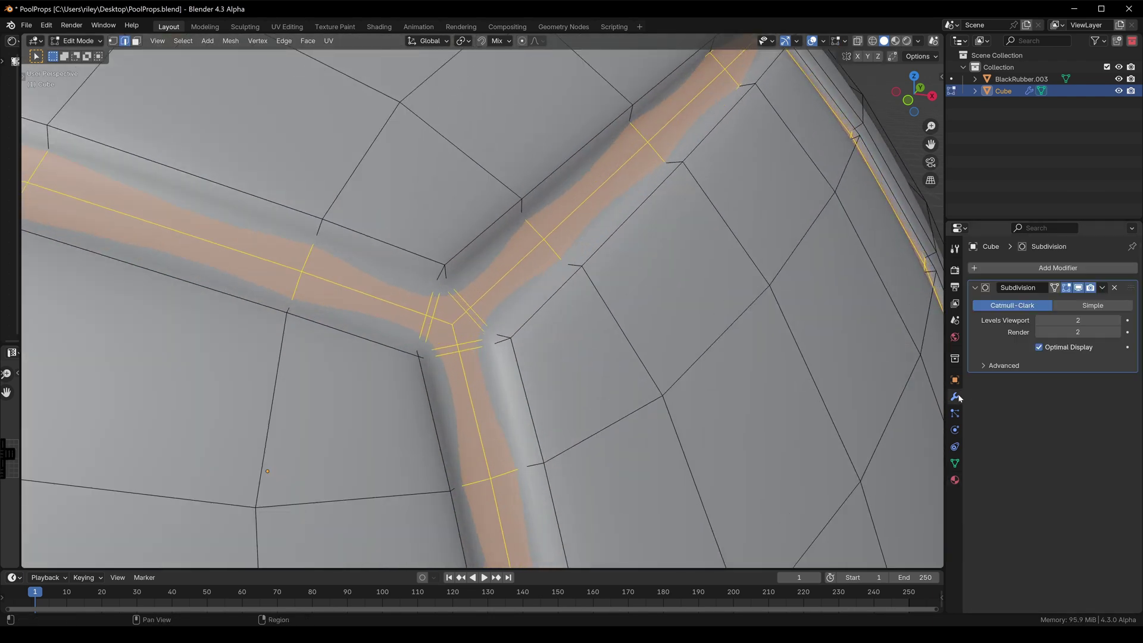
{"action": "left_click", "coordinate": [1065, 289]}
{"action": "middle_click_drag", "start_coordinate": [549, 271], "coordinate": [459, 237]}
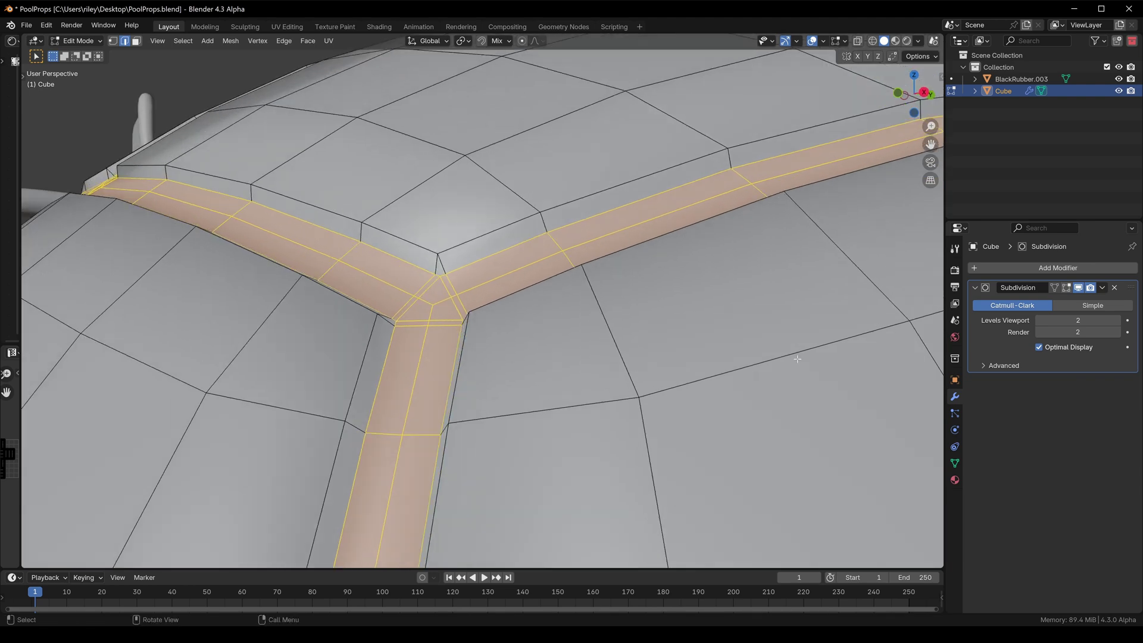
Assign the black material to the selected groove faces and return to Object Mode
{"action": "left_click", "coordinate": [955, 480]}
{"action": "left_click", "coordinate": [995, 338]}
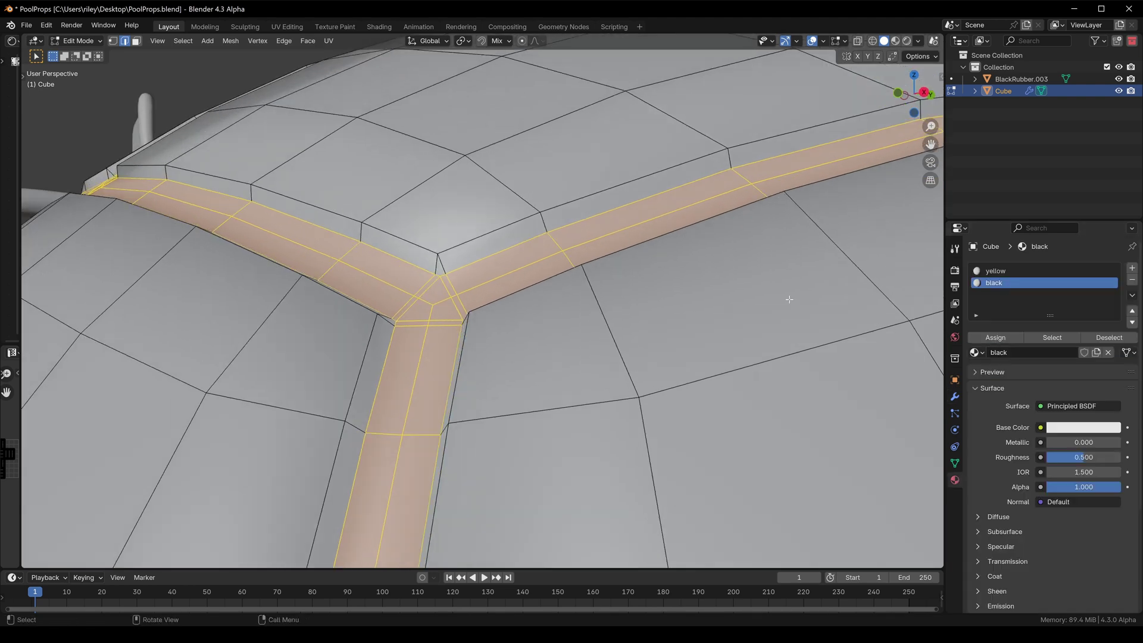
{"action": "key", "text": "Tab"}
{"action": "scroll", "coordinate": [472, 307], "scroll_direction": "down", "scroll_amount": 10}
{"action": "middle_click_drag", "start_coordinate": [472, 308], "coordinate": [516, 288], "text": "shift"}
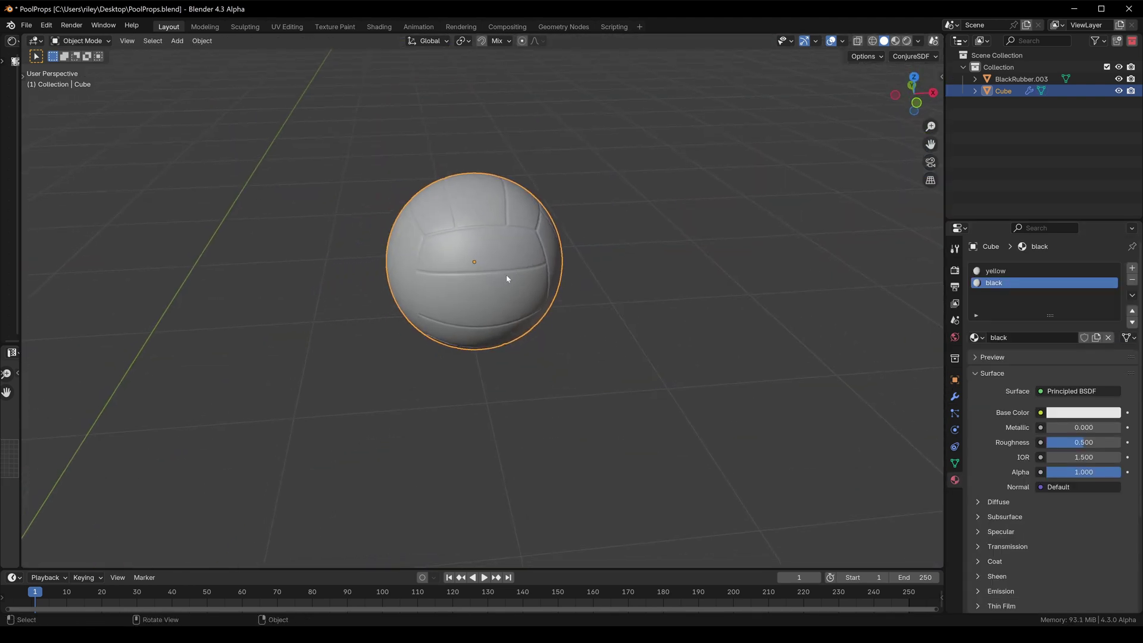
Save the file and switch the viewport to Rendered shading
{"action": "key", "text": "ctrl+s"}
{"action": "key", "text": "z"}
{"action": "left_click", "coordinate": [508, 219]}
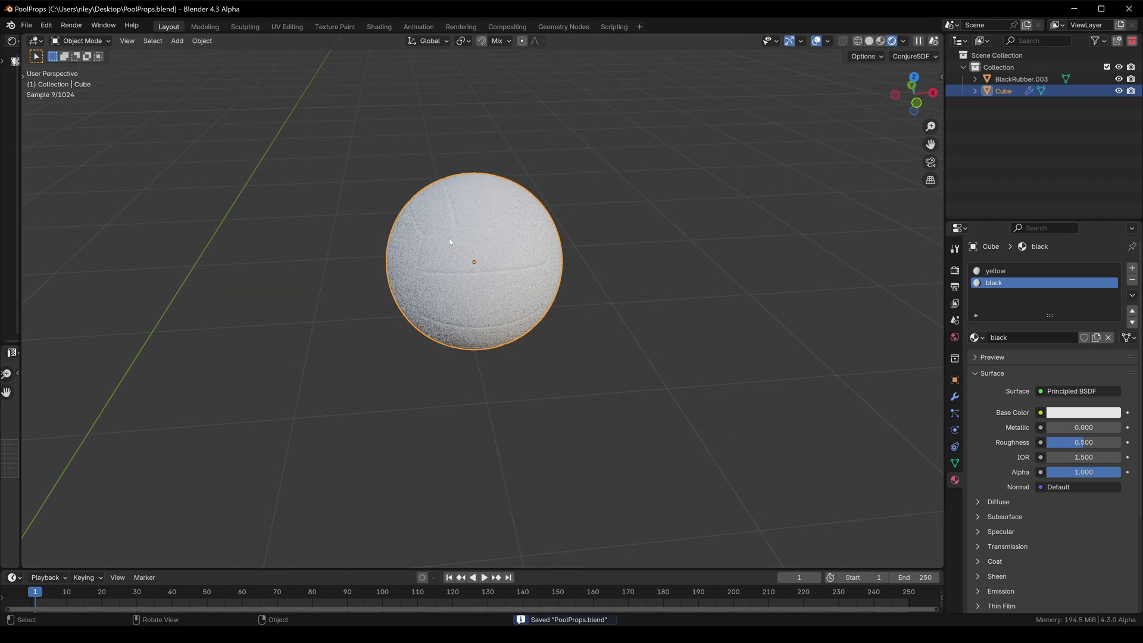
Enlarge the shader editor and set the yellow material's base color to a saturated golden yellow
{"action": "middle_click_drag", "start_coordinate": [462, 226], "coordinate": [475, 235]}
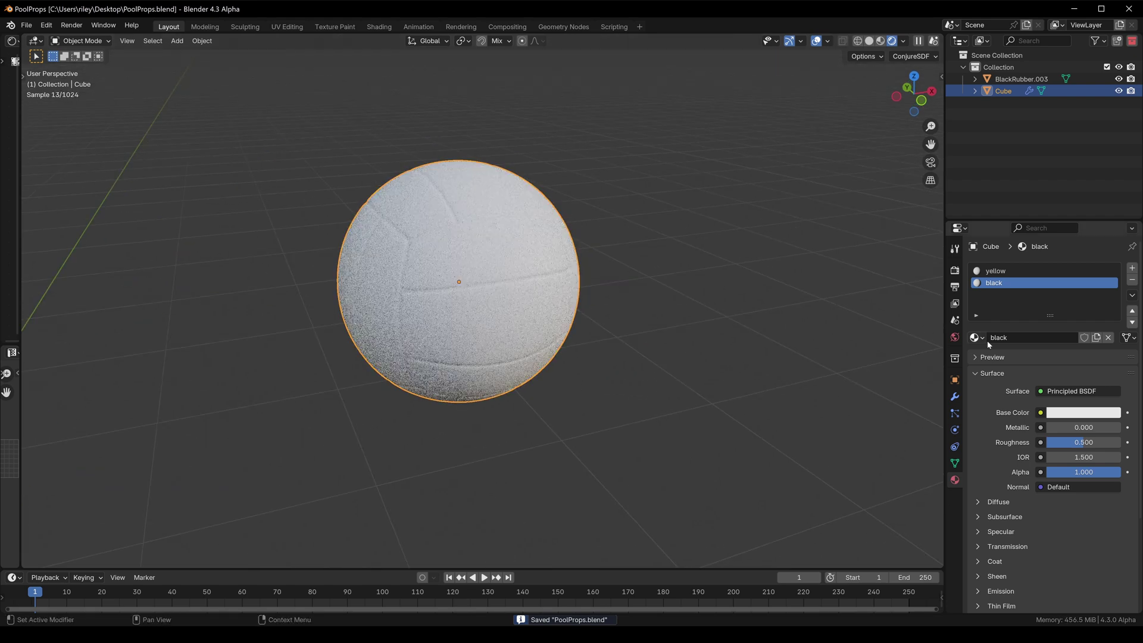
{"action": "left_click", "coordinate": [1012, 272]}
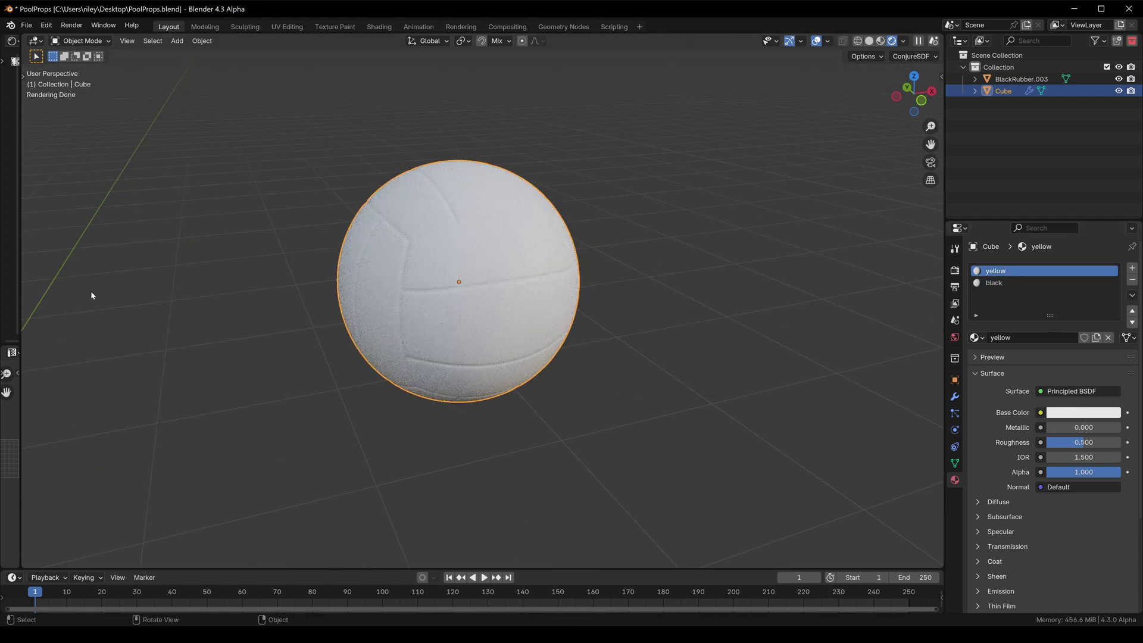
{"action": "left_click_drag", "start_coordinate": [22, 263], "coordinate": [347, 275]}
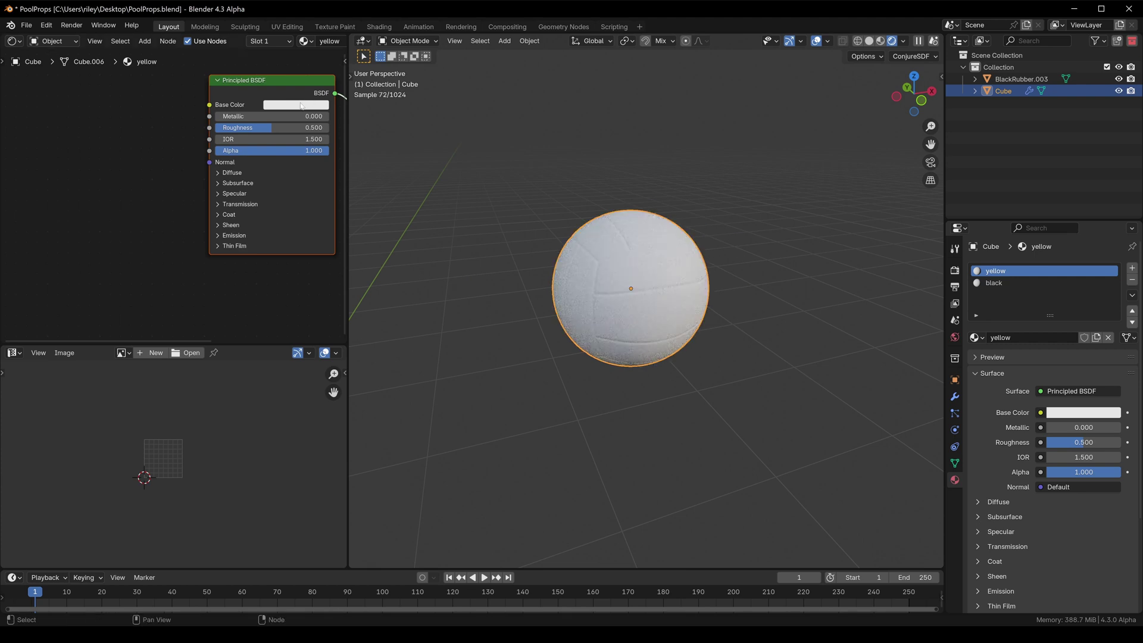
{"action": "left_click", "coordinate": [296, 104]}
{"action": "left_click_drag", "start_coordinate": [295, 173], "coordinate": [281, 190]}
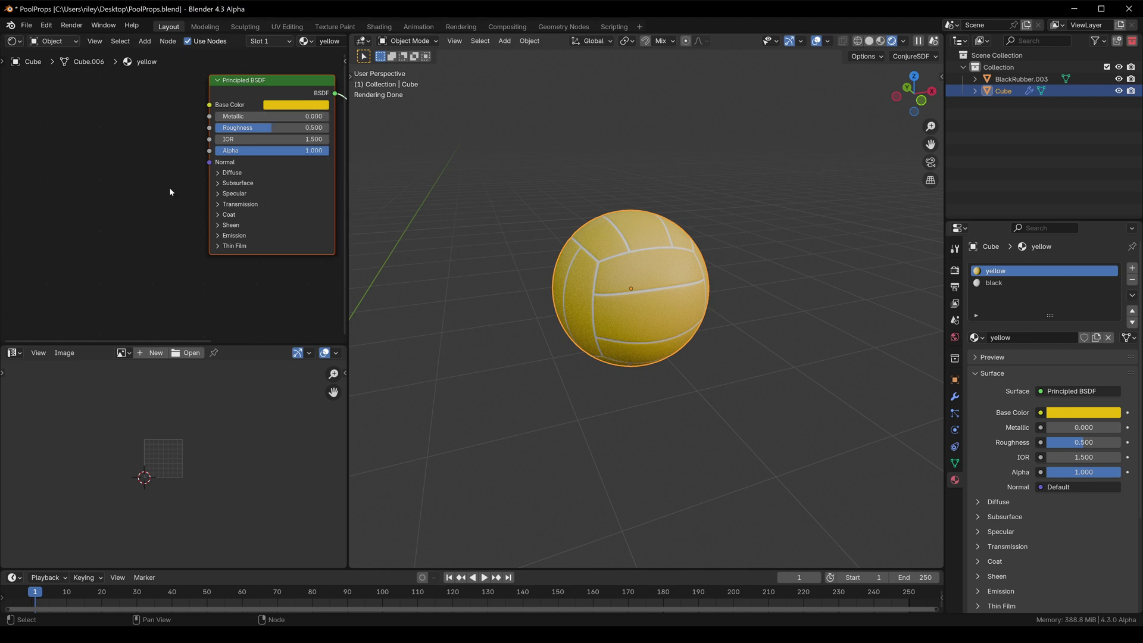
Set the black material's base color to near-black with a Value of 0.006
{"action": "left_click", "coordinate": [1004, 288]}
{"action": "left_click", "coordinate": [316, 107]}
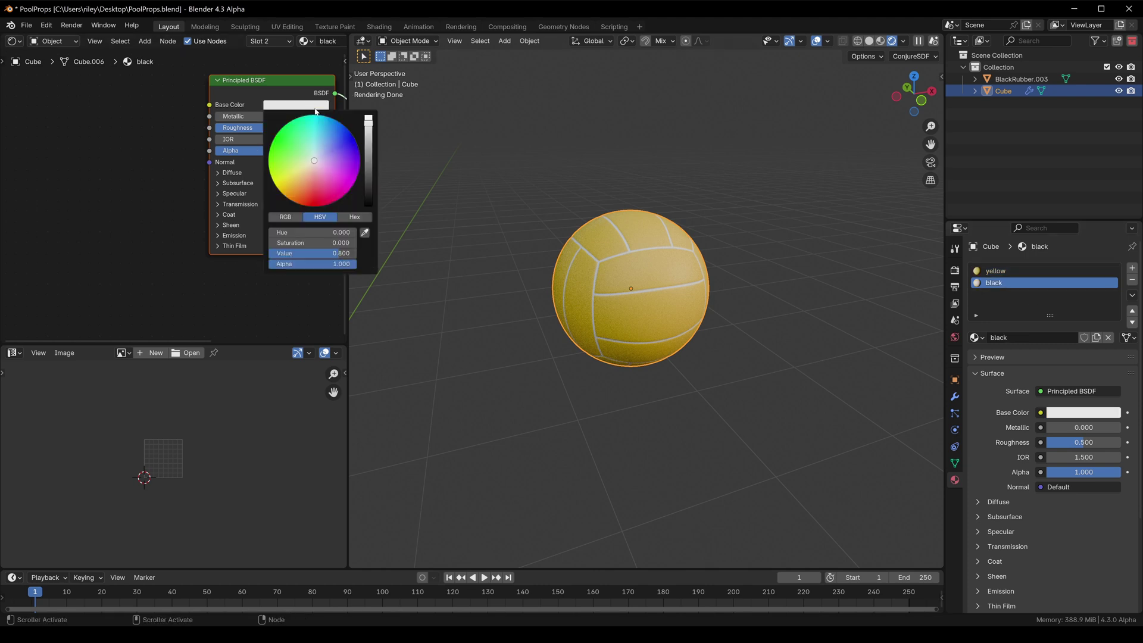
{"action": "left_click_drag", "start_coordinate": [373, 194], "coordinate": [368, 196]}
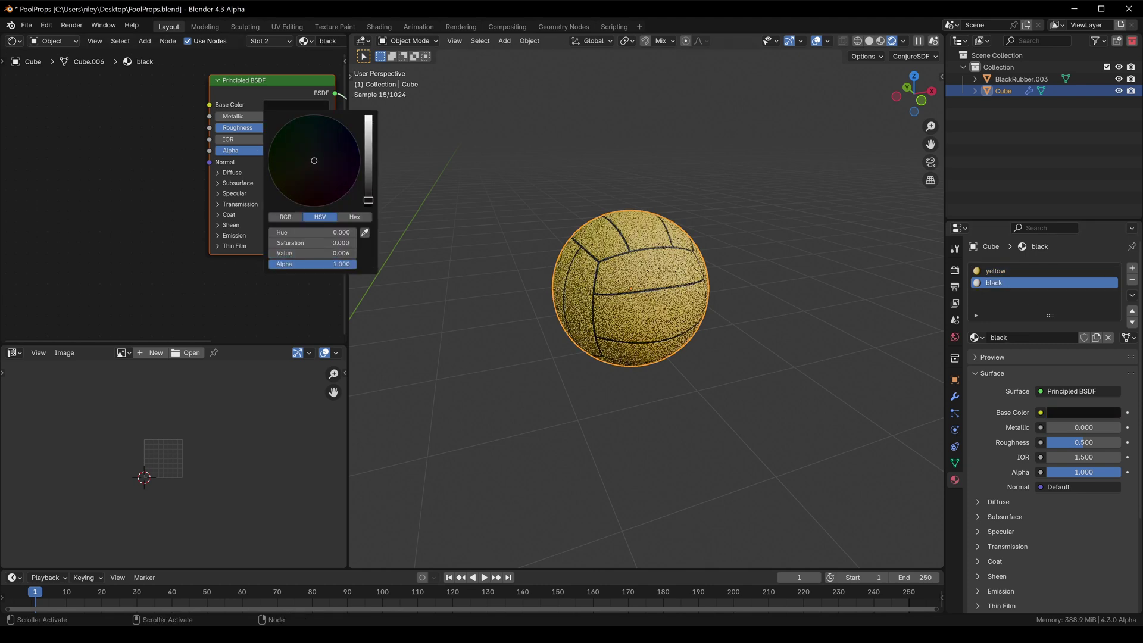
Inset the selected groove faces of the ball in Edit Mode by about 0.0005 m
{"action": "scroll", "coordinate": [725, 264], "scroll_direction": "up", "scroll_amount": 6}
{"action": "scroll", "coordinate": [725, 265], "scroll_direction": "up", "scroll_amount": 5}
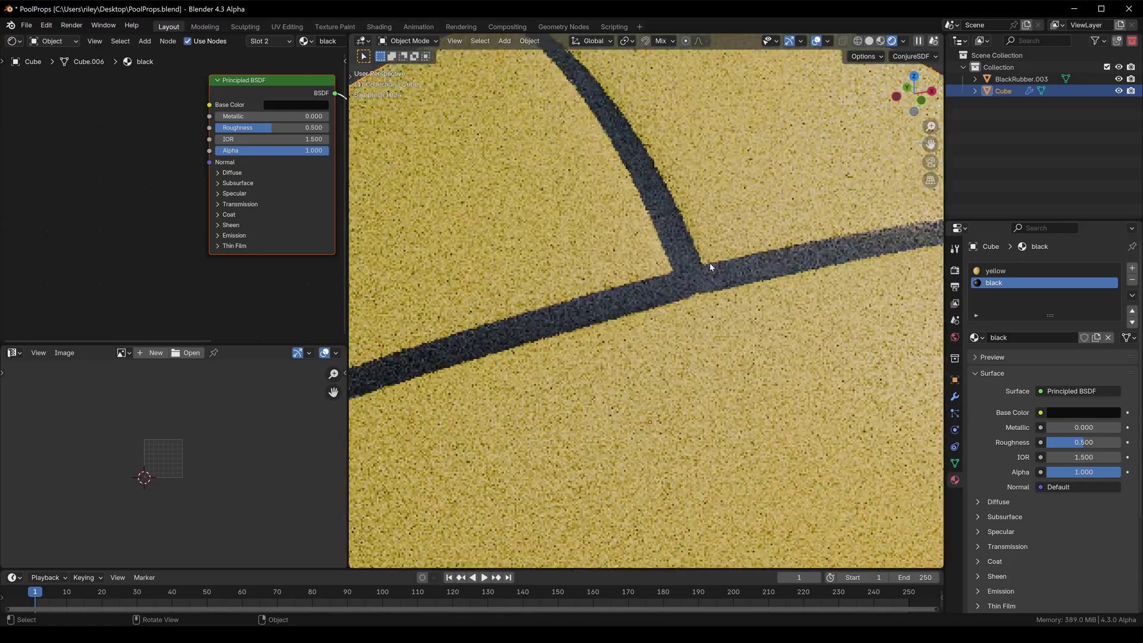
{"action": "middle_click_drag", "start_coordinate": [643, 255], "coordinate": [550, 245]}
{"action": "key", "text": "Tab"}
{"action": "middle_click_drag", "start_coordinate": [662, 277], "coordinate": [787, 342]}
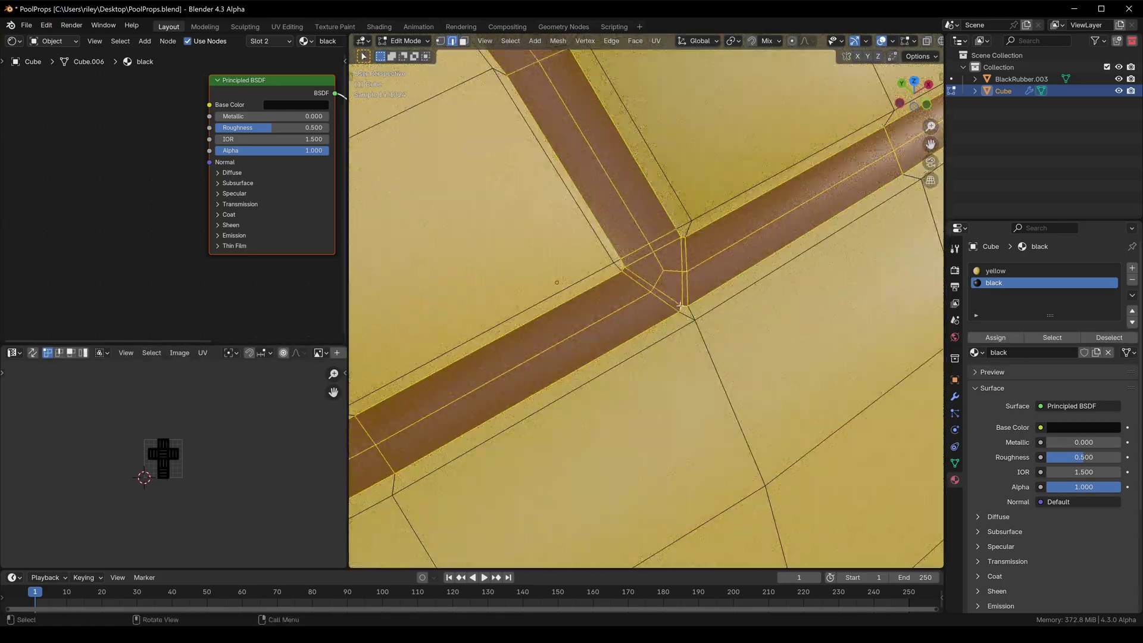
{"action": "middle_click_drag", "start_coordinate": [680, 306], "coordinate": [717, 230]}
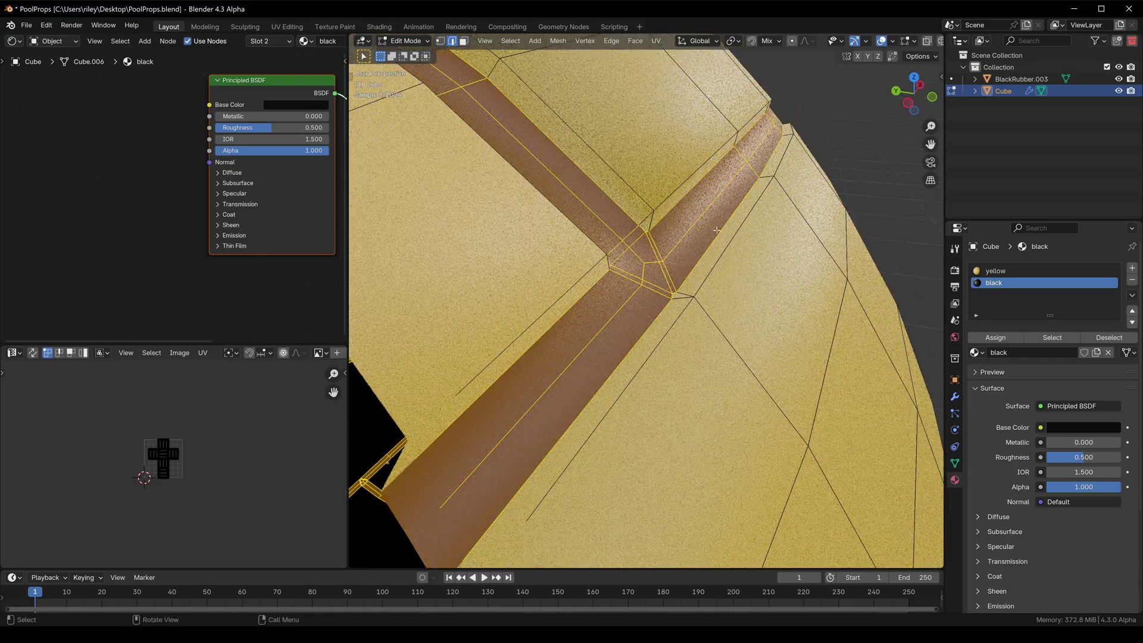
{"action": "key", "text": "i"}
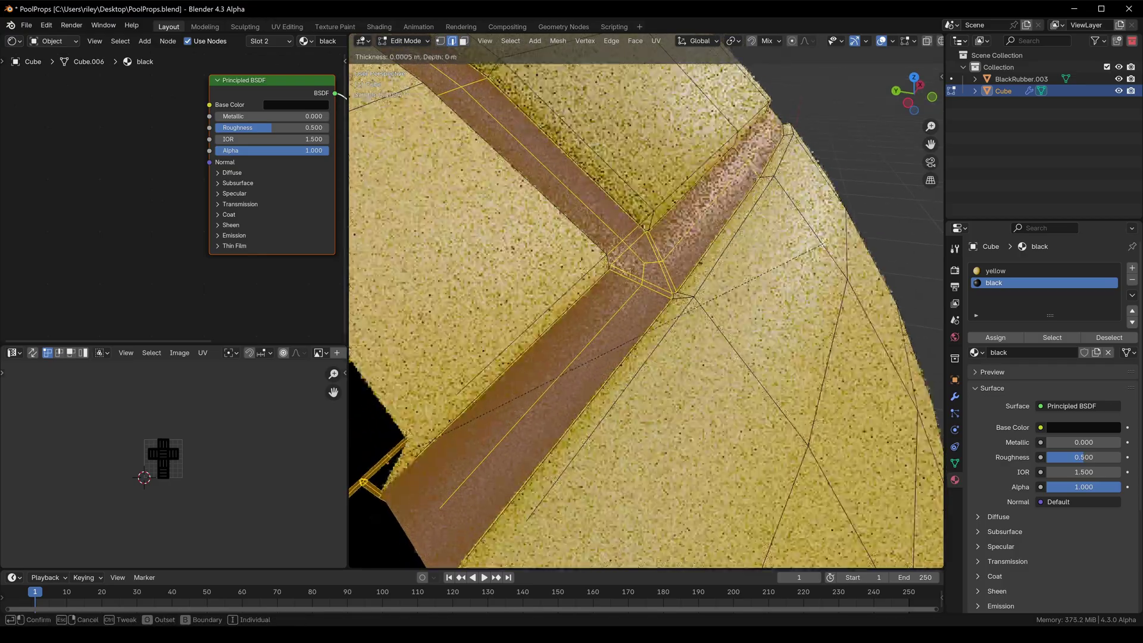
{"action": "left_click", "coordinate": [821, 243]}
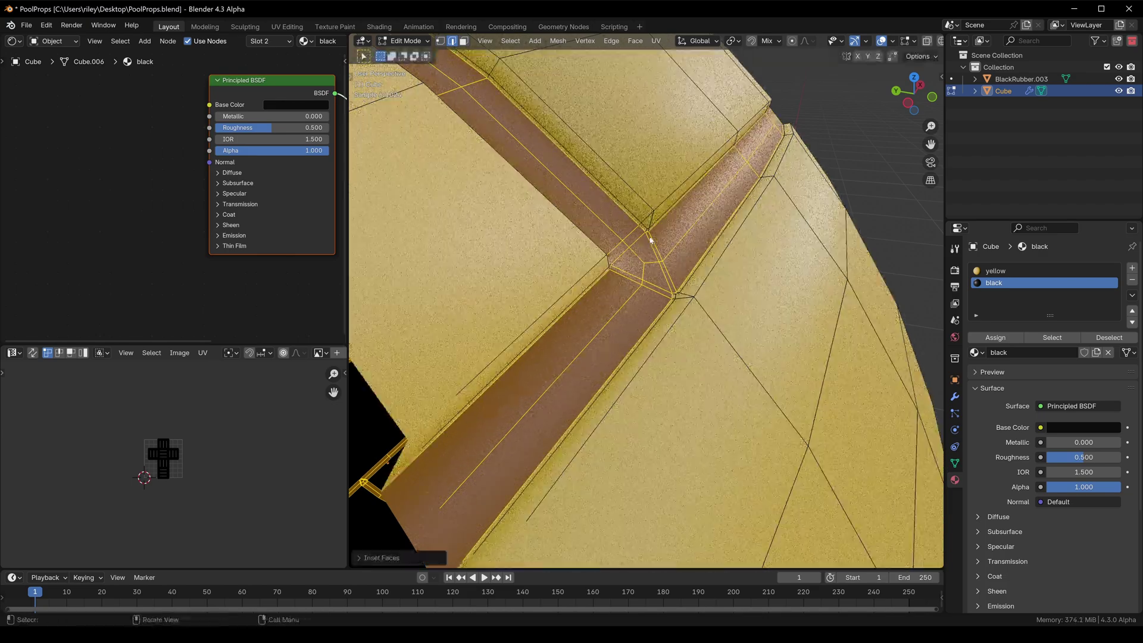
Grow the groove face selection by one ring, assign the black material to it and return to Object Mode
{"action": "middle_click_drag", "start_coordinate": [821, 244], "coordinate": [722, 235]}
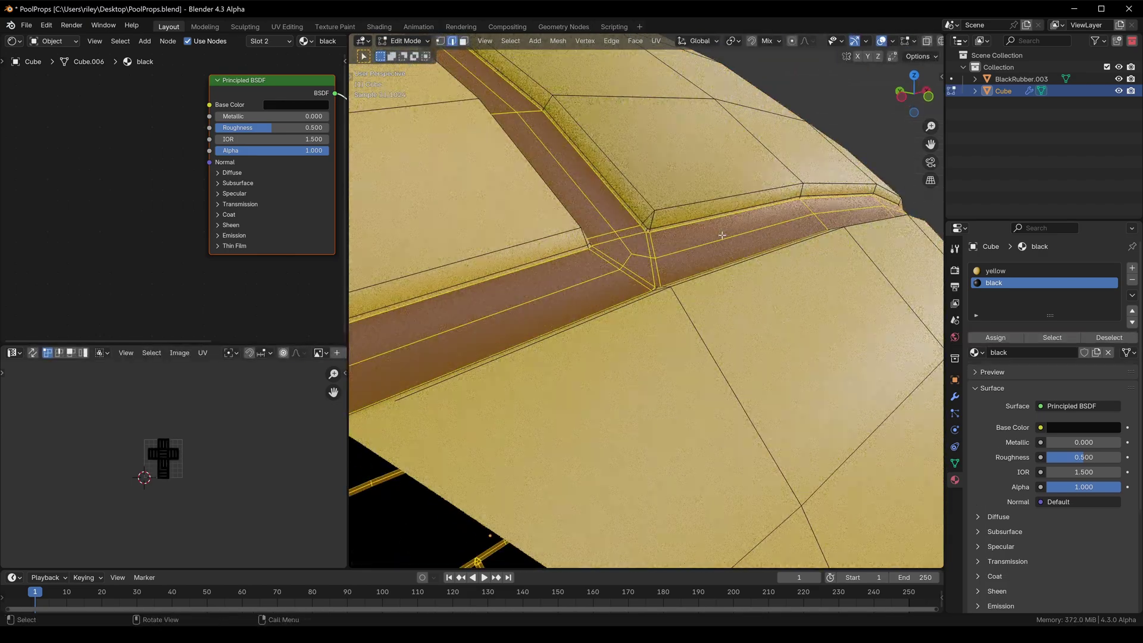
{"action": "key", "text": "ctrl+KP_Add"}
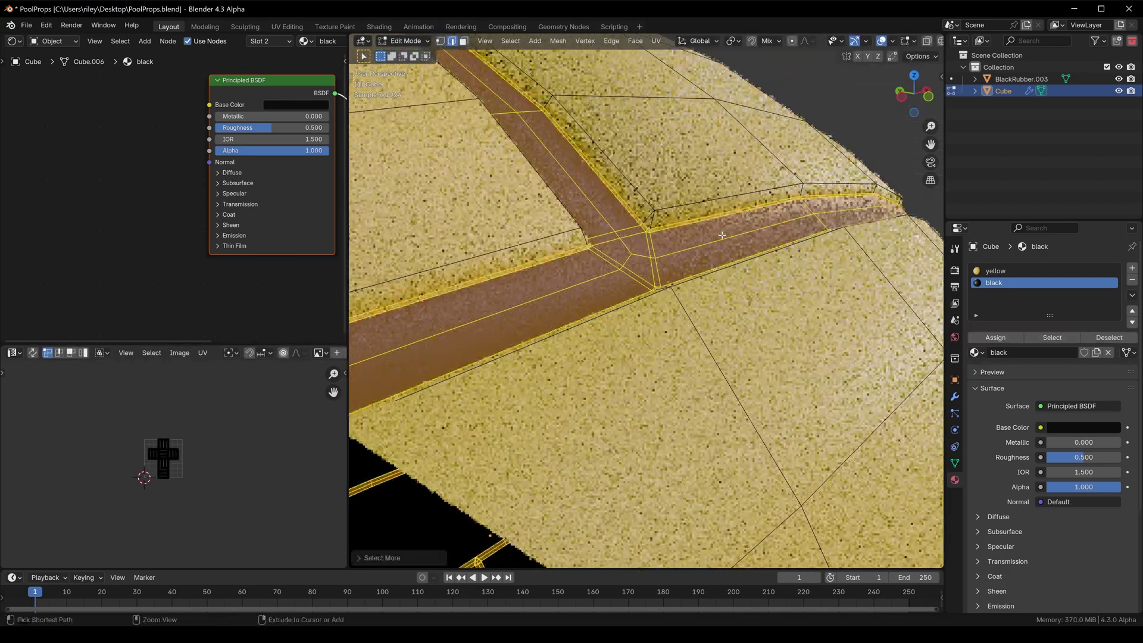
{"action": "left_click", "coordinate": [1000, 340]}
{"action": "key", "text": "Tab"}
{"action": "scroll", "coordinate": [660, 262], "scroll_direction": "down", "scroll_amount": 4}
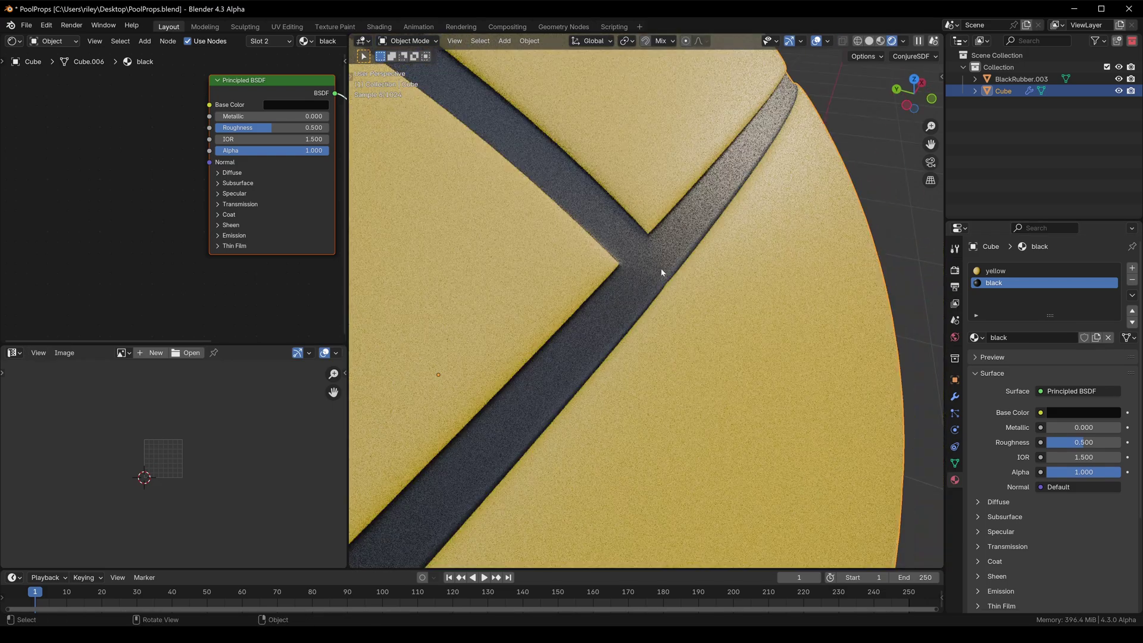
{"action": "scroll", "coordinate": [660, 268], "scroll_direction": "down", "scroll_amount": 5}
{"action": "mouse_move", "coordinate": [660, 268]}
{"action": "middle_mouse_down"}
{"action": "mouse_move", "coordinate": [523, 237]}
{"action": "mouse_move", "coordinate": [933, 295]}
{"action": "mouse_move", "coordinate": [651, 262]}
{"action": "middle_mouse_up"}
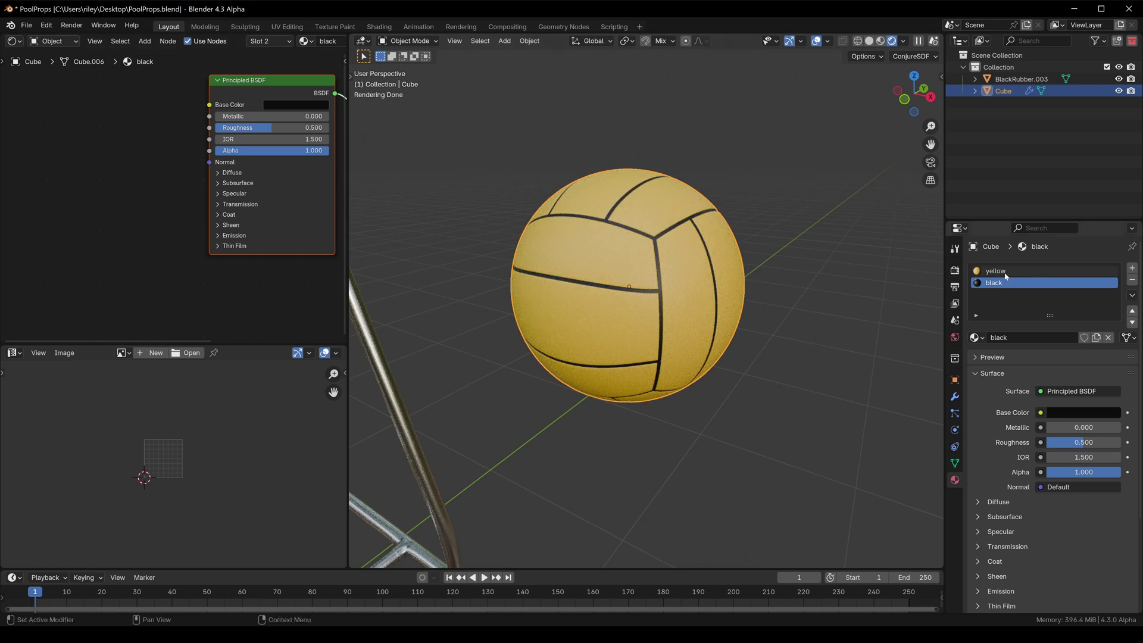
Add a material slot to the ball, move it above yellow and black, and create a new material named UV in it
{"action": "left_click", "coordinate": [1133, 268]}
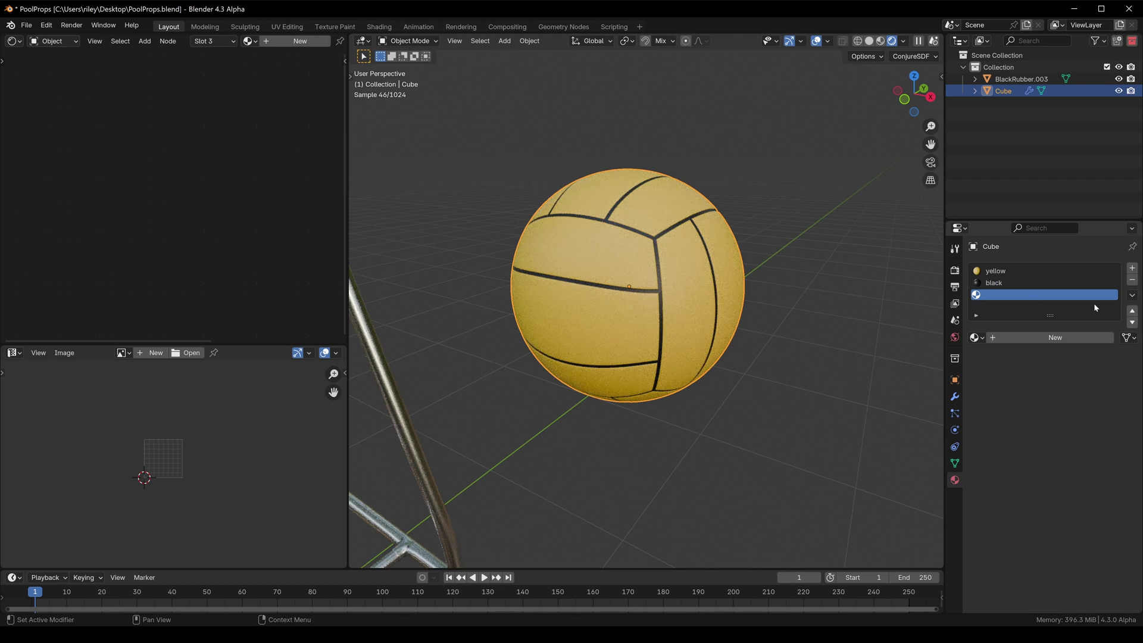
{"action": "left_click", "coordinate": [1132, 310]}
{"action": "left_click", "coordinate": [1132, 310]}
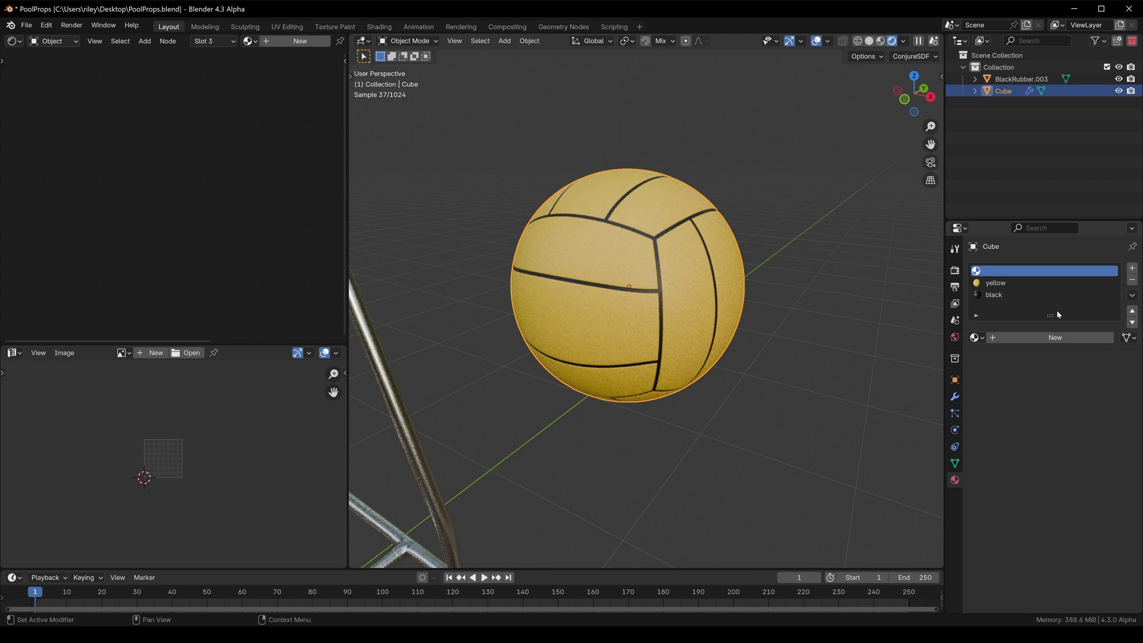
{"action": "left_click", "coordinate": [1021, 337]}
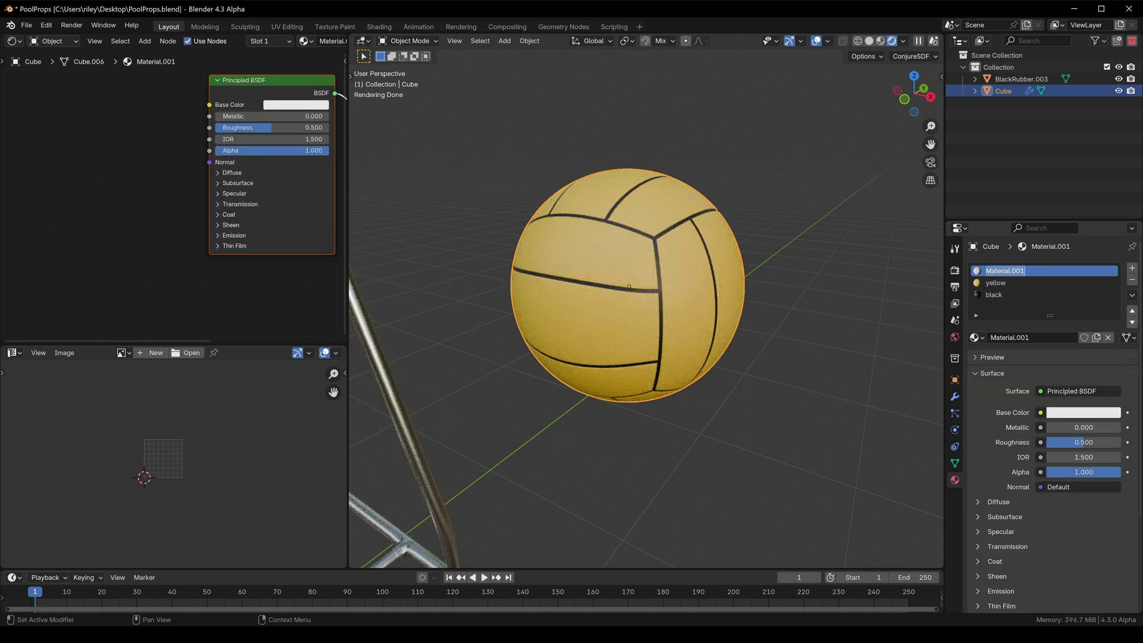
{"action": "type", "text": "UV"}
{"action": "key", "text": "Return"}
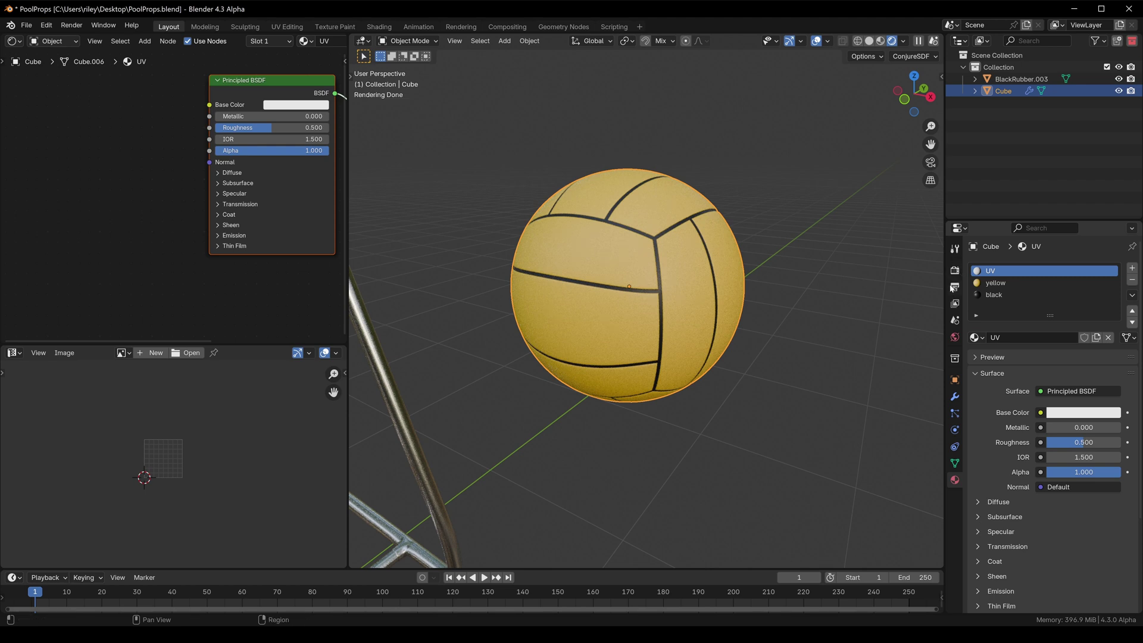
Set the view layer's Material Override to the UV material
{"action": "left_click", "coordinate": [952, 287]}
{"action": "scroll", "coordinate": [1025, 419], "scroll_direction": "down", "scroll_amount": 3}
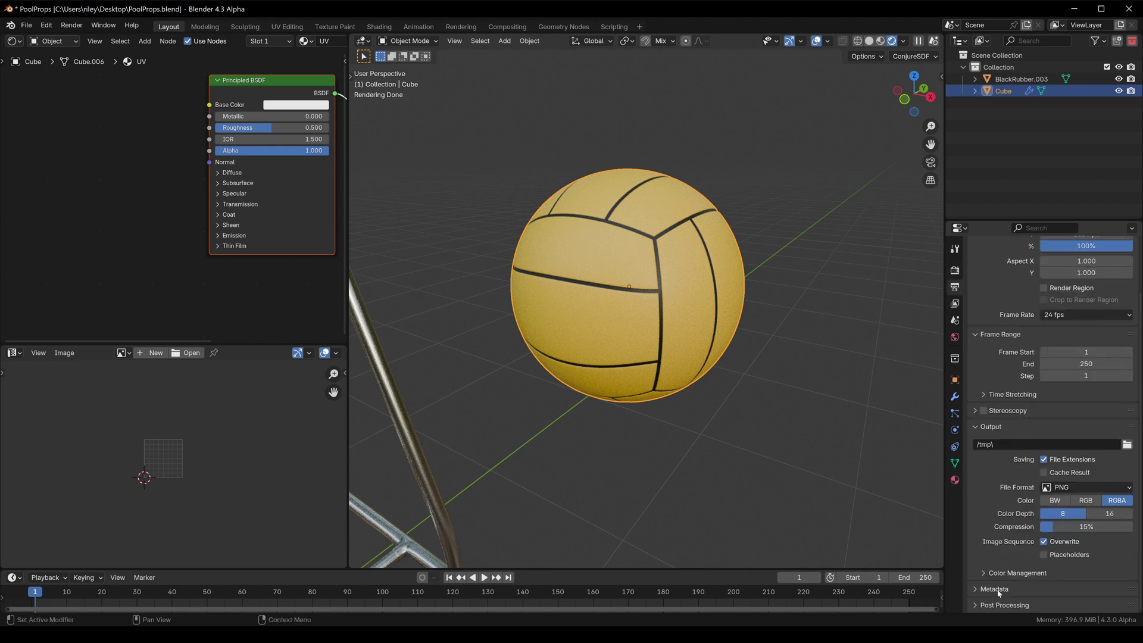
{"action": "left_click", "coordinate": [955, 265]}
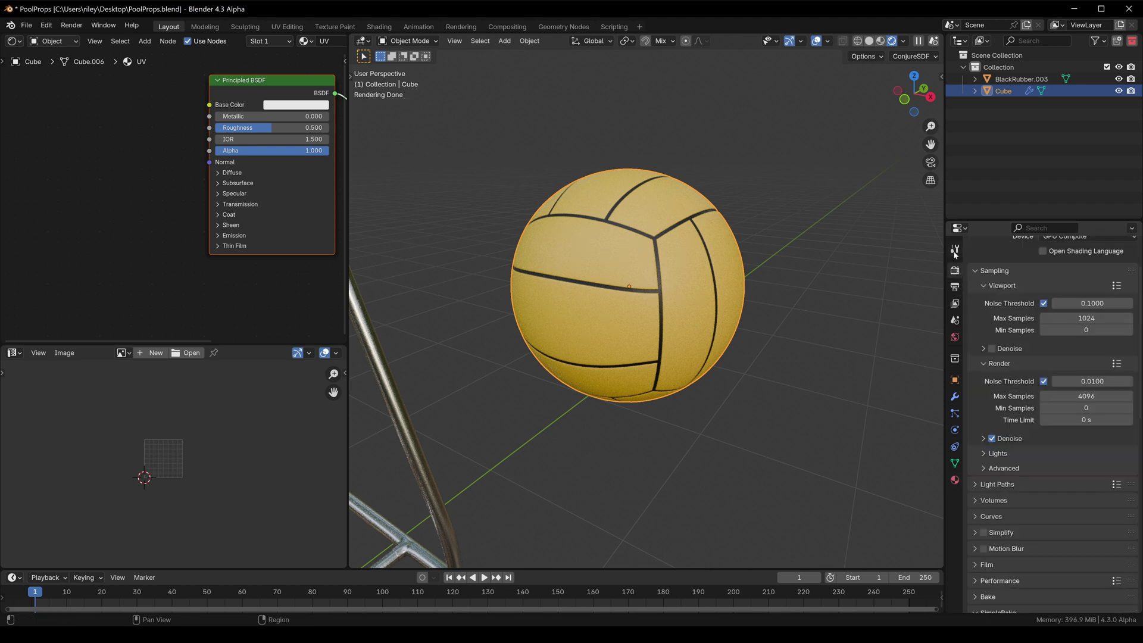
{"action": "scroll", "coordinate": [990, 503], "scroll_direction": "down", "scroll_amount": 8}
{"action": "left_click", "coordinate": [984, 424]}
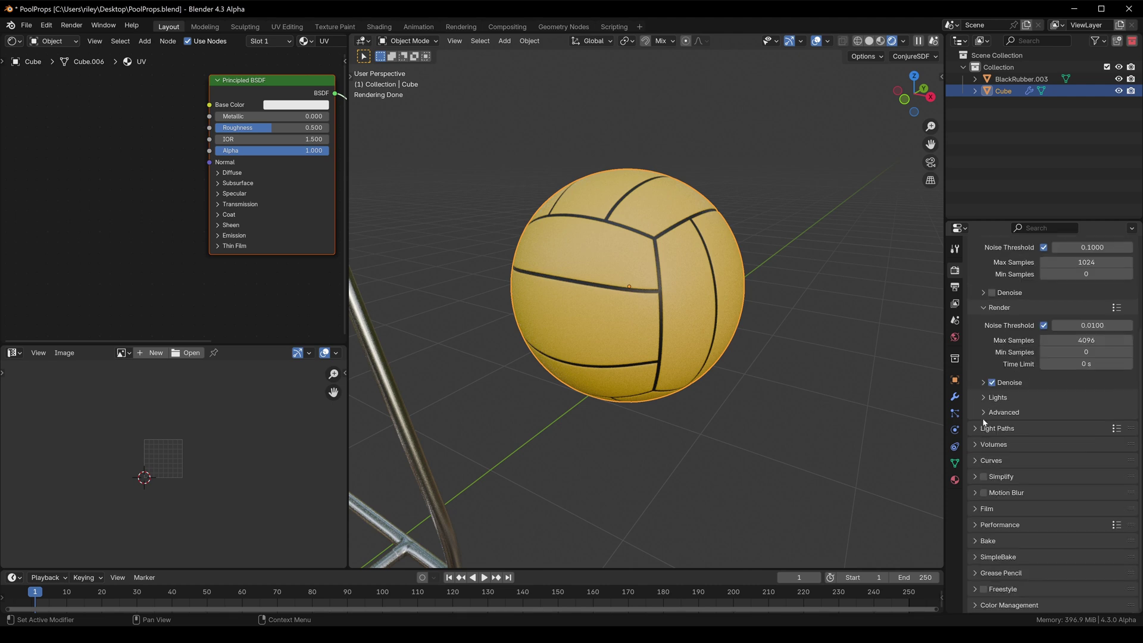
{"action": "left_click", "coordinate": [955, 251]}
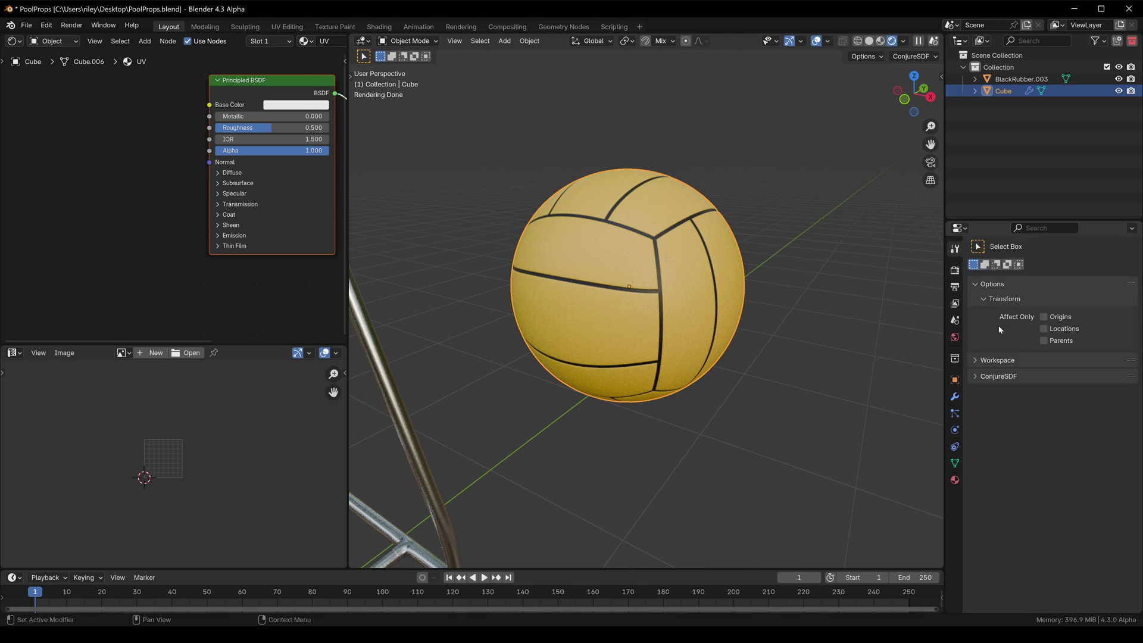
{"action": "left_click", "coordinate": [955, 304]}
{"action": "scroll", "coordinate": [1005, 449], "scroll_direction": "down", "scroll_amount": 15}
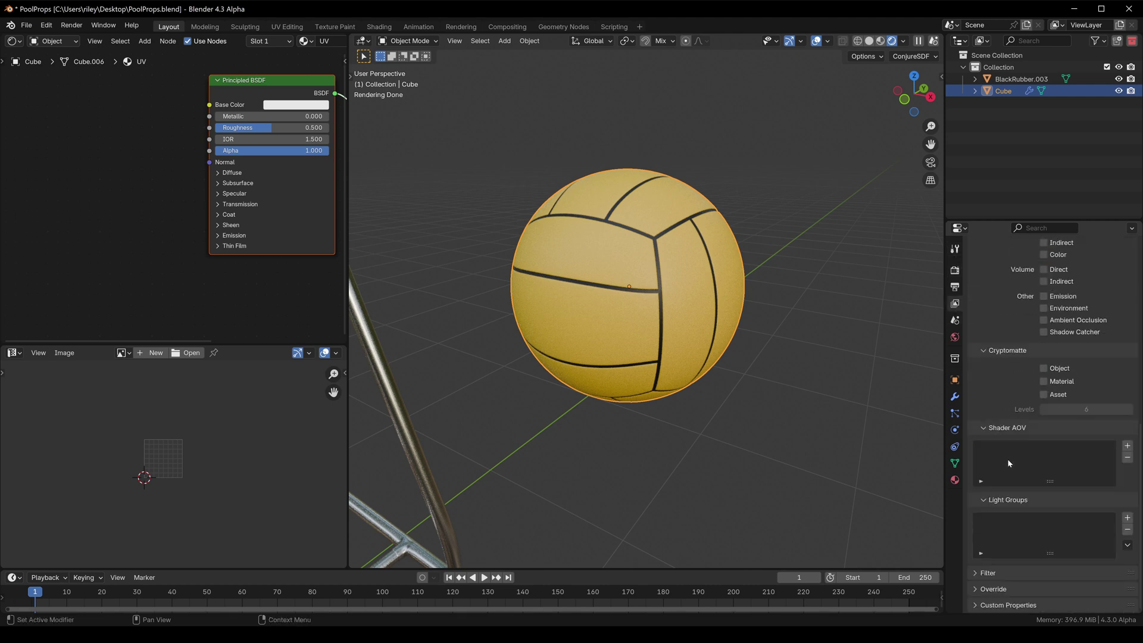
{"action": "left_click", "coordinate": [976, 590]}
{"action": "scroll", "coordinate": [1035, 523], "scroll_direction": "down", "scroll_amount": 2}
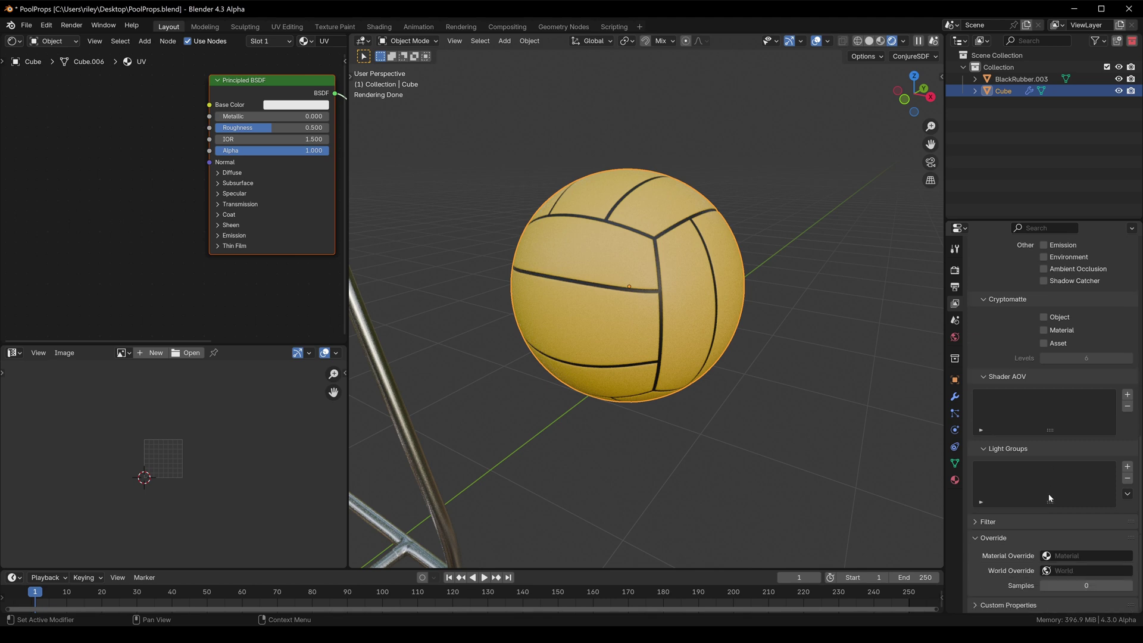
{"action": "left_click", "coordinate": [1061, 558]}
{"action": "left_click", "coordinate": [1045, 523]}
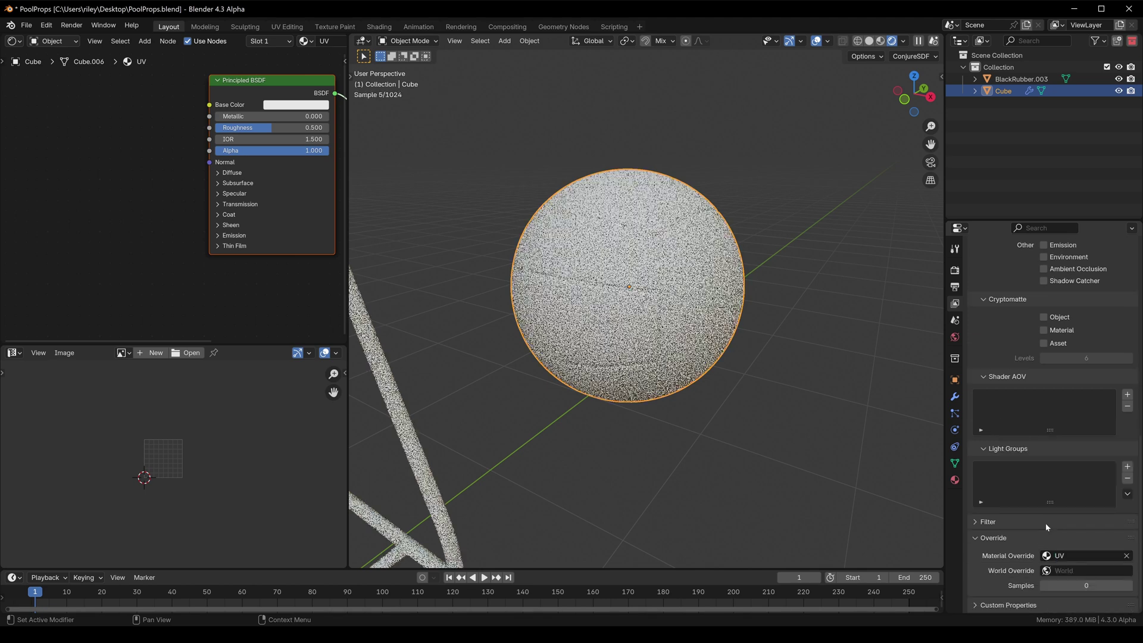
Add an Image Texture node to the UV material and connect its Color output to the Base Color input
{"action": "scroll", "coordinate": [714, 309], "scroll_direction": "down", "scroll_amount": 7}
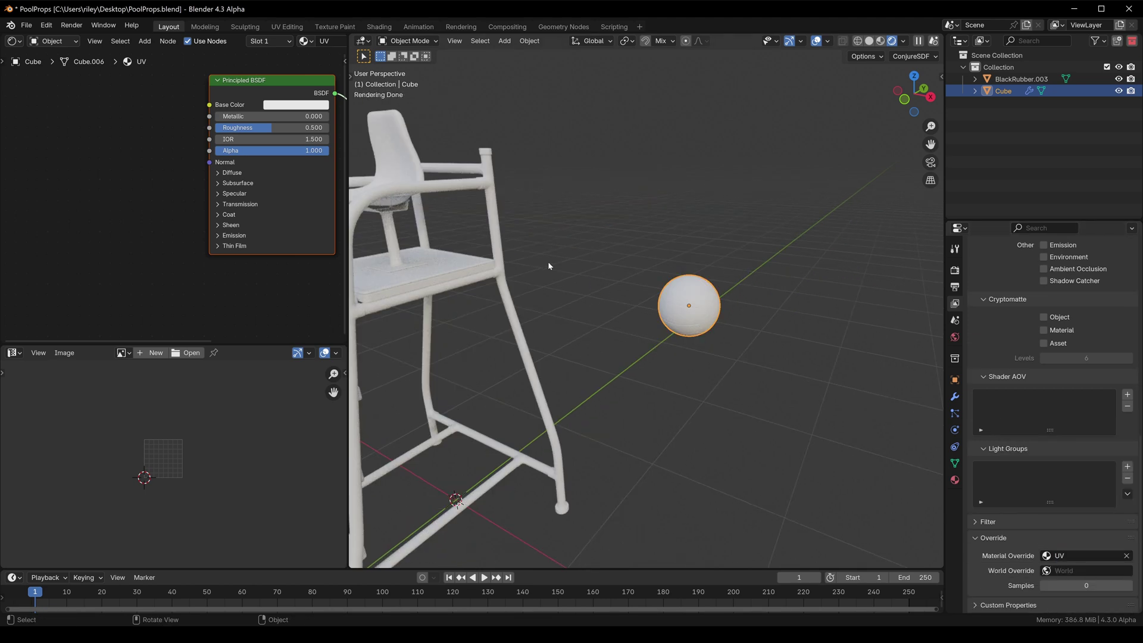
{"action": "scroll", "coordinate": [702, 312], "scroll_direction": "up", "scroll_amount": 4}
{"action": "middle_click_drag", "start_coordinate": [109, 141], "coordinate": [129, 166]}
{"action": "key", "text": "shift+a"}
{"action": "left_click", "coordinate": [130, 147]}
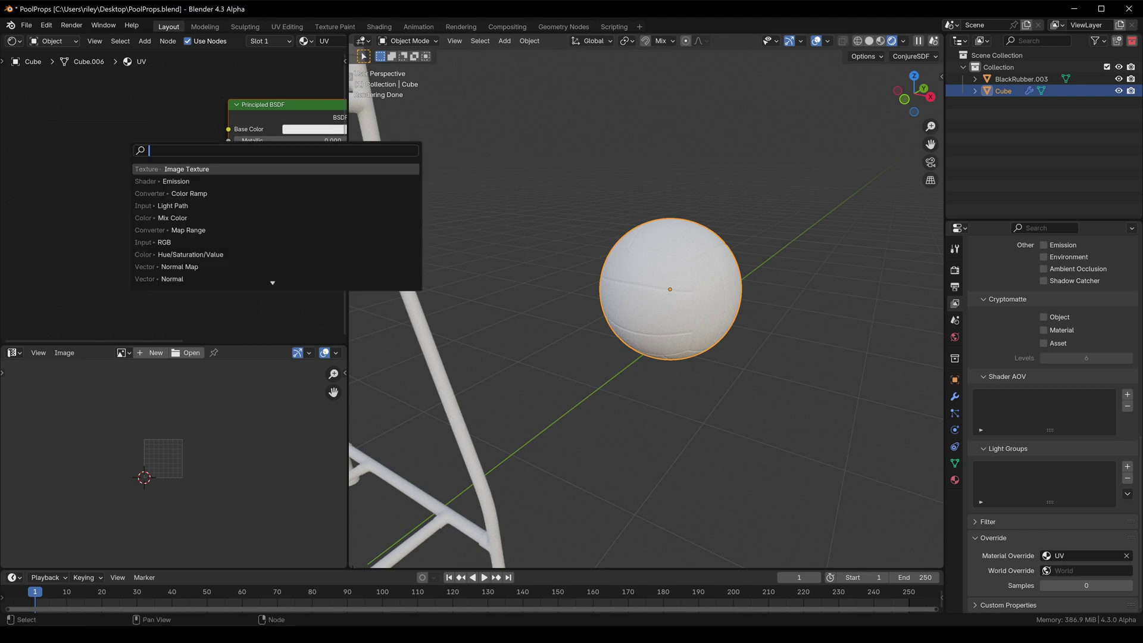
{"action": "type", "text": "imag"}
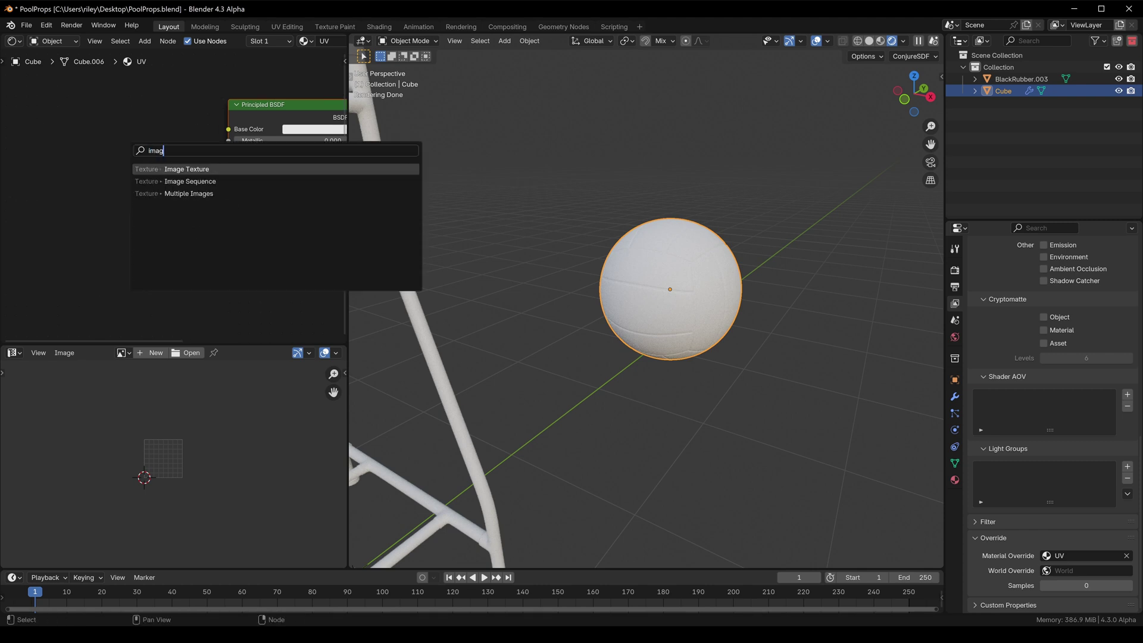
{"action": "key", "text": "Return"}
{"action": "left_click_drag", "start_coordinate": [156, 112], "coordinate": [228, 129]}
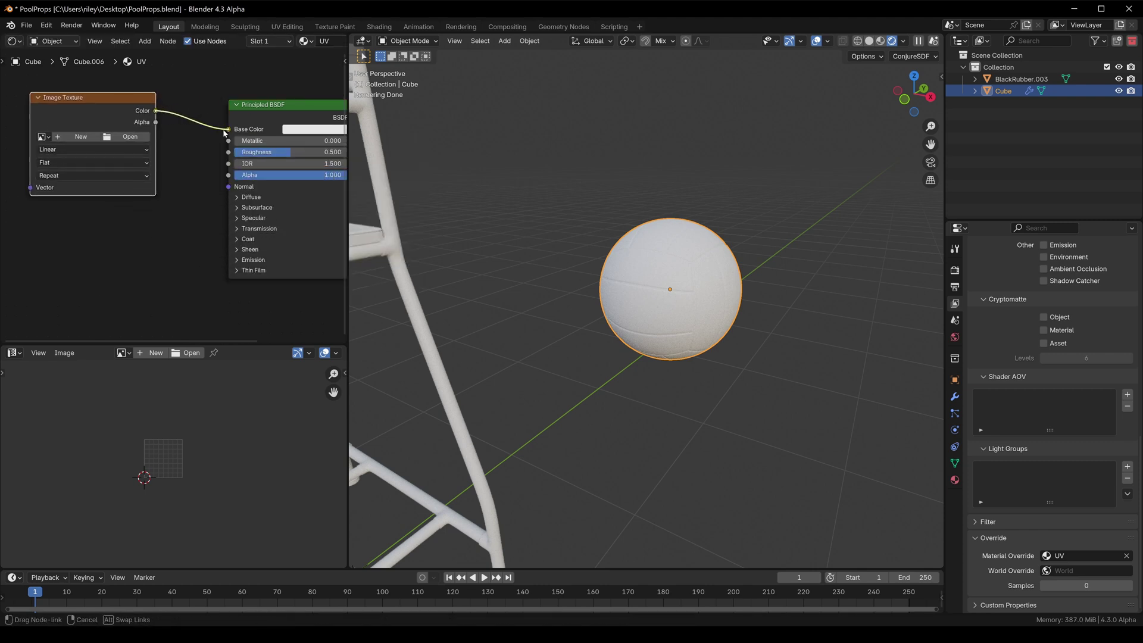
Create a new Color Grid image named UV-check in the Image Texture node
{"action": "left_click", "coordinate": [83, 137]}
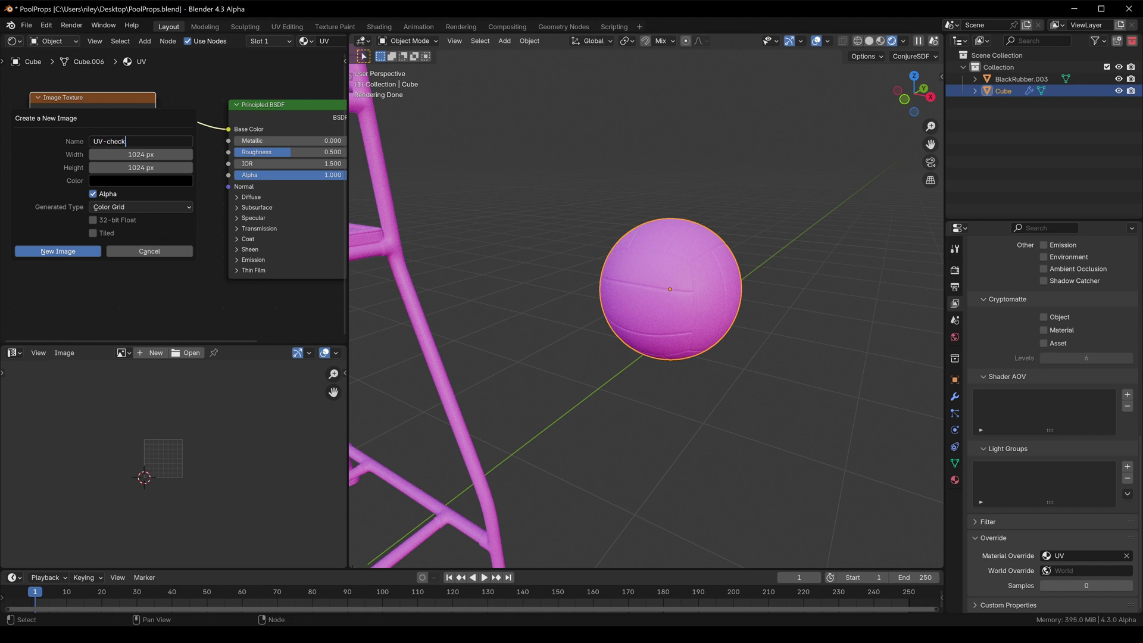
{"action": "left_click", "coordinate": [146, 207]}
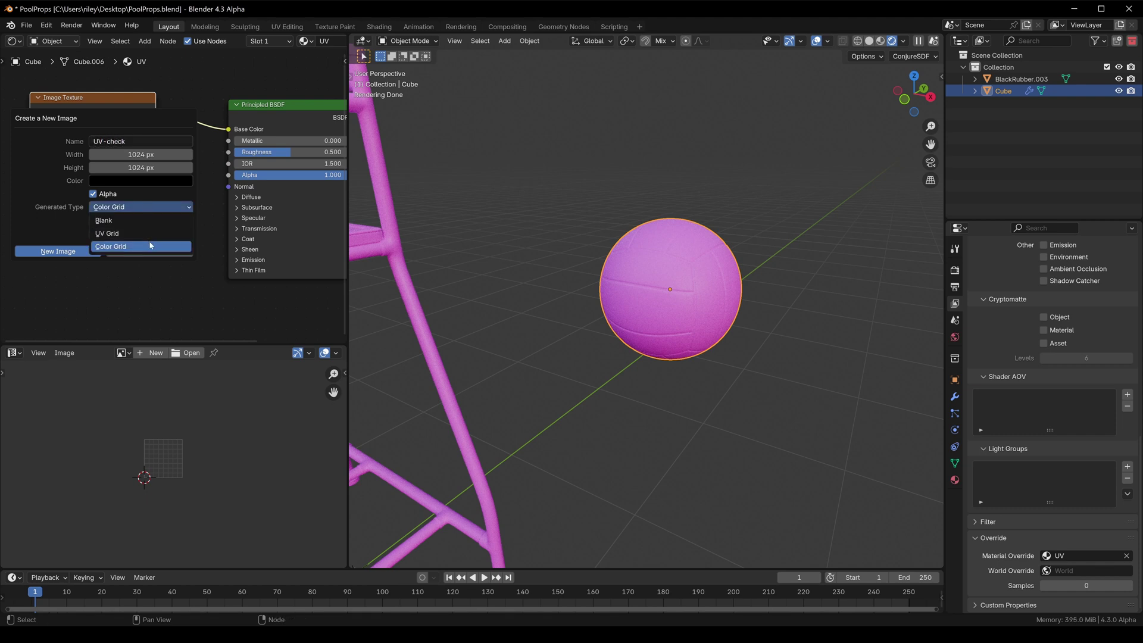
{"action": "left_click", "coordinate": [150, 244]}
{"action": "left_click", "coordinate": [83, 251]}
Examine how the color grid texture maps onto the ball and the neighbouring chair from several angles
{"action": "scroll", "coordinate": [675, 275], "scroll_direction": "up", "scroll_amount": 5}
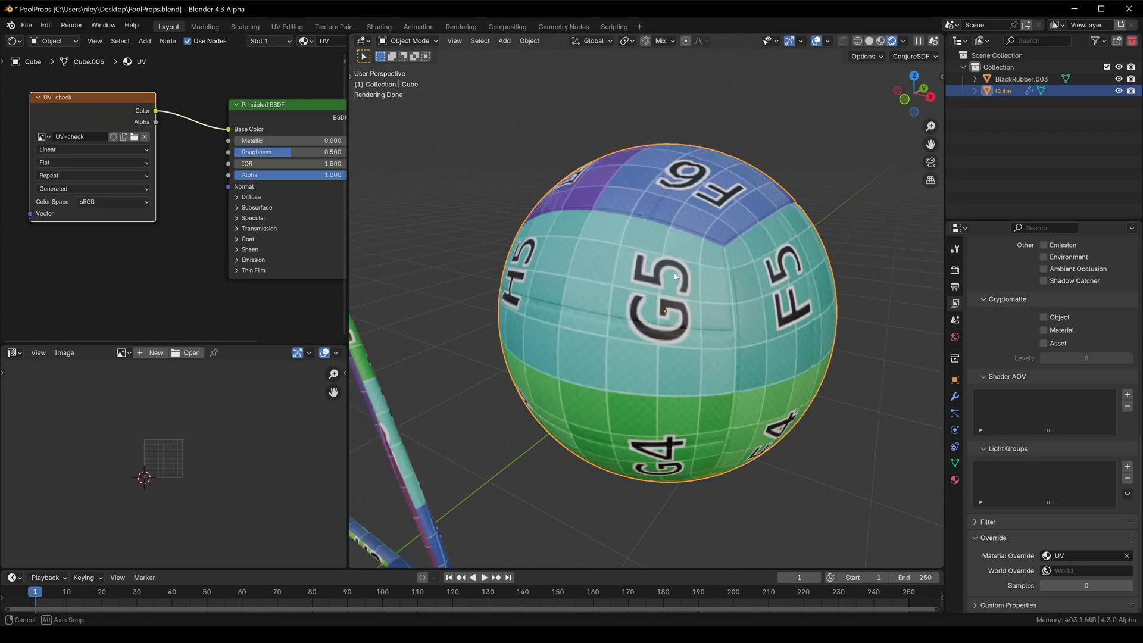
{"action": "middle_click_drag", "start_coordinate": [675, 275], "coordinate": [610, 306]}
{"action": "scroll", "coordinate": [695, 300], "scroll_direction": "up", "scroll_amount": 1}
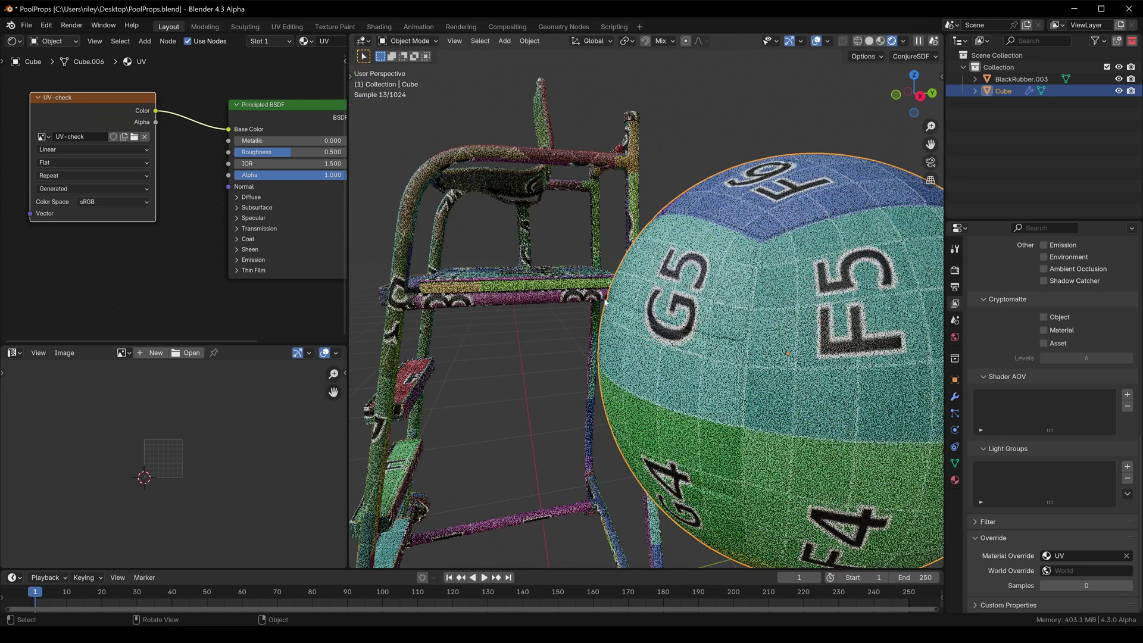
{"action": "scroll", "coordinate": [674, 310], "scroll_direction": "down", "scroll_amount": 4}
{"action": "middle_click_drag", "start_coordinate": [730, 331], "coordinate": [745, 377]}
{"action": "middle_click_drag", "start_coordinate": [621, 268], "coordinate": [694, 243]}
{"action": "scroll", "coordinate": [557, 279], "scroll_direction": "up", "scroll_amount": 3}
{"action": "middle_click_drag", "start_coordinate": [556, 280], "coordinate": [652, 253]}
{"action": "middle_click_drag", "start_coordinate": [468, 319], "coordinate": [656, 265], "text": "shift"}
{"action": "scroll", "coordinate": [723, 286], "scroll_direction": "down", "scroll_amount": 2}
{"action": "middle_click_drag", "start_coordinate": [733, 310], "coordinate": [688, 319]}
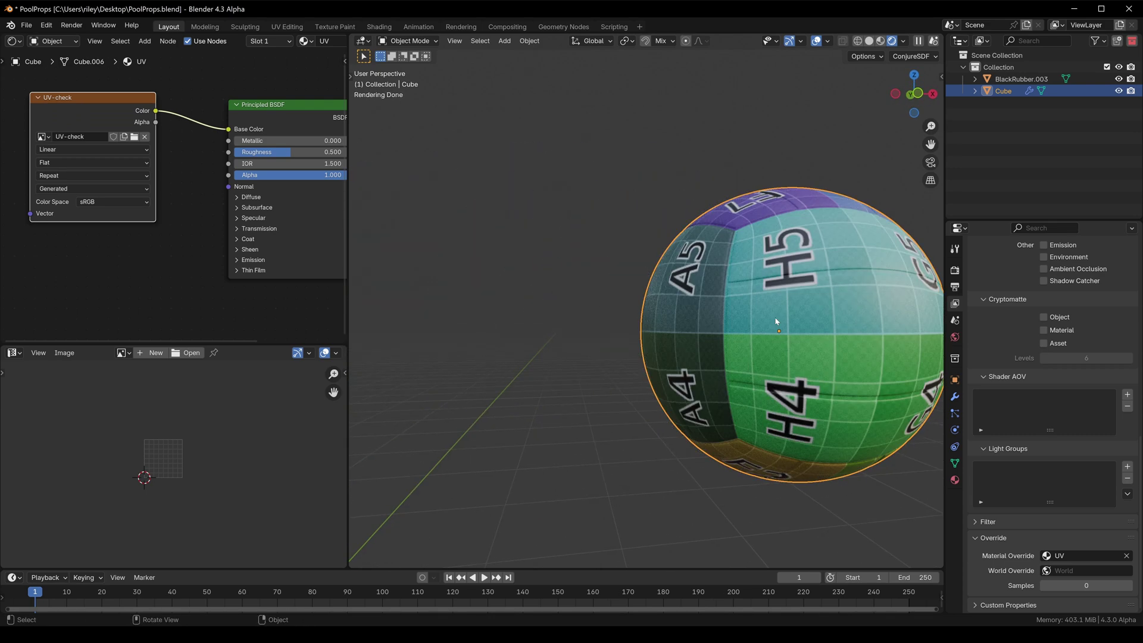
Examine the ball's cross-shaped UV layout and seam areas in Edit Mode with the whole mesh selected
{"action": "key", "text": "Tab"}
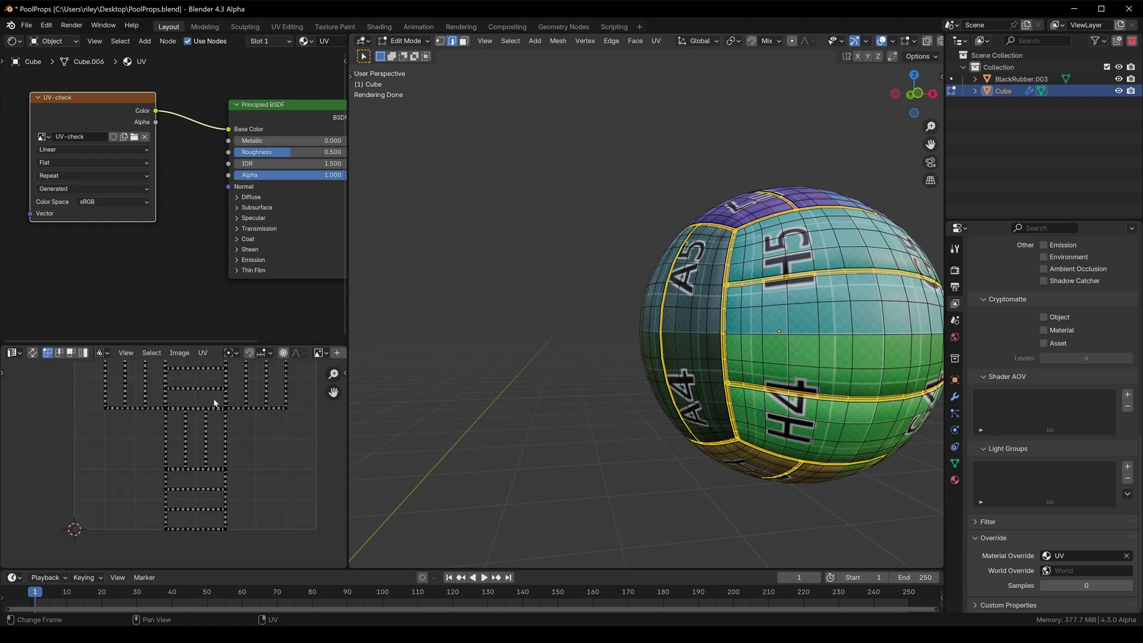
{"action": "scroll", "coordinate": [215, 403], "scroll_direction": "up", "scroll_amount": 5}
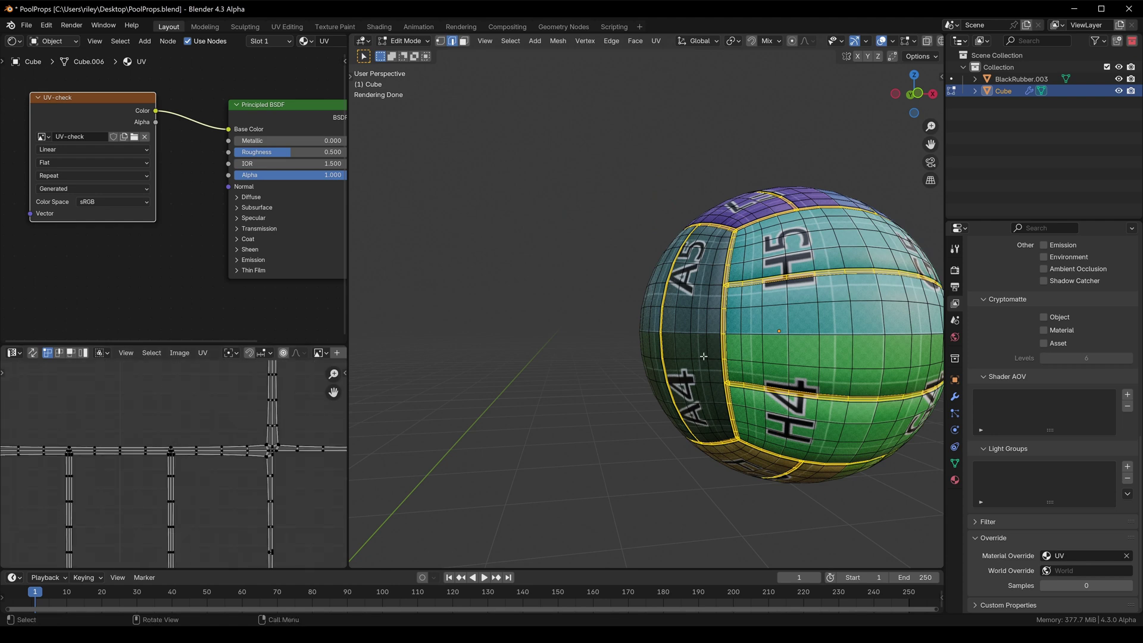
{"action": "key", "text": "a"}
{"action": "scroll", "coordinate": [217, 453], "scroll_direction": "down", "scroll_amount": 6}
{"action": "scroll", "coordinate": [213, 426], "scroll_direction": "up", "scroll_amount": 3}
{"action": "scroll", "coordinate": [214, 430], "scroll_direction": "down", "scroll_amount": 3}
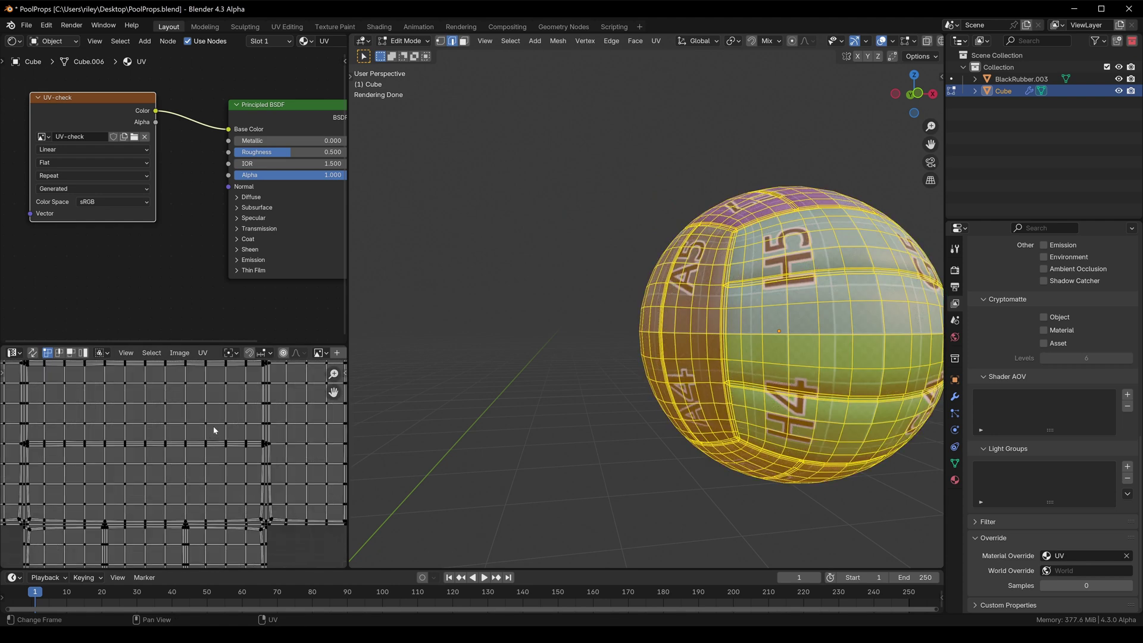
{"action": "scroll", "coordinate": [188, 468], "scroll_direction": "up", "scroll_amount": 2}
{"action": "scroll", "coordinate": [188, 468], "scroll_direction": "down", "scroll_amount": 2}
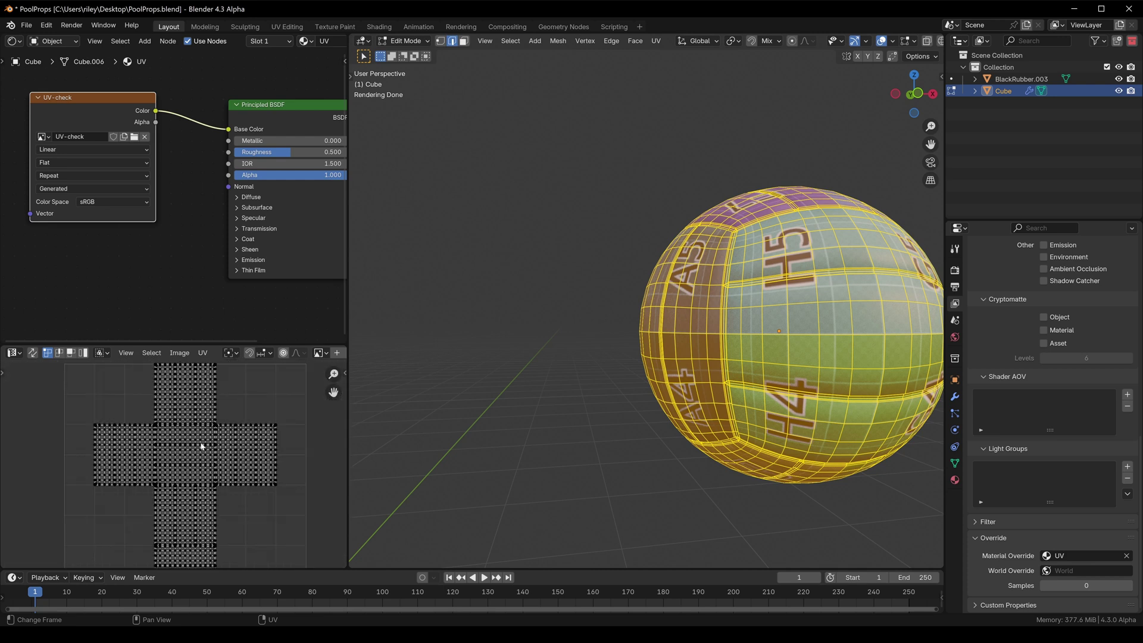
{"action": "scroll", "coordinate": [201, 446], "scroll_direction": "up", "scroll_amount": 2}
{"action": "scroll", "coordinate": [217, 430], "scroll_direction": "up", "scroll_amount": 7}
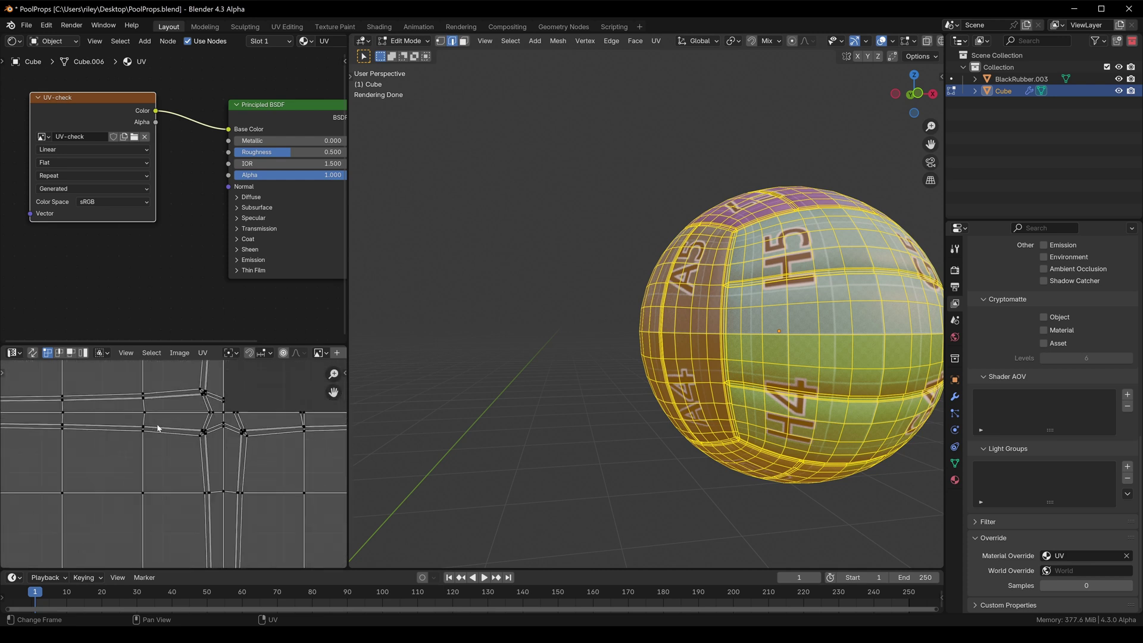
{"action": "scroll", "coordinate": [177, 412], "scroll_direction": "up", "scroll_amount": 2}
{"action": "scroll", "coordinate": [177, 411], "scroll_direction": "down", "scroll_amount": 6}
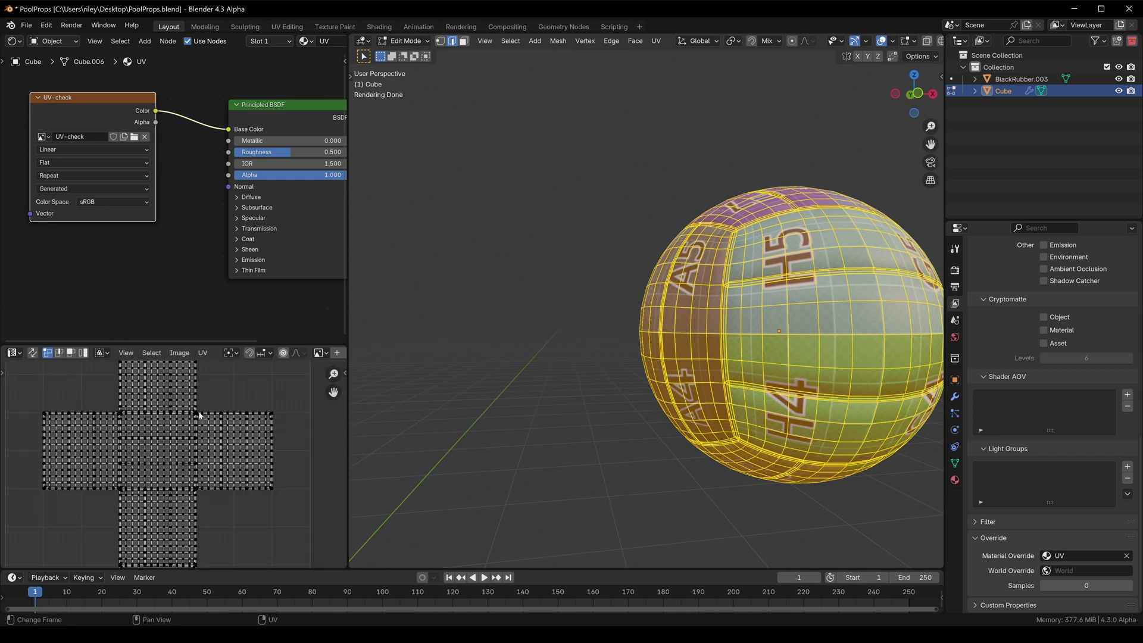
Return to Object Mode and clear the view layer's Material Override
{"action": "key", "text": "Tab"}
{"action": "scroll", "coordinate": [713, 343], "scroll_direction": "down", "scroll_amount": 3}
{"action": "middle_click_drag", "start_coordinate": [712, 343], "coordinate": [539, 354]}
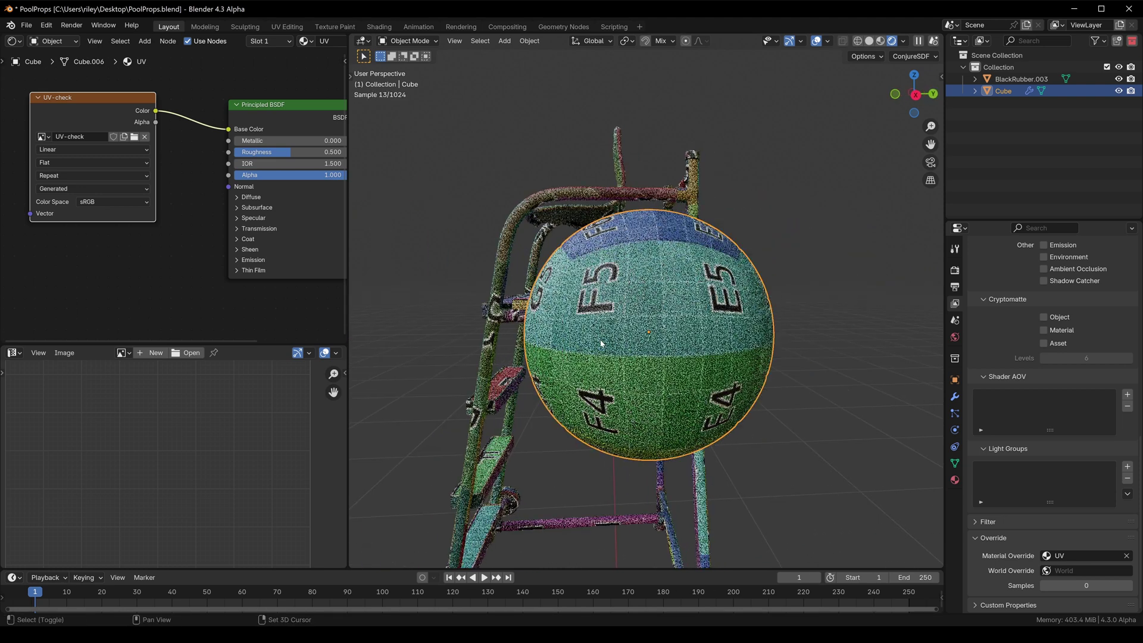
{"action": "middle_click_drag", "start_coordinate": [104, 166], "coordinate": [190, 208]}
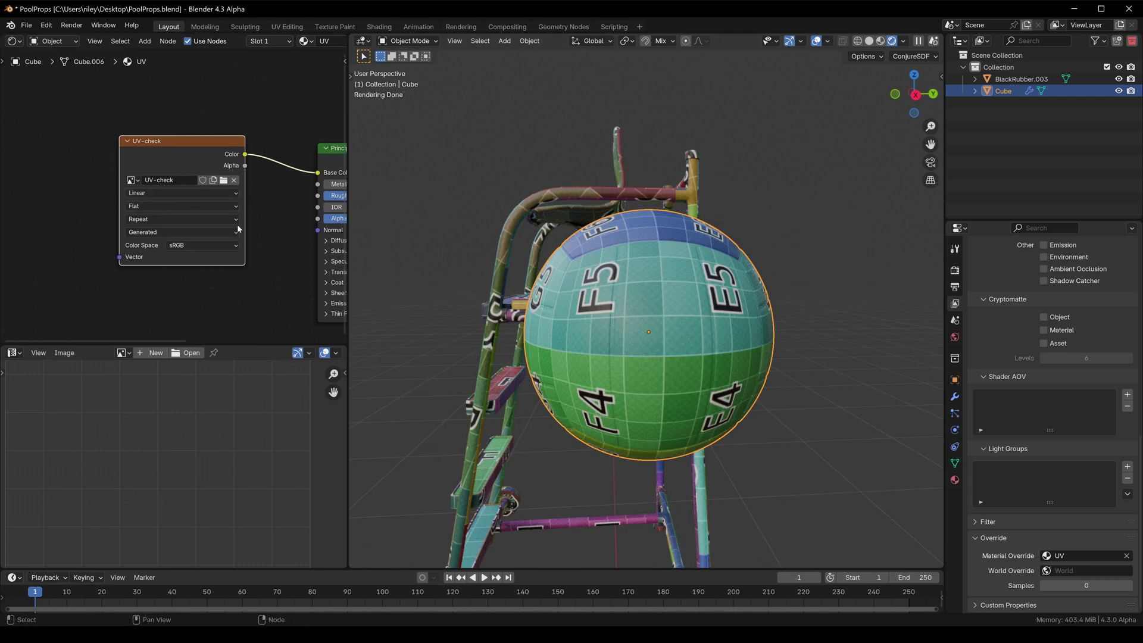
{"action": "scroll", "coordinate": [241, 230], "scroll_direction": "down", "scroll_amount": 3}
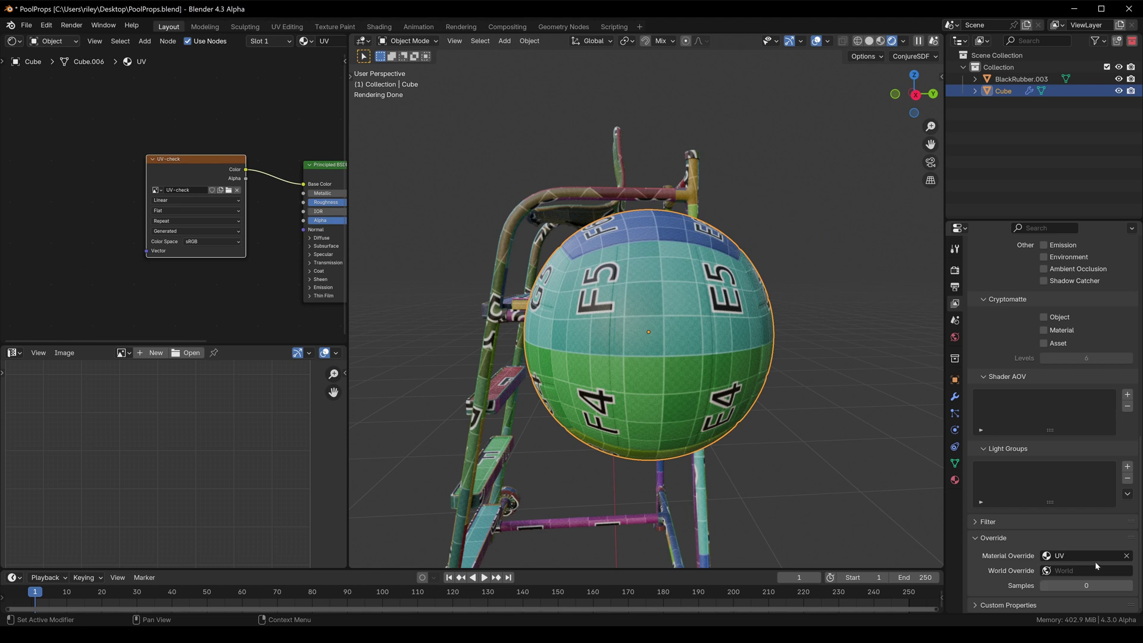
{"action": "left_click", "coordinate": [1126, 555]}
{"action": "middle_click_drag", "start_coordinate": [857, 387], "coordinate": [936, 427]}
Add a Noise Texture node to the ball's yellow material, placed before the Principled BSDF
{"action": "left_click", "coordinate": [955, 479]}
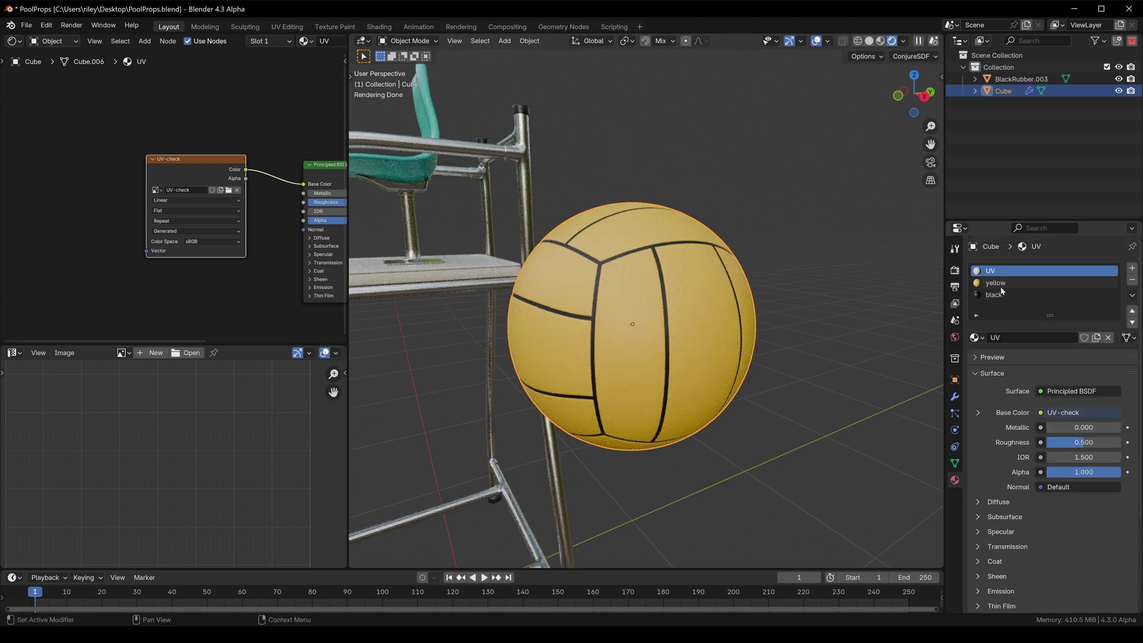
{"action": "left_click", "coordinate": [1000, 285]}
{"action": "middle_click_drag", "start_coordinate": [333, 217], "coordinate": [225, 184]}
{"action": "scroll", "coordinate": [225, 184], "scroll_direction": "down", "scroll_amount": 1}
{"action": "key", "text": "shift+a"}
{"action": "left_click", "coordinate": [136, 189]}
{"action": "type", "text": "n"}
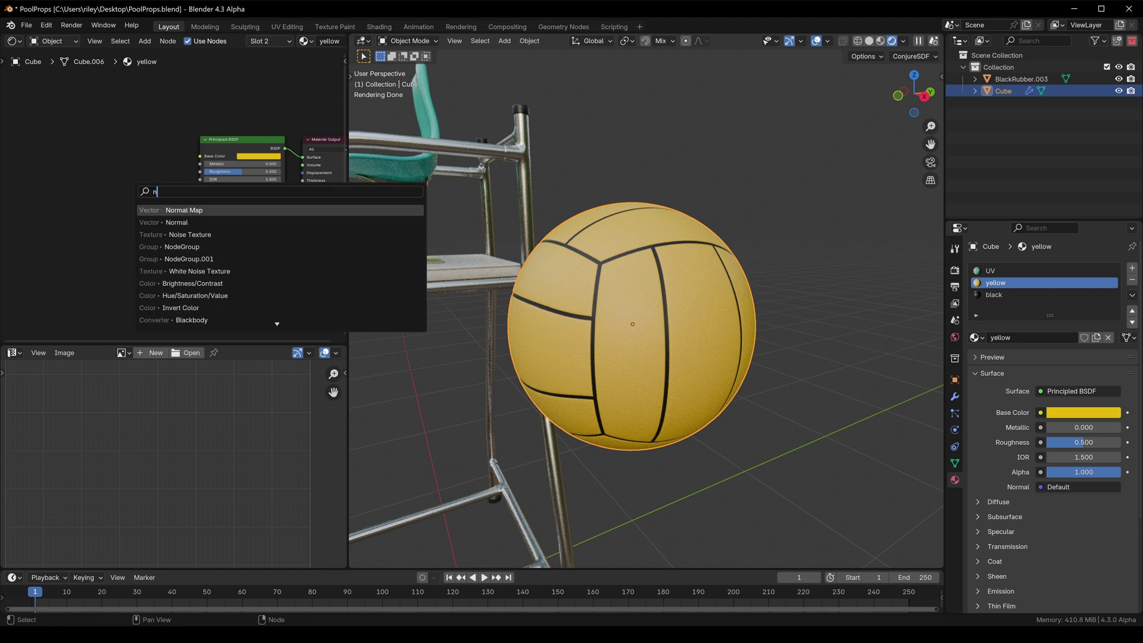
{"action": "type", "text": "oi"}
{"action": "key", "text": "Return"}
{"action": "left_click", "coordinate": [95, 162]}
{"action": "scroll", "coordinate": [109, 168], "scroll_direction": "up", "scroll_amount": 6}
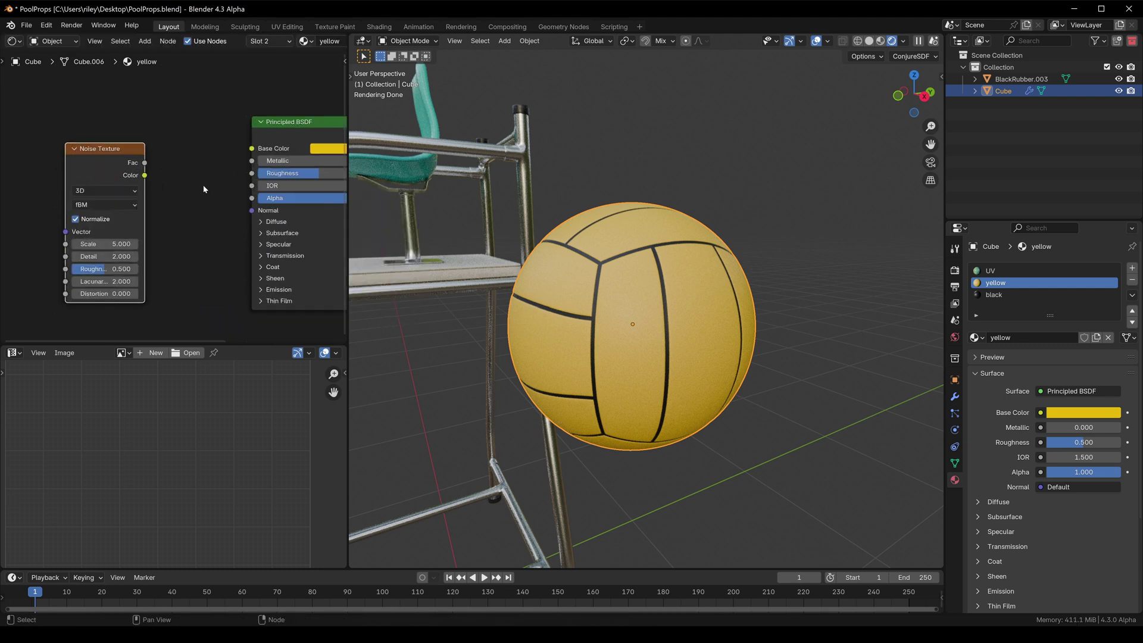
Add a Bump node to the yellow material and connect its Normal output to the Principled BSDF's Normal input
{"action": "key", "text": "shift+a"}
{"action": "type", "text": "bump"}
{"action": "key", "text": "Return"}
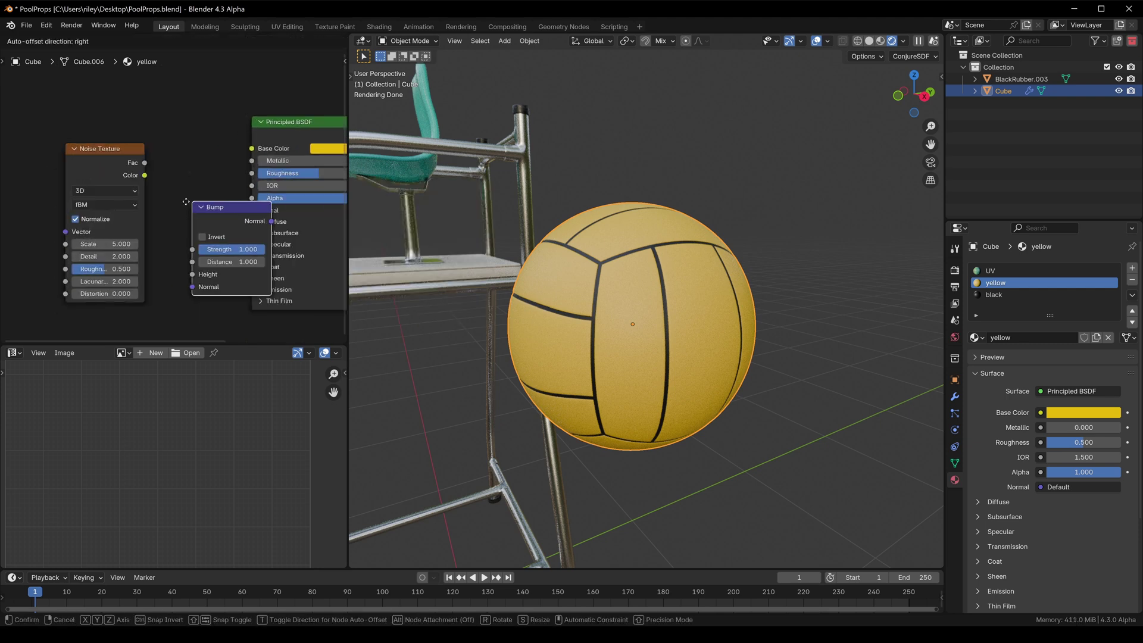
{"action": "left_click", "coordinate": [191, 210]}
{"action": "left_click_drag", "start_coordinate": [241, 218], "coordinate": [252, 211]}
{"action": "middle_click_drag", "start_coordinate": [166, 185], "coordinate": [195, 159]}
Connect the Noise Texture's Fac output to the Bump node's Height input and move the Bump node closer to the noise
{"action": "left_click_drag", "start_coordinate": [142, 132], "coordinate": [208, 262]}
{"action": "scroll", "coordinate": [140, 216], "scroll_direction": "up", "scroll_amount": 3}
{"action": "scroll", "coordinate": [630, 305], "scroll_direction": "up", "scroll_amount": 5}
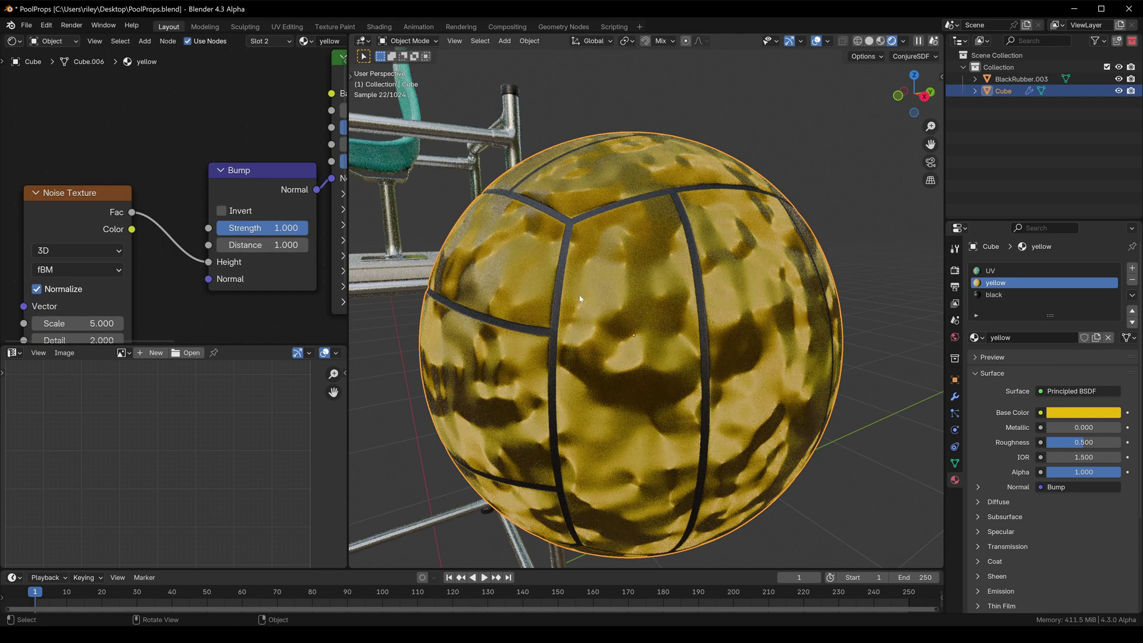
{"action": "scroll", "coordinate": [624, 297], "scroll_direction": "down", "scroll_amount": 3}
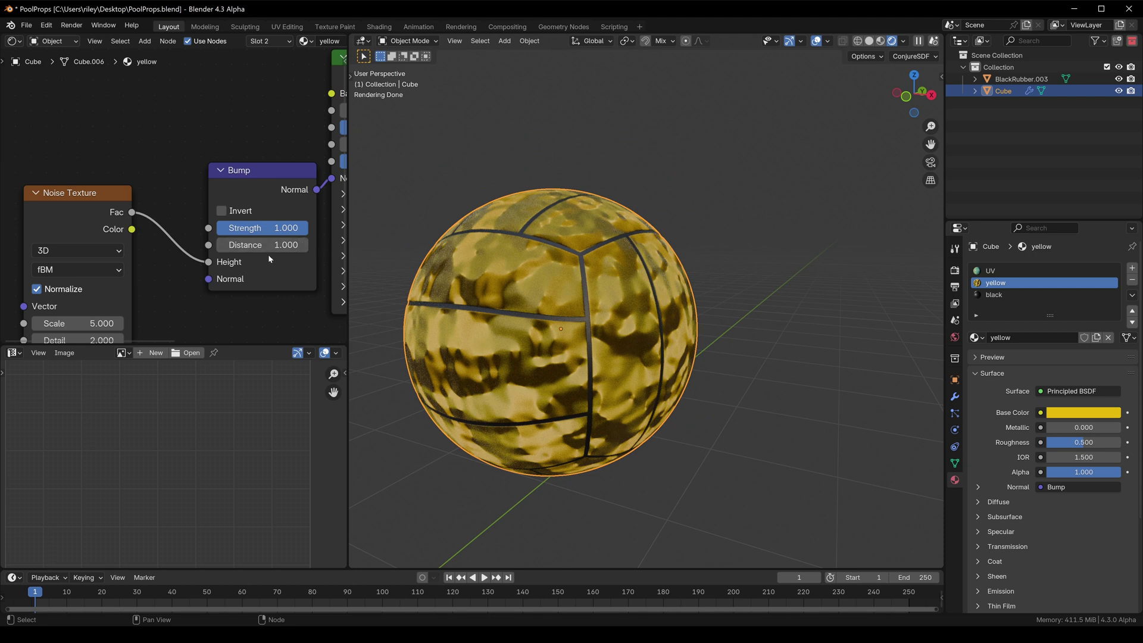
{"action": "left_click_drag", "start_coordinate": [275, 201], "coordinate": [242, 195]}
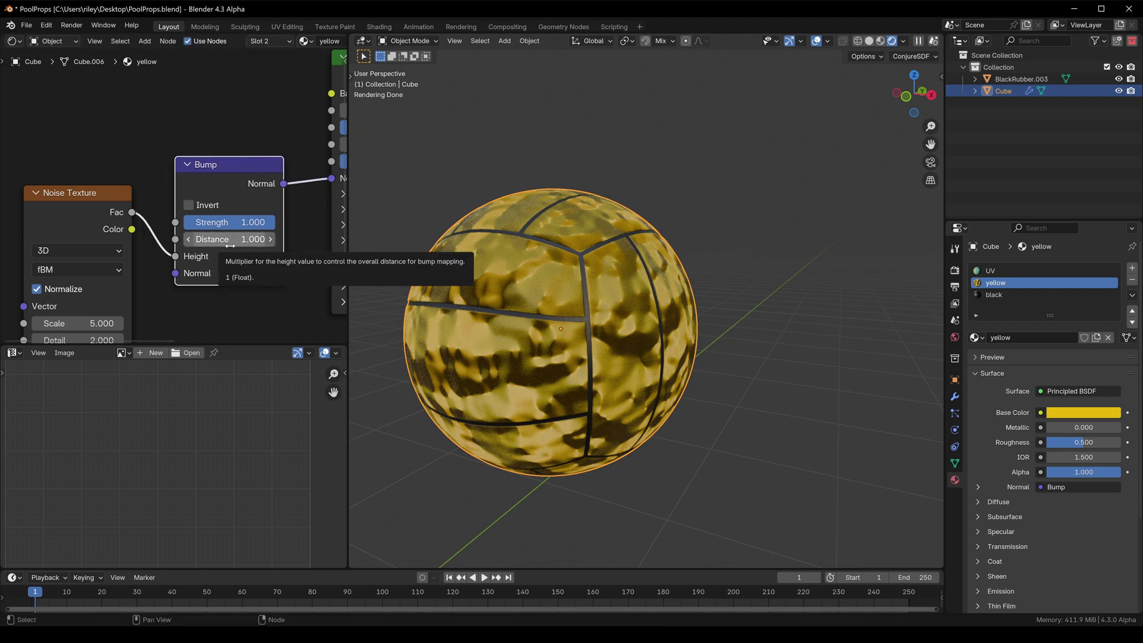
{"action": "middle_click_drag", "start_coordinate": [605, 298], "coordinate": [655, 287]}
{"action": "scroll", "coordinate": [616, 303], "scroll_direction": "down", "scroll_amount": 5}
{"action": "scroll", "coordinate": [616, 298], "scroll_direction": "up", "scroll_amount": 5}
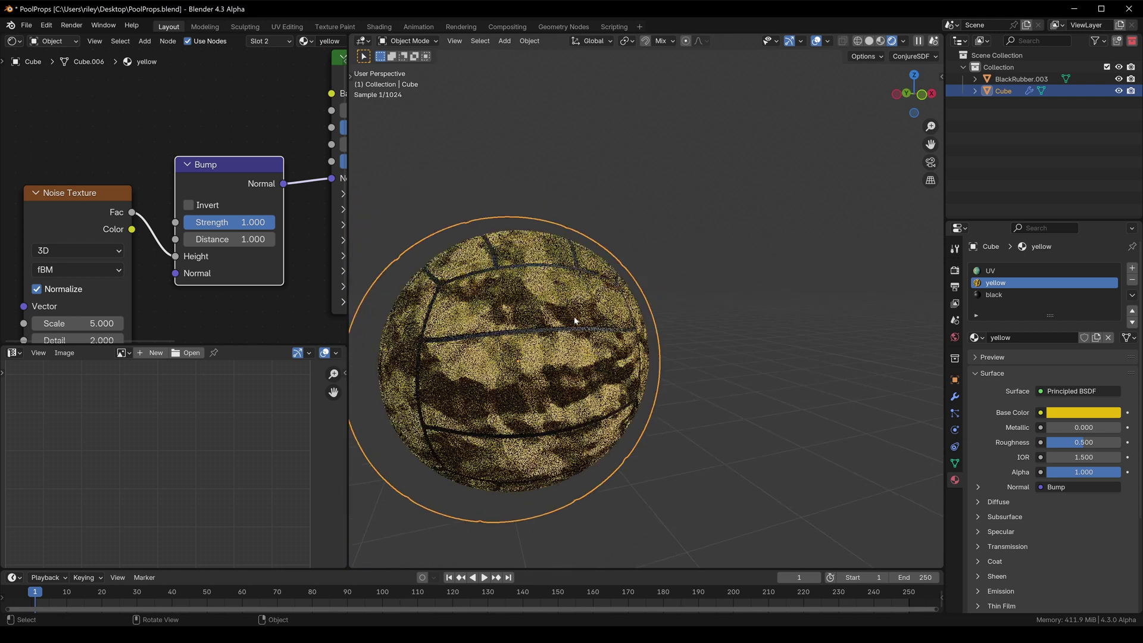
Try a distance of 0.001 on the Bump node
{"action": "left_click", "coordinate": [229, 238]}
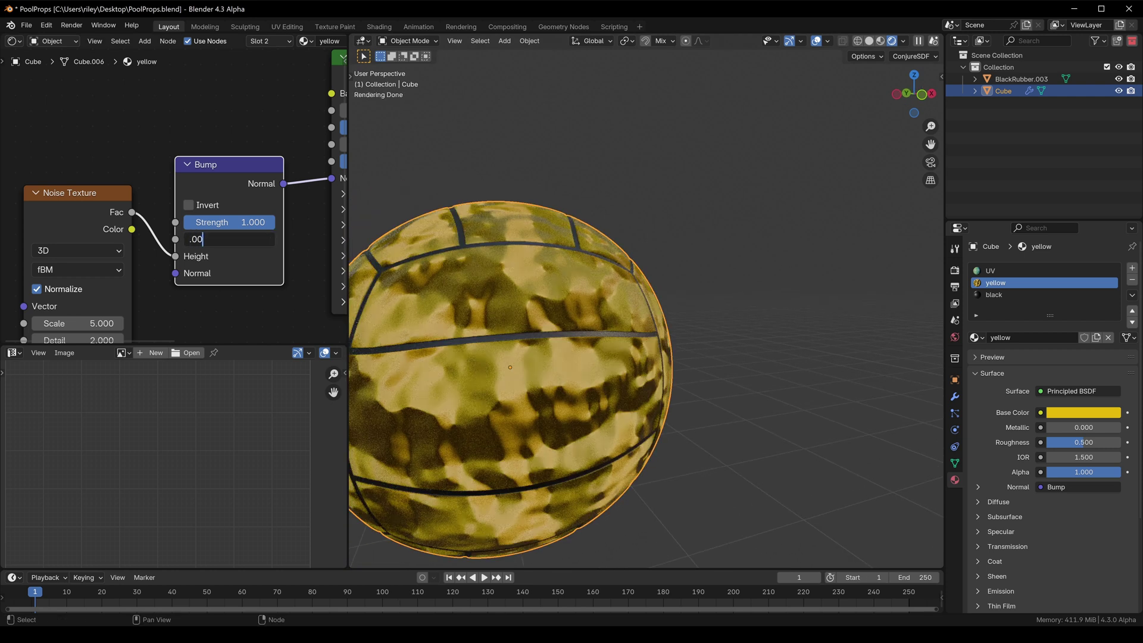
{"action": "type", "text": ".001"}
{"action": "key", "text": "Return"}
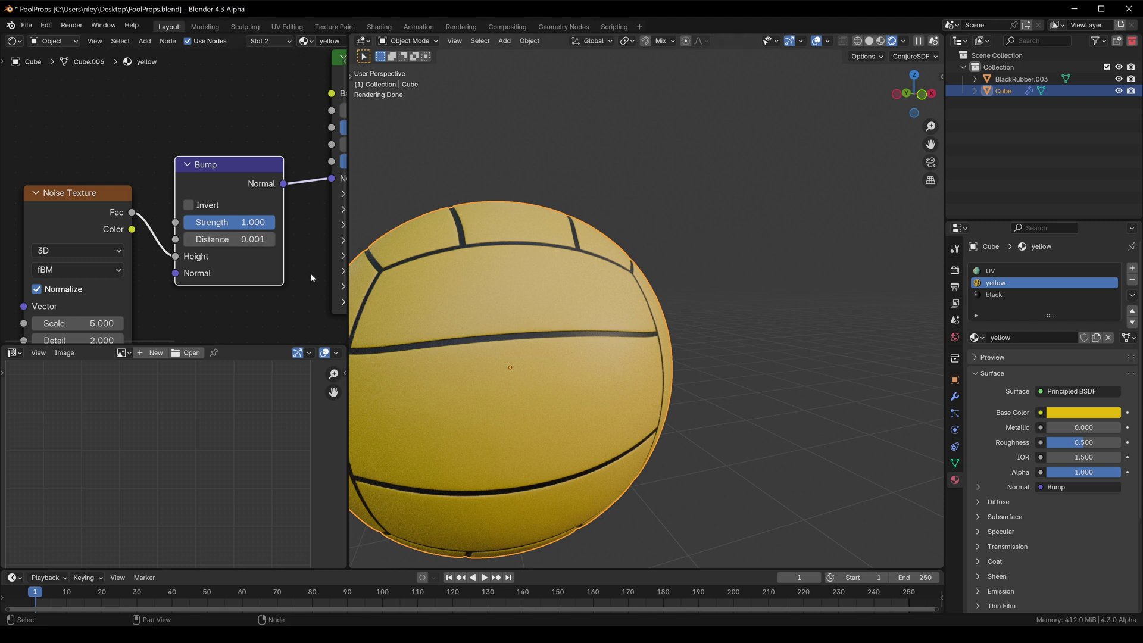
Set the Bump node's distance to 0.01 and inspect the ball's surface relief
{"action": "left_click", "coordinate": [230, 239]}
{"action": "type", "text": ".01"}
{"action": "key", "text": "Return"}
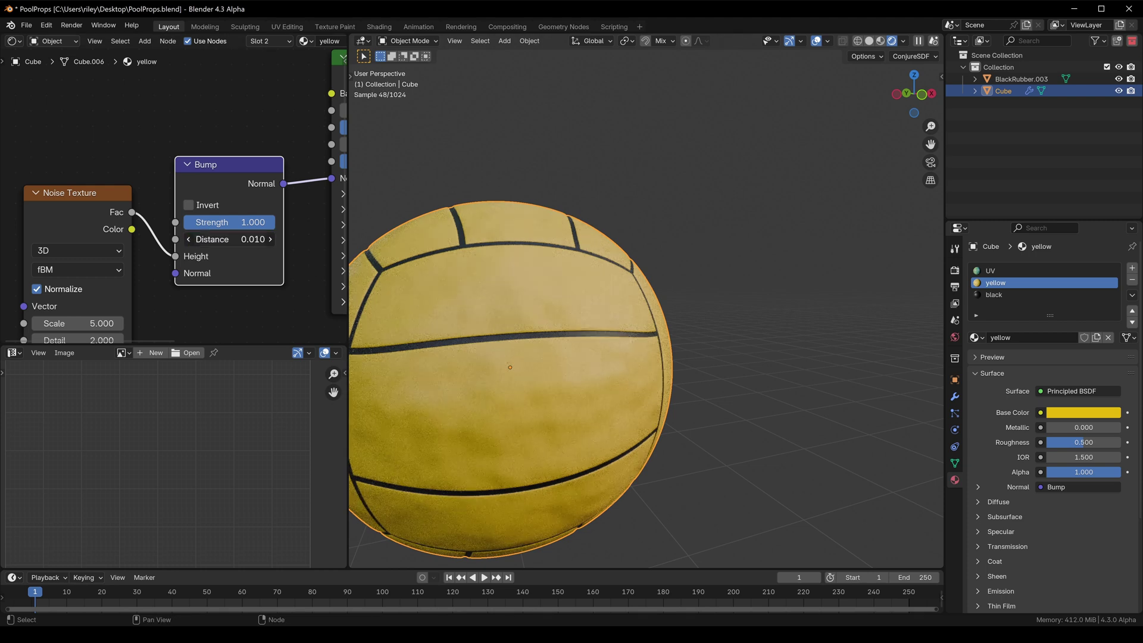
{"action": "type", "text": "1"}
{"action": "key", "text": "Return"}
{"action": "scroll", "coordinate": [518, 262], "scroll_direction": "down", "scroll_amount": 4}
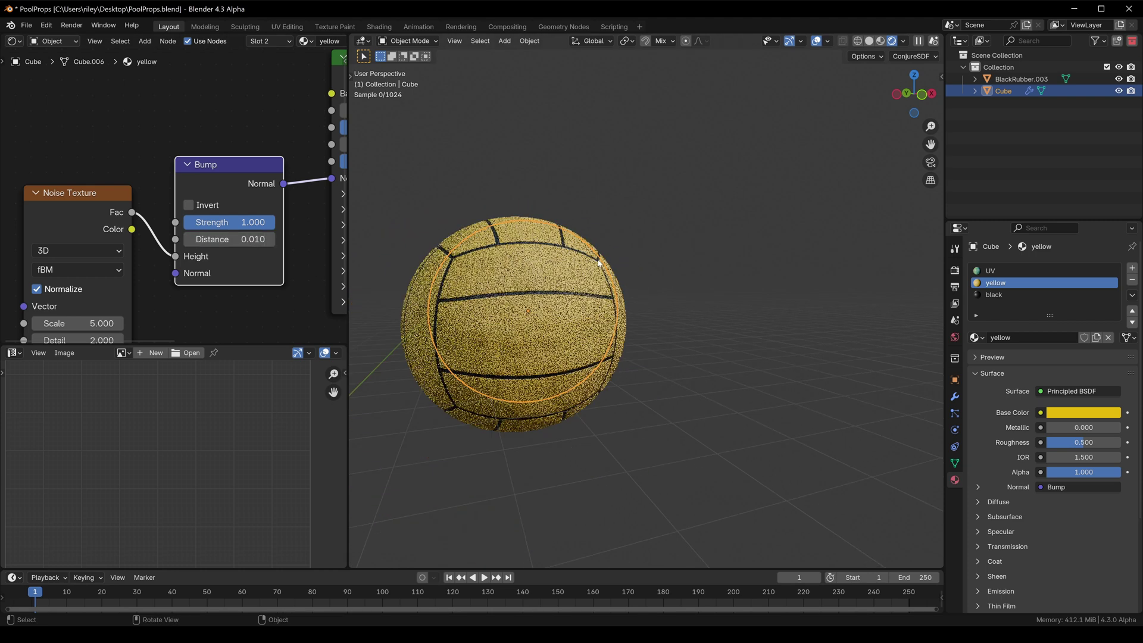
{"action": "middle_click_drag", "start_coordinate": [536, 291], "coordinate": [469, 290]}
{"action": "scroll", "coordinate": [629, 284], "scroll_direction": "up", "scroll_amount": 2}
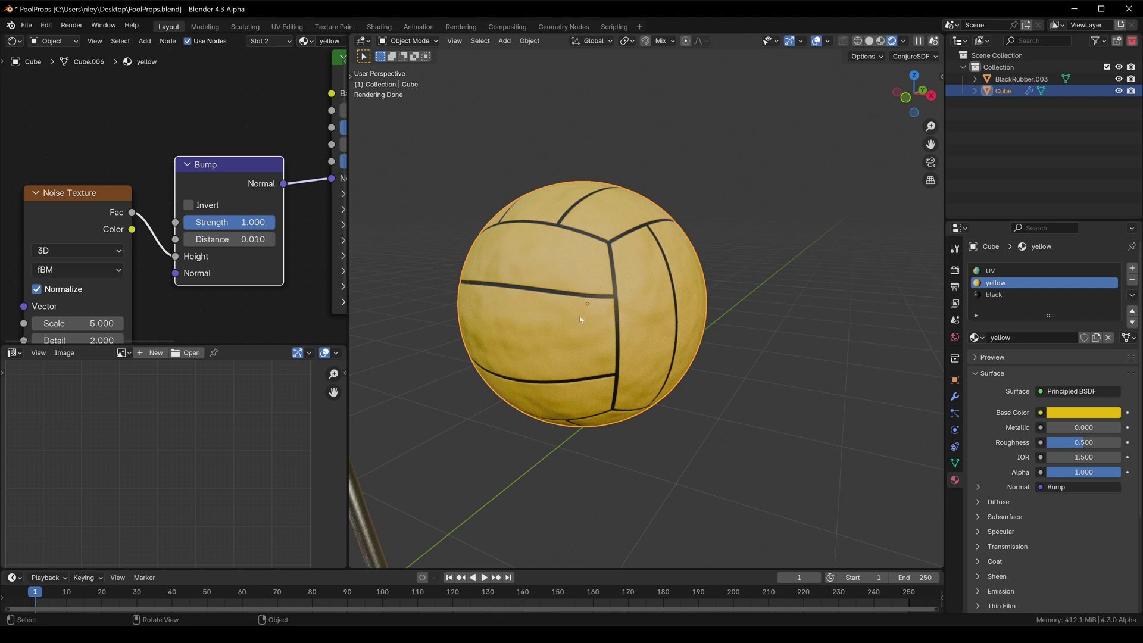
{"action": "scroll", "coordinate": [582, 320], "scroll_direction": "up", "scroll_amount": 2}
{"action": "middle_click_drag", "start_coordinate": [581, 319], "coordinate": [587, 278]}
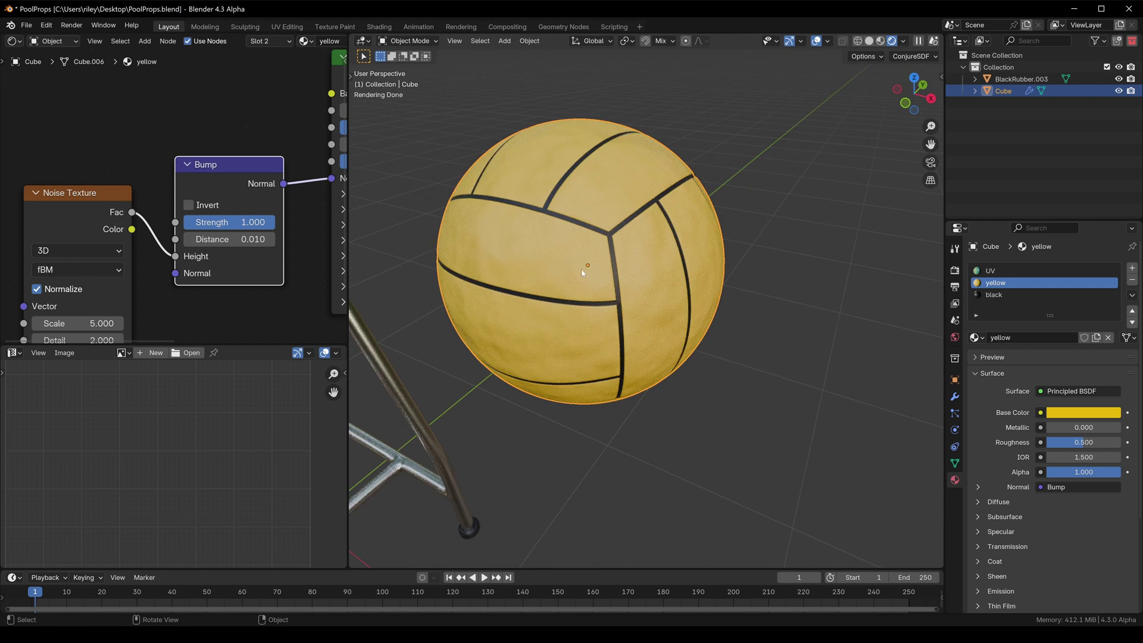
Add Texture Coordinate and Mapping nodes before the Noise Texture, feed them with the UV output, and set the noise scale to 152.8
{"action": "scroll", "coordinate": [170, 262], "scroll_direction": "down", "scroll_amount": 2}
{"action": "middle_click_drag", "start_coordinate": [169, 265], "coordinate": [276, 166]}
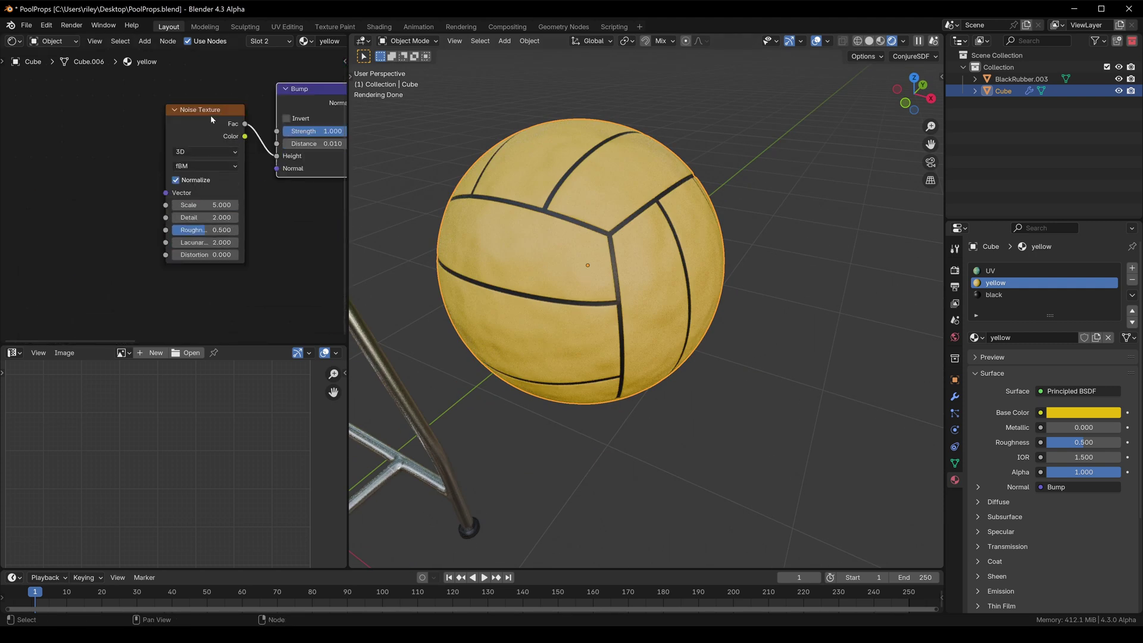
{"action": "key", "text": "ctrl+t"}
{"action": "middle_click_drag", "start_coordinate": [40, 171], "coordinate": [94, 161]}
{"action": "scroll", "coordinate": [94, 161], "scroll_direction": "up", "scroll_amount": 2}
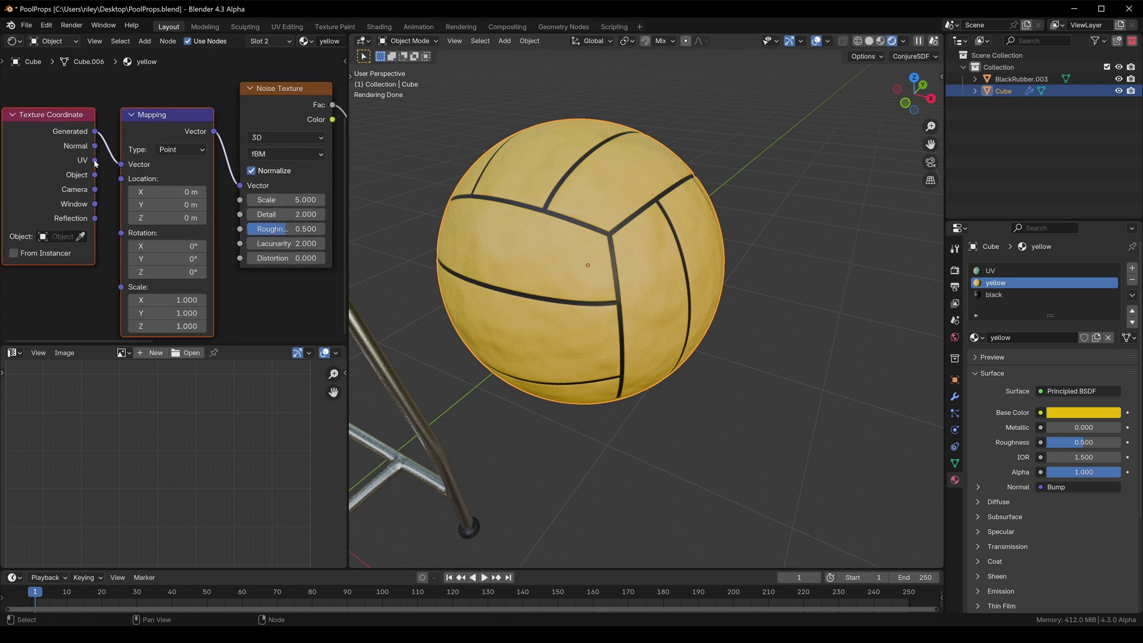
{"action": "left_click_drag", "start_coordinate": [95, 160], "coordinate": [116, 165]}
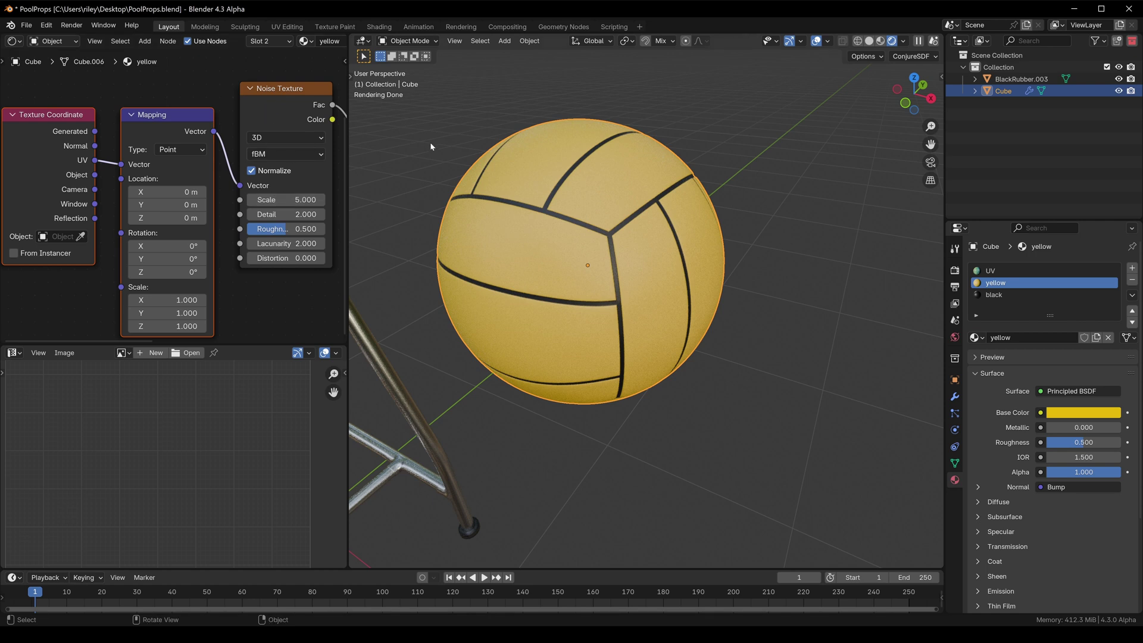
{"action": "left_click_drag", "start_coordinate": [288, 195], "coordinate": [390, 197]}
Try an X scale of 0 on the Mapping node, then undo it
{"action": "middle_click_drag", "start_coordinate": [175, 309], "coordinate": [162, 252]}
{"action": "left_click", "coordinate": [154, 250]}
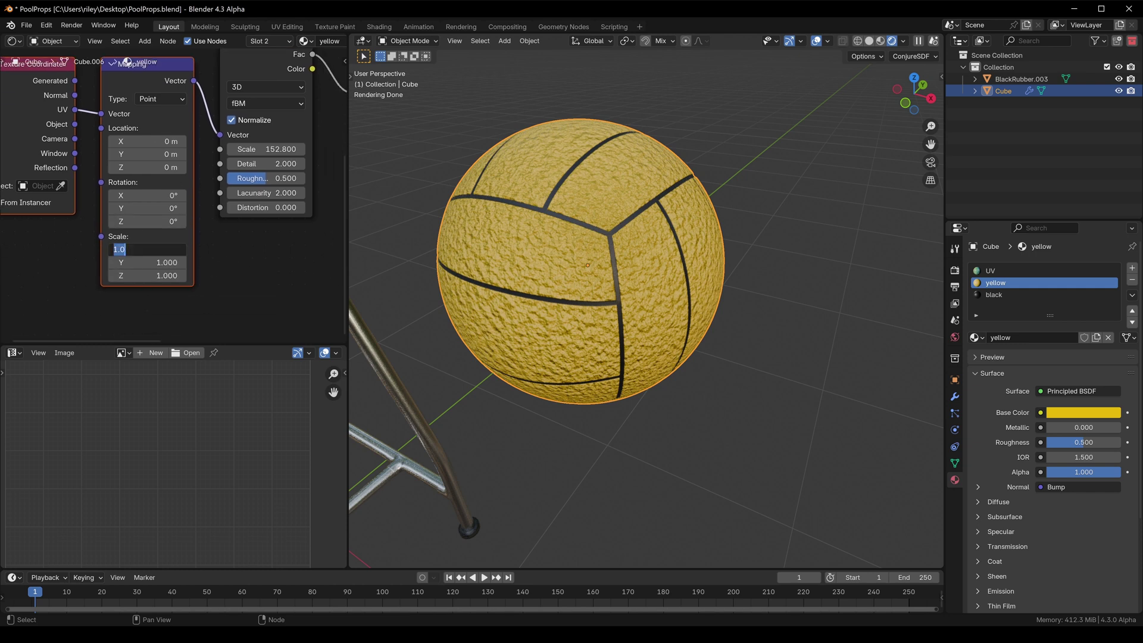
{"action": "type", "text": "0"}
{"action": "key", "text": "Return"}
{"action": "key", "text": "ctrl+z"}
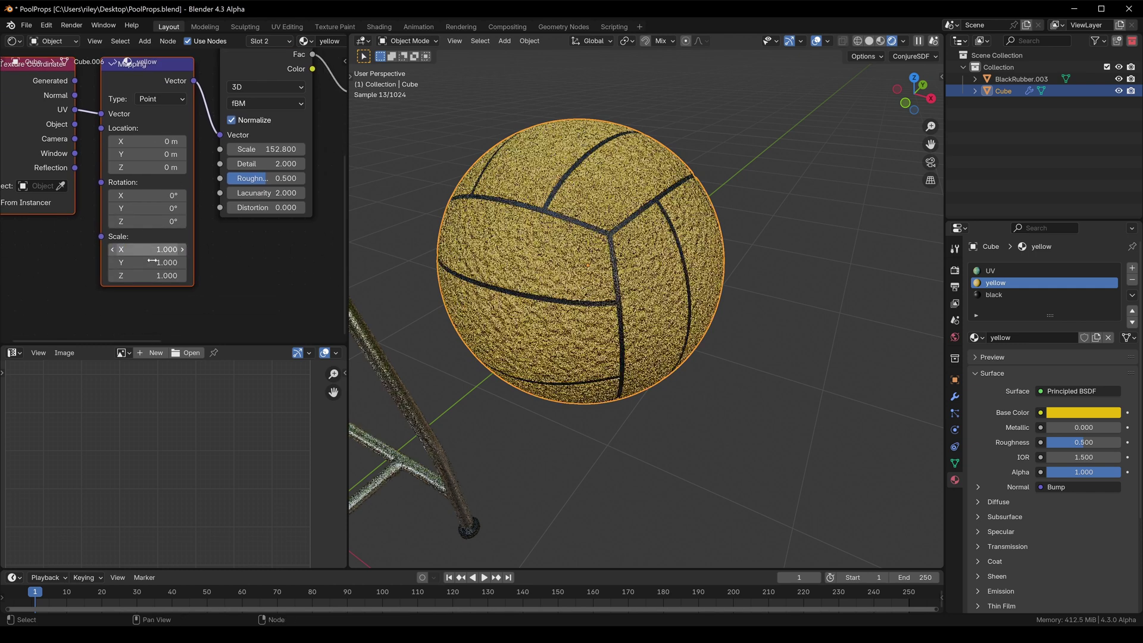
Compare a Mapping Y scale of 0 with an X scale of 0, undoing each change
{"action": "left_click", "coordinate": [153, 262]}
{"action": "type", "text": "0"}
{"action": "key", "text": "Return"}
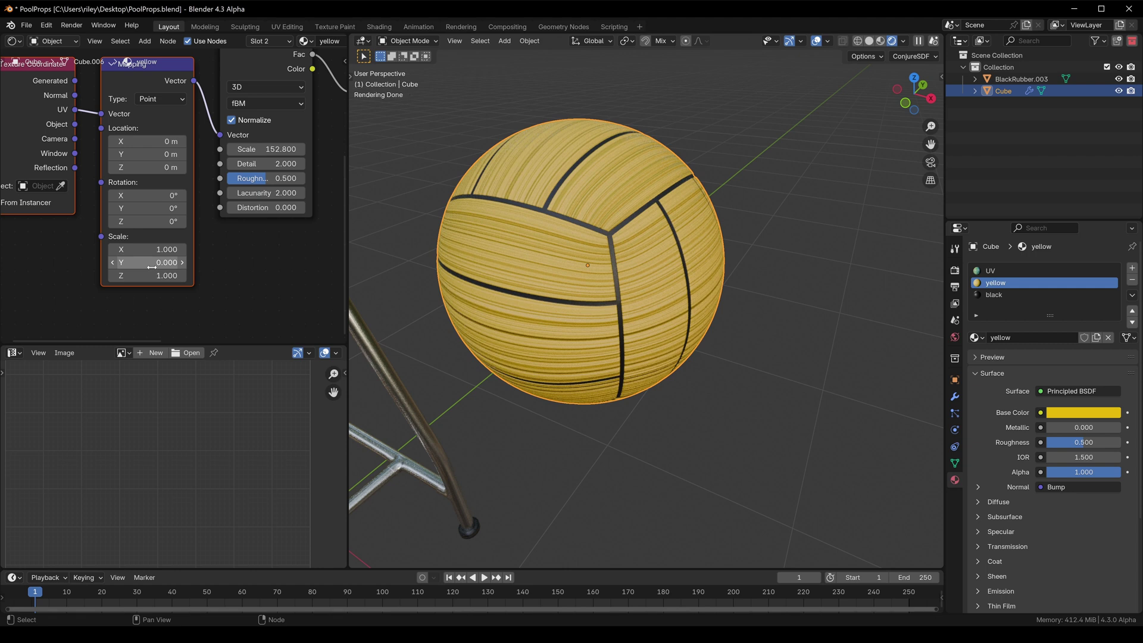
{"action": "key", "text": "ctrl+z"}
{"action": "key", "text": "Return"}
{"action": "key", "text": "ctrl+z"}
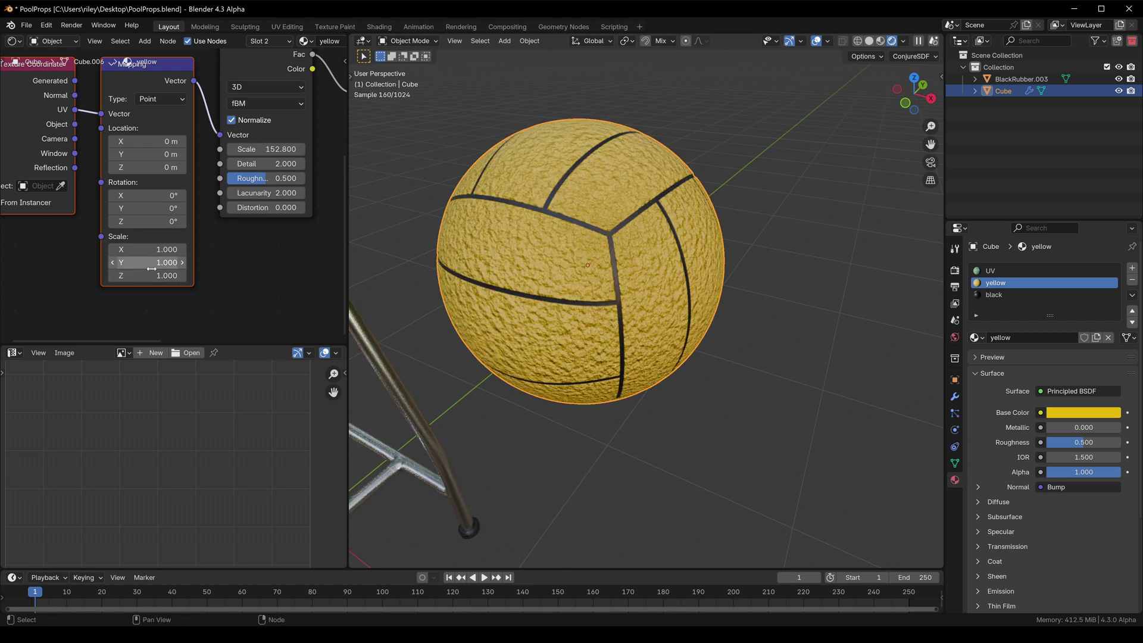
{"action": "left_click_drag", "start_coordinate": [152, 267], "coordinate": [152, 250]}
{"action": "type", "text": "0"}
{"action": "key", "text": "Return"}
{"action": "key", "text": "ctrl+z"}
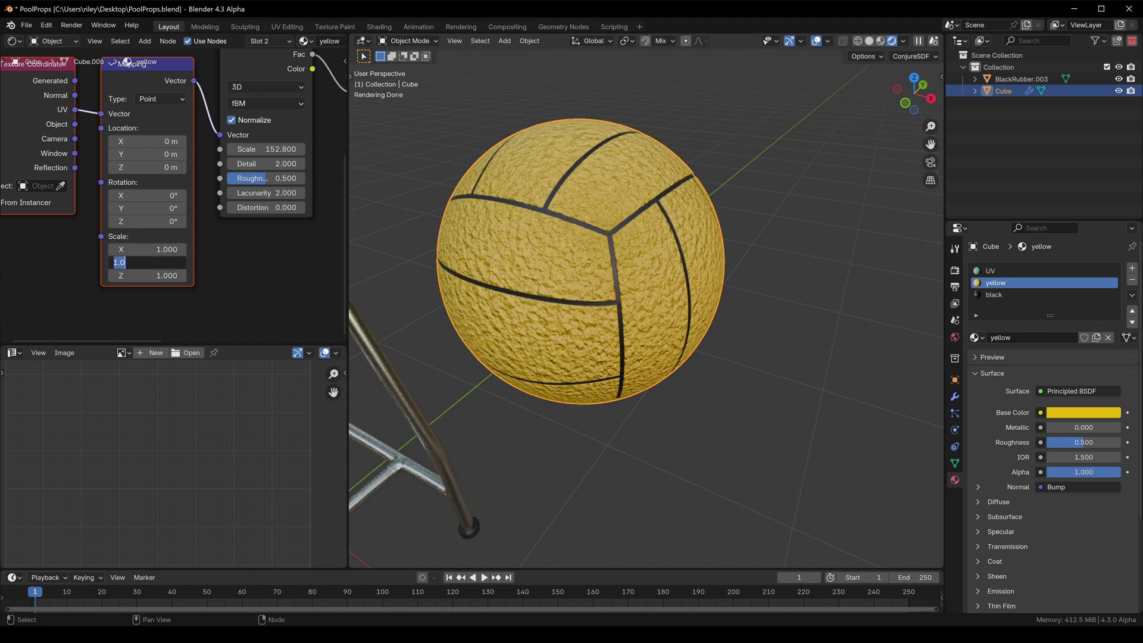
Set the Mapping node's Y scale to 0.01 and inspect the stretched noise on the ball
{"action": "scroll", "coordinate": [636, 259], "scroll_direction": "down", "scroll_amount": 3}
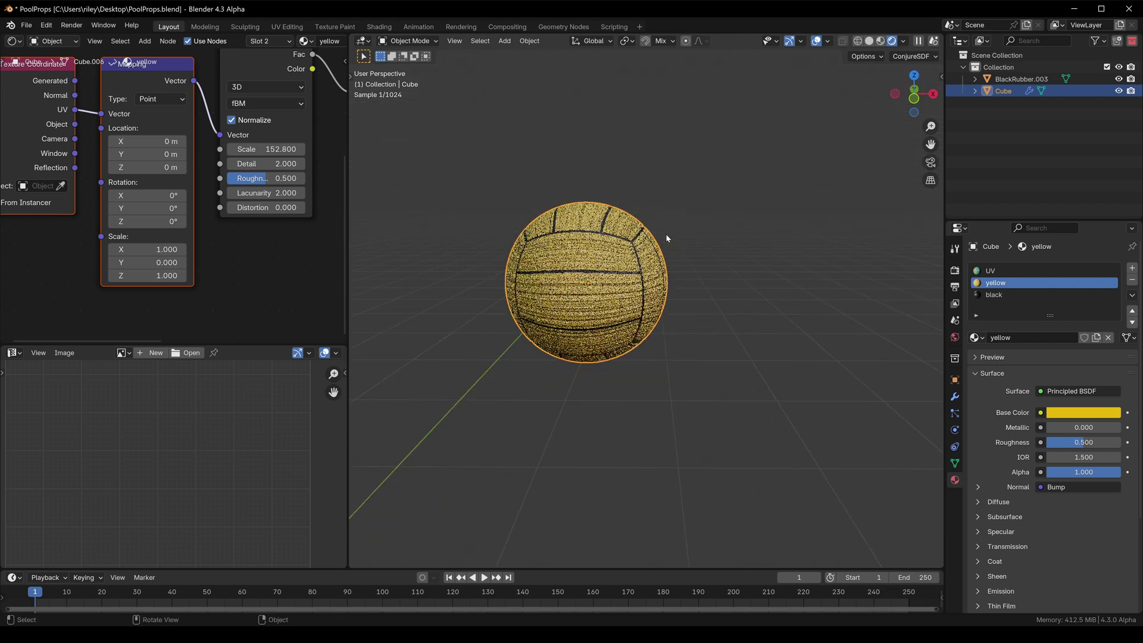
{"action": "scroll", "coordinate": [666, 237], "scroll_direction": "up", "scroll_amount": 5}
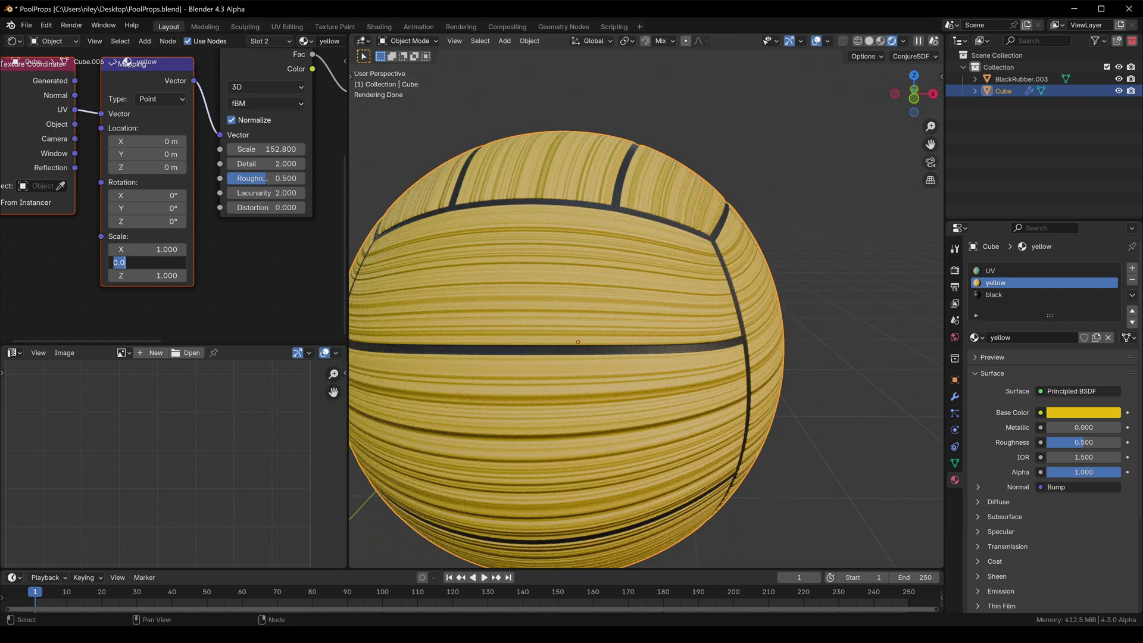
{"action": "key", "text": "Return"}
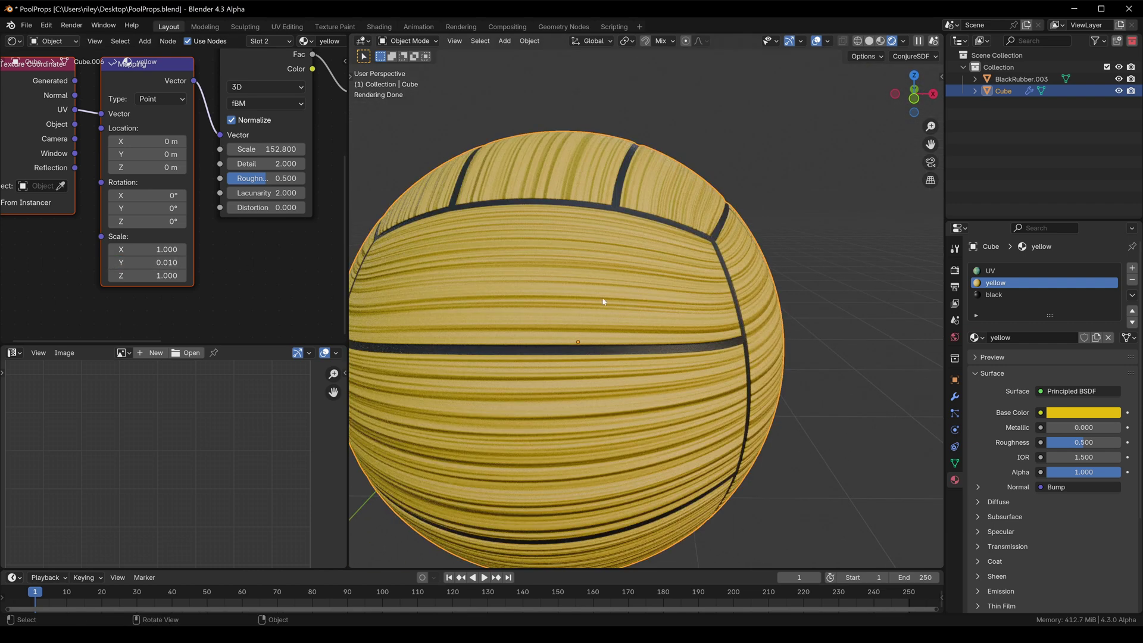
{"action": "middle_click_drag", "start_coordinate": [603, 301], "coordinate": [727, 300]}
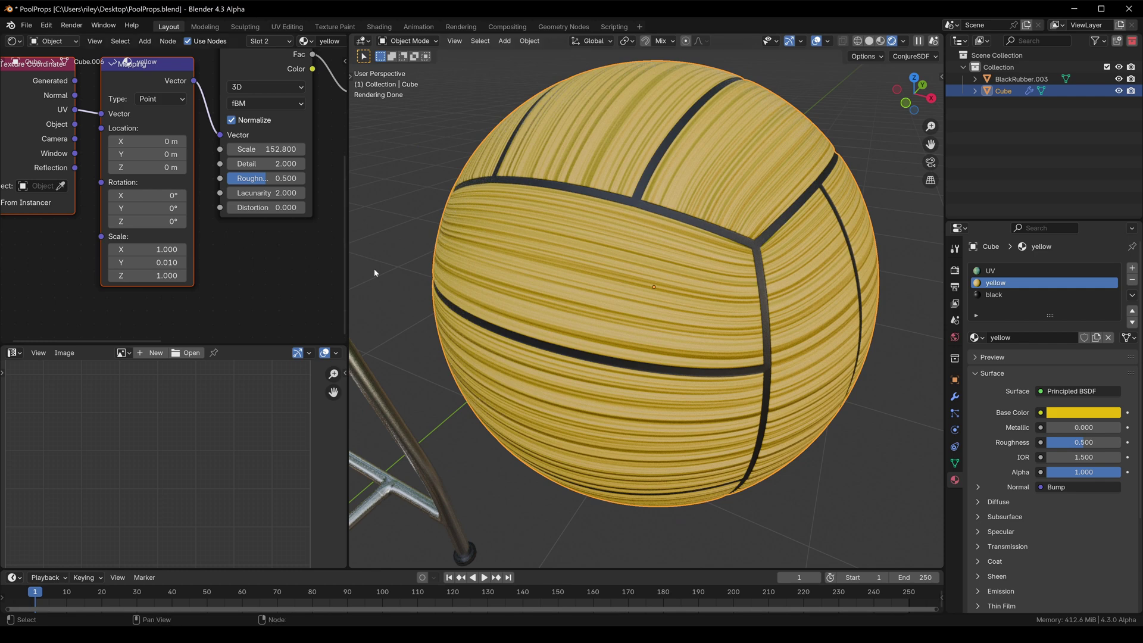
Raise the Noise Texture scale to 500 and then 1500, and inspect the stretched lines on the ball up close
{"action": "scroll", "coordinate": [655, 288], "scroll_direction": "down", "scroll_amount": 5}
{"action": "middle_click_drag", "start_coordinate": [791, 357], "coordinate": [697, 312]}
{"action": "scroll", "coordinate": [689, 331], "scroll_direction": "up", "scroll_amount": 2}
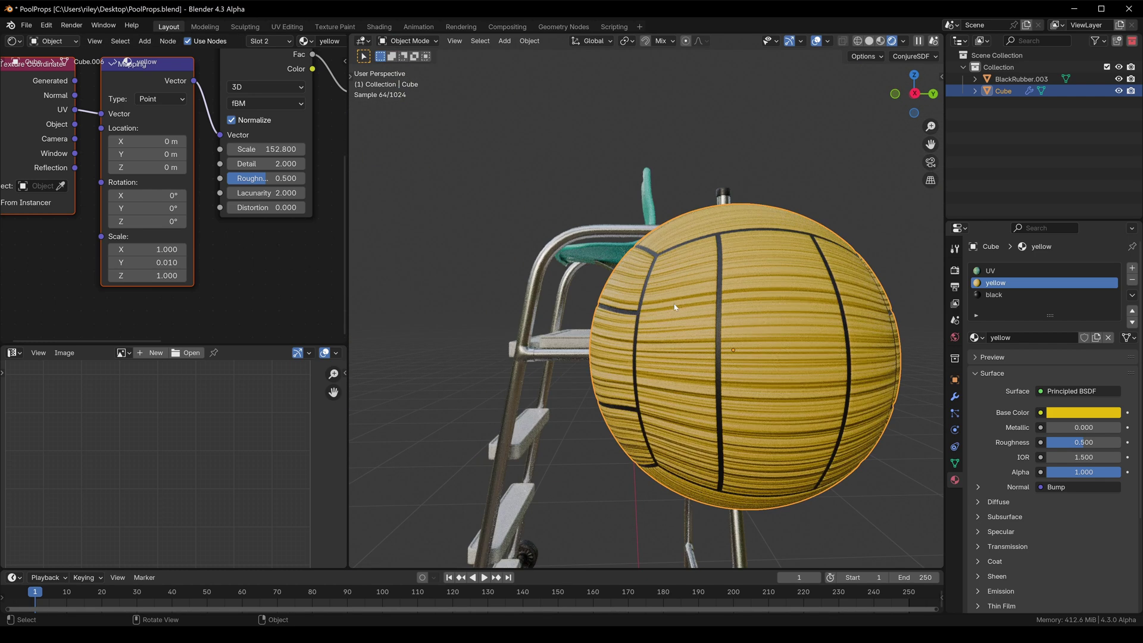
{"action": "middle_click_drag", "start_coordinate": [802, 320], "coordinate": [695, 312]}
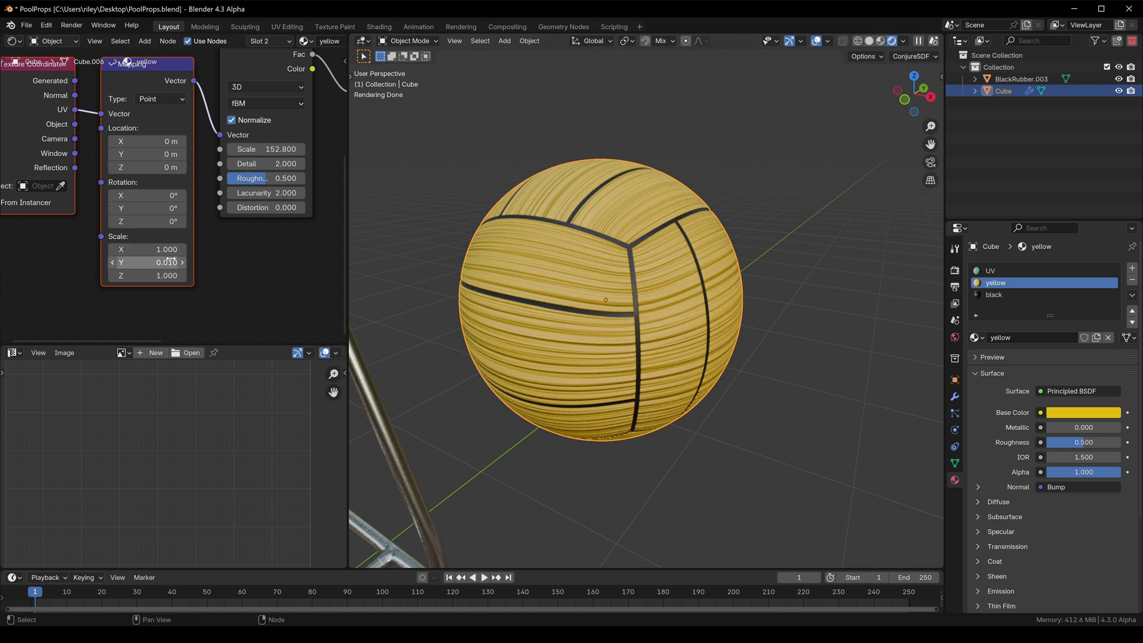
{"action": "middle_click_drag", "start_coordinate": [262, 207], "coordinate": [204, 263]}
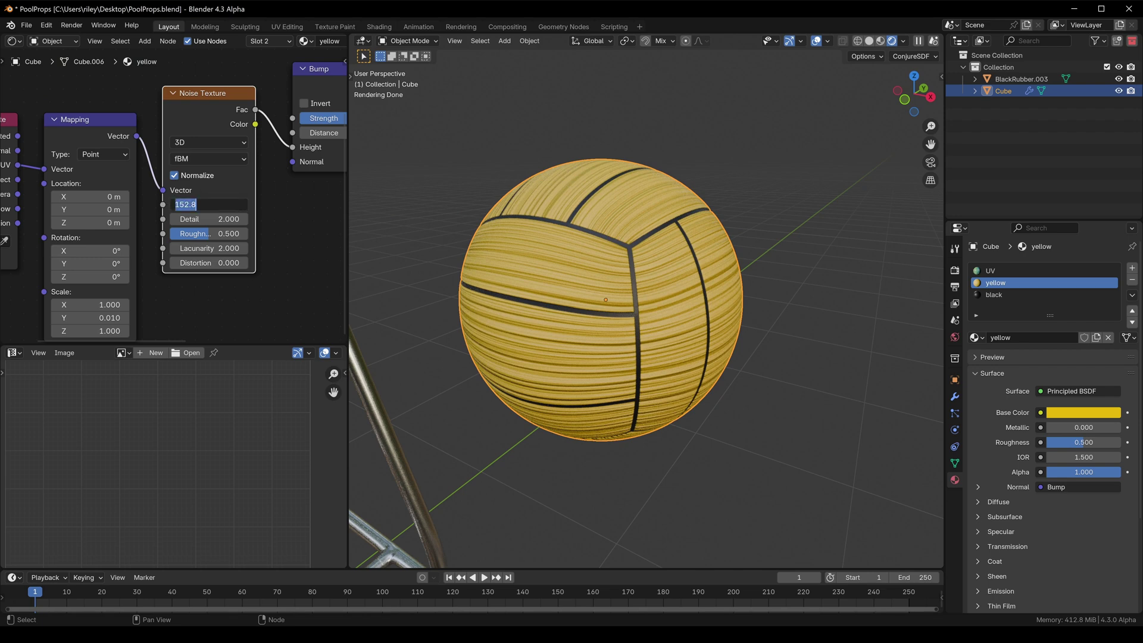
{"action": "type", "text": "0"}
{"action": "key", "text": "Return"}
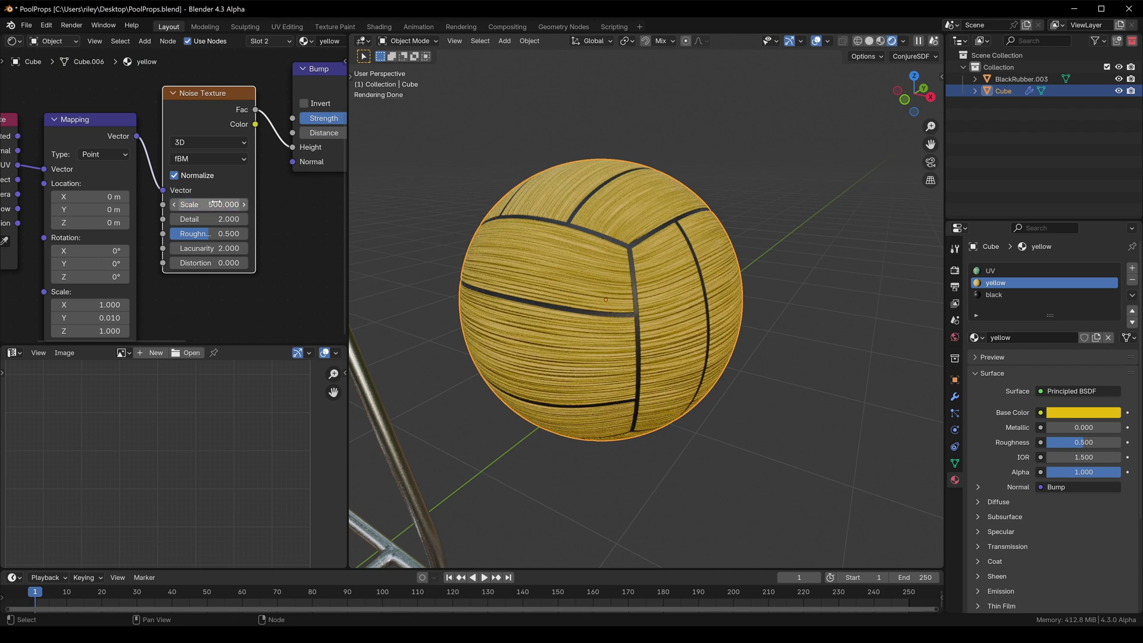
{"action": "type", "text": "00"}
{"action": "key", "text": "Return"}
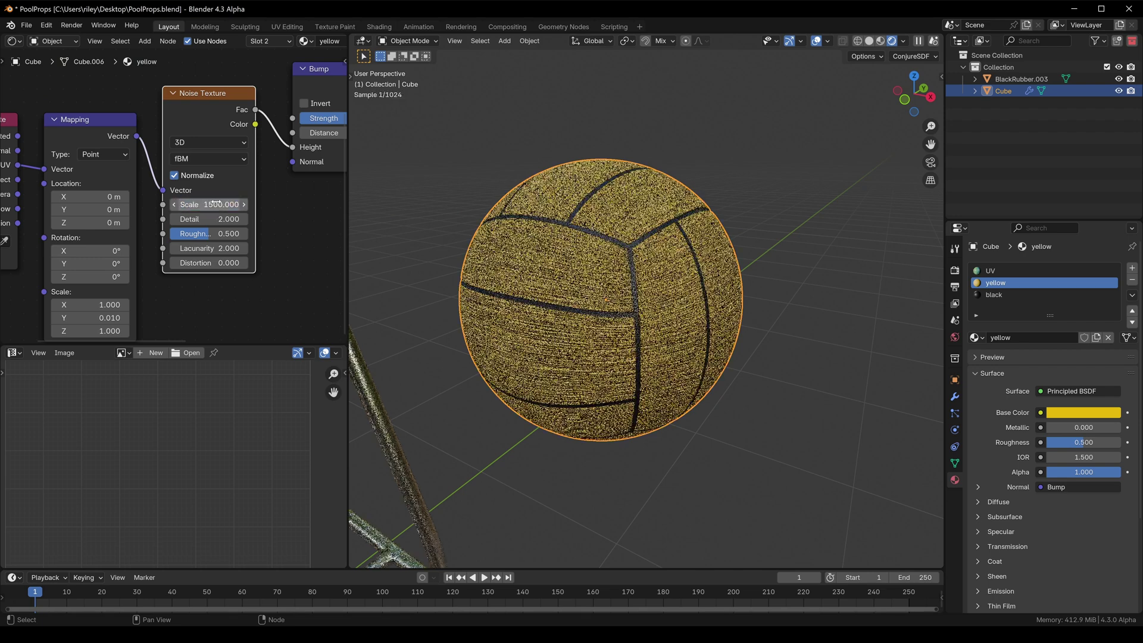
{"action": "middle_click_drag", "start_coordinate": [495, 243], "coordinate": [585, 274], "text": "ctrl"}
Set the Bump node's distance to 0.001 and check the softened lines on the ball
{"action": "scroll", "coordinate": [287, 244], "scroll_direction": "down", "scroll_amount": 3}
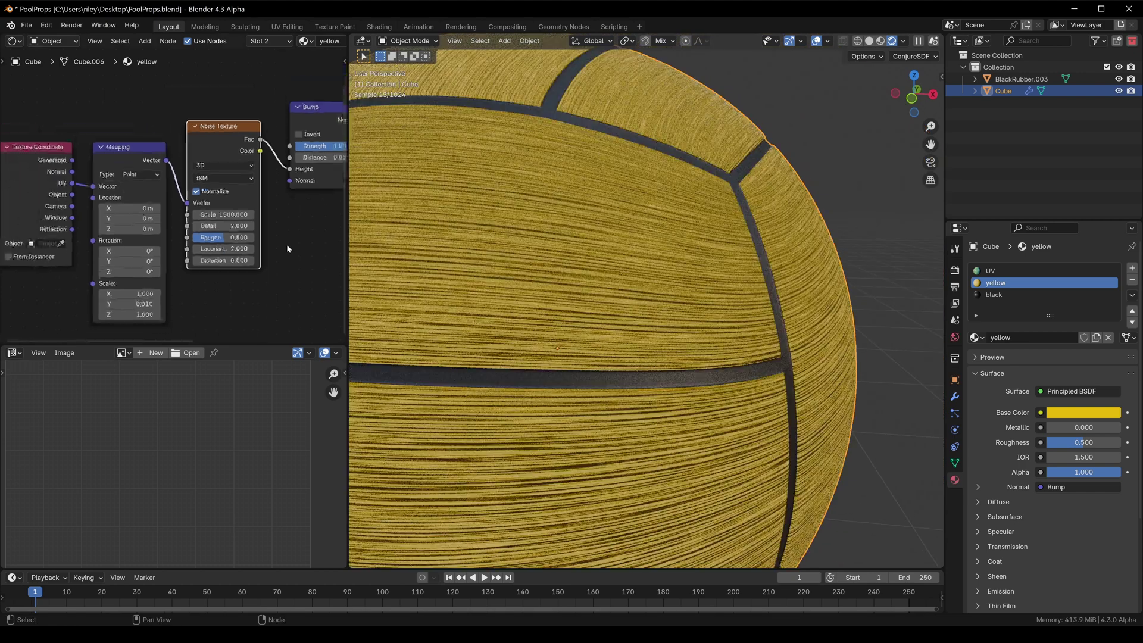
{"action": "middle_click_drag", "start_coordinate": [287, 245], "coordinate": [178, 269]}
{"action": "scroll", "coordinate": [224, 179], "scroll_direction": "up", "scroll_amount": 7}
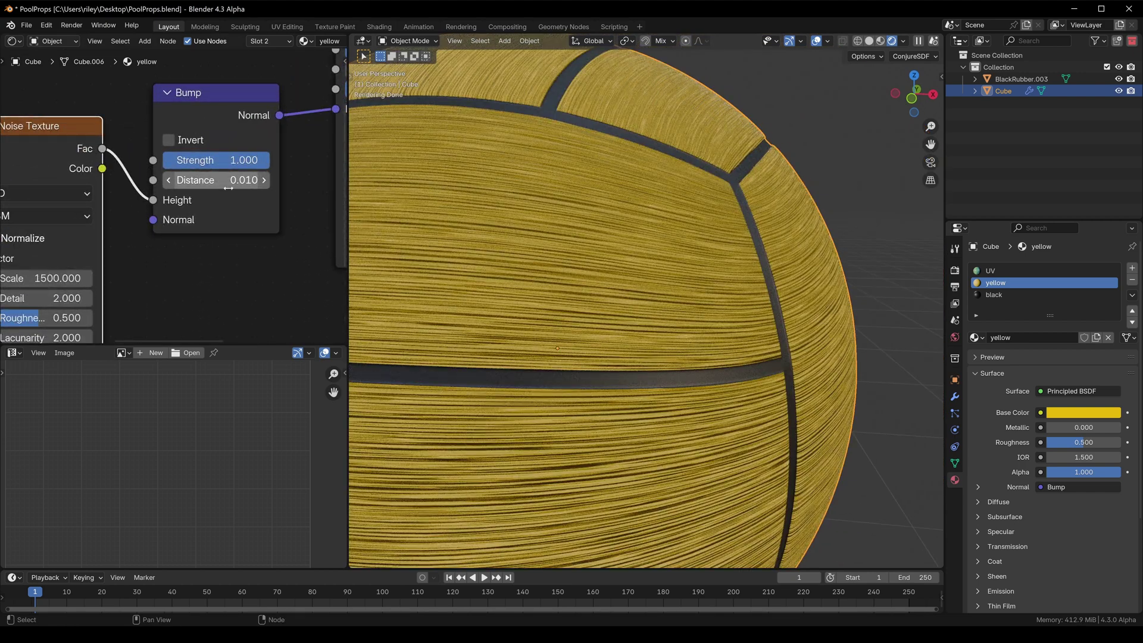
{"action": "double_click", "coordinate": [246, 182]}
{"action": "type", "text": ".001"}
{"action": "key", "text": "Return"}
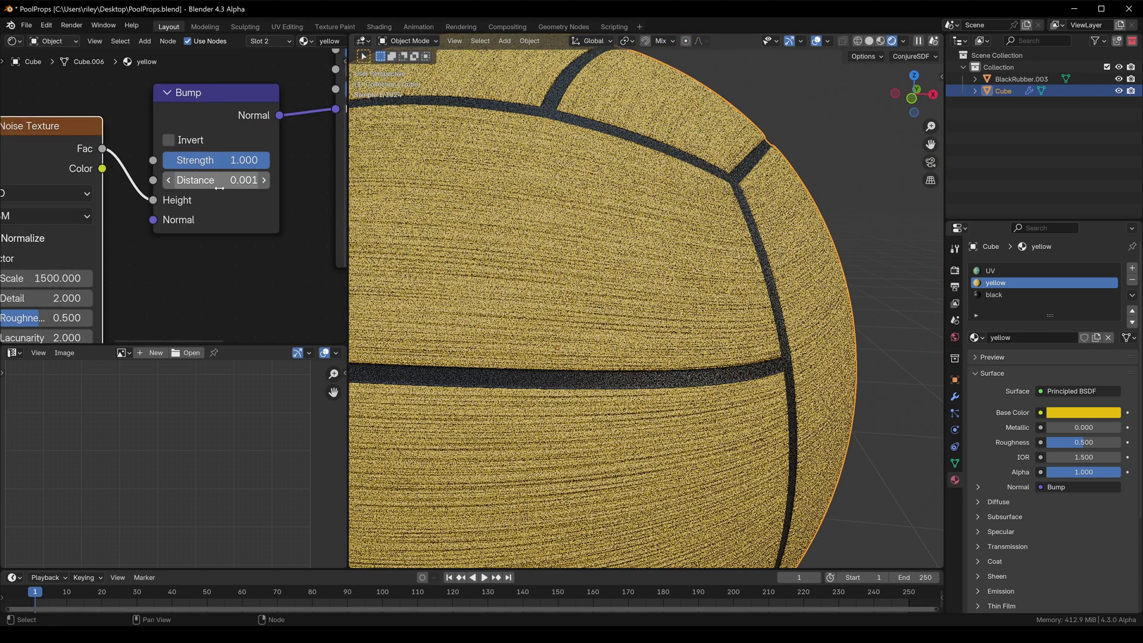
{"action": "scroll", "coordinate": [697, 196], "scroll_direction": "down", "scroll_amount": 4}
{"action": "middle_click_drag", "start_coordinate": [705, 200], "coordinate": [666, 219]}
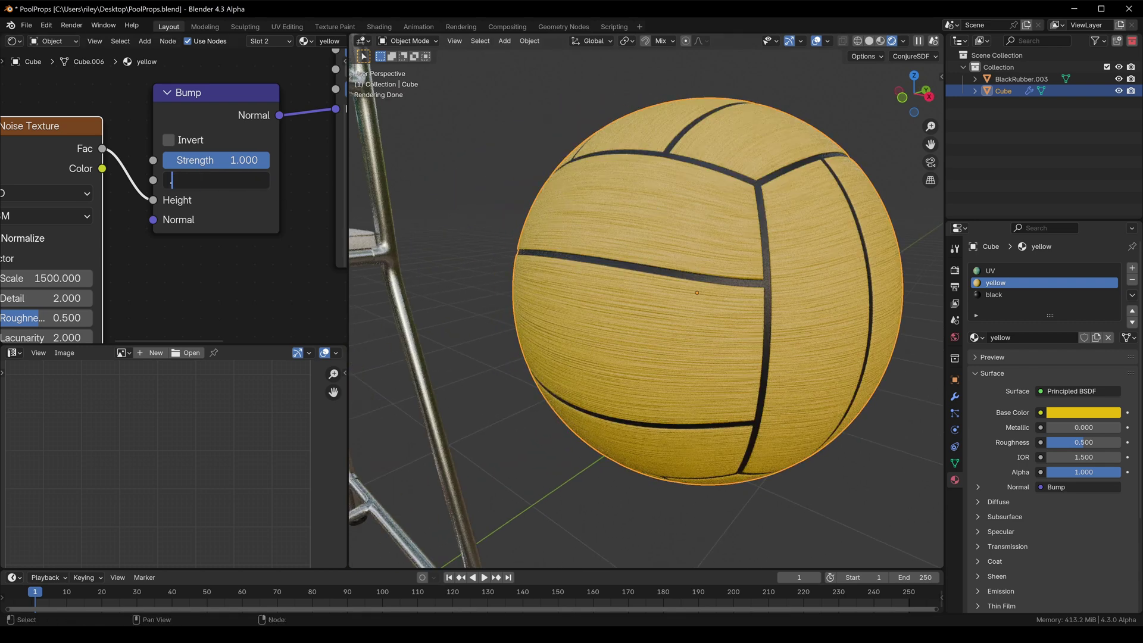
Set the Bump node's distance to 0.0005 and view the ball from another angle
{"action": "type", "text": ".0005"}
{"action": "key", "text": "Return"}
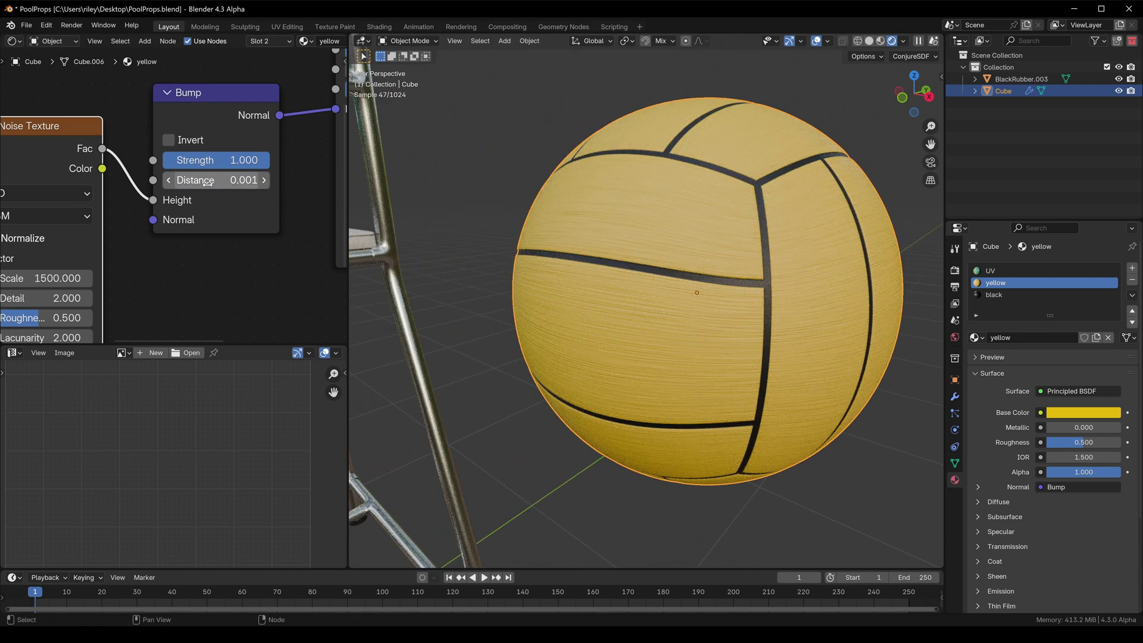
{"action": "middle_click_drag", "start_coordinate": [639, 334], "coordinate": [686, 285]}
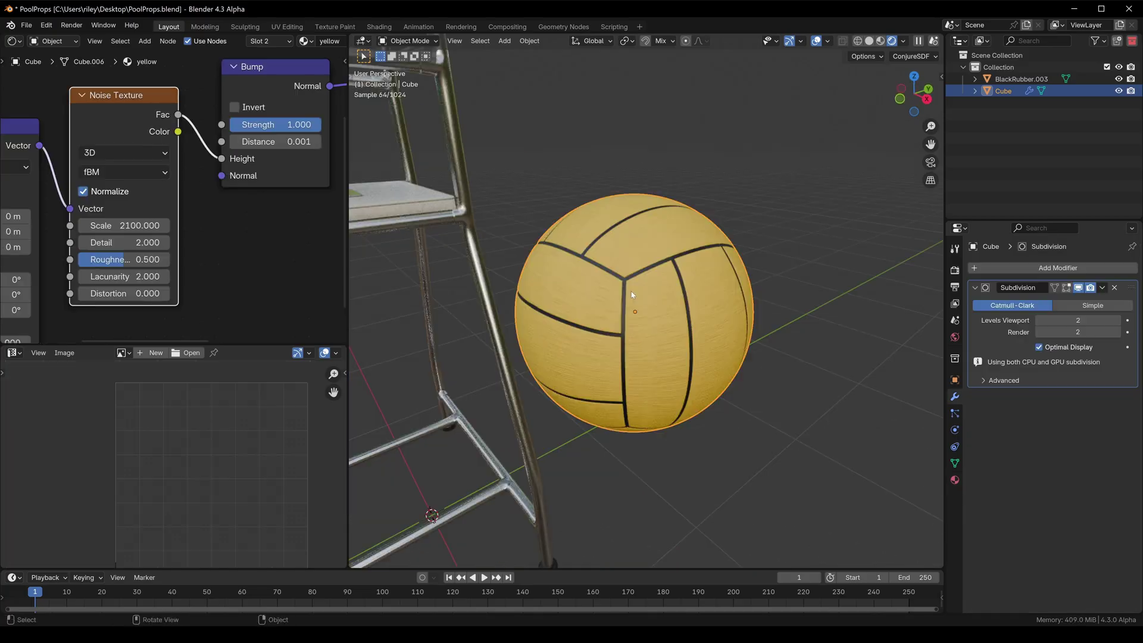
Examine the fine line texture on the yellow panels up close and from several angles
{"action": "scroll", "coordinate": [631, 291], "scroll_direction": "up", "scroll_amount": 5}
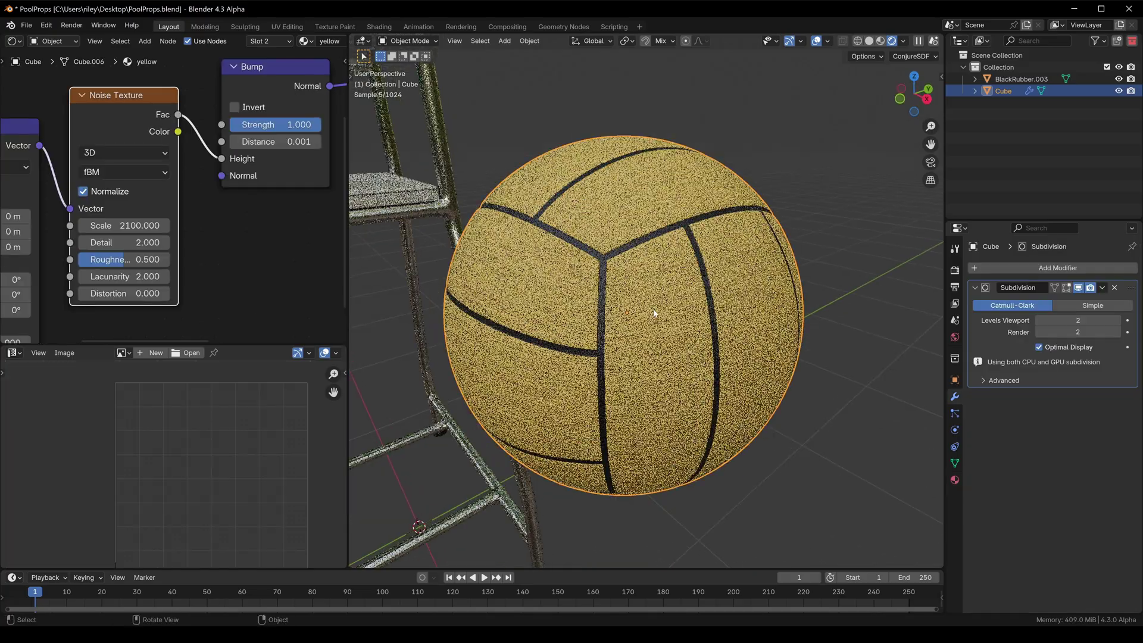
{"action": "middle_click_drag", "start_coordinate": [633, 332], "coordinate": [740, 255]}
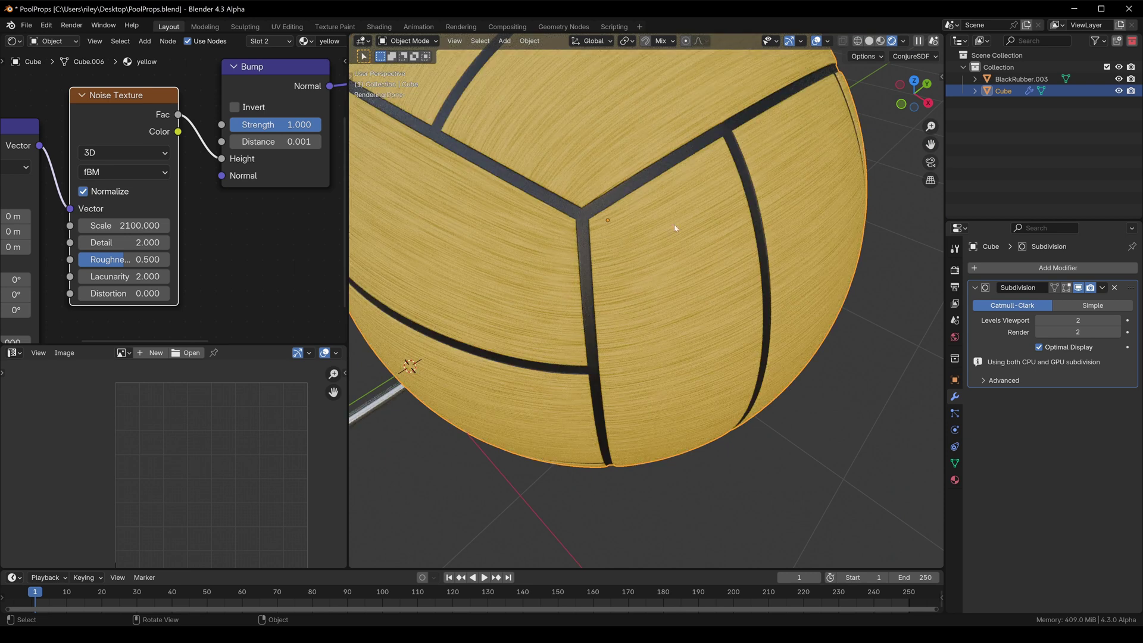
{"action": "scroll", "coordinate": [649, 262], "scroll_direction": "down", "scroll_amount": 4}
{"action": "middle_click_drag", "start_coordinate": [653, 321], "coordinate": [656, 265]}
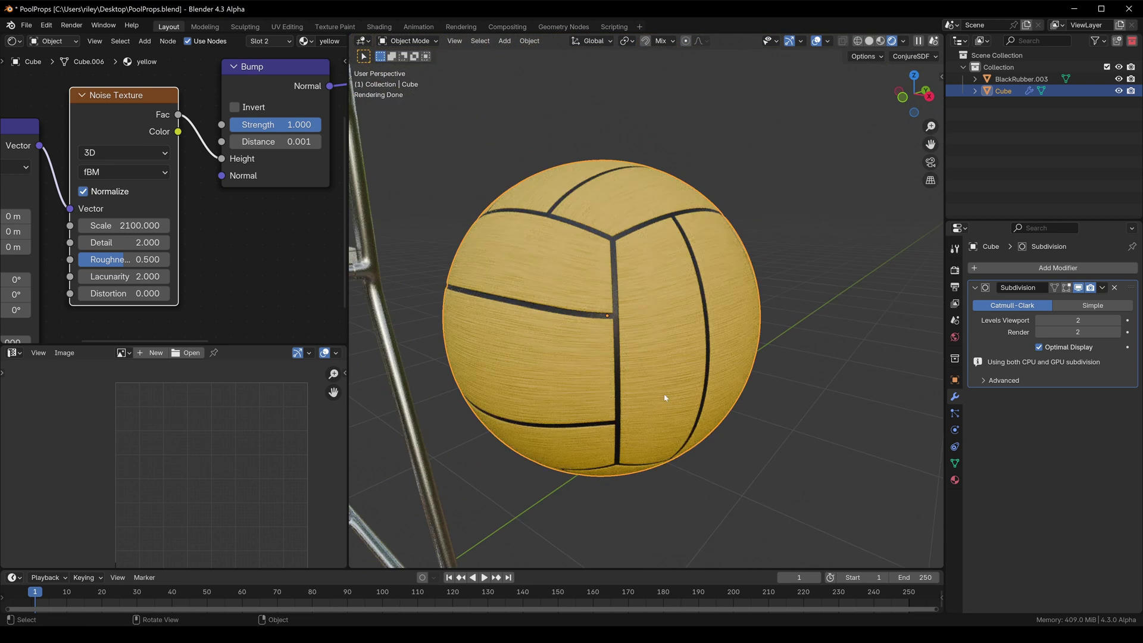
{"action": "middle_click_drag", "start_coordinate": [554, 253], "coordinate": [551, 261]}
{"action": "middle_click_drag", "start_coordinate": [523, 381], "coordinate": [537, 474]}
{"action": "middle_click_drag", "start_coordinate": [639, 329], "coordinate": [589, 309], "text": "shift"}
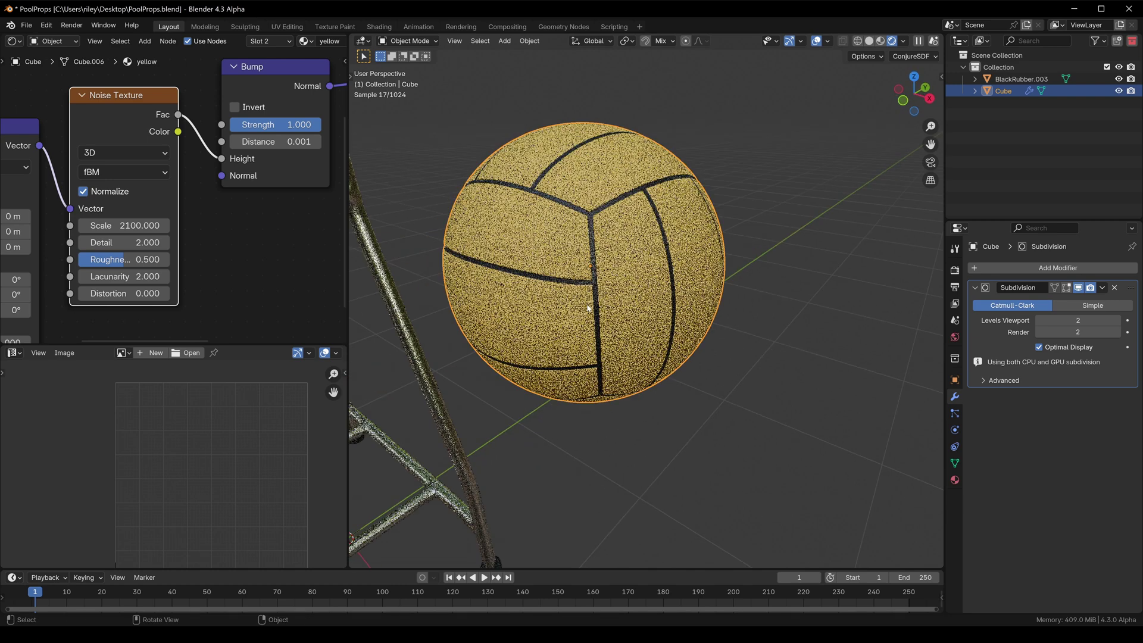
Select the ball's whole mesh in Edit Mode and compare its UV layout with the line texture on the surface
{"action": "scroll", "coordinate": [613, 260], "scroll_direction": "up", "scroll_amount": 2}
{"action": "key", "text": "Tab"}
{"action": "key", "text": "a"}
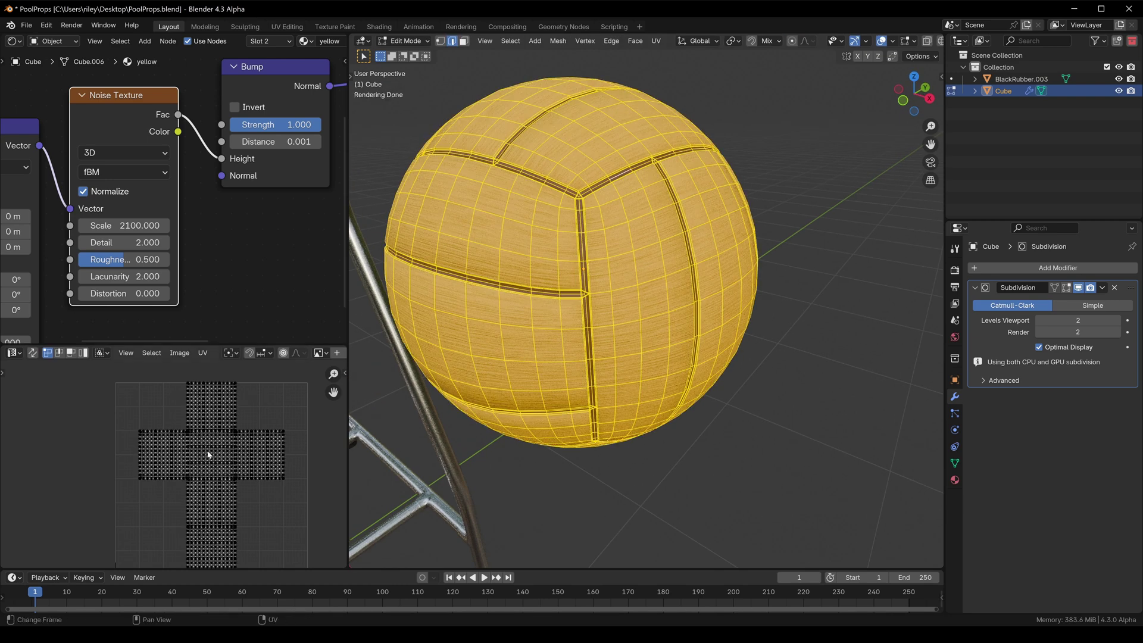
{"action": "scroll", "coordinate": [208, 454], "scroll_direction": "up", "scroll_amount": 6}
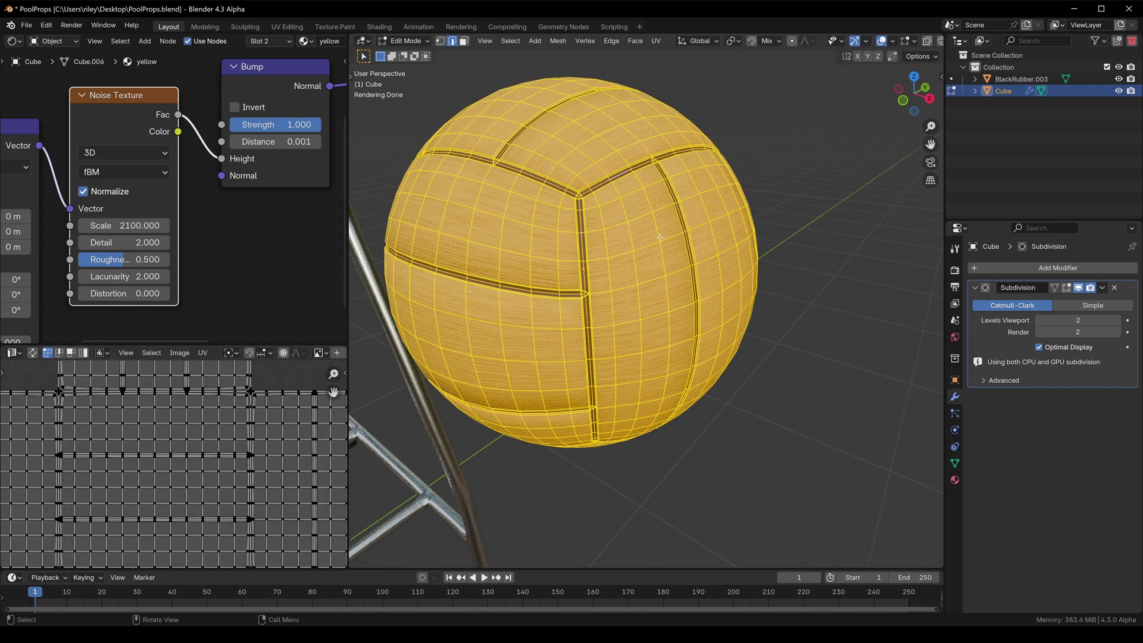
{"action": "middle_click_drag", "start_coordinate": [637, 241], "coordinate": [629, 304], "text": "shift"}
{"action": "scroll", "coordinate": [625, 258], "scroll_direction": "up", "scroll_amount": 4}
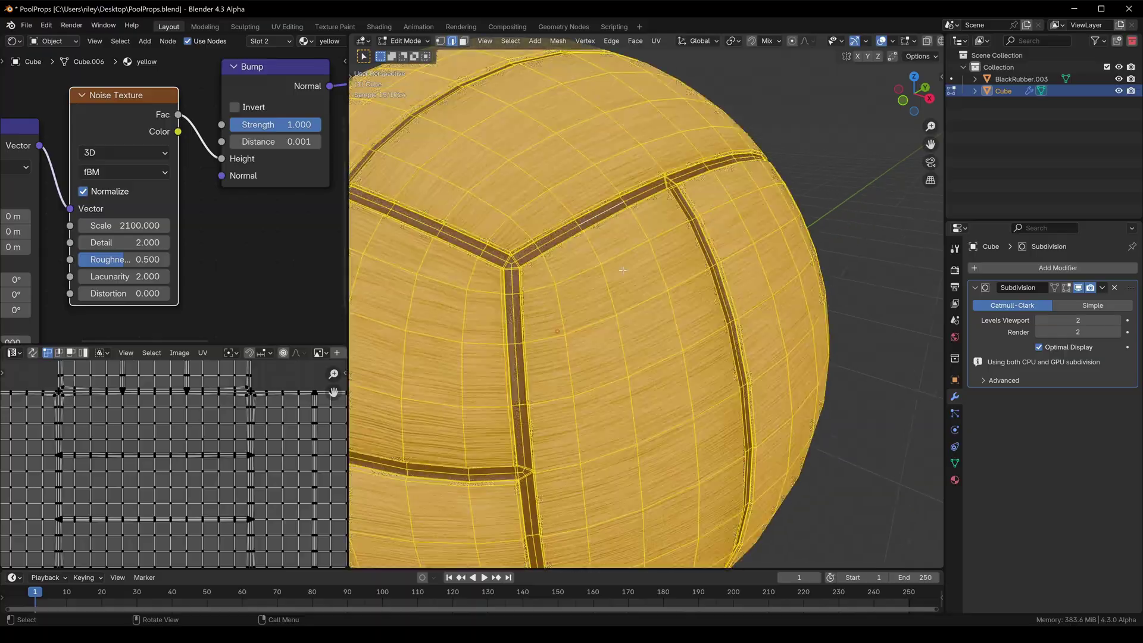
{"action": "middle_click_drag", "start_coordinate": [525, 260], "coordinate": [505, 258]}
{"action": "scroll", "coordinate": [503, 258], "scroll_direction": "up", "scroll_amount": 2}
Select the edge loops along both sides of the grooves between the ball's panels, working through every junction
{"action": "scroll", "coordinate": [504, 258], "scroll_direction": "up", "scroll_amount": 6}
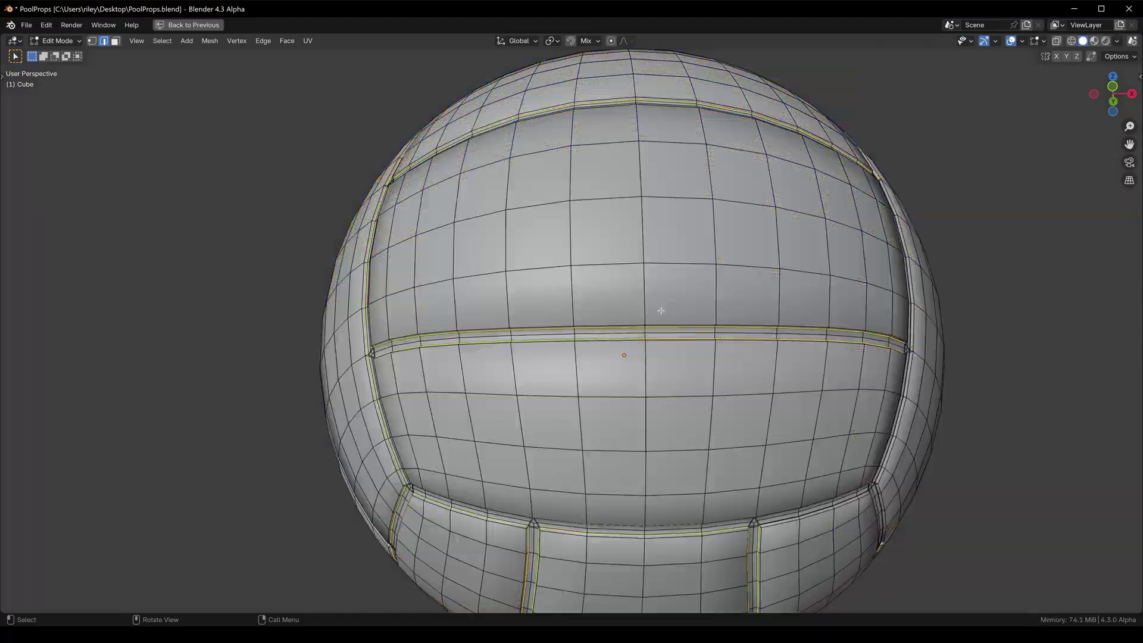
{"action": "mouse_move", "coordinate": [661, 309]}
{"action": "middle_mouse_down", "text": "shift"}
{"action": "mouse_move", "coordinate": [522, 263]}
{"action": "mouse_move", "coordinate": [457, 423]}
{"action": "mouse_move", "coordinate": [337, 439]}
{"action": "mouse_move", "coordinate": [381, 381]}
{"action": "mouse_move", "coordinate": [464, 312]}
{"action": "mouse_move", "coordinate": [555, 406]}
{"action": "middle_mouse_up", "text": "shift"}
{"action": "scroll", "coordinate": [456, 423], "scroll_direction": "up", "scroll_amount": 5}
{"action": "middle_click_drag", "start_coordinate": [505, 249], "coordinate": [527, 246]}
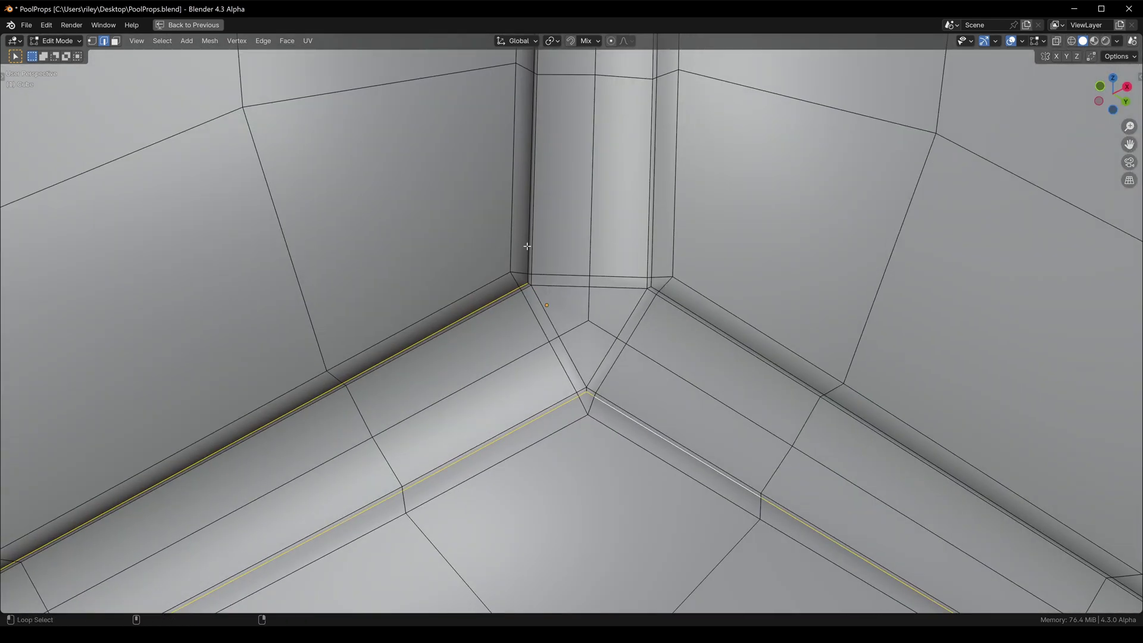
{"action": "scroll", "coordinate": [608, 319], "scroll_direction": "down", "scroll_amount": 8}
{"action": "middle_click_drag", "start_coordinate": [608, 319], "coordinate": [384, 288], "text": "shift"}
{"action": "scroll", "coordinate": [623, 420], "scroll_direction": "up", "scroll_amount": 6}
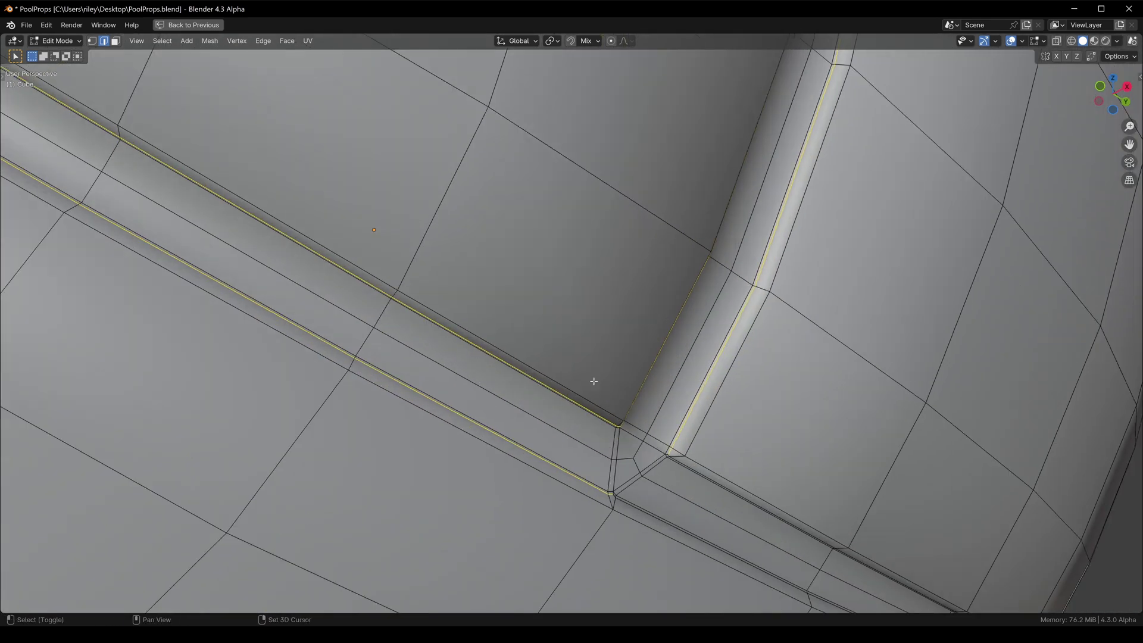
{"action": "middle_click_drag", "start_coordinate": [592, 381], "coordinate": [523, 266], "text": "shift"}
{"action": "middle_click_drag", "start_coordinate": [522, 265], "coordinate": [675, 331]}
{"action": "scroll", "coordinate": [613, 327], "scroll_direction": "up", "scroll_amount": 5}
{"action": "left_click", "coordinate": [597, 331], "text": "alt+shift"}
{"action": "scroll", "coordinate": [606, 412], "scroll_direction": "down", "scroll_amount": 8}
{"action": "scroll", "coordinate": [635, 354], "scroll_direction": "up", "scroll_amount": 4}
{"action": "middle_click_drag", "start_coordinate": [941, 259], "coordinate": [619, 273], "text": "shift"}
{"action": "scroll", "coordinate": [635, 354], "scroll_direction": "down", "scroll_amount": 7}
{"action": "scroll", "coordinate": [636, 354], "scroll_direction": "down", "scroll_amount": 6}
{"action": "scroll", "coordinate": [684, 273], "scroll_direction": "up", "scroll_amount": 10}
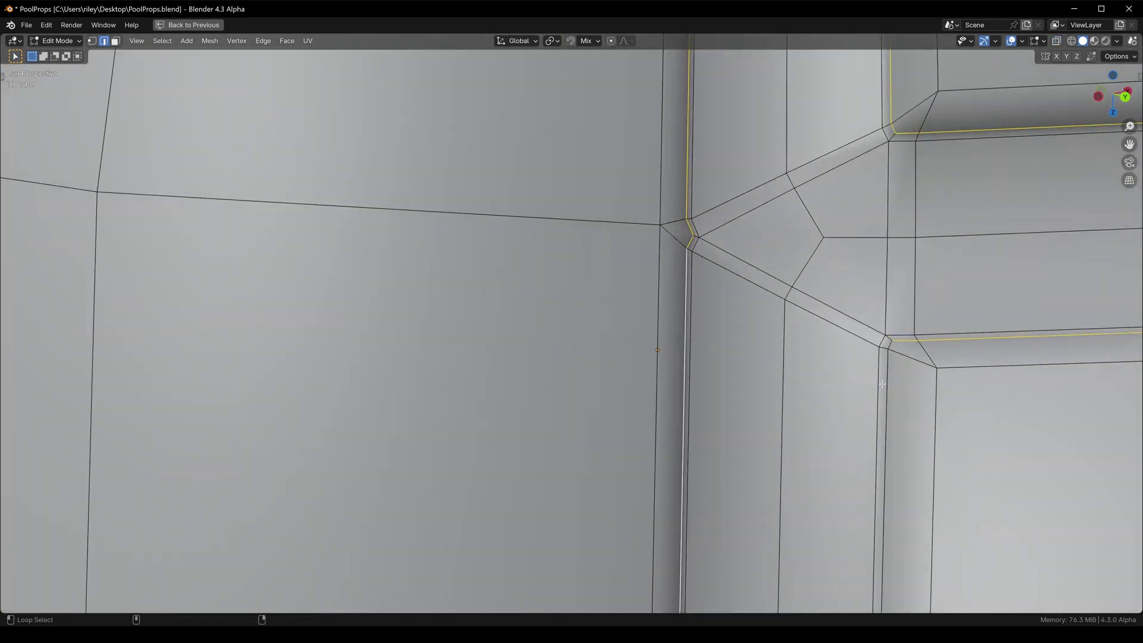
{"action": "scroll", "coordinate": [884, 386], "scroll_direction": "down", "scroll_amount": 10}
{"action": "middle_click_drag", "start_coordinate": [885, 386], "coordinate": [620, 234]}
{"action": "scroll", "coordinate": [520, 187], "scroll_direction": "up", "scroll_amount": 10}
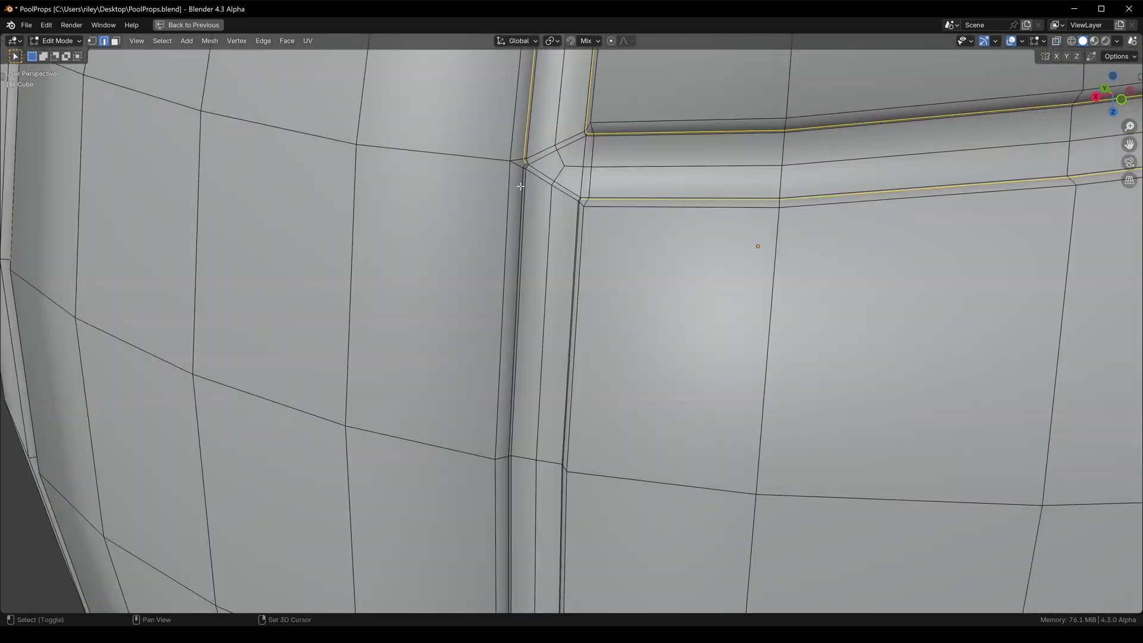
Check the selected groove edge loops around the whole ball in X-ray view
{"action": "scroll", "coordinate": [591, 198], "scroll_direction": "down", "scroll_amount": 10}
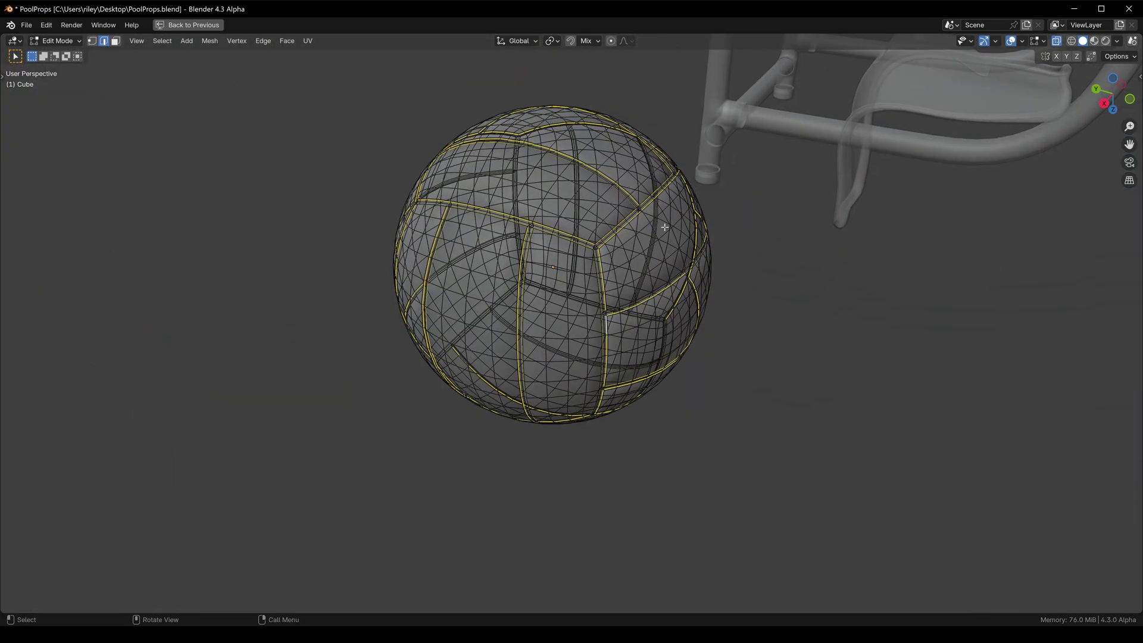
{"action": "middle_click_drag", "start_coordinate": [665, 227], "coordinate": [599, 241]}
{"action": "middle_click_drag", "start_coordinate": [600, 241], "coordinate": [597, 359]}
{"action": "scroll", "coordinate": [599, 369], "scroll_direction": "down", "scroll_amount": 4}
{"action": "middle_click_drag", "start_coordinate": [597, 447], "coordinate": [691, 268]}
Turn X-ray off, restore the full layout, mark the selected groove edges as UV seams and deselect them
{"action": "key", "text": "ctrl+space"}
{"action": "key", "text": "alt+z"}
{"action": "scroll", "coordinate": [701, 268], "scroll_direction": "up", "scroll_amount": 4}
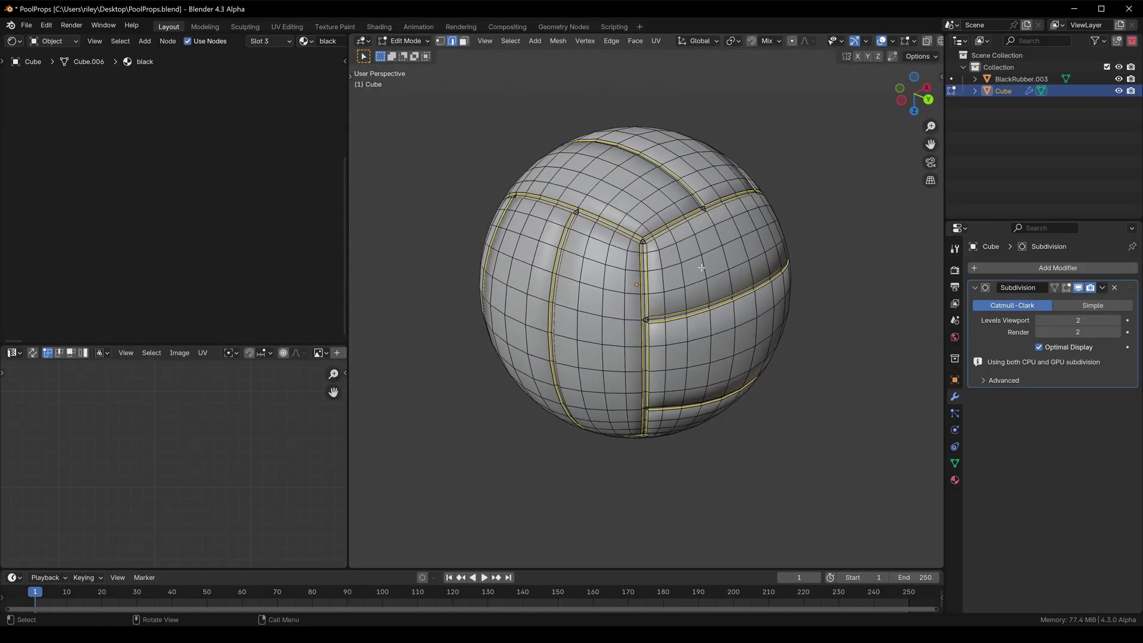
{"action": "key", "text": "u"}
{"action": "left_click", "coordinate": [674, 393]}
{"action": "key", "text": "alt+a"}
Unwrap the whole ball mesh along its seams and frame the resulting UV islands
{"action": "key", "text": "n"}
{"action": "middle_click_drag", "start_coordinate": [665, 298], "coordinate": [573, 311]}
{"action": "key", "text": "a"}
{"action": "key", "text": "u"}
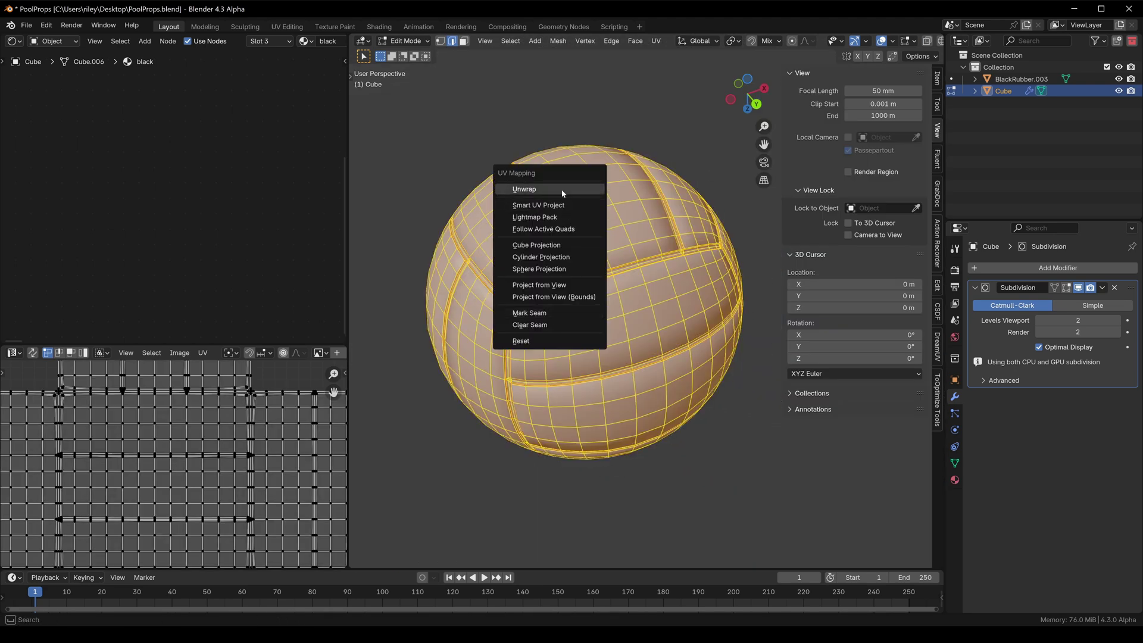
{"action": "left_click", "coordinate": [539, 192]}
{"action": "scroll", "coordinate": [221, 436], "scroll_direction": "up", "scroll_amount": 8}
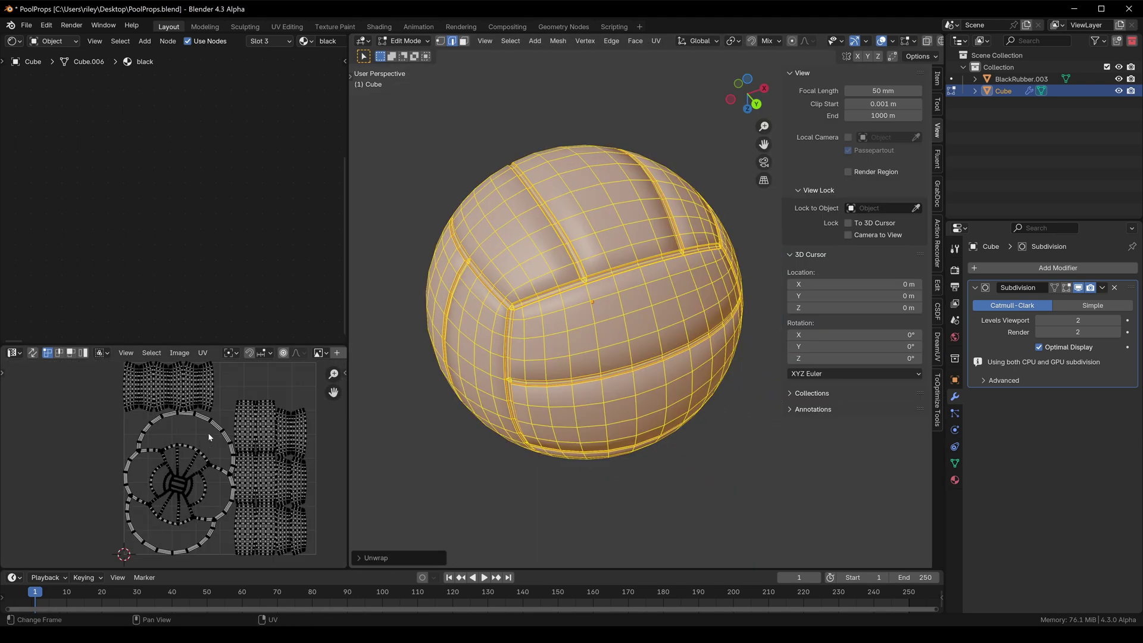
{"action": "key", "text": "Home"}
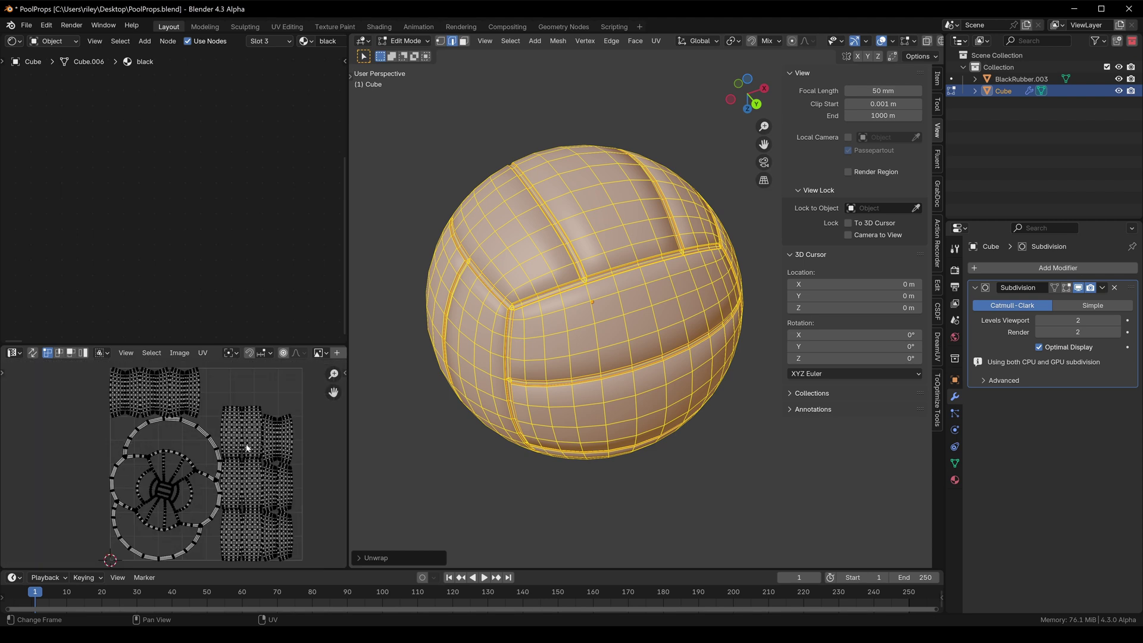
Inspect the groove UV island and select only the faces assigned to the black material
{"action": "scroll", "coordinate": [205, 488], "scroll_direction": "up", "scroll_amount": 4}
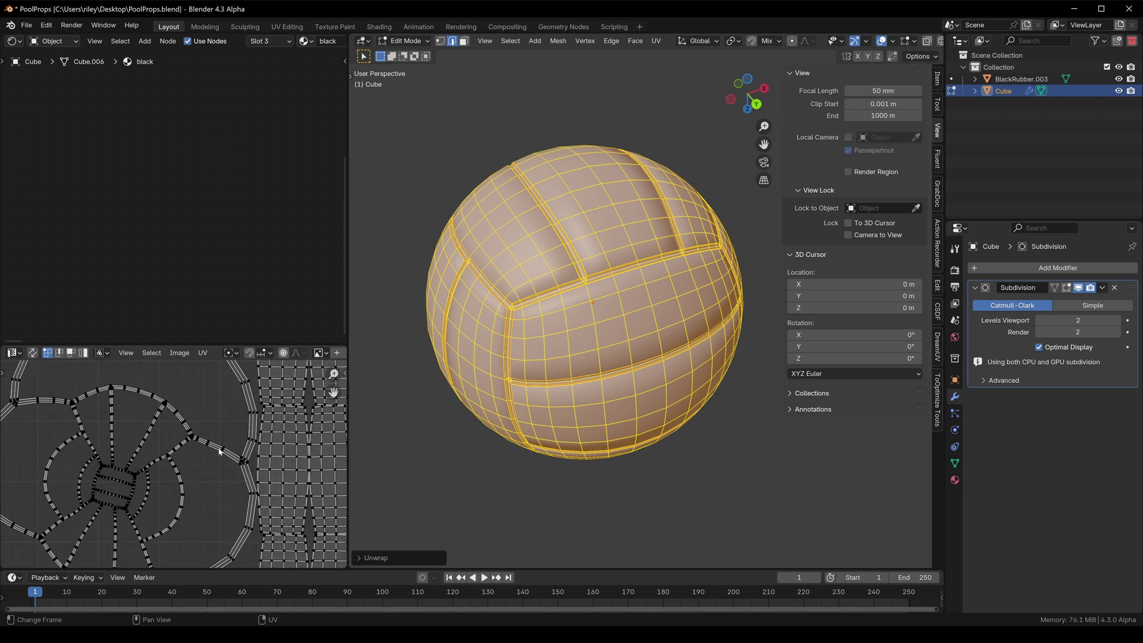
{"action": "scroll", "coordinate": [673, 270], "scroll_direction": "up", "scroll_amount": 5}
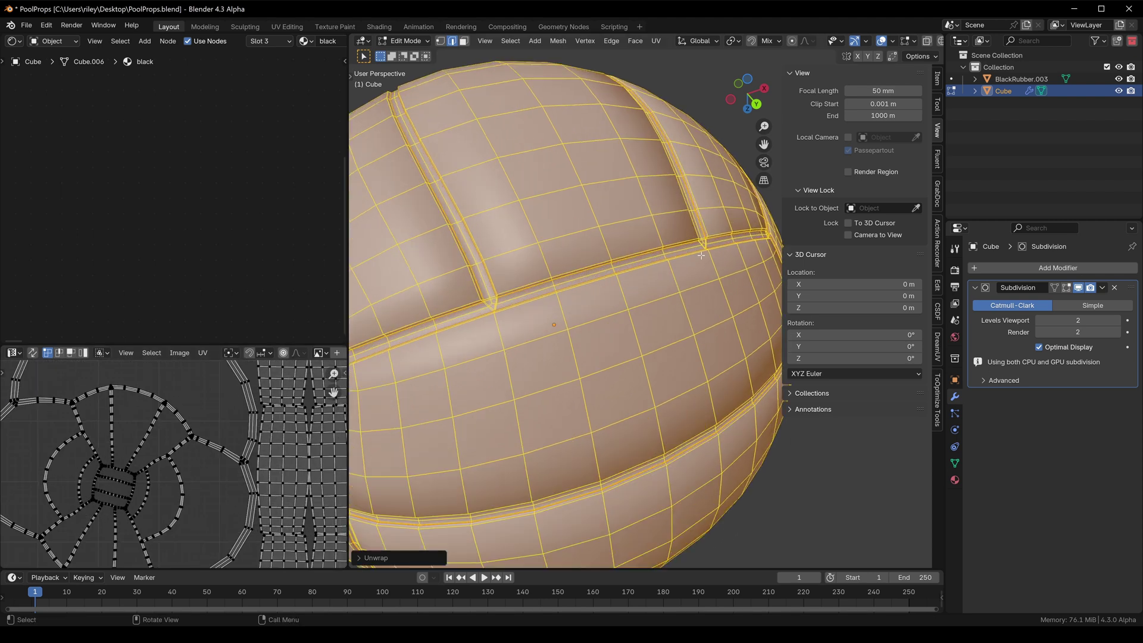
{"action": "scroll", "coordinate": [702, 268], "scroll_direction": "up", "scroll_amount": 2}
{"action": "scroll", "coordinate": [702, 267], "scroll_direction": "down", "scroll_amount": 2}
{"action": "key", "text": "alt+a"}
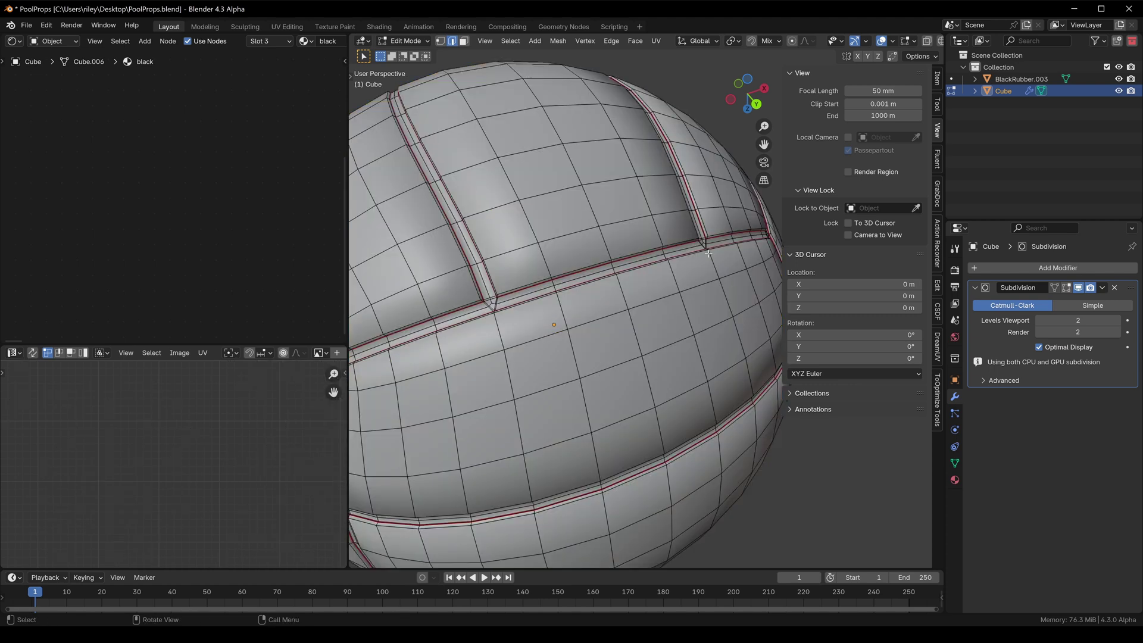
{"action": "left_click", "coordinate": [954, 480]}
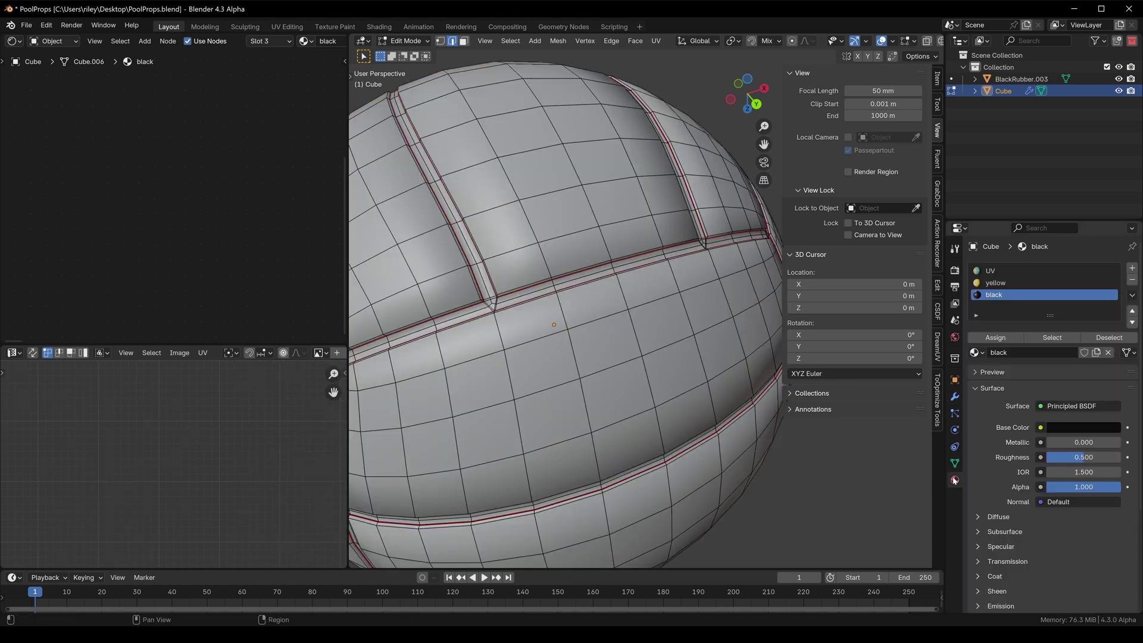
{"action": "left_click", "coordinate": [1052, 338]}
{"action": "scroll", "coordinate": [581, 284], "scroll_direction": "down", "scroll_amount": 3}
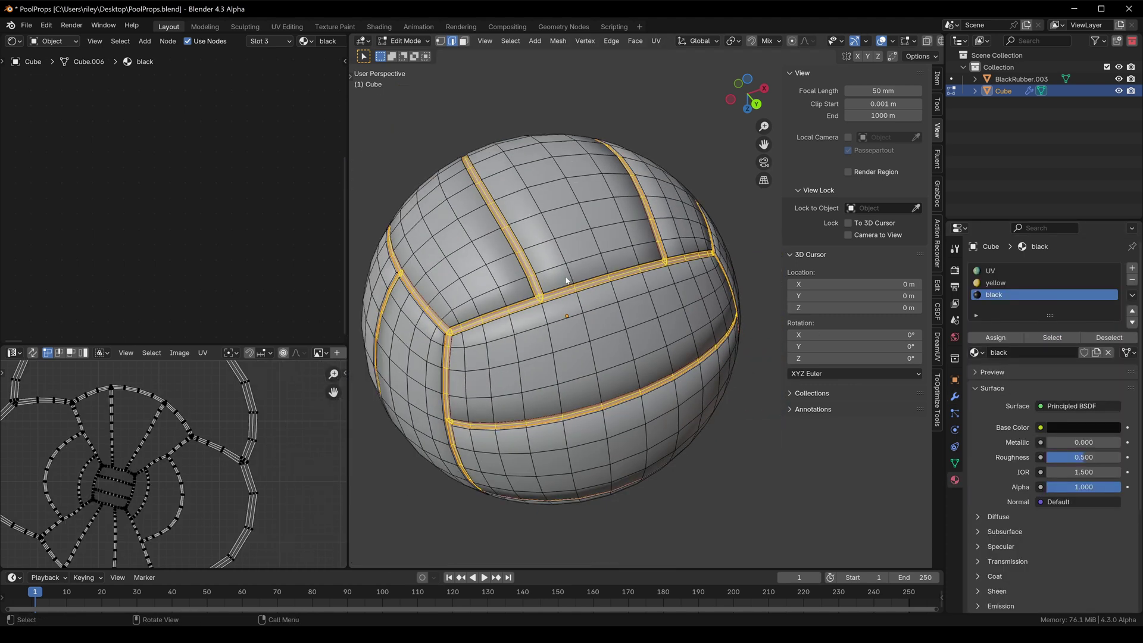
Unwrap the selected black groove faces with Smart UV Project, keeping the default settings
{"action": "key", "text": "u"}
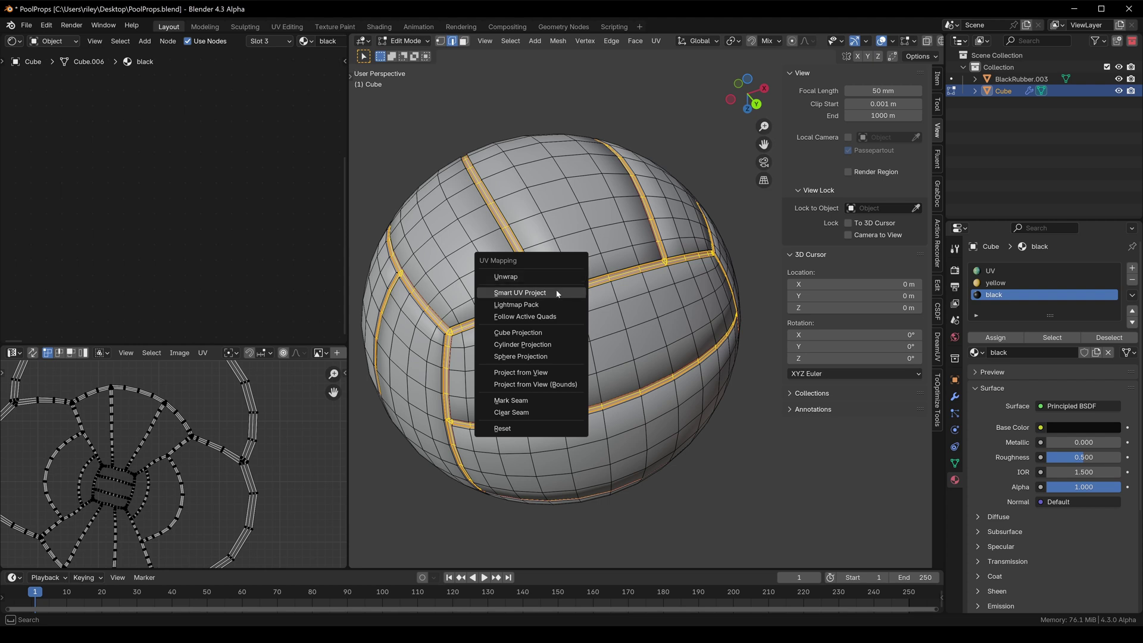
{"action": "left_click", "coordinate": [536, 293]}
{"action": "left_click", "coordinate": [528, 403]}
{"action": "scroll", "coordinate": [196, 442], "scroll_direction": "down", "scroll_amount": 5}
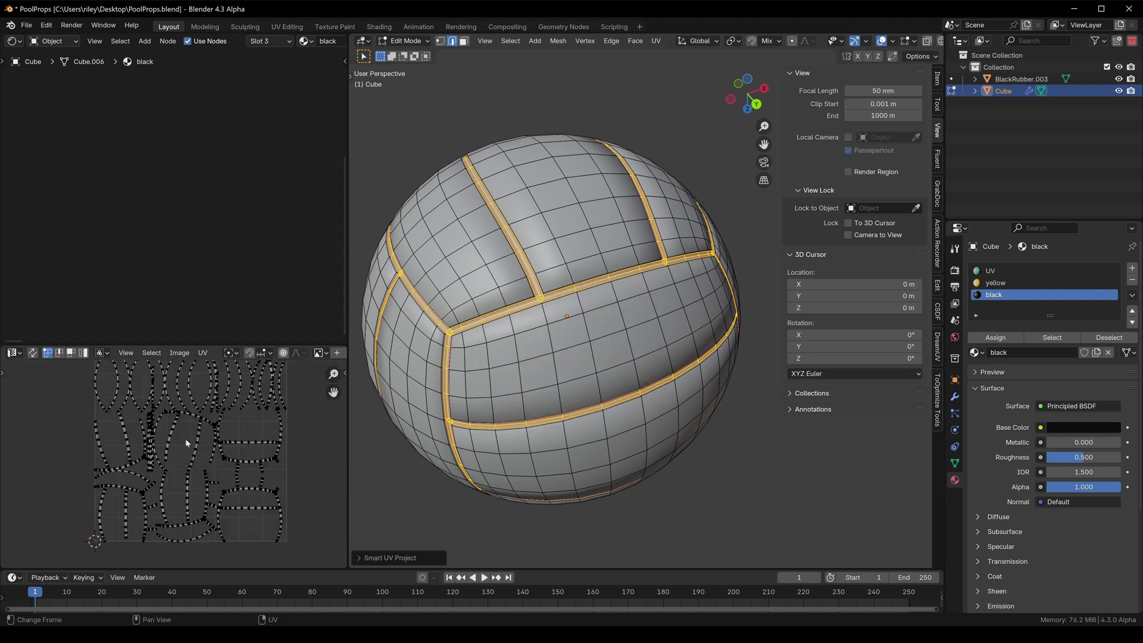
Mark UV seams from the islands across the whole ball mesh, then deselect everything to check the seams along the grooves
{"action": "key", "text": "a"}
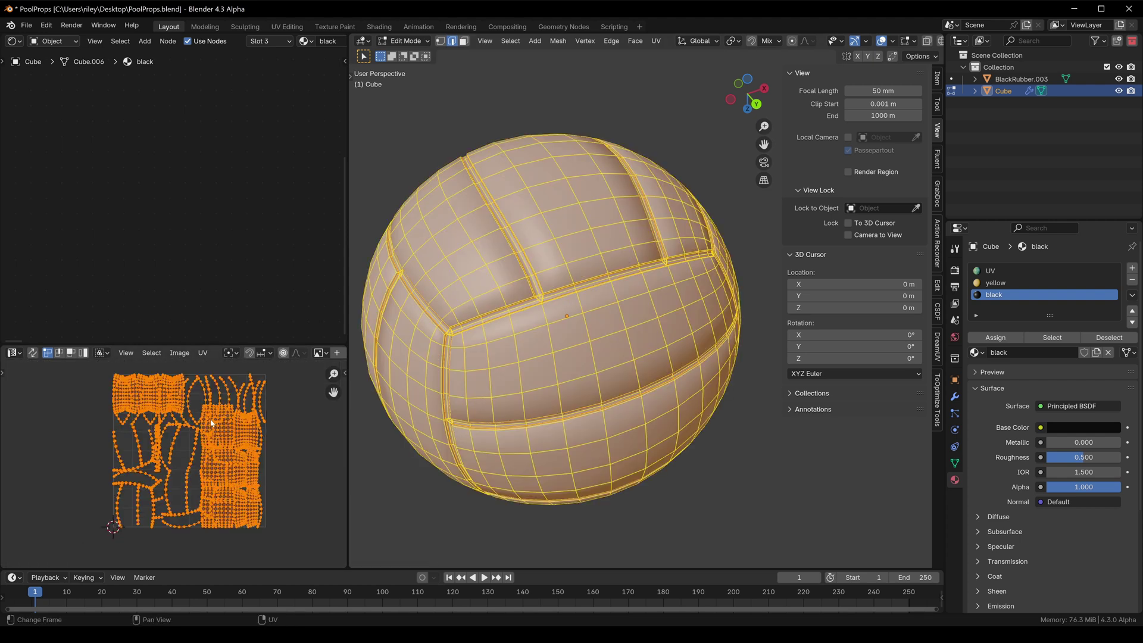
{"action": "key", "text": "F3"}
{"action": "key", "text": "Return"}
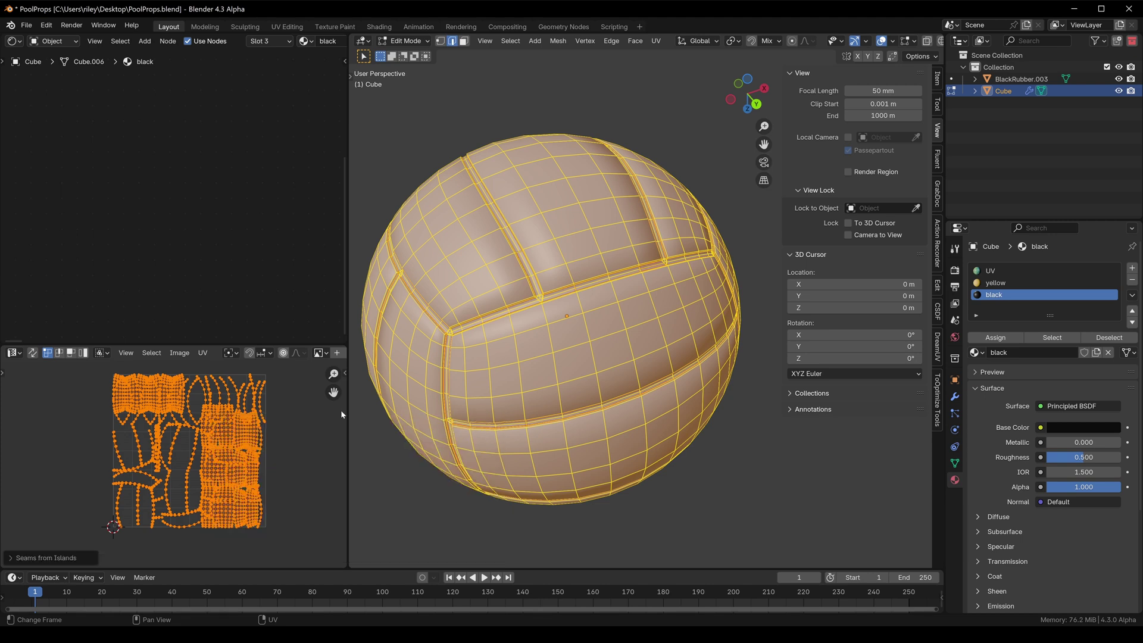
{"action": "scroll", "coordinate": [551, 299], "scroll_direction": "up", "scroll_amount": 5}
{"action": "key", "text": "alt+a"}
{"action": "scroll", "coordinate": [531, 309], "scroll_direction": "down", "scroll_amount": 4}
{"action": "middle_click_drag", "start_coordinate": [531, 309], "coordinate": [562, 306]}
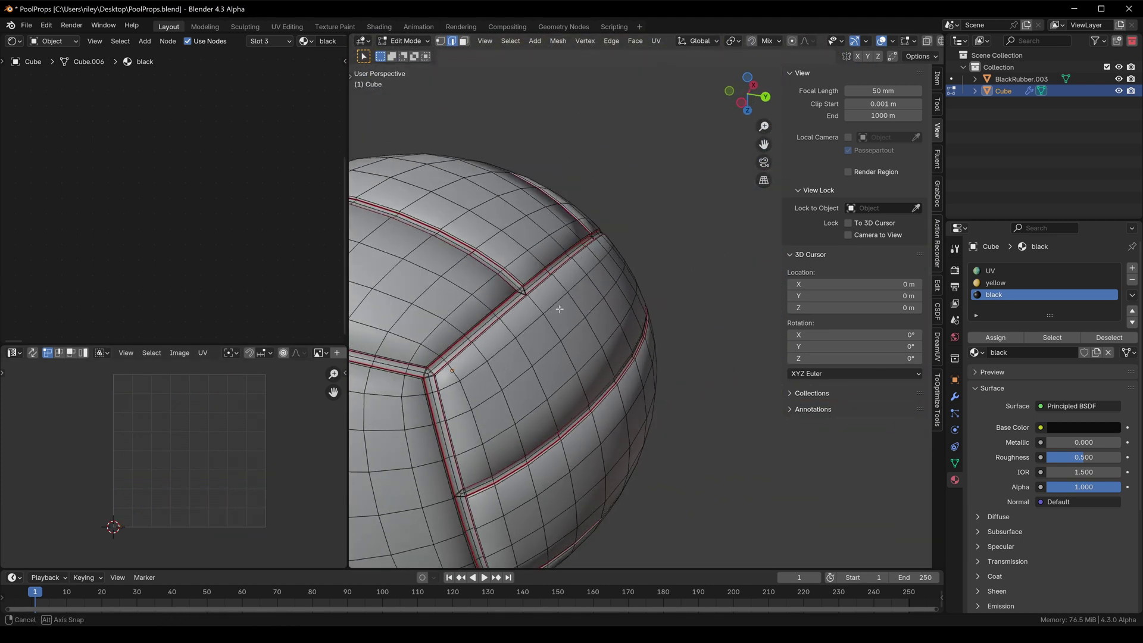
{"action": "middle_click_drag", "start_coordinate": [439, 395], "coordinate": [544, 332], "text": "shift"}
Unwrap the whole ball mesh along its updated seams and check the resulting UV islands
{"action": "key", "text": "a"}
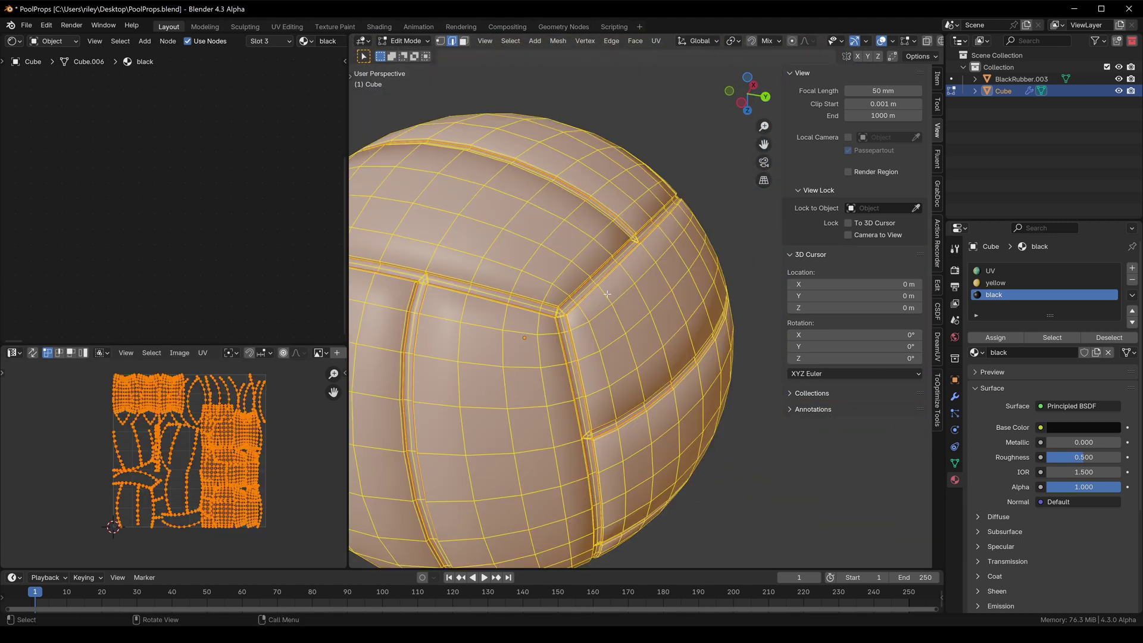
{"action": "key", "text": "u"}
{"action": "left_click", "coordinate": [590, 279]}
{"action": "scroll", "coordinate": [187, 431], "scroll_direction": "up", "scroll_amount": 3}
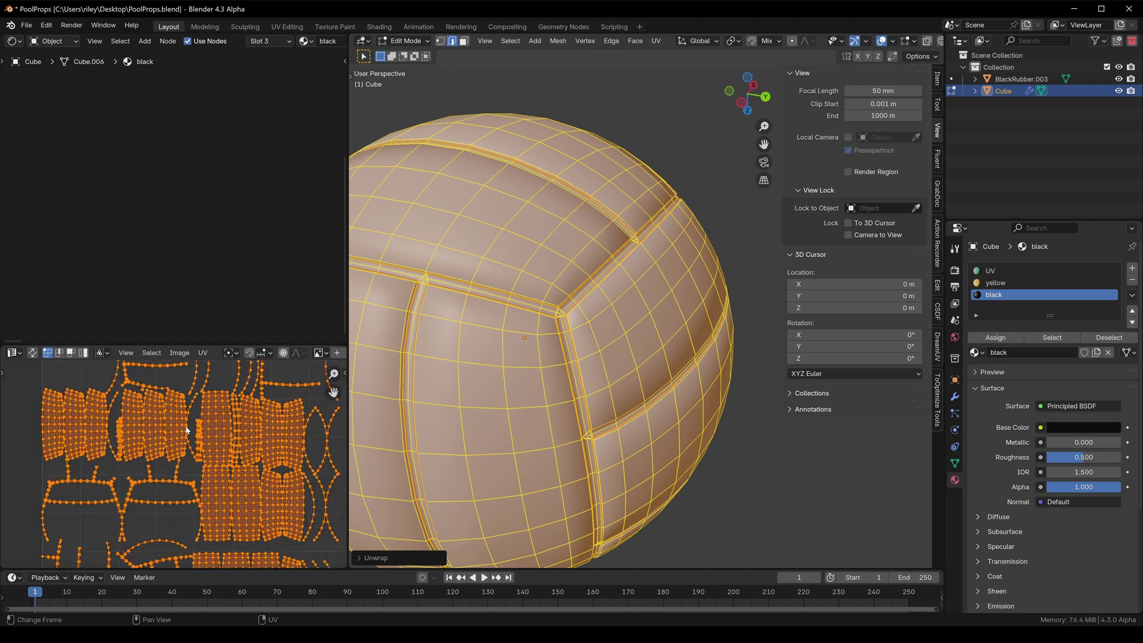
{"action": "scroll", "coordinate": [190, 441], "scroll_direction": "down", "scroll_amount": 3}
{"action": "middle_click_drag", "start_coordinate": [203, 436], "coordinate": [180, 436]}
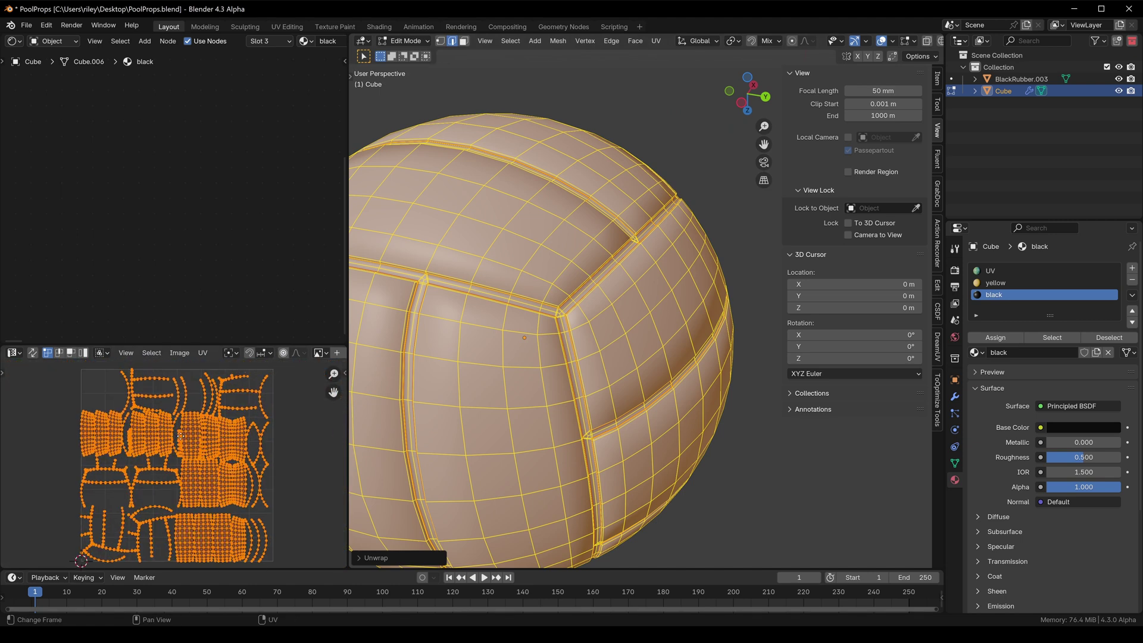
{"action": "scroll", "coordinate": [227, 436], "scroll_direction": "down", "scroll_amount": 1}
{"action": "scroll", "coordinate": [232, 427], "scroll_direction": "up", "scroll_amount": 3}
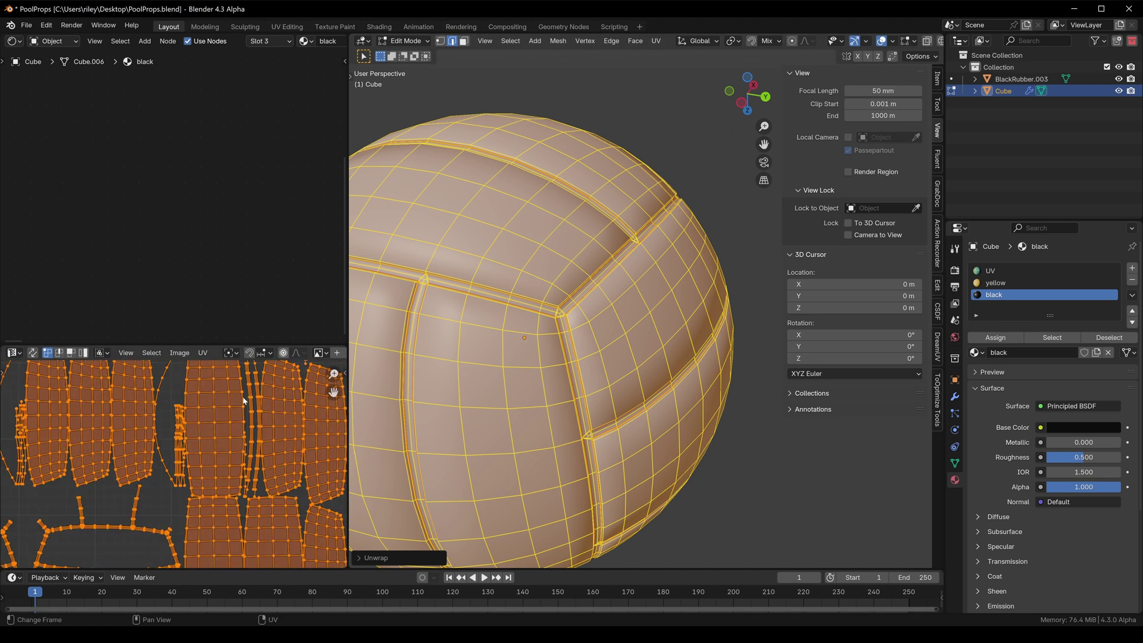
{"action": "scroll", "coordinate": [231, 427], "scroll_direction": "down", "scroll_amount": 3}
Leave Edit Mode, switch to rendered shading and examine the line texture direction on the panels around the ball
{"action": "key", "text": "Tab"}
{"action": "key", "text": "z"}
{"action": "left_click", "coordinate": [606, 234]}
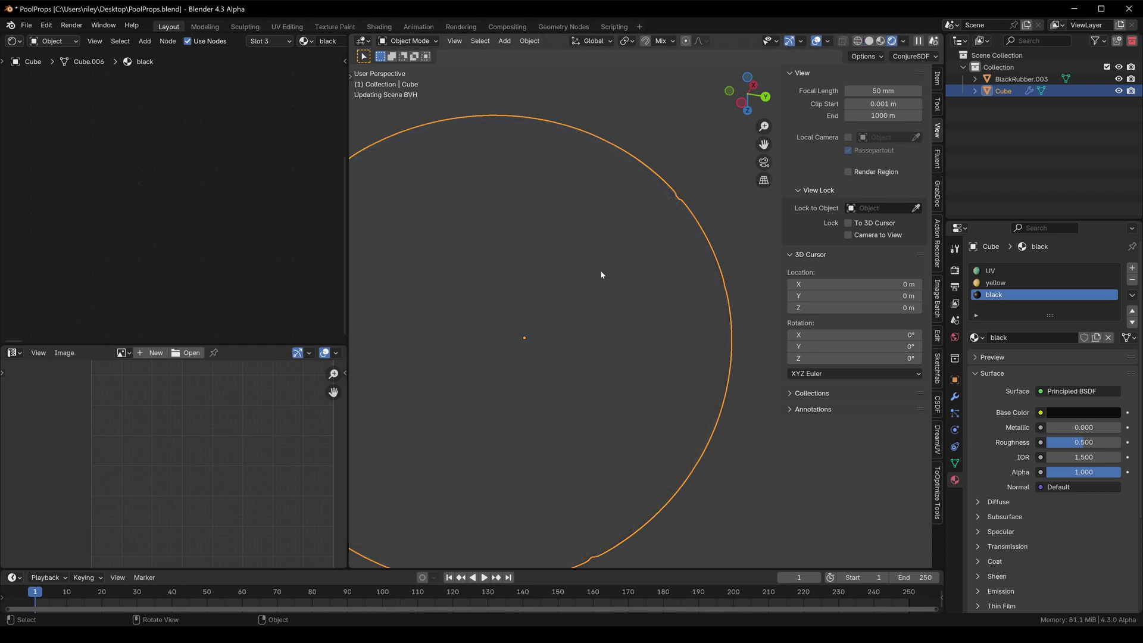
{"action": "scroll", "coordinate": [597, 268], "scroll_direction": "down", "scroll_amount": 4}
{"action": "mouse_move", "coordinate": [598, 267]}
{"action": "middle_mouse_down"}
{"action": "mouse_move", "coordinate": [567, 224]}
{"action": "mouse_move", "coordinate": [646, 439]}
{"action": "mouse_move", "coordinate": [598, 357]}
{"action": "middle_mouse_up"}
{"action": "middle_click_drag", "start_coordinate": [571, 173], "coordinate": [580, 286]}
{"action": "middle_click_drag", "start_coordinate": [584, 498], "coordinate": [576, 336], "text": "shift"}
{"action": "middle_click_drag", "start_coordinate": [452, 344], "coordinate": [763, 357]}
{"action": "middle_click_drag", "start_coordinate": [510, 368], "coordinate": [579, 357]}
Check the ball's UV layout in Edit Mode, return to Object Mode and save the file
{"action": "key", "text": "Tab"}
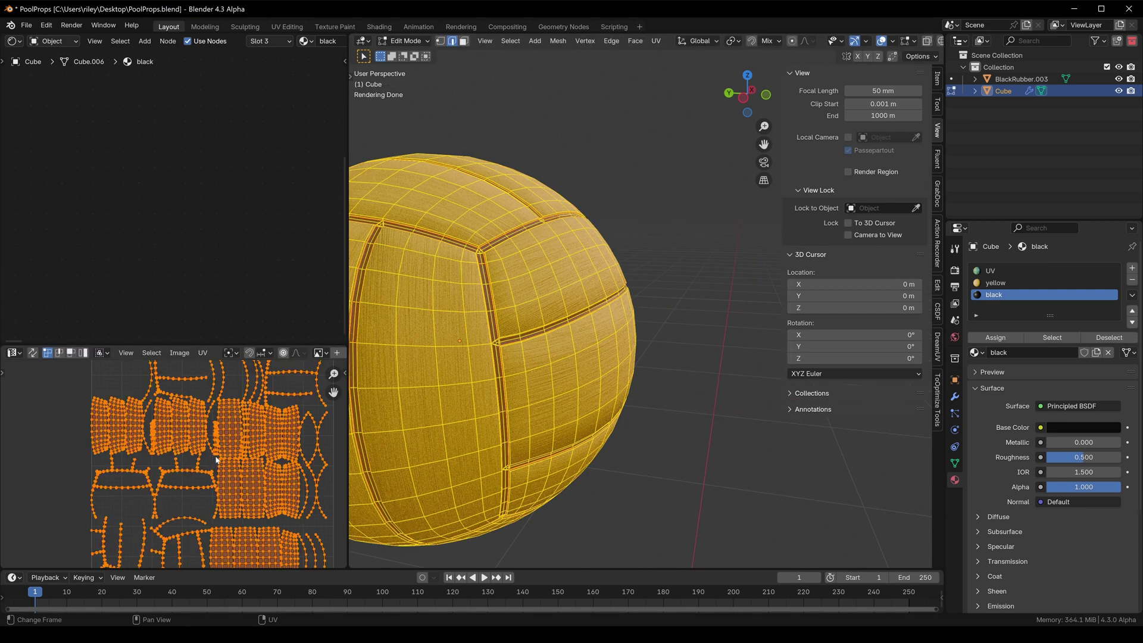
{"action": "scroll", "coordinate": [208, 464], "scroll_direction": "down", "scroll_amount": 3}
{"action": "key", "text": "Tab"}
{"action": "key", "text": "ctrl+s"}
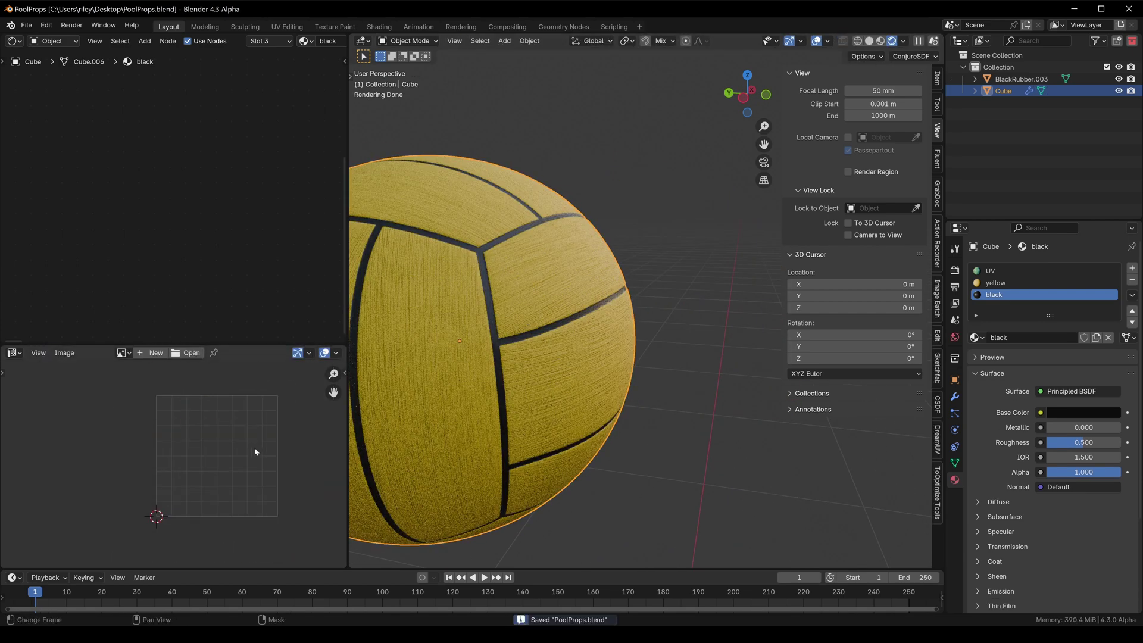
Pack all the ball's UV islands with UVPackmaster3 into a single tile, with island rotation disabled
{"action": "key", "text": "n"}
{"action": "left_click", "coordinate": [341, 503]}
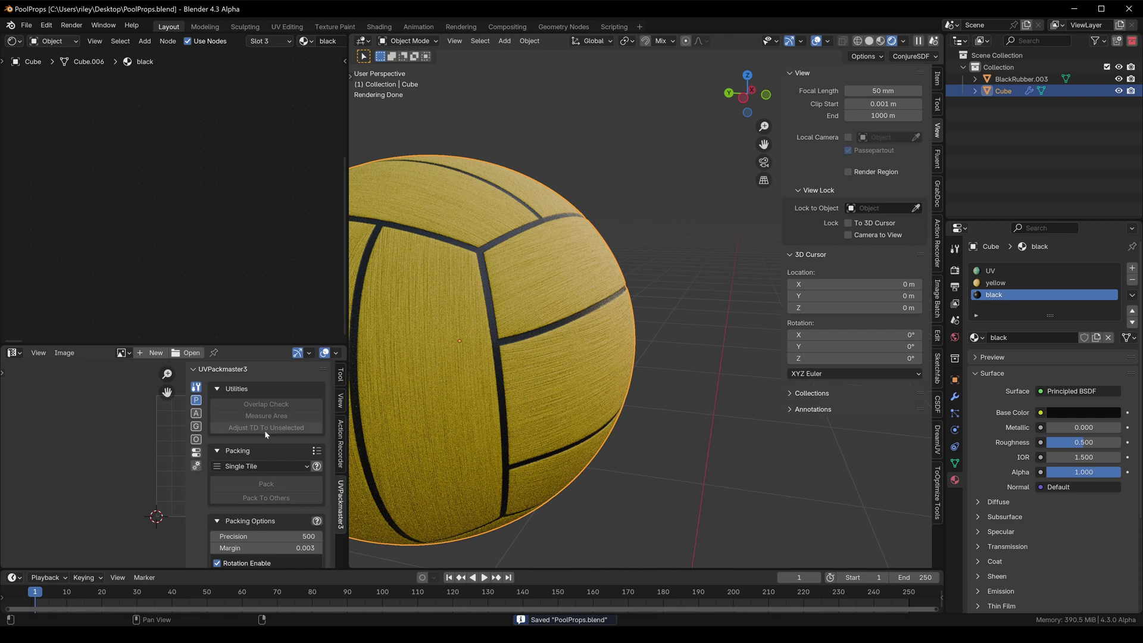
{"action": "middle_click_drag", "start_coordinate": [89, 438], "coordinate": [328, 434]}
{"action": "middle_click_drag", "start_coordinate": [102, 436], "coordinate": [96, 435]}
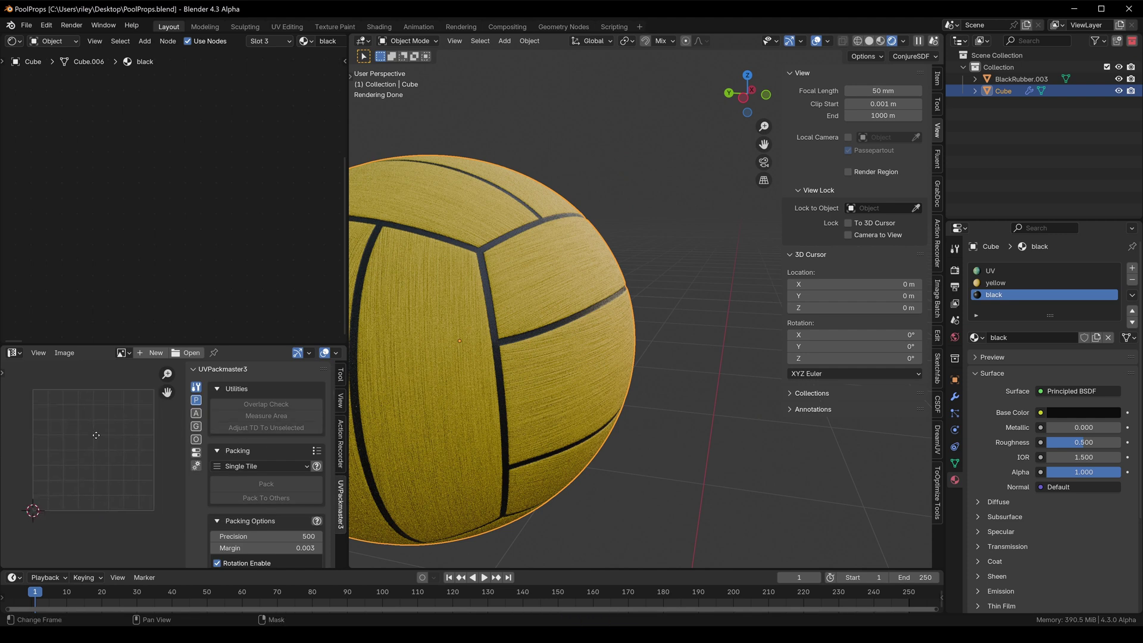
{"action": "key", "text": "Tab"}
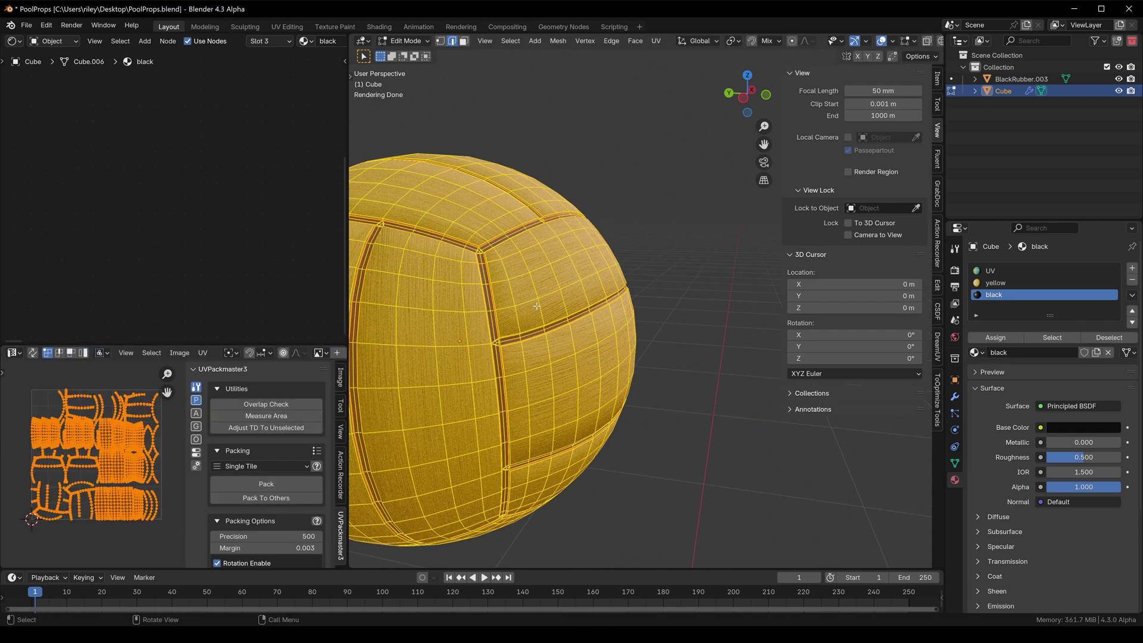
{"action": "scroll", "coordinate": [291, 478], "scroll_direction": "down", "scroll_amount": 2}
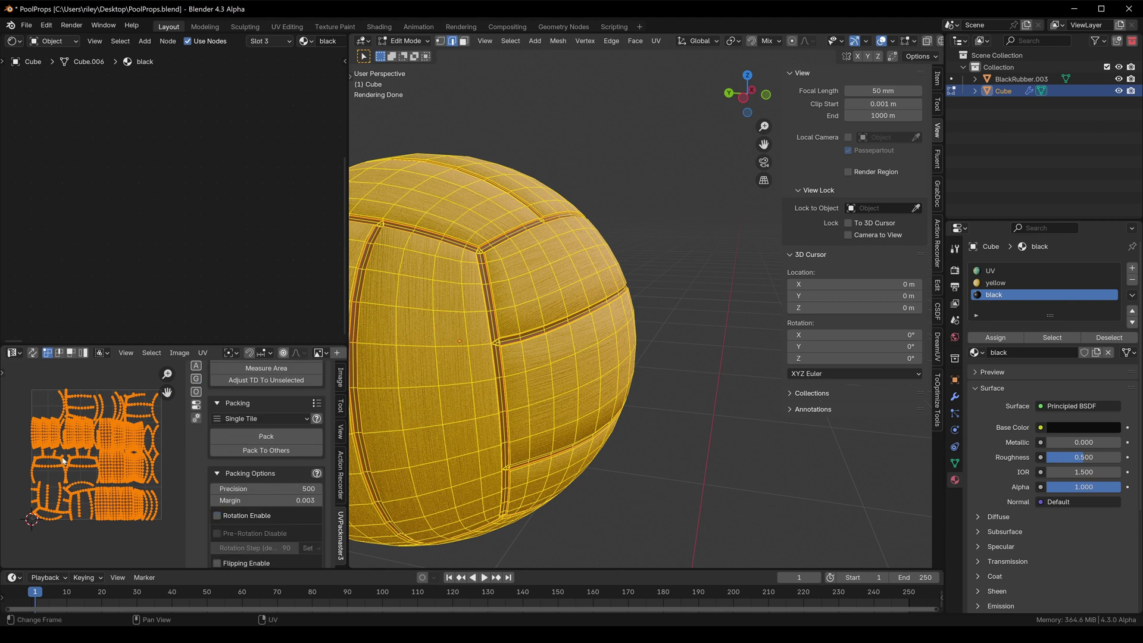
{"action": "left_click", "coordinate": [266, 436]}
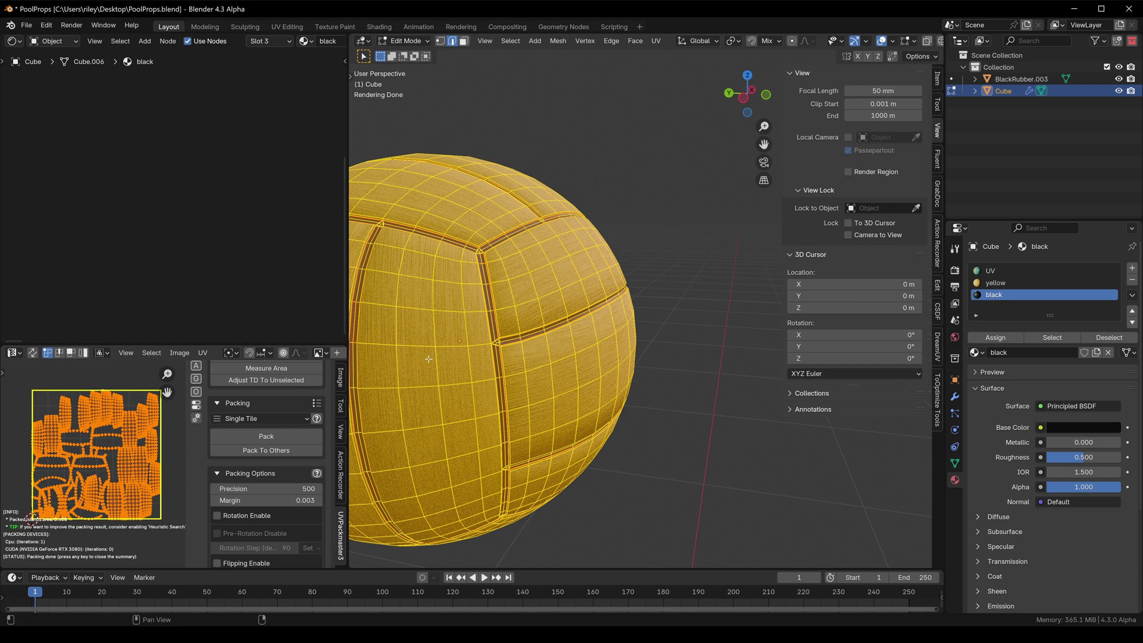
Leave Edit Mode, check the repacked texture on the ball up close and merge the UV editor area into the shader editor
{"action": "key", "text": "Tab"}
{"action": "scroll", "coordinate": [512, 328], "scroll_direction": "down", "scroll_amount": 5}
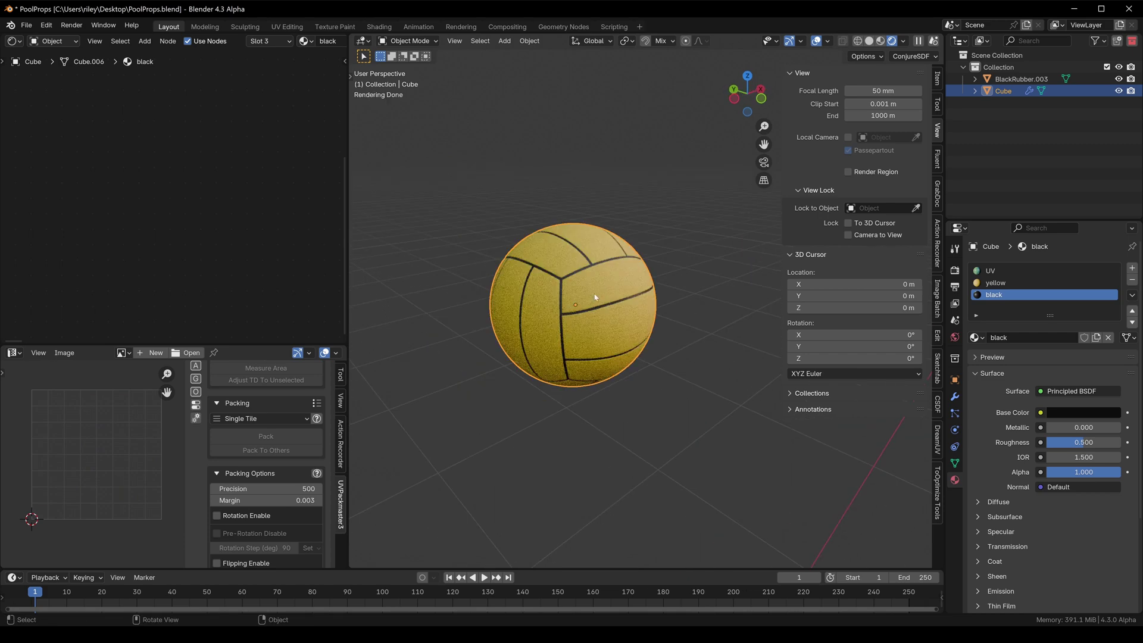
{"action": "scroll", "coordinate": [595, 298], "scroll_direction": "up", "scroll_amount": 3}
{"action": "middle_click_drag", "start_coordinate": [630, 288], "coordinate": [559, 270]}
{"action": "middle_click_drag", "start_coordinate": [666, 322], "coordinate": [563, 329], "text": "shift"}
{"action": "scroll", "coordinate": [561, 313], "scroll_direction": "up", "scroll_amount": 4}
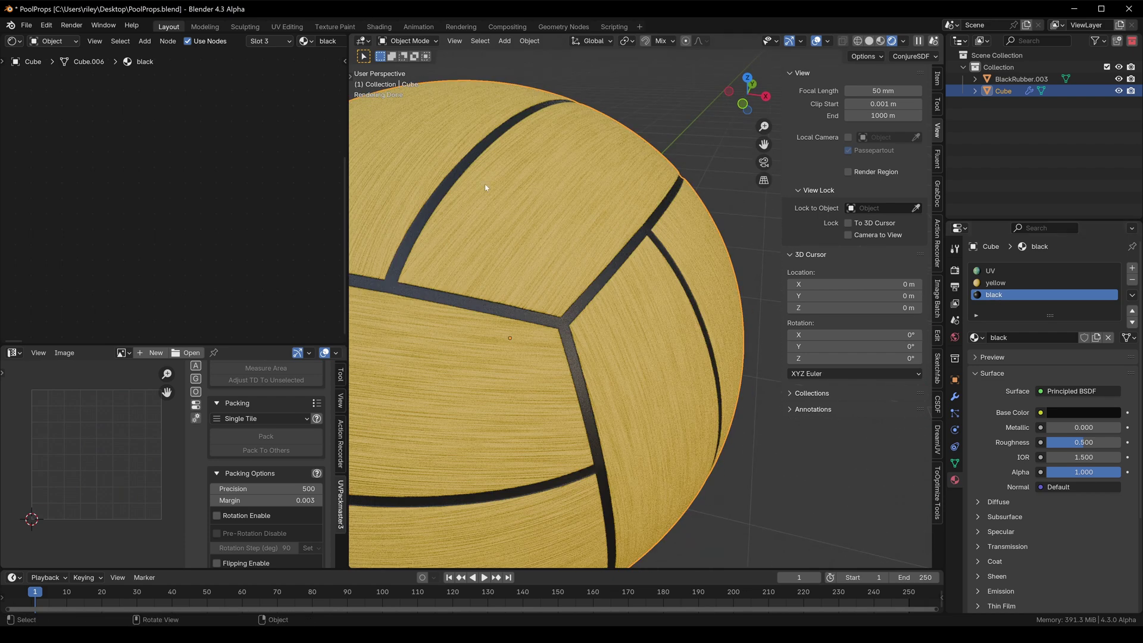
{"action": "right_click", "coordinate": [238, 342]}
{"action": "left_click", "coordinate": [196, 359]}
{"action": "left_click", "coordinate": [216, 430]}
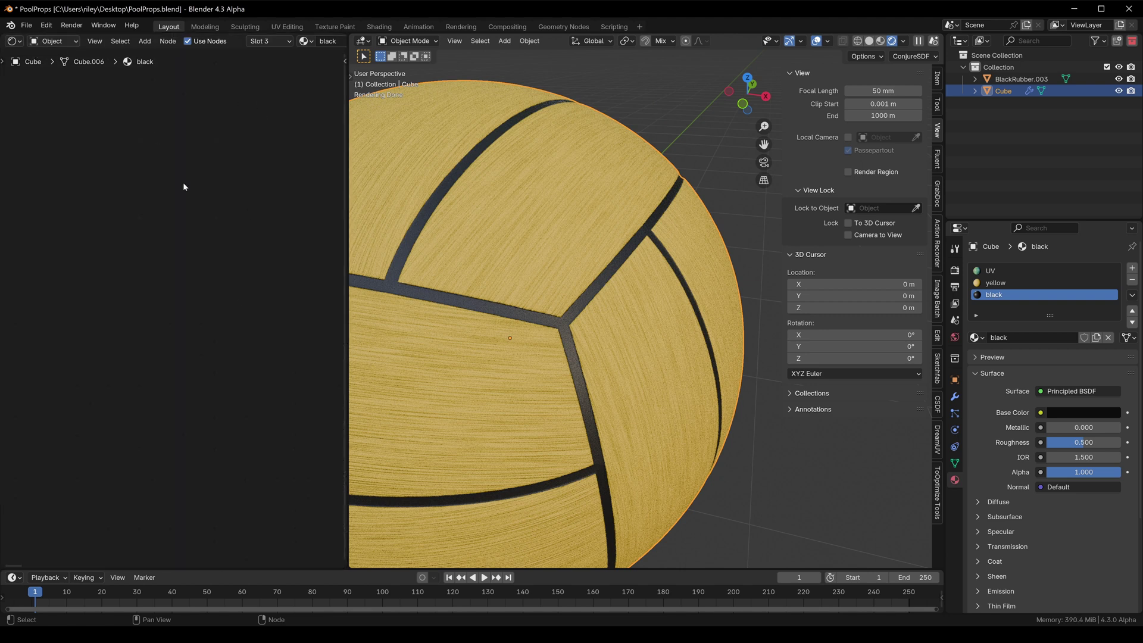
Add a Voronoi Texture node to the black material beside its Principled BSDF
{"action": "key", "text": "Home"}
{"action": "scroll", "coordinate": [132, 179], "scroll_direction": "up", "scroll_amount": 1}
{"action": "middle_click_drag", "start_coordinate": [132, 203], "coordinate": [161, 167]}
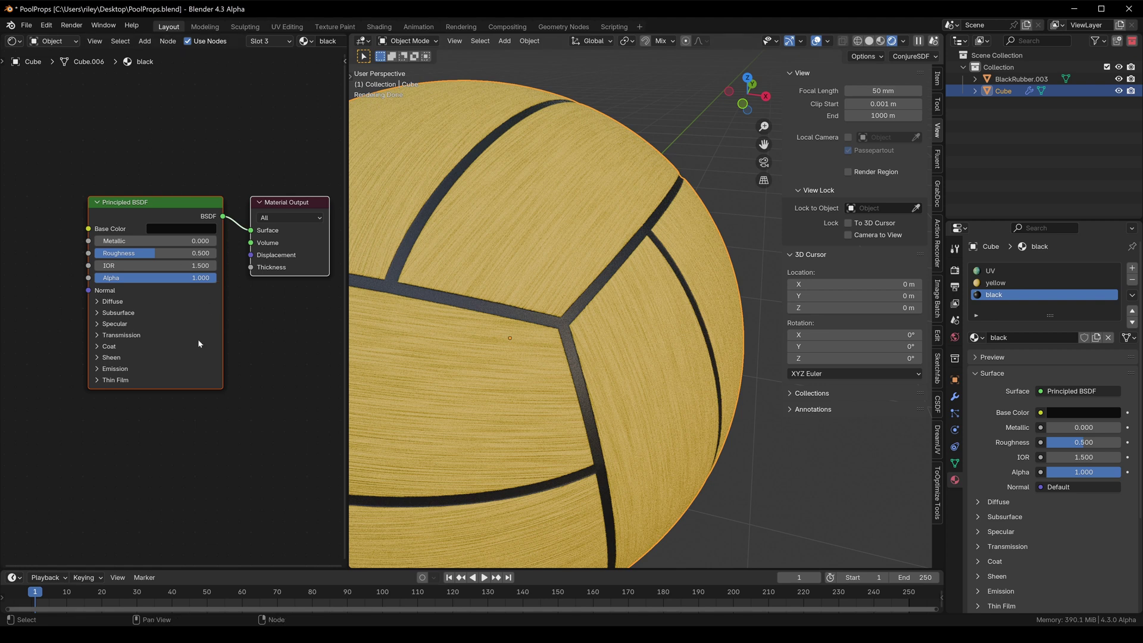
{"action": "middle_click_drag", "start_coordinate": [139, 426], "coordinate": [202, 418]}
{"action": "key", "text": "shift+a"}
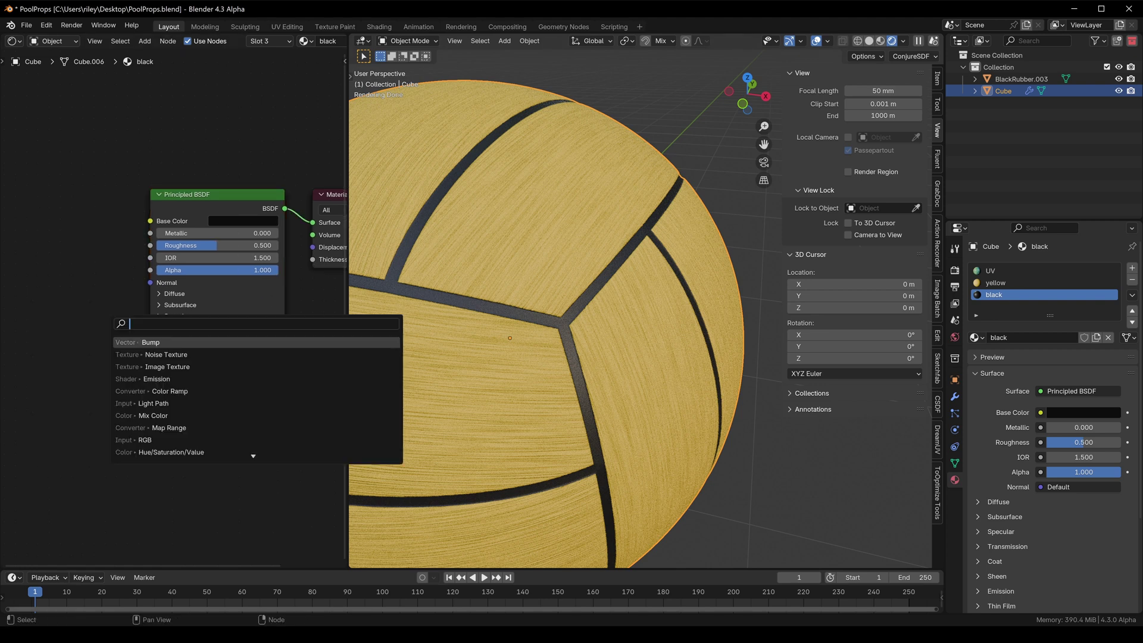
{"action": "type", "text": "voro"}
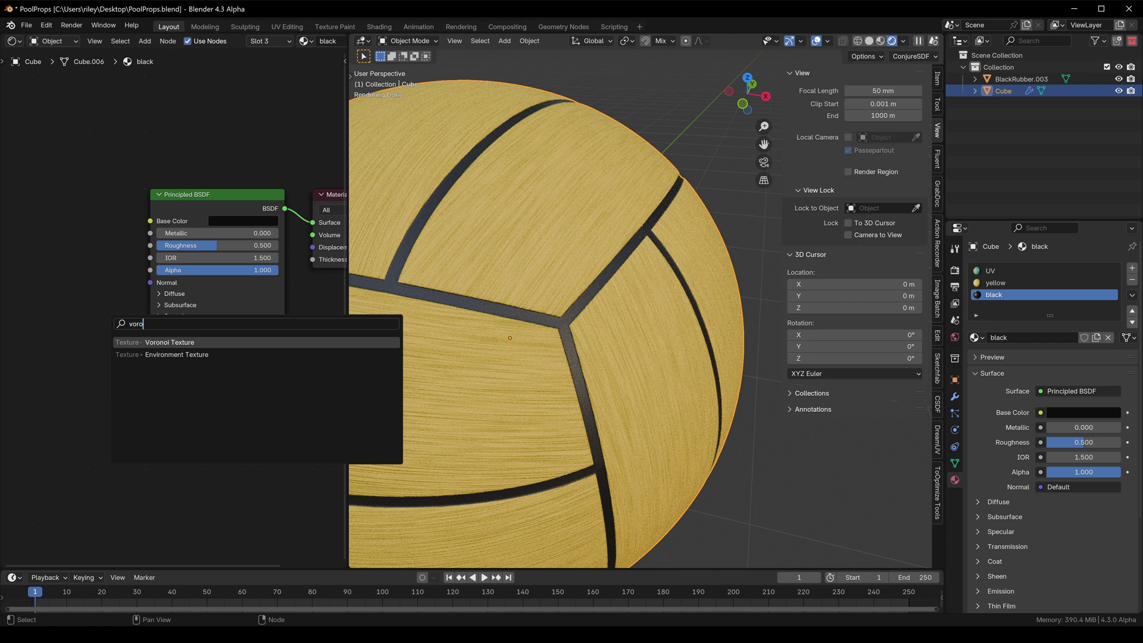
{"action": "key", "text": "Return"}
{"action": "scroll", "coordinate": [119, 223], "scroll_direction": "up", "scroll_amount": 2}
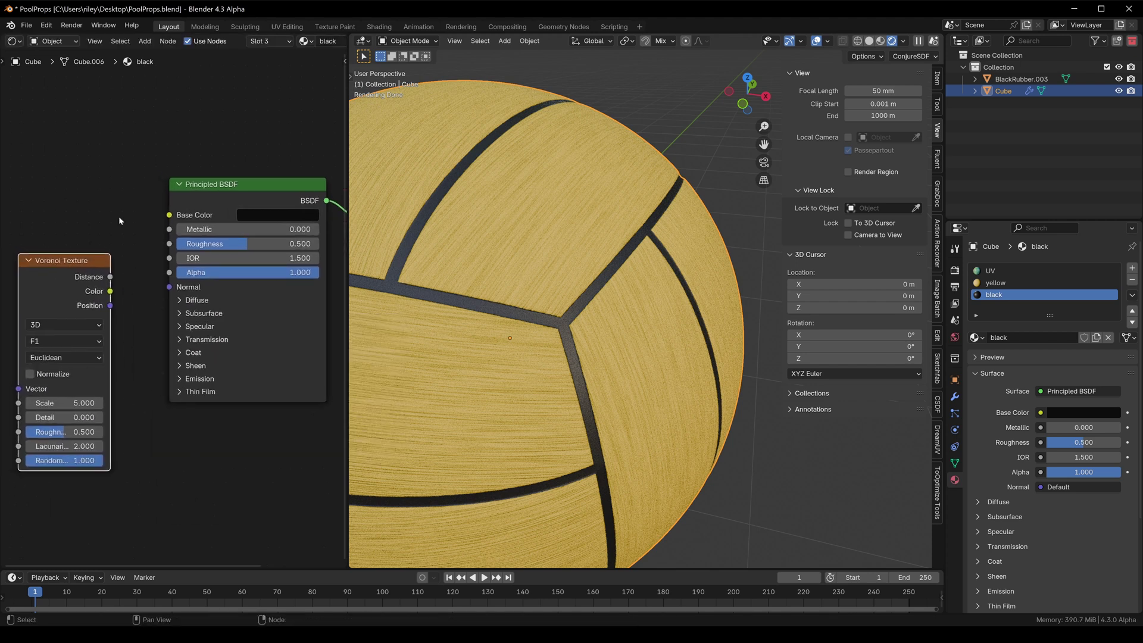
Add a Bump node to the black material, linking Voronoi Distance to its Height and its output to the shader's Normal
{"action": "key", "text": "shift+a"}
{"action": "type", "text": "bum"}
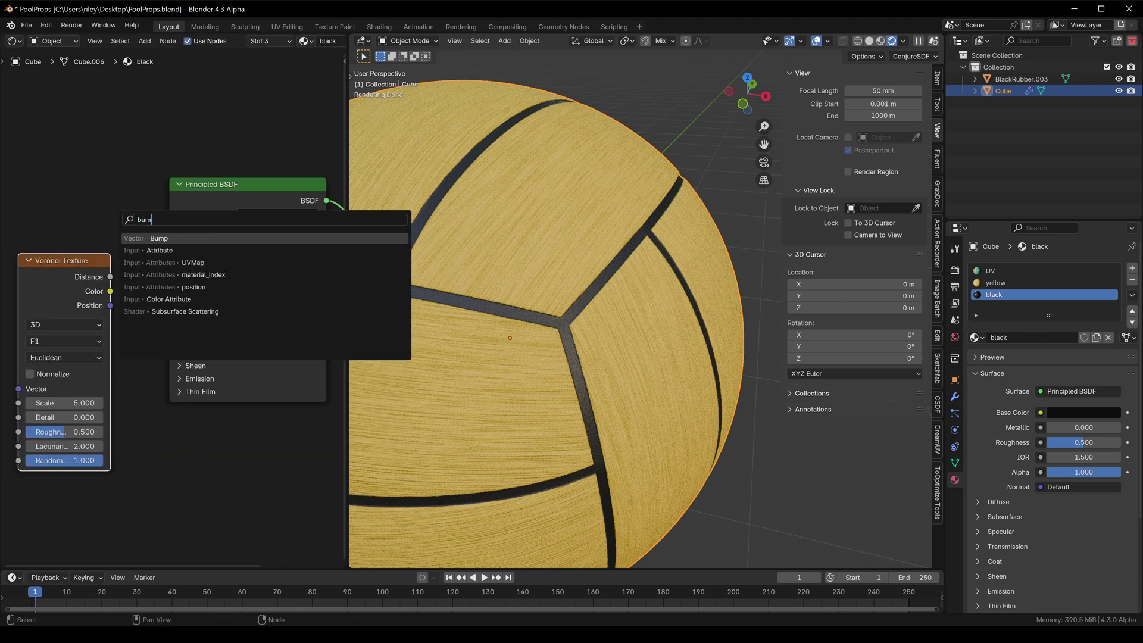
{"action": "key", "text": "Return"}
{"action": "left_click", "coordinate": [107, 137]}
{"action": "left_click_drag", "start_coordinate": [144, 139], "coordinate": [173, 296]}
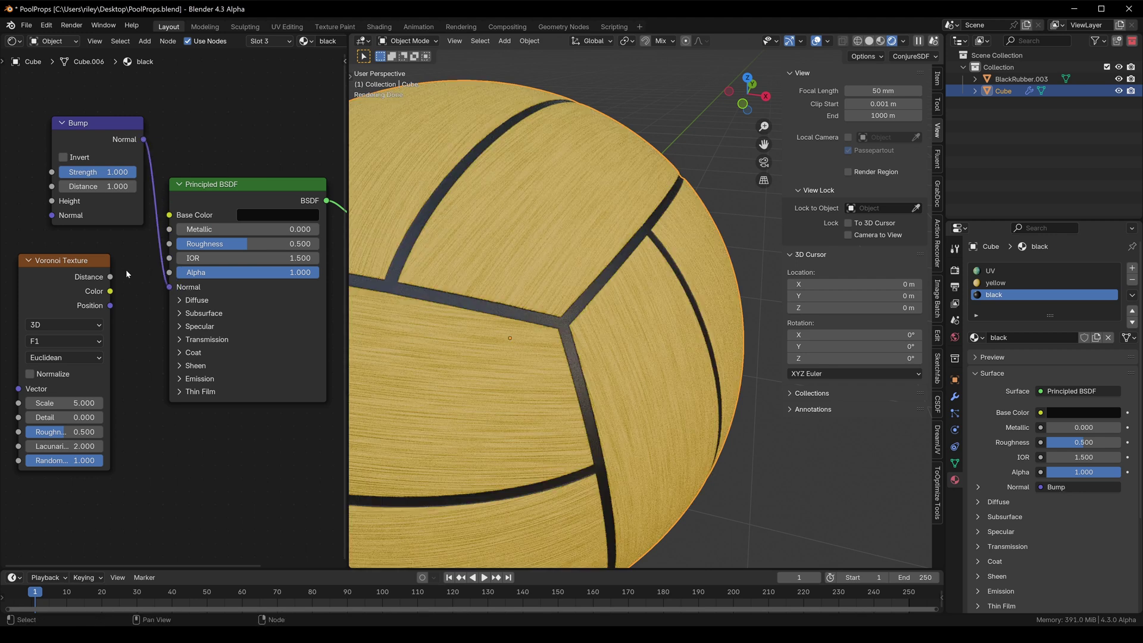
{"action": "left_click_drag", "start_coordinate": [110, 277], "coordinate": [51, 201]}
{"action": "middle_click_drag", "start_coordinate": [70, 225], "coordinate": [158, 271]}
{"action": "left_click_drag", "start_coordinate": [158, 300], "coordinate": [44, 218]}
{"action": "left_click_drag", "start_coordinate": [172, 181], "coordinate": [154, 254]}
{"action": "middle_click_drag", "start_coordinate": [43, 289], "coordinate": [137, 261]}
Add Mapping and Texture Coordinate nodes to the Voronoi Texture, driven by the UV coordinates
{"action": "left_click", "coordinate": [130, 197]}
{"action": "key", "text": "ctrl+t"}
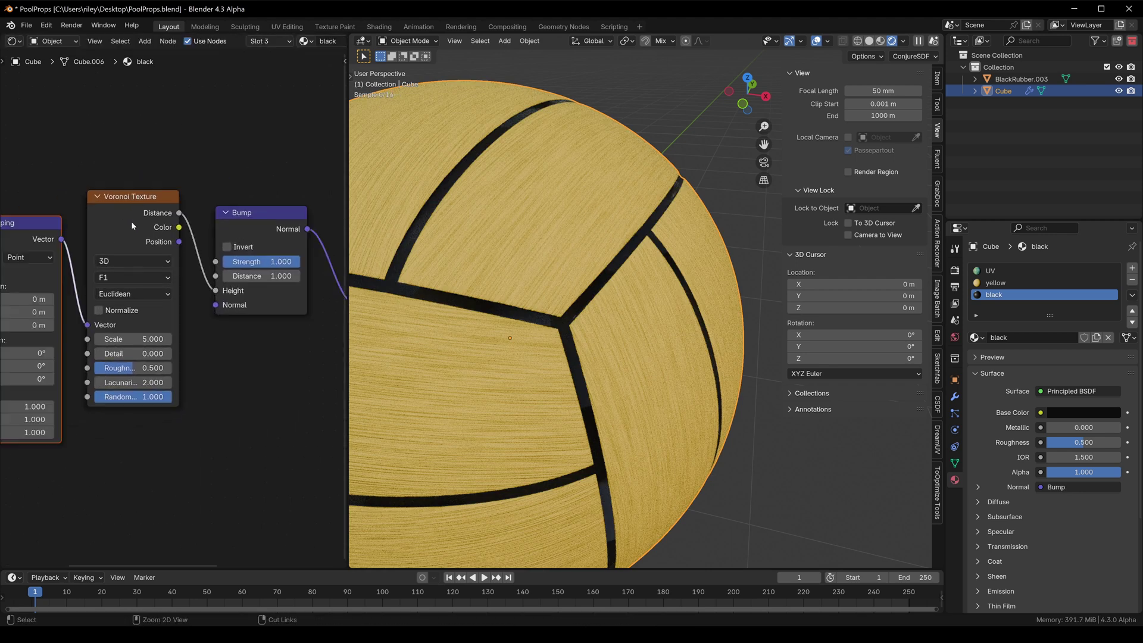
{"action": "middle_click_drag", "start_coordinate": [131, 220], "coordinate": [224, 215]}
{"action": "left_click_drag", "start_coordinate": [101, 235], "coordinate": [101, 234]}
{"action": "middle_click_drag", "start_coordinate": [171, 288], "coordinate": [120, 262]}
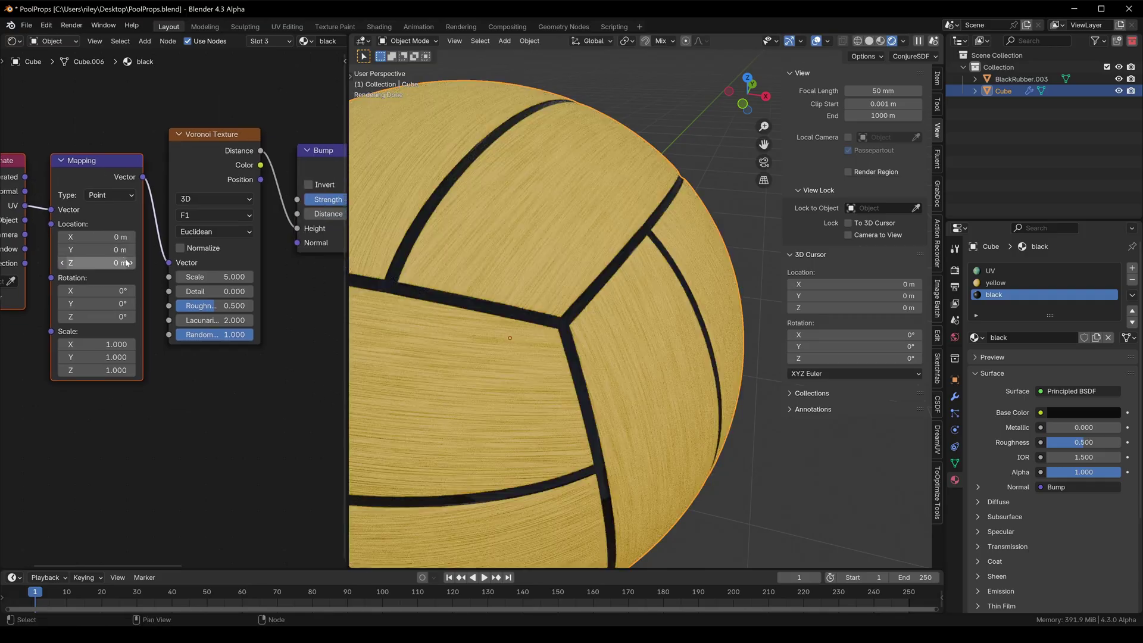
Set the Voronoi Texture scale to 1000 and check the bump pattern on the black grooves
{"action": "scroll", "coordinate": [213, 283], "scroll_direction": "up", "scroll_amount": 3}
{"action": "left_click_drag", "start_coordinate": [200, 276], "coordinate": [501, 277]}
{"action": "scroll", "coordinate": [523, 324], "scroll_direction": "up", "scroll_amount": 5}
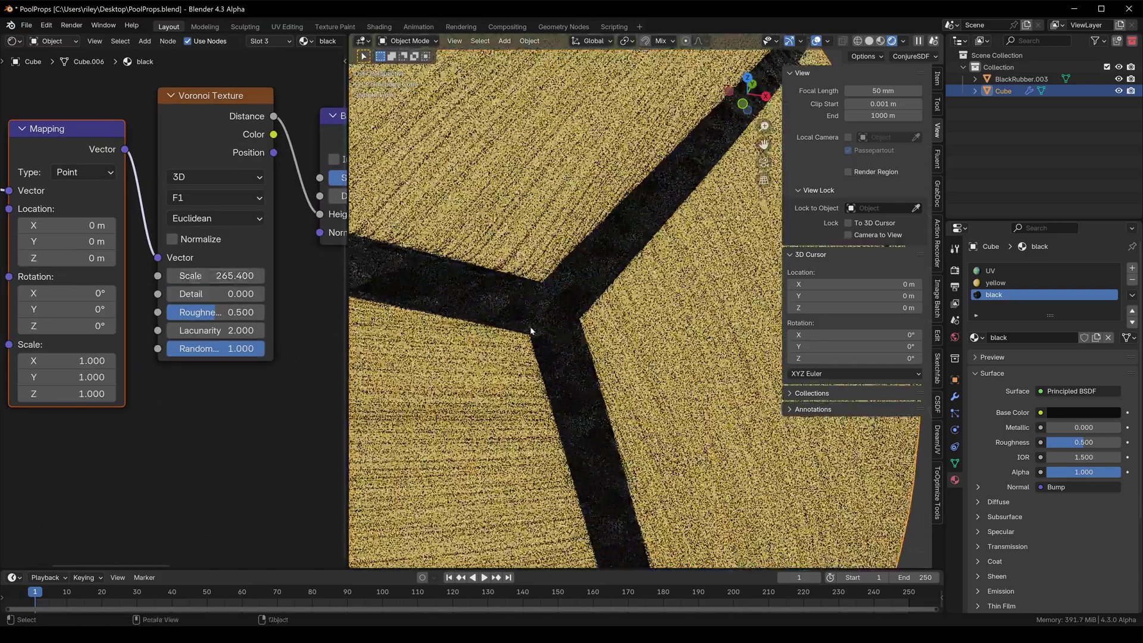
{"action": "left_click_drag", "start_coordinate": [189, 275], "coordinate": [229, 268]}
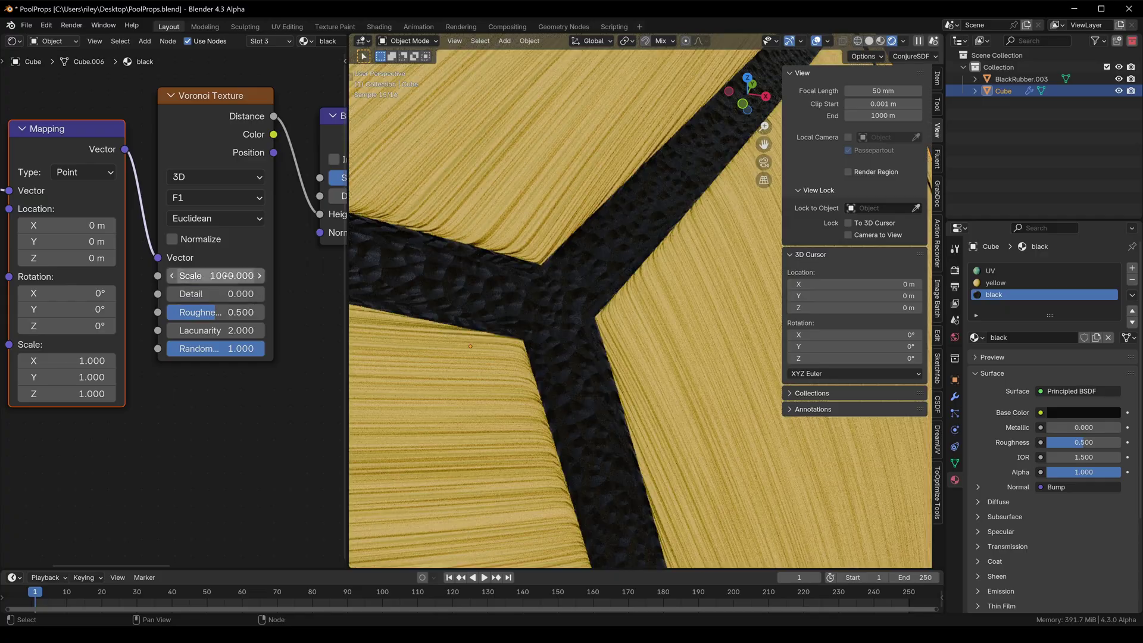
{"action": "middle_click_drag", "start_coordinate": [452, 238], "coordinate": [435, 193]}
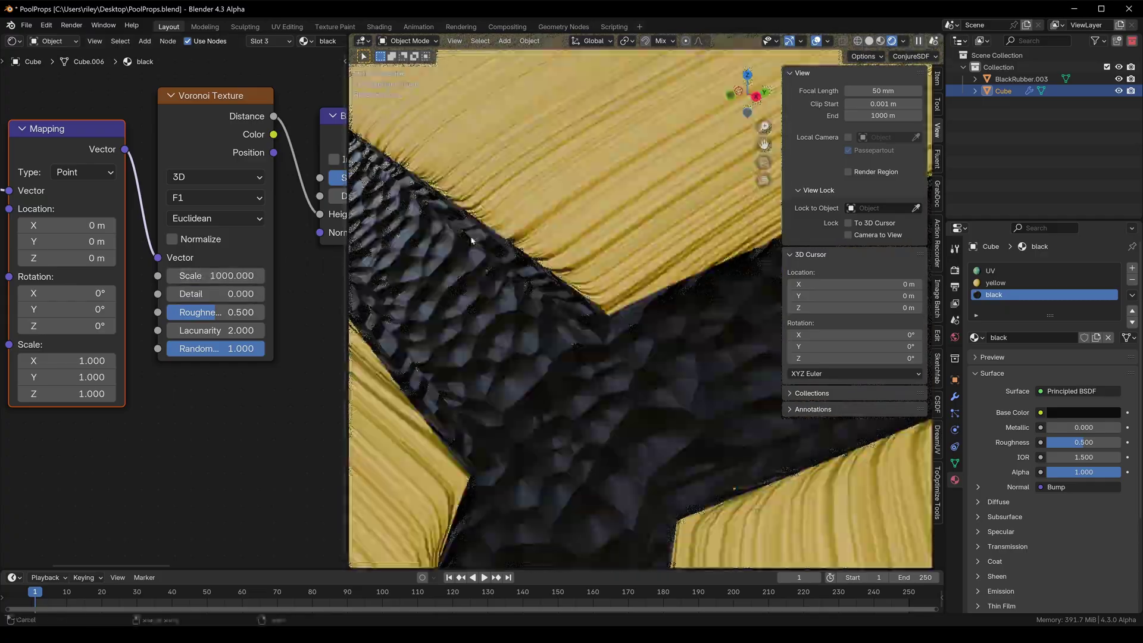
{"action": "scroll", "coordinate": [471, 241], "scroll_direction": "down", "scroll_amount": 8}
{"action": "middle_click_drag", "start_coordinate": [515, 268], "coordinate": [548, 276]}
{"action": "scroll", "coordinate": [548, 276], "scroll_direction": "up", "scroll_amount": 4}
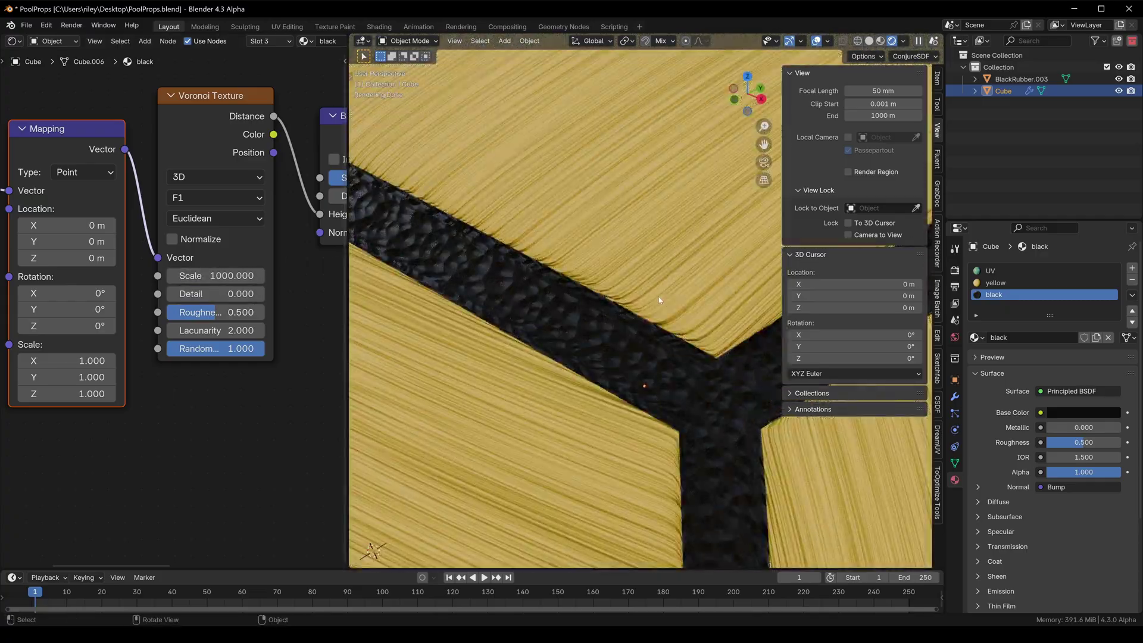
Lower the ball's Subdivision viewport level to 0 to compare the grooves, and return it to 2
{"action": "left_click", "coordinate": [956, 399]}
{"action": "left_click", "coordinate": [1039, 321]}
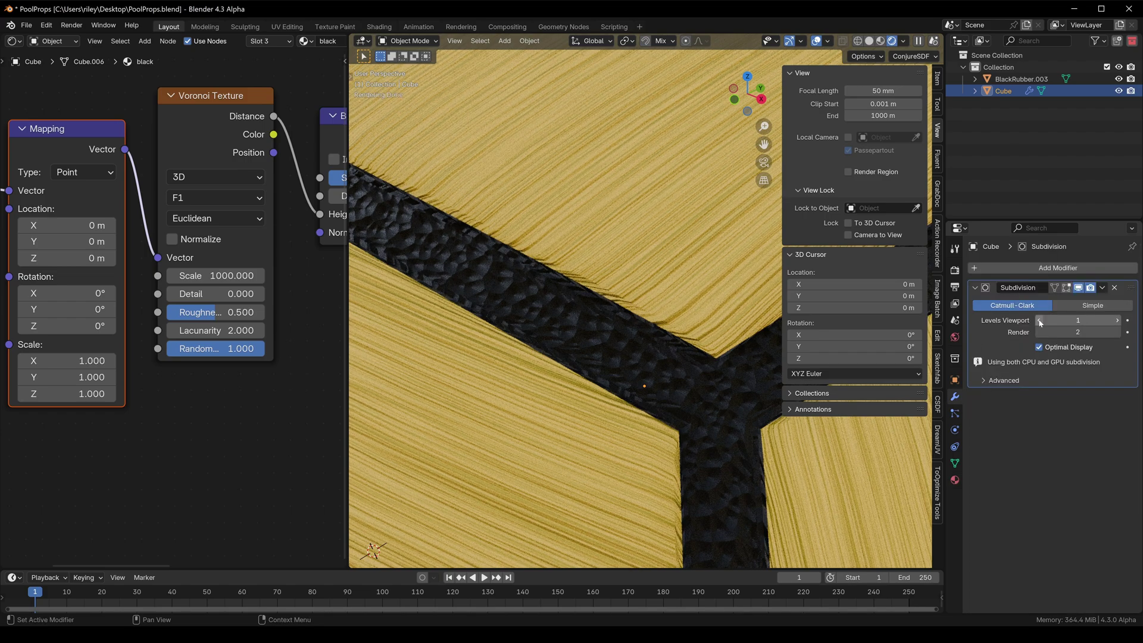
{"action": "left_click", "coordinate": [1038, 320]}
{"action": "scroll", "coordinate": [646, 325], "scroll_direction": "down", "scroll_amount": 5}
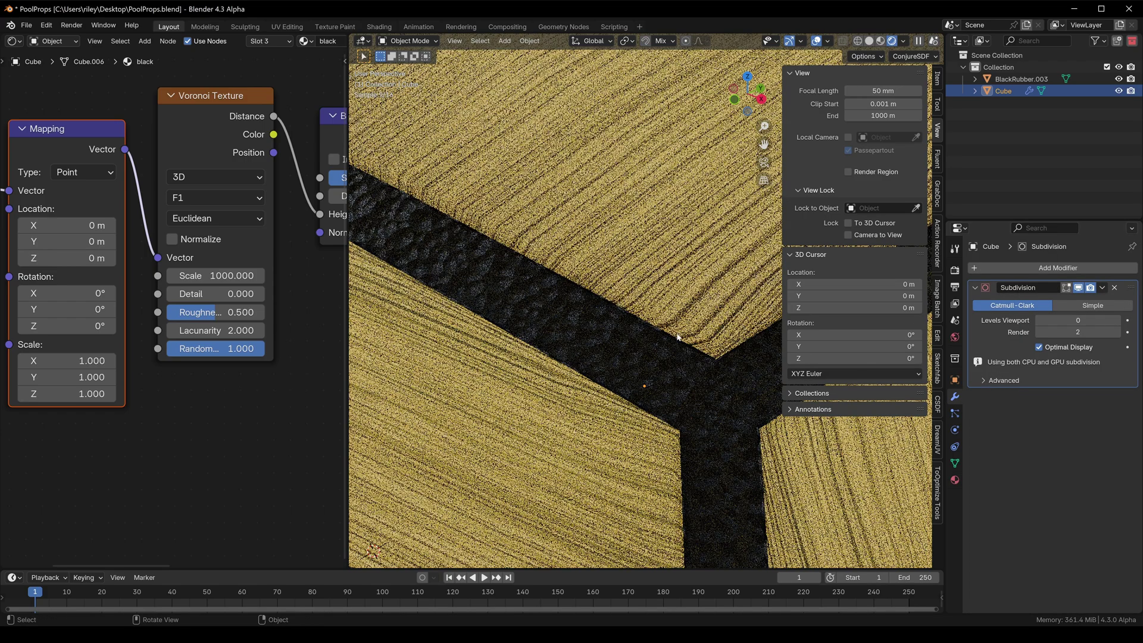
{"action": "left_click", "coordinate": [1117, 322]}
{"action": "left_click", "coordinate": [1117, 322]}
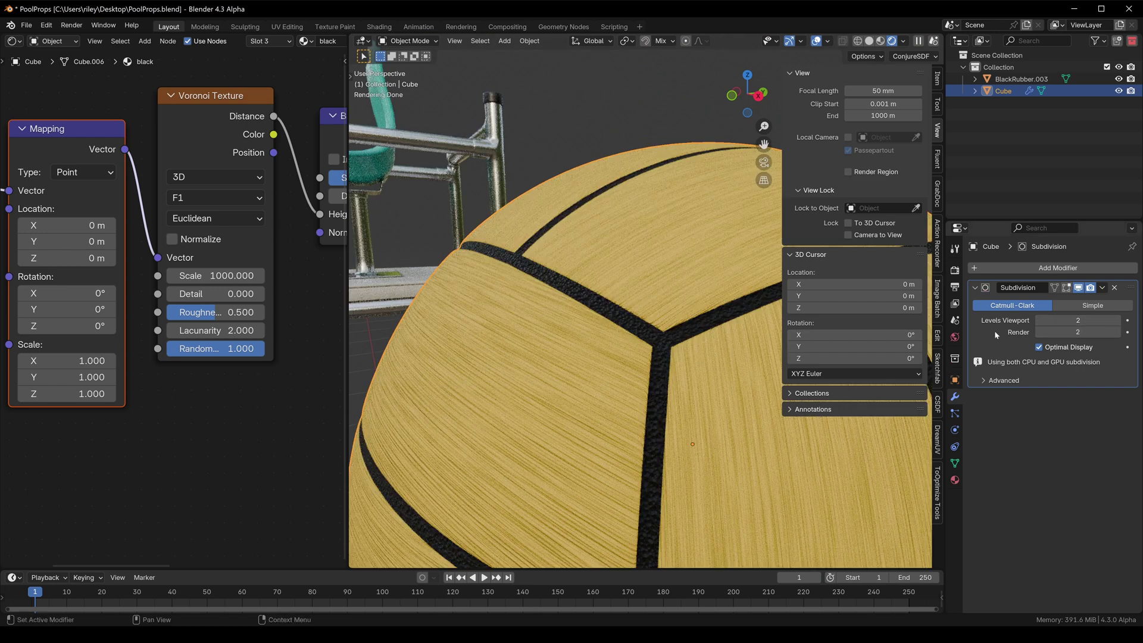
{"action": "scroll", "coordinate": [652, 330], "scroll_direction": "up", "scroll_amount": 3}
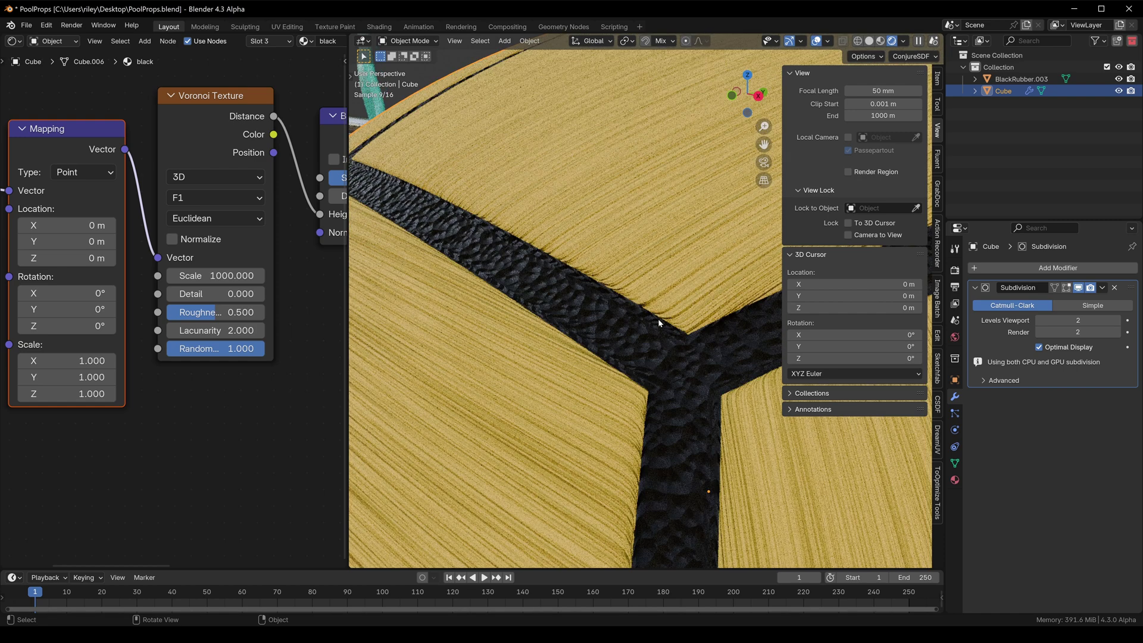
Try Bump distances of 0.001 and 0.0005 on the black material's Bump node
{"action": "middle_click_drag", "start_coordinate": [242, 275], "coordinate": [117, 306]}
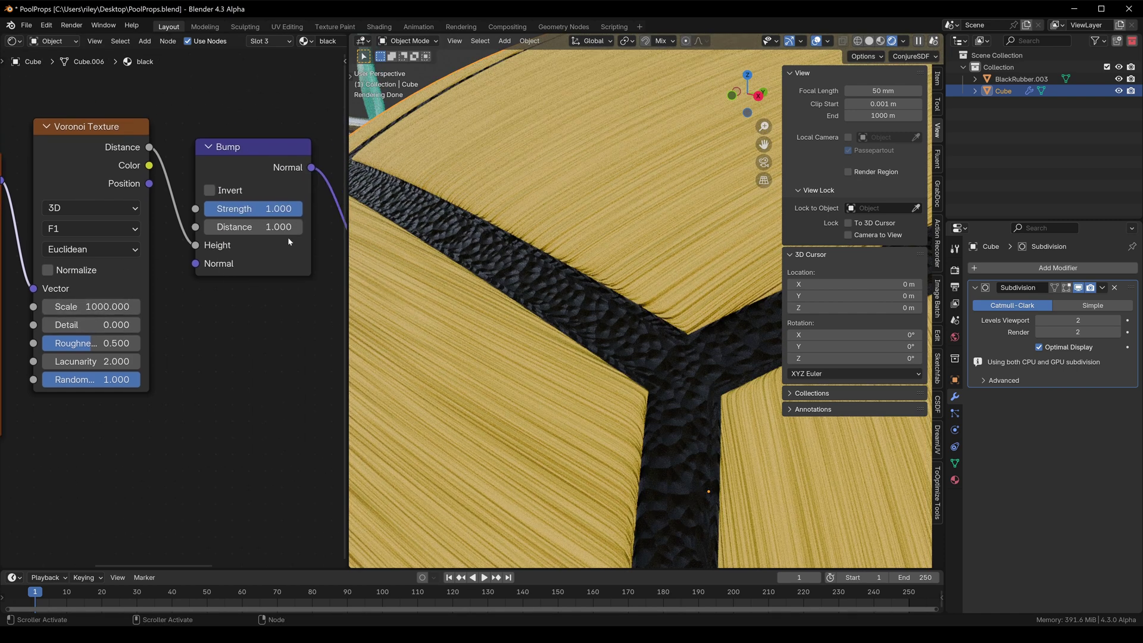
{"action": "left_click", "coordinate": [253, 226]}
{"action": "type", "text": ".001"}
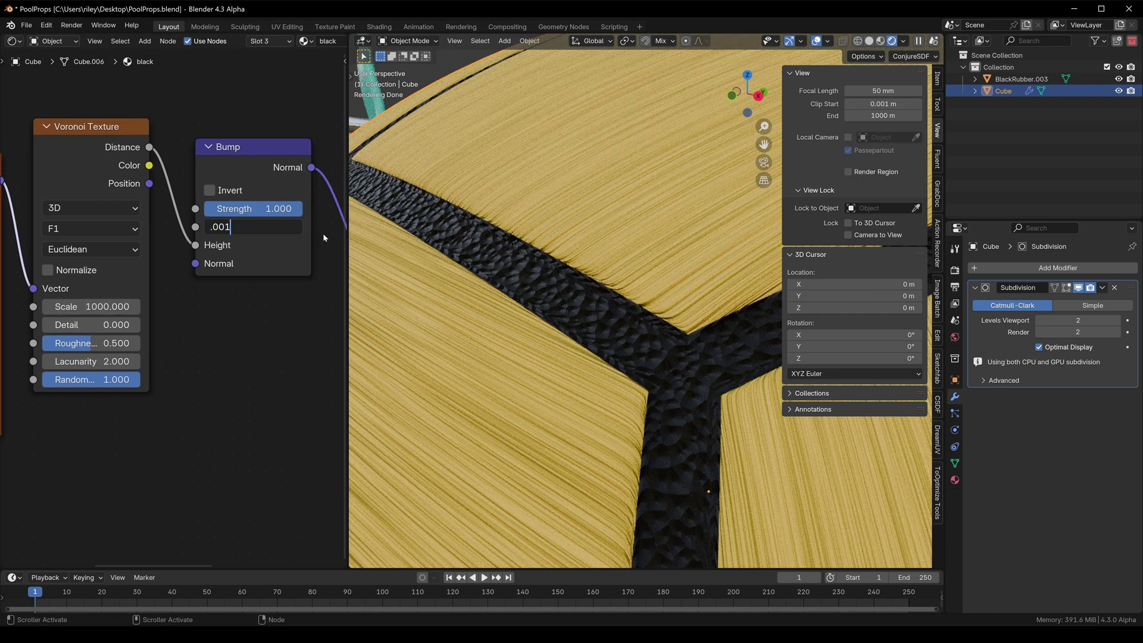
{"action": "key", "text": "Return"}
{"action": "left_click", "coordinate": [233, 227]}
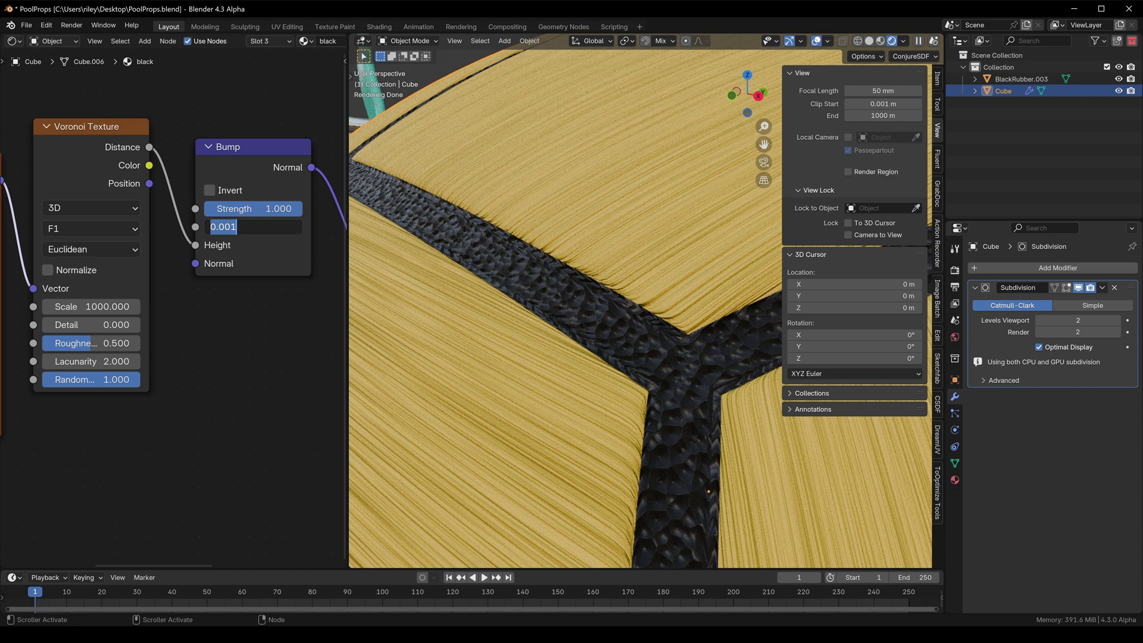
{"action": "type", "text": ".0005"}
{"action": "key", "text": "Return"}
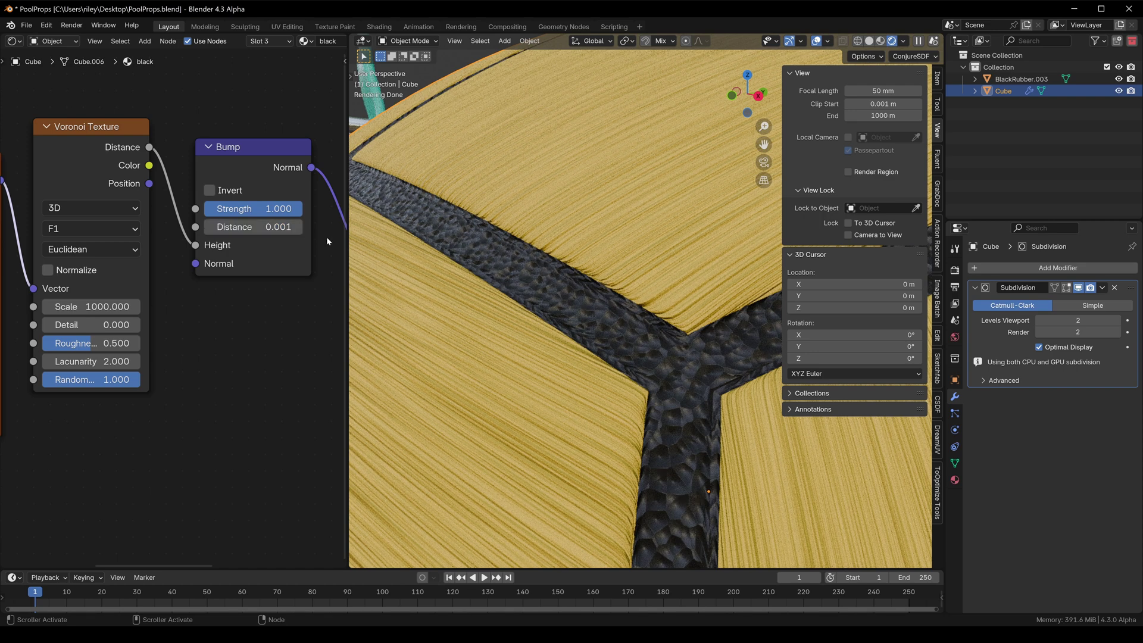
Compare the Voronoi Texture feature modes, settle on Smooth F1, and raise its Detail to 15
{"action": "middle_click_drag", "start_coordinate": [327, 241], "coordinate": [415, 248]}
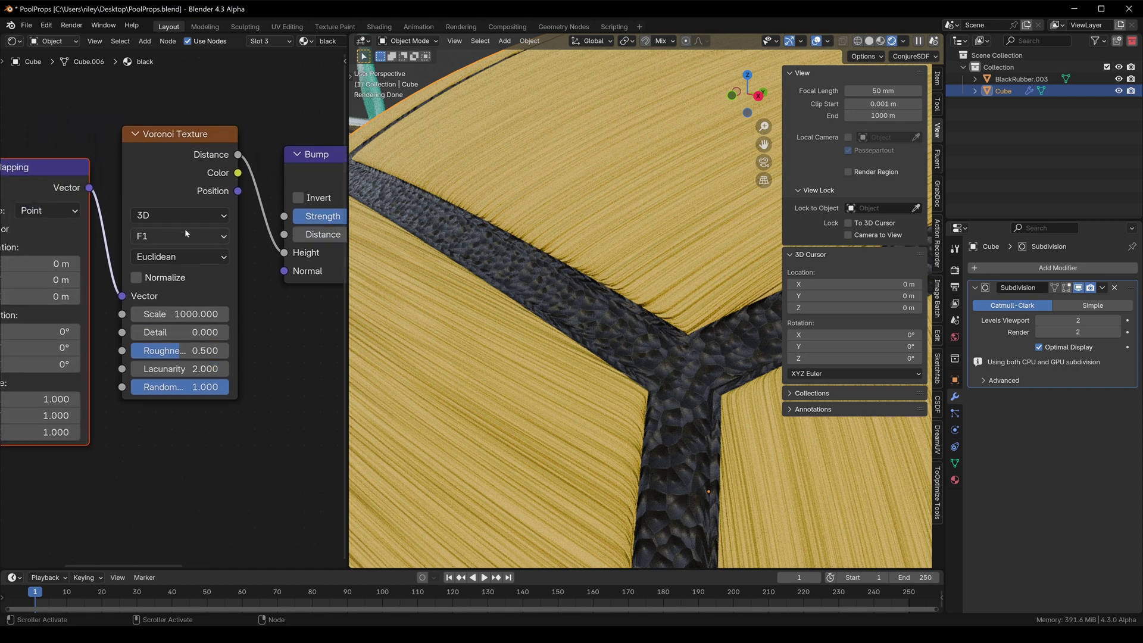
{"action": "scroll", "coordinate": [187, 236], "scroll_direction": "down", "scroll_amount": 1, "text": "ctrl"}
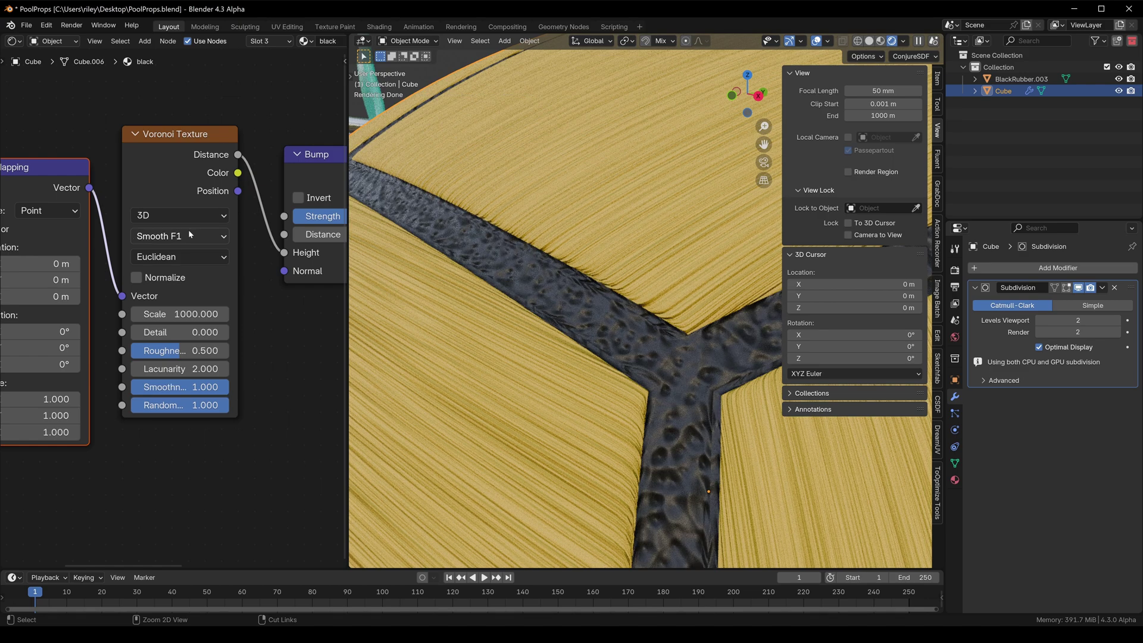
{"action": "scroll", "coordinate": [189, 234], "scroll_direction": "down", "scroll_amount": 1, "text": "ctrl"}
{"action": "scroll", "coordinate": [189, 235], "scroll_direction": "down", "scroll_amount": 1, "text": "ctrl"}
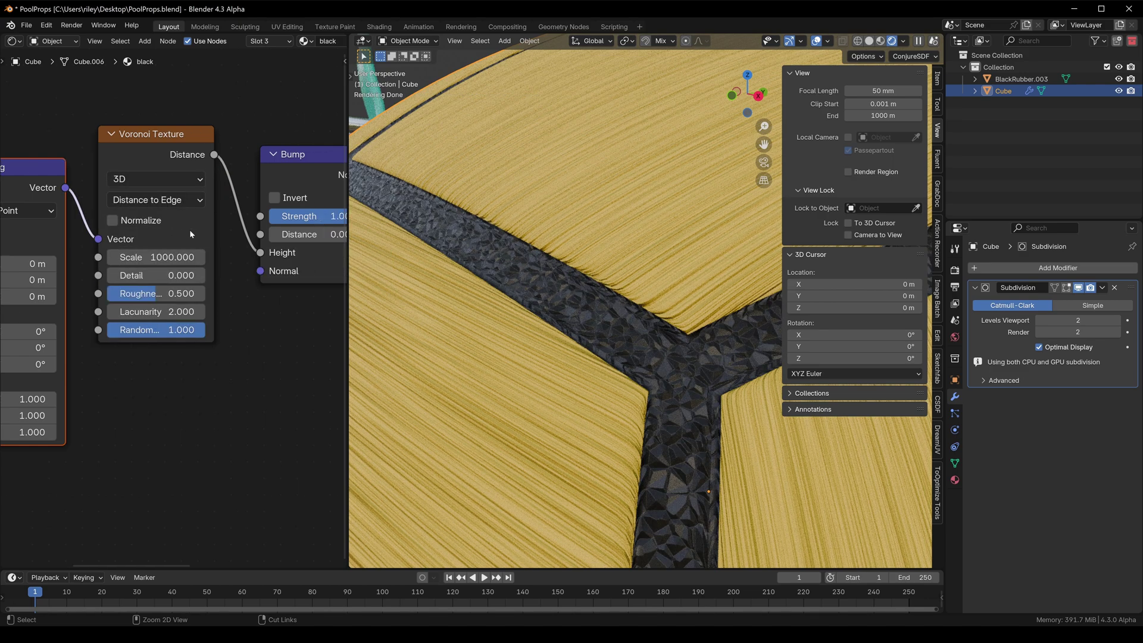
{"action": "scroll", "coordinate": [178, 204], "scroll_direction": "down", "scroll_amount": 1, "text": "ctrl"}
{"action": "scroll", "coordinate": [179, 198], "scroll_direction": "down", "scroll_amount": 1, "text": "ctrl"}
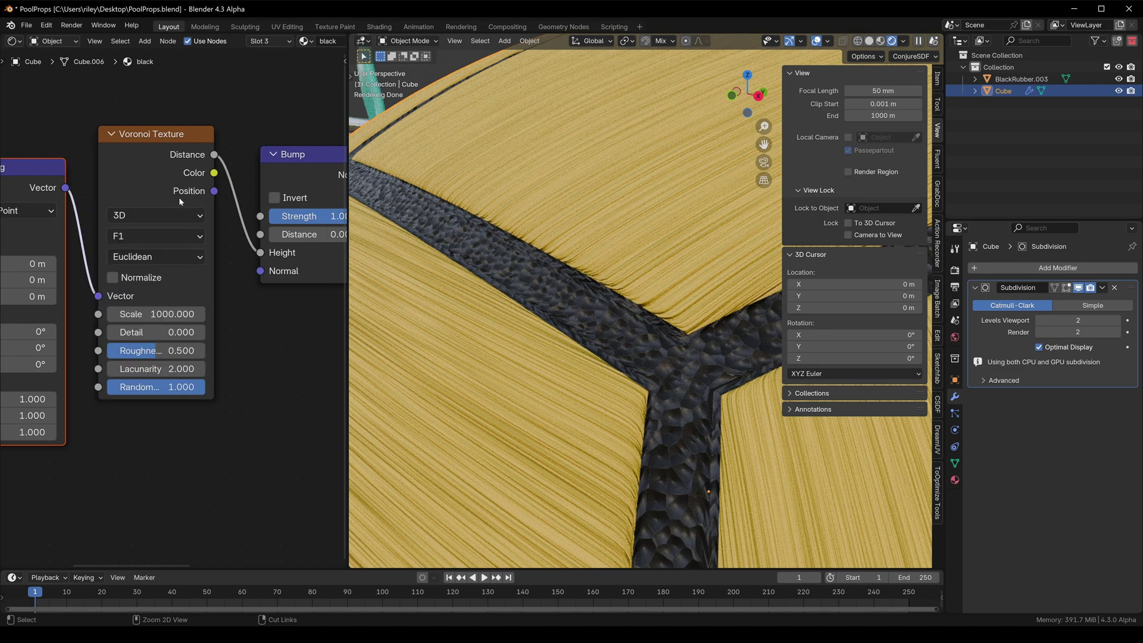
{"action": "scroll", "coordinate": [175, 232], "scroll_direction": "down", "scroll_amount": 1, "text": "ctrl"}
{"action": "scroll", "coordinate": [174, 233], "scroll_direction": "down", "scroll_amount": 1, "text": "ctrl"}
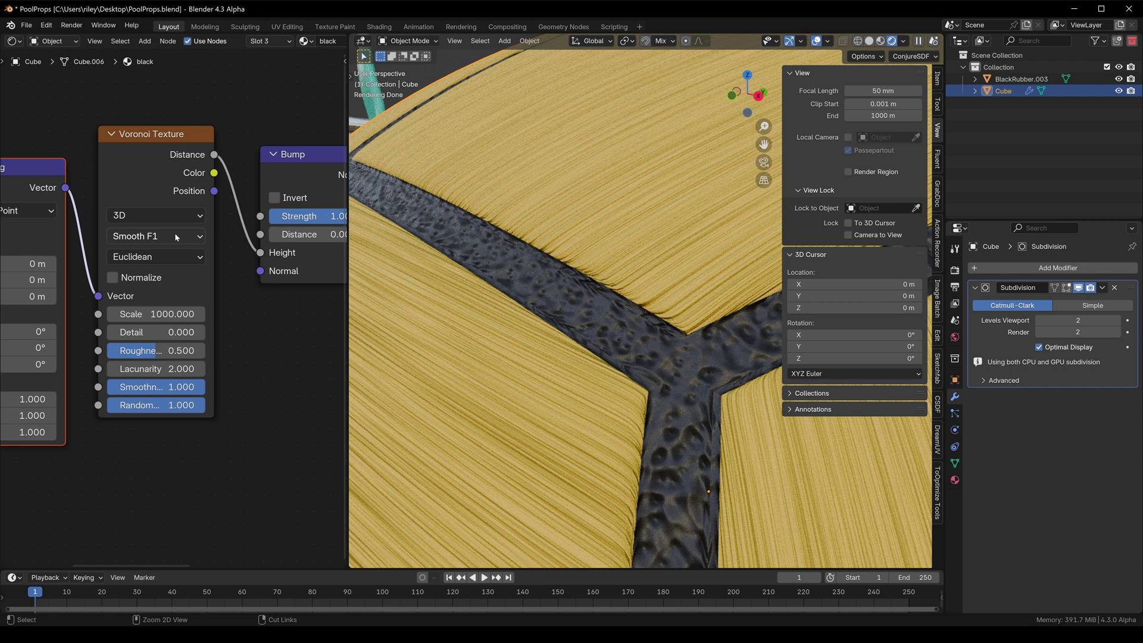
{"action": "left_click_drag", "start_coordinate": [149, 314], "coordinate": [202, 331]}
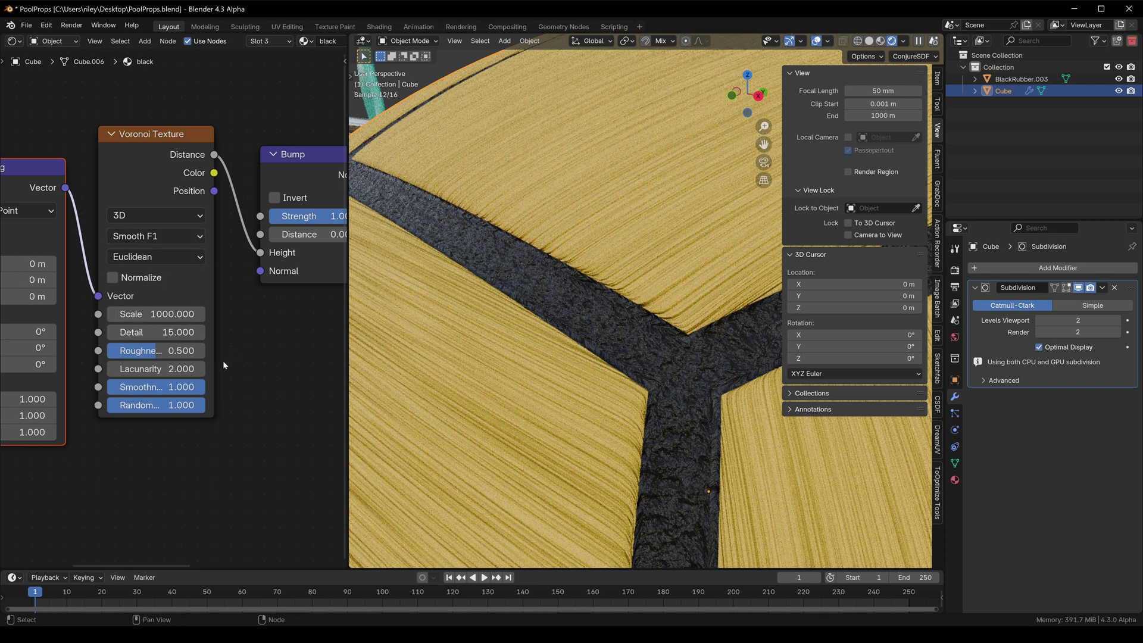
Set the black material's Bump distance to 0.0001 and check the grooves up close
{"action": "scroll", "coordinate": [691, 341], "scroll_direction": "down", "scroll_amount": 5}
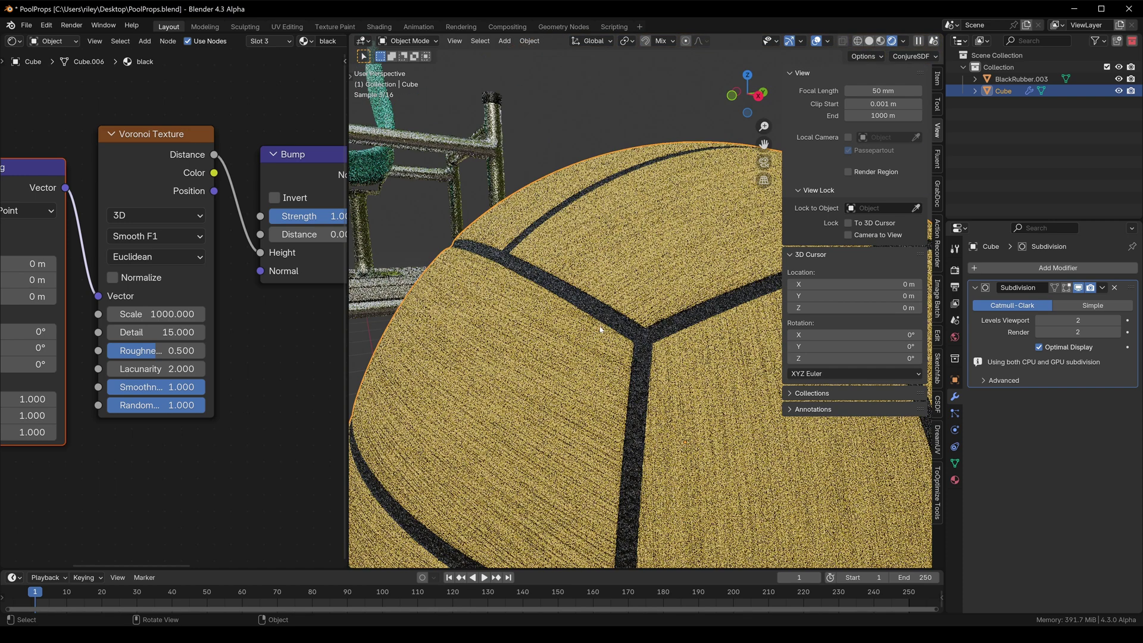
{"action": "middle_click_drag", "start_coordinate": [319, 247], "coordinate": [223, 282]}
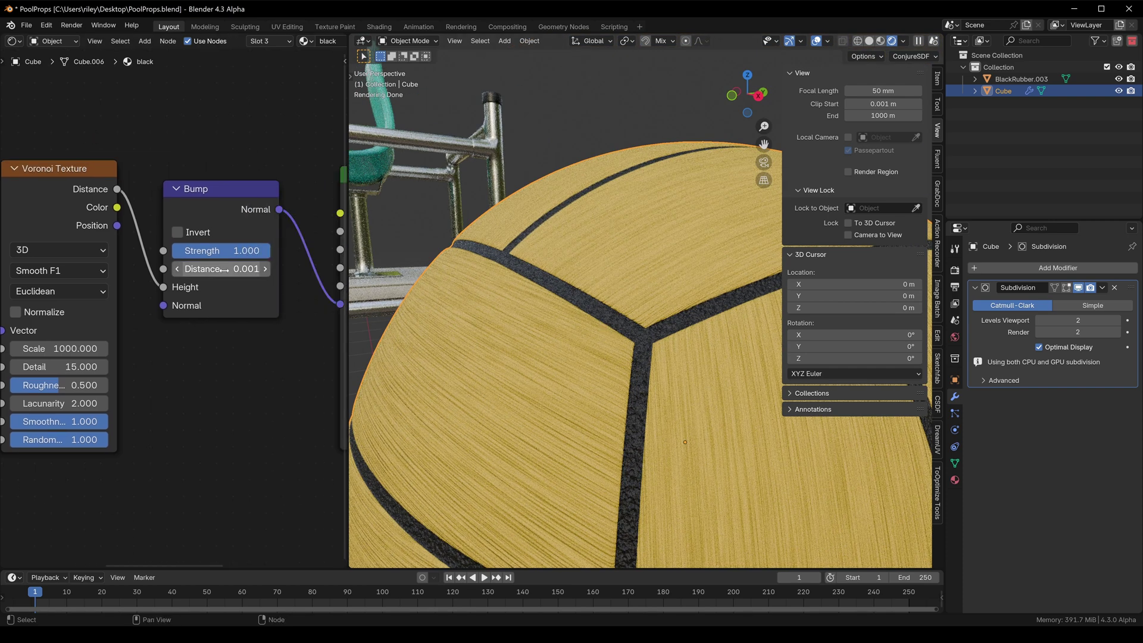
{"action": "left_click", "coordinate": [223, 269]}
{"action": "type", "text": ".0001"}
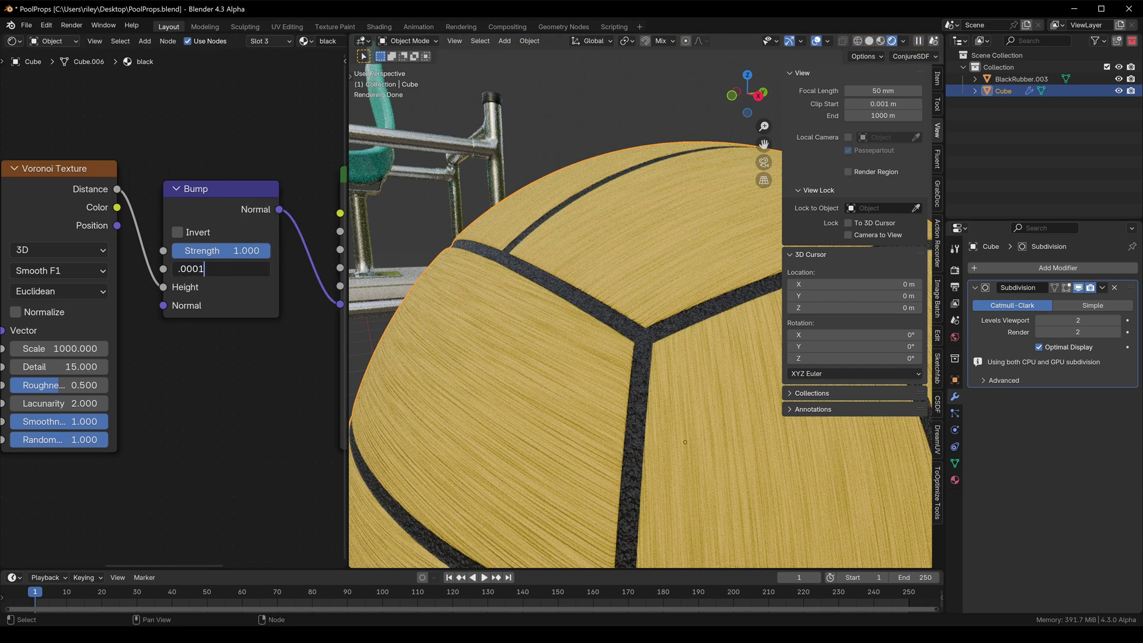
{"action": "key", "text": "Return"}
{"action": "scroll", "coordinate": [602, 241], "scroll_direction": "up", "scroll_amount": 5}
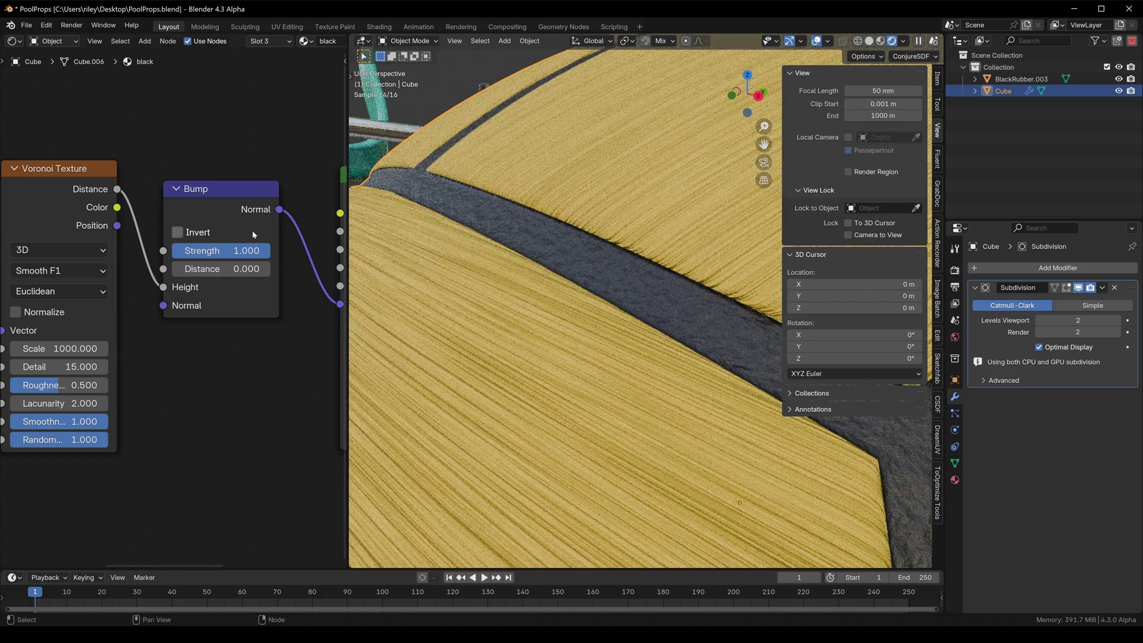
Raise the black material's Principled BSDF Roughness to 0.773
{"action": "scroll", "coordinate": [253, 234], "scroll_direction": "down", "scroll_amount": 2}
{"action": "middle_click_drag", "start_coordinate": [253, 235], "coordinate": [80, 285]}
{"action": "scroll", "coordinate": [185, 312], "scroll_direction": "up", "scroll_amount": 2}
{"action": "left_click_drag", "start_coordinate": [230, 295], "coordinate": [273, 293]}
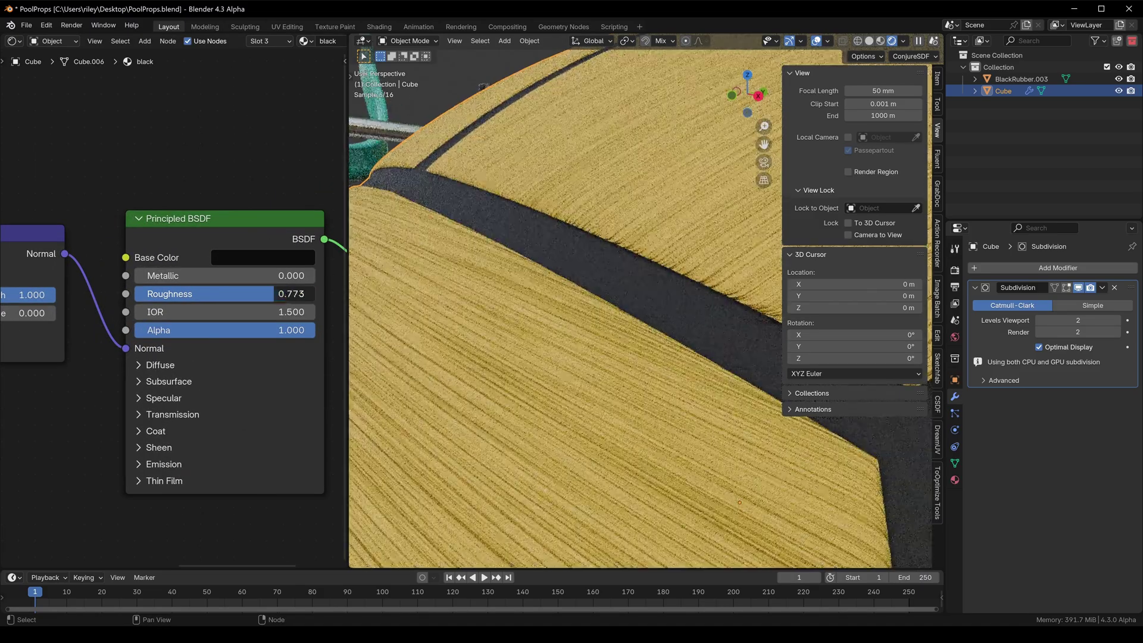
Examine the whole textured ball from several angles, ending with it selected in the front view
{"action": "scroll", "coordinate": [459, 250], "scroll_direction": "down", "scroll_amount": 8}
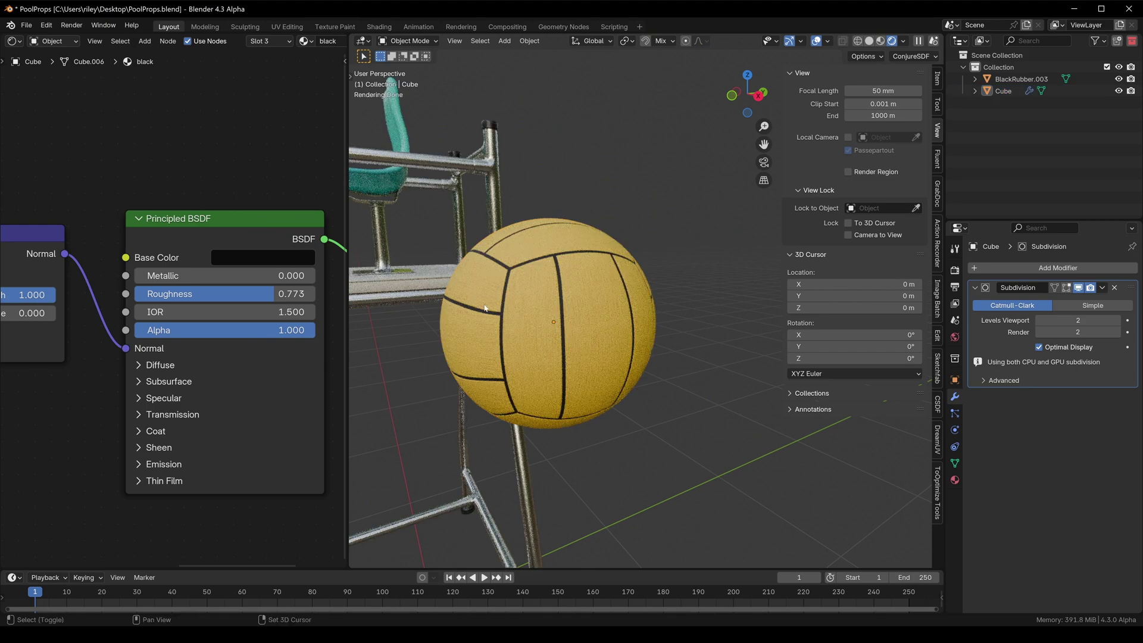
{"action": "middle_click_drag", "start_coordinate": [484, 307], "coordinate": [568, 333], "text": "shift"}
{"action": "middle_click_drag", "start_coordinate": [447, 161], "coordinate": [549, 209]}
{"action": "scroll", "coordinate": [548, 209], "scroll_direction": "up", "scroll_amount": 1}
{"action": "middle_click_drag", "start_coordinate": [523, 289], "coordinate": [613, 256]}
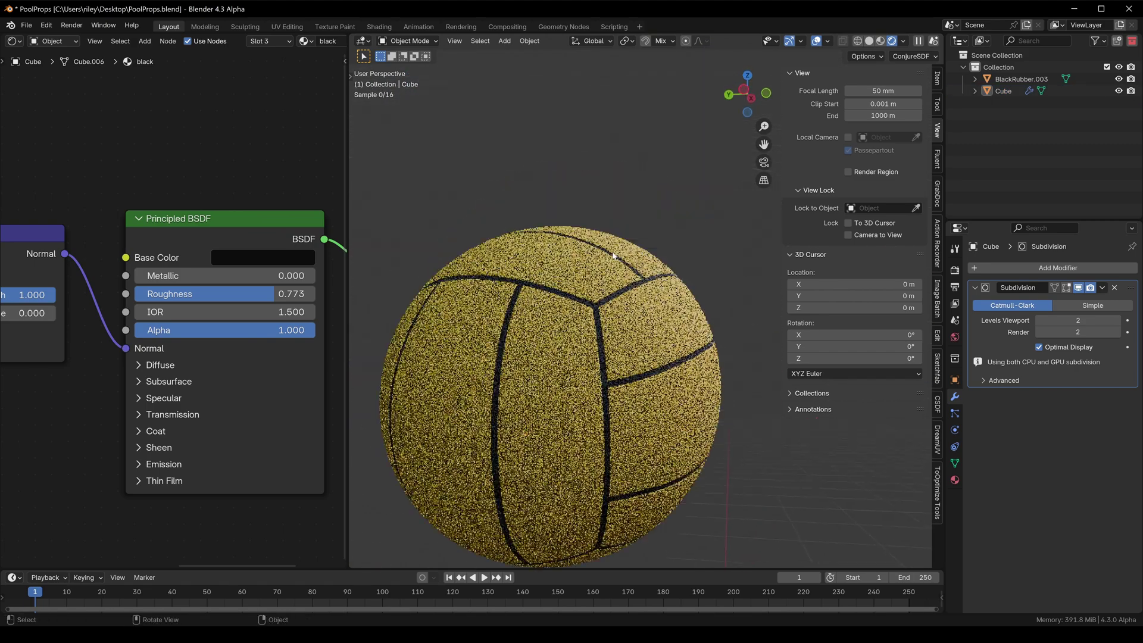
{"action": "middle_click_drag", "start_coordinate": [595, 357], "coordinate": [586, 256], "text": "shift"}
{"action": "scroll", "coordinate": [587, 256], "scroll_direction": "down", "scroll_amount": 1}
{"action": "middle_click_drag", "start_coordinate": [572, 256], "coordinate": [411, 266]}
{"action": "scroll", "coordinate": [656, 273], "scroll_direction": "down", "scroll_amount": 1}
{"action": "middle_click_drag", "start_coordinate": [670, 293], "coordinate": [664, 336], "text": "shift"}
{"action": "left_click", "coordinate": [597, 326]}
{"action": "key", "text": "KP_1"}
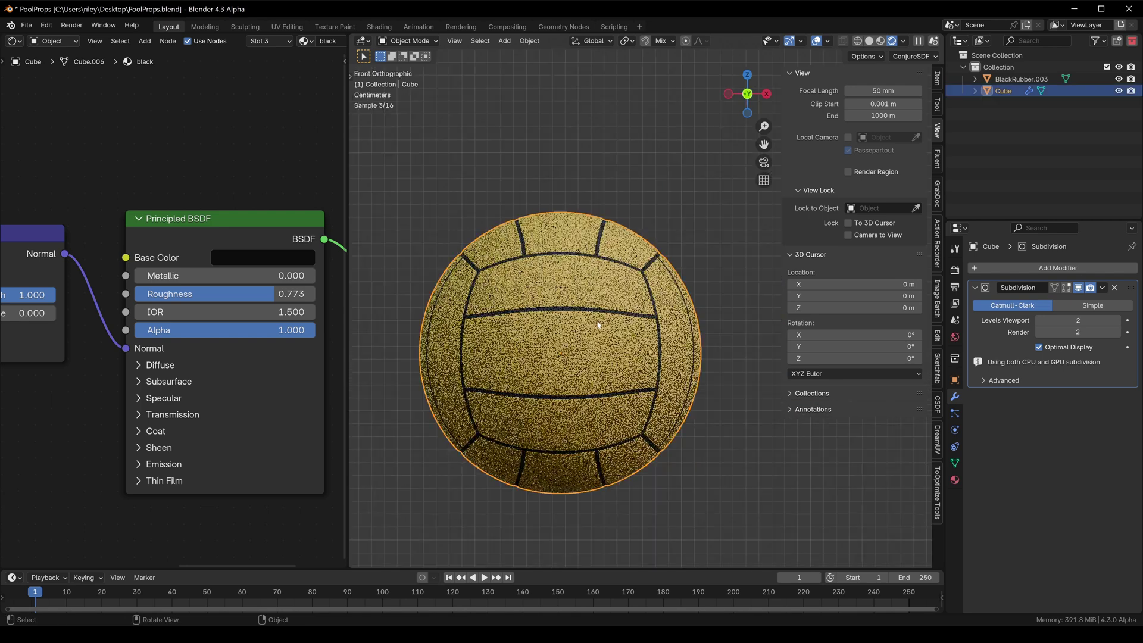
{"action": "key", "text": "Tab"}
{"action": "key", "text": "Tab"}
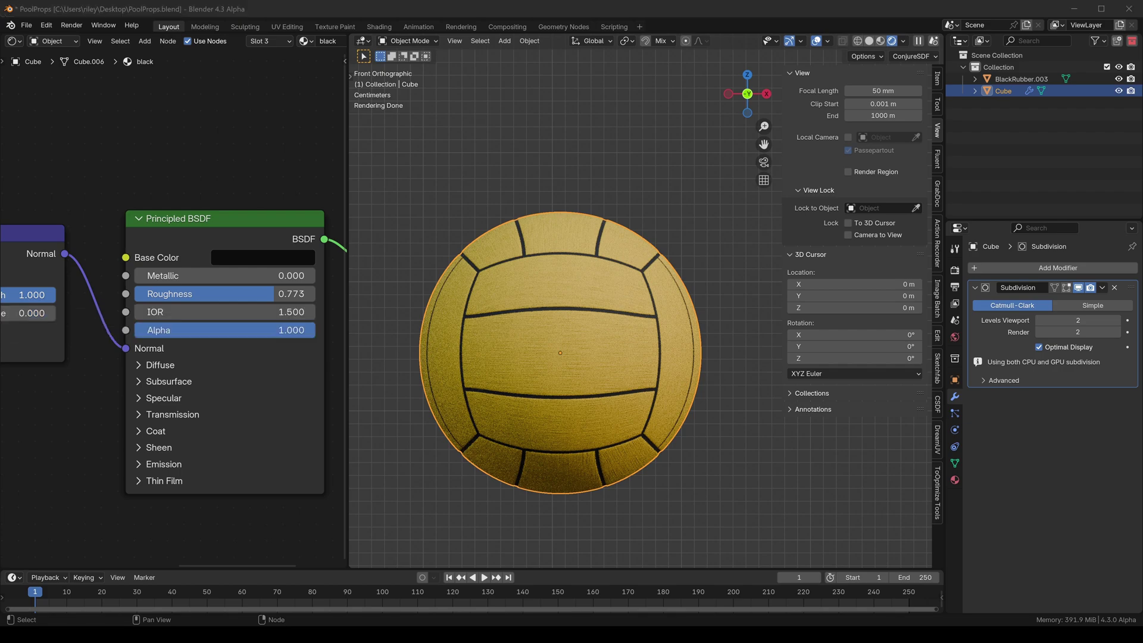
Switch to the image viewer to look over the ball.png logo artwork, and return to Blender
{"action": "key", "text": "alt+Tab"}
{"action": "key", "text": "alt+Tab"}
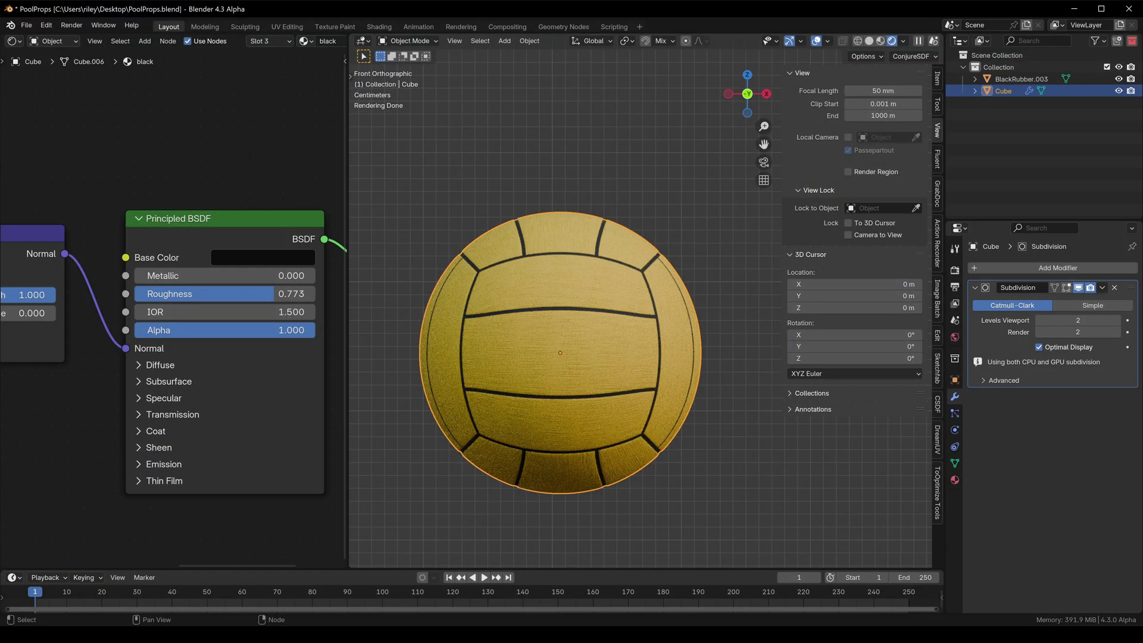
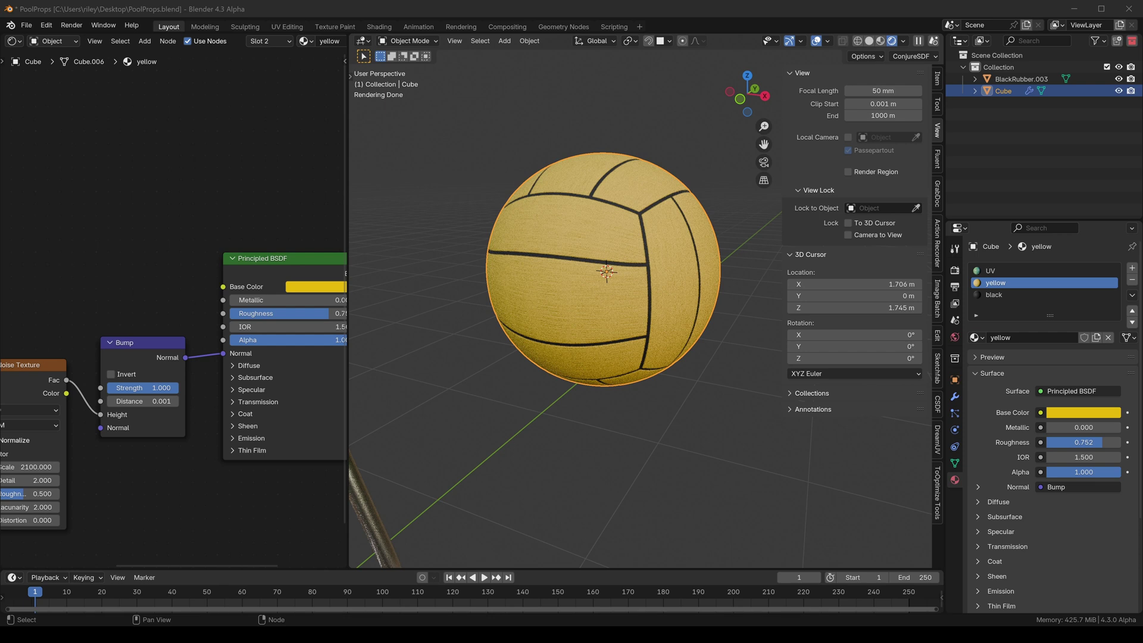
{"action": "key", "text": "alt+Tab"}
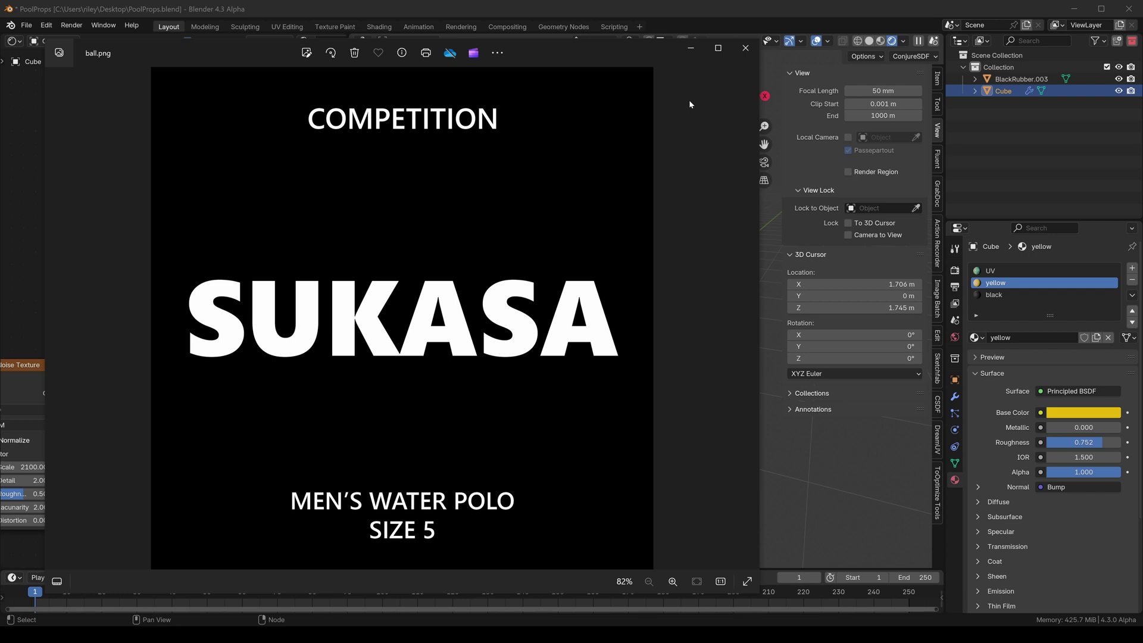
{"action": "left_click", "coordinate": [691, 47]}
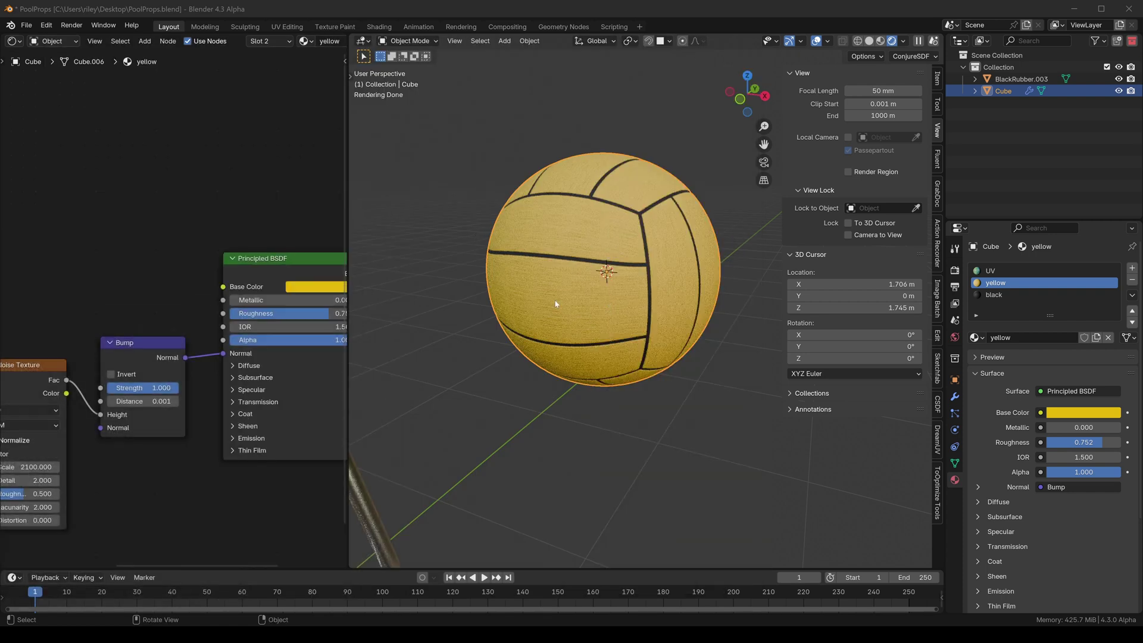
Check the ball beside the lifeguard chair with the yellow material's nodes in view, and save the file
{"action": "middle_click_drag", "start_coordinate": [554, 303], "coordinate": [571, 280]}
{"action": "scroll", "coordinate": [581, 316], "scroll_direction": "down", "scroll_amount": 4}
{"action": "middle_click_drag", "start_coordinate": [594, 318], "coordinate": [548, 257], "text": "shift"}
{"action": "scroll", "coordinate": [636, 309], "scroll_direction": "up", "scroll_amount": 4}
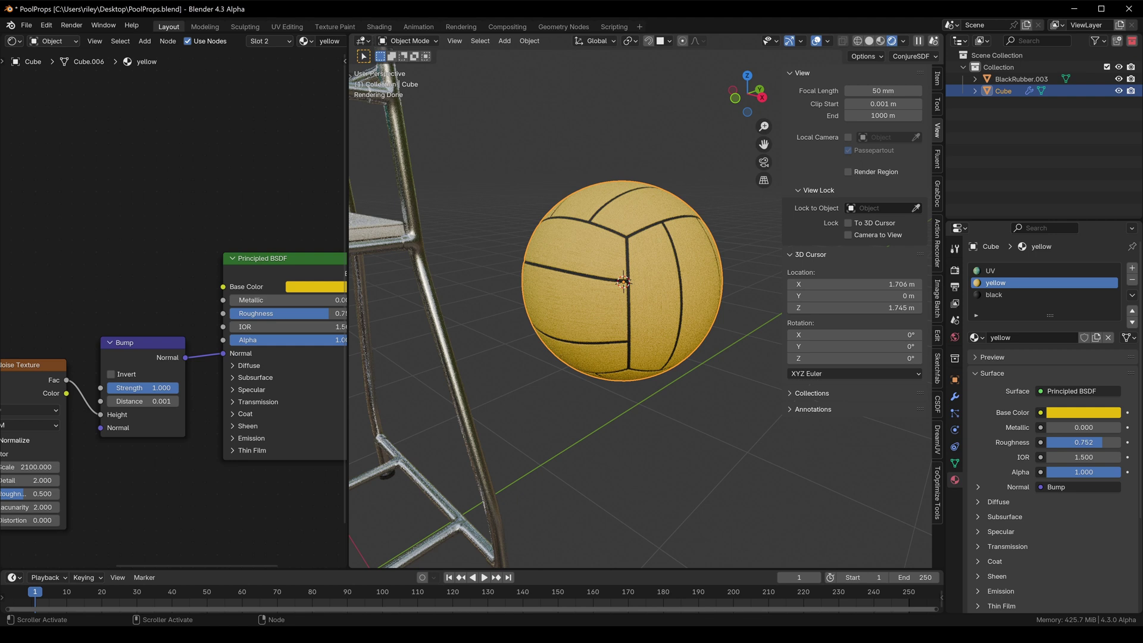
{"action": "scroll", "coordinate": [250, 199], "scroll_direction": "down", "scroll_amount": 4}
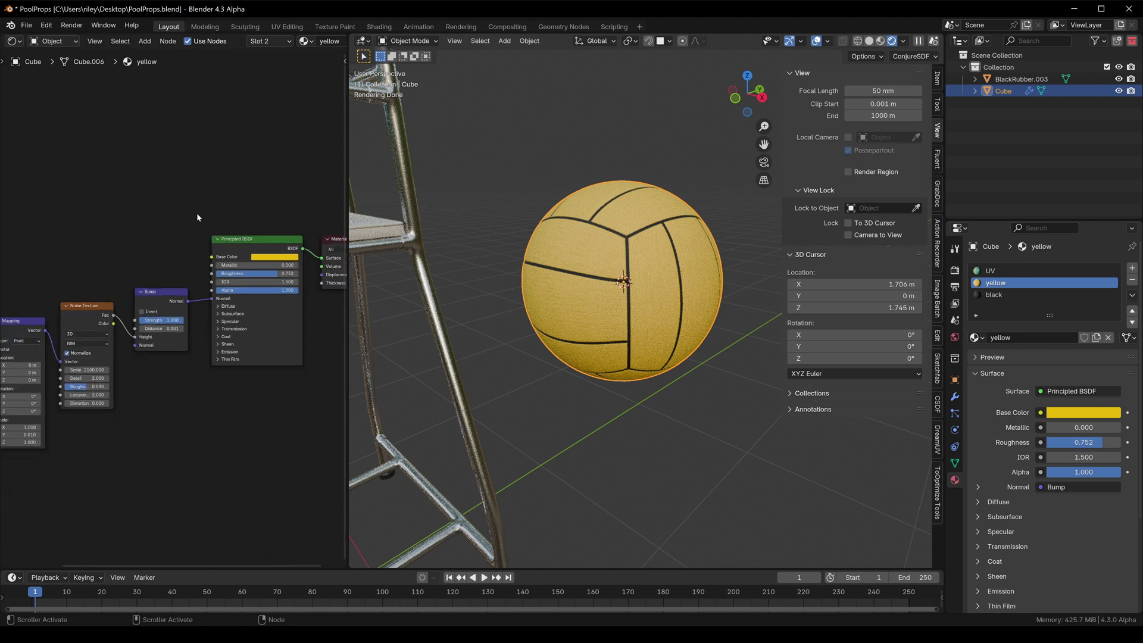
{"action": "key", "text": "ctrl+s"}
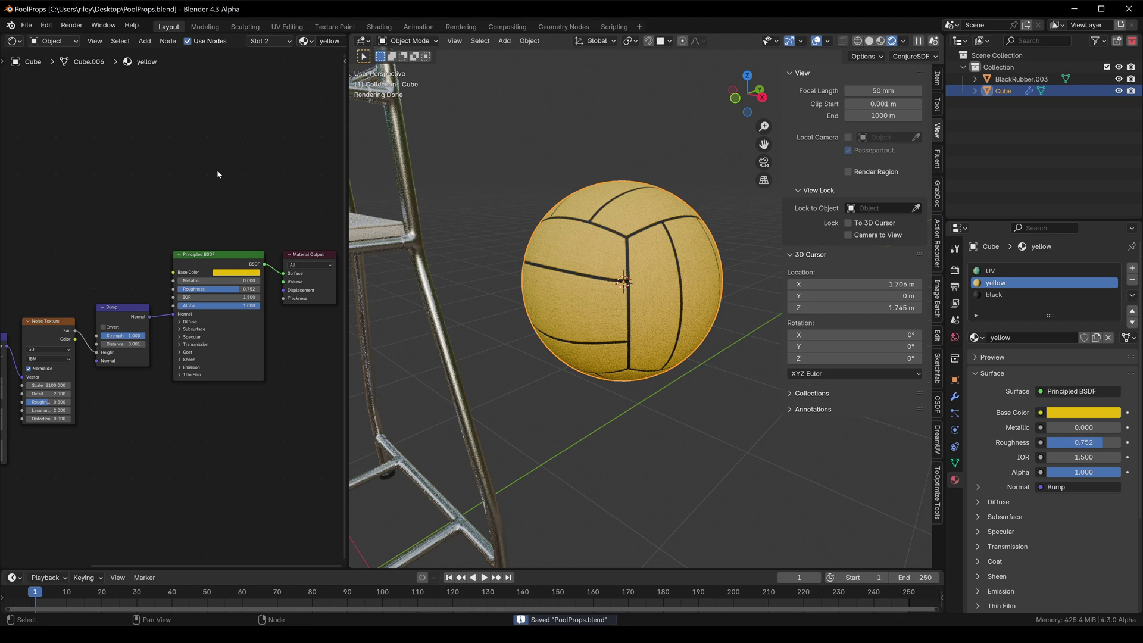
Add a Fluent image decal to the yellow material using ball.png from the Downloads folder
{"action": "key", "text": "shift+f"}
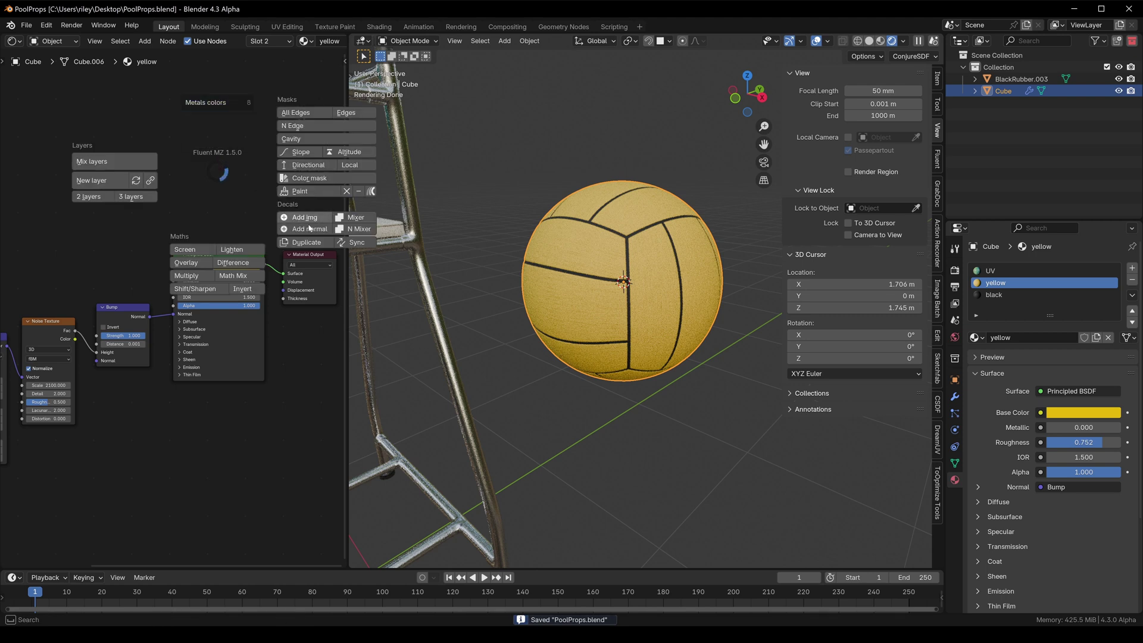
{"action": "left_click", "coordinate": [307, 219]}
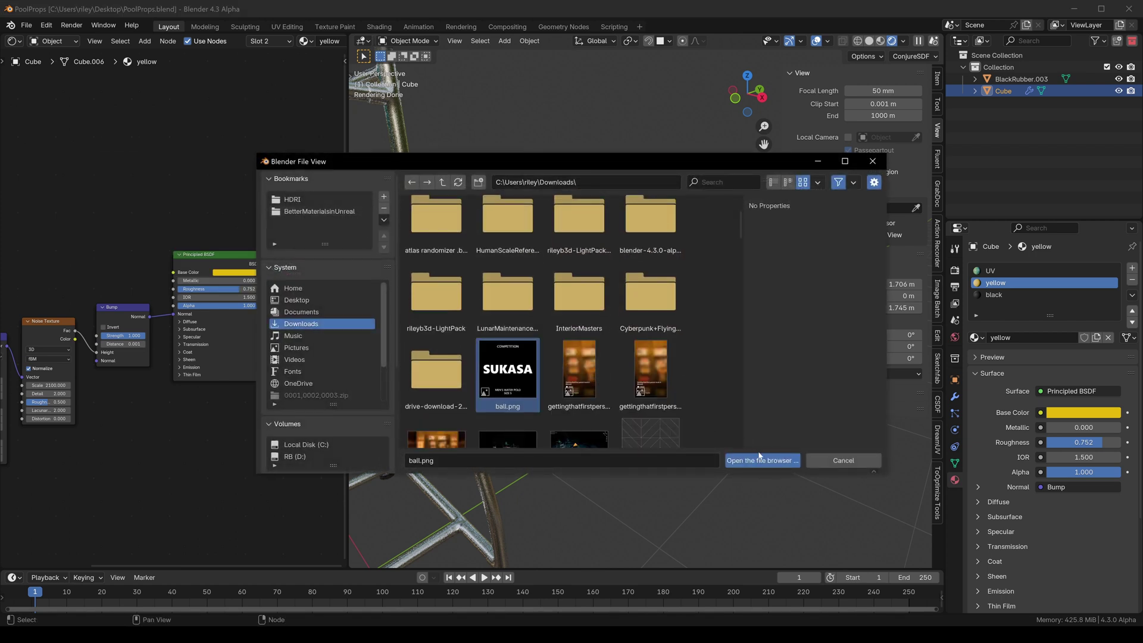
{"action": "left_click", "coordinate": [761, 460]}
{"action": "scroll", "coordinate": [608, 306], "scroll_direction": "down", "scroll_amount": 5}
{"action": "scroll", "coordinate": [607, 306], "scroll_direction": "up", "scroll_amount": 3}
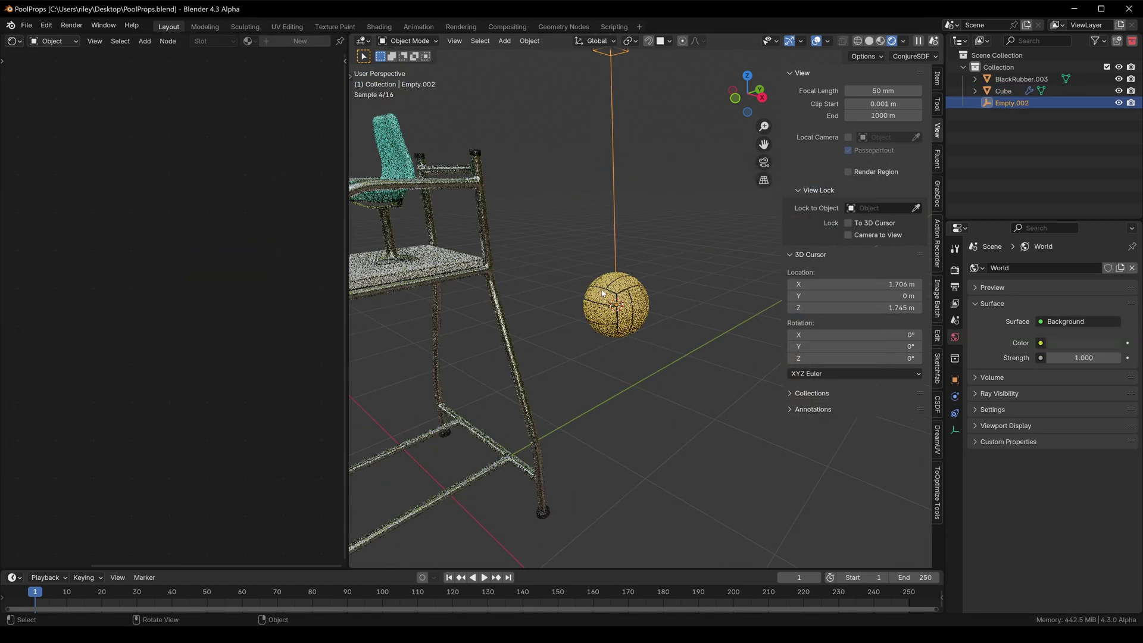
Reselect the ball and move its new Decal node above the Bump node
{"action": "scroll", "coordinate": [608, 306], "scroll_direction": "down", "scroll_amount": 1}
{"action": "left_click", "coordinate": [606, 299]}
{"action": "scroll", "coordinate": [606, 300], "scroll_direction": "up", "scroll_amount": 4}
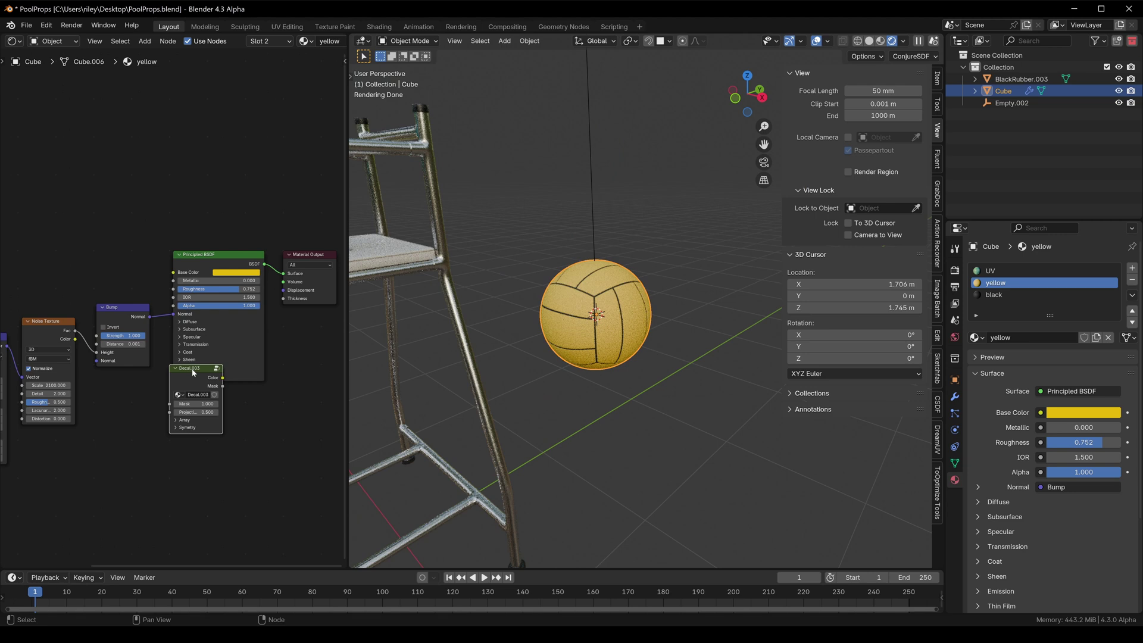
{"action": "left_click_drag", "start_coordinate": [208, 372], "coordinate": [87, 226]}
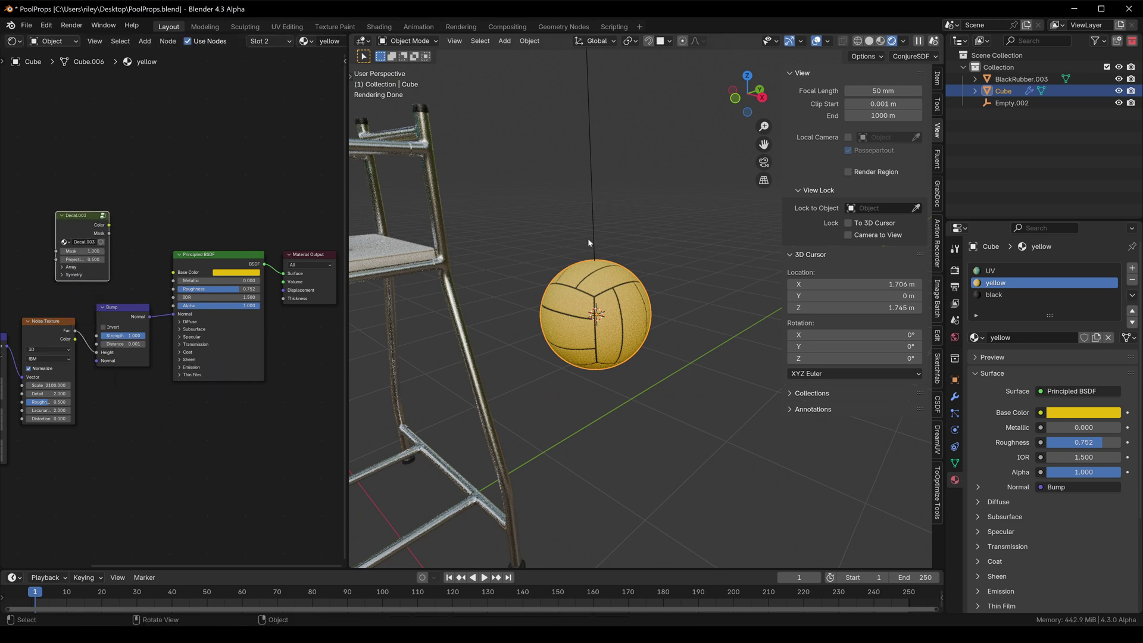
Locate the decal's empty above the ball, and link the Decal node's Color to the yellow shader's Base Color
{"action": "scroll", "coordinate": [588, 238], "scroll_direction": "down", "scroll_amount": 4}
{"action": "left_click", "coordinate": [575, 147]}
{"action": "scroll", "coordinate": [590, 204], "scroll_direction": "up", "scroll_amount": 2}
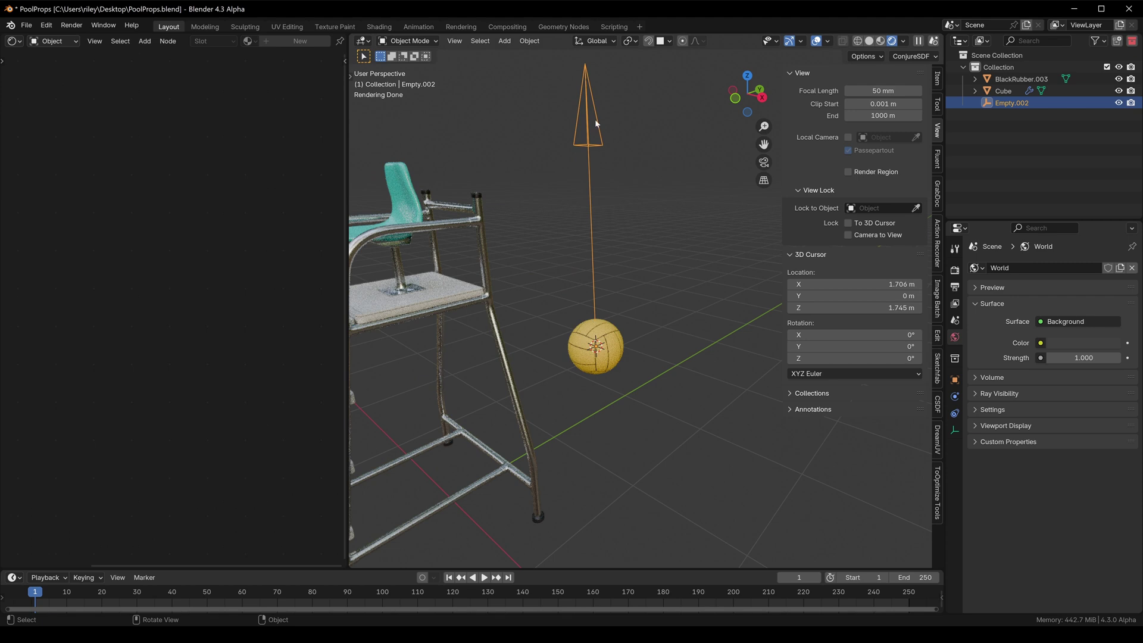
{"action": "left_click", "coordinate": [609, 349]}
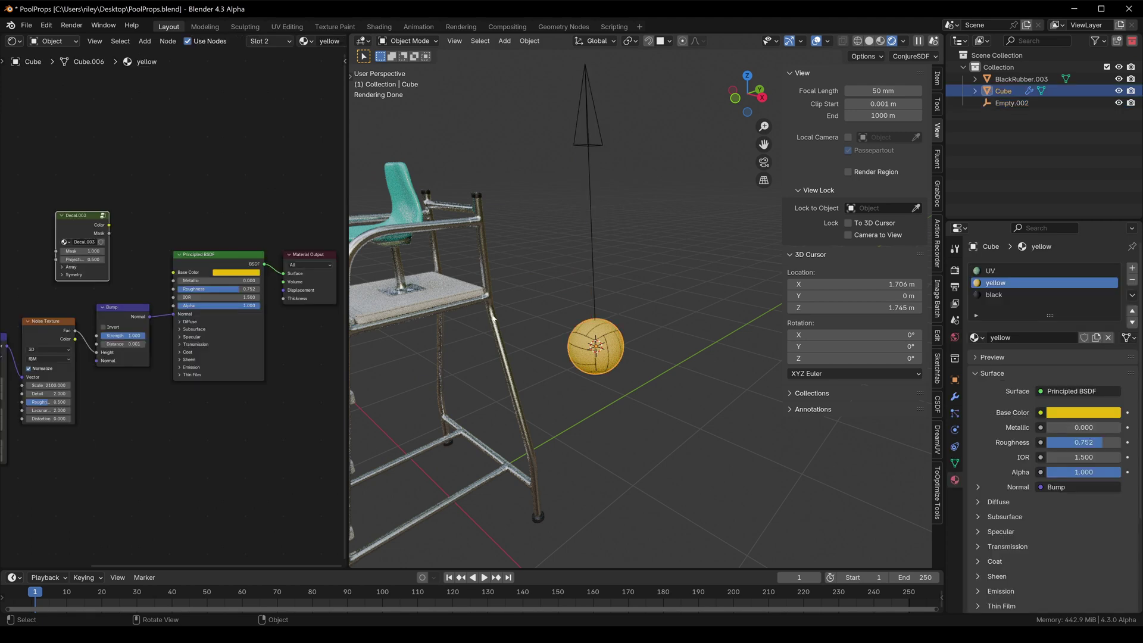
{"action": "left_click_drag", "start_coordinate": [114, 215], "coordinate": [216, 290]}
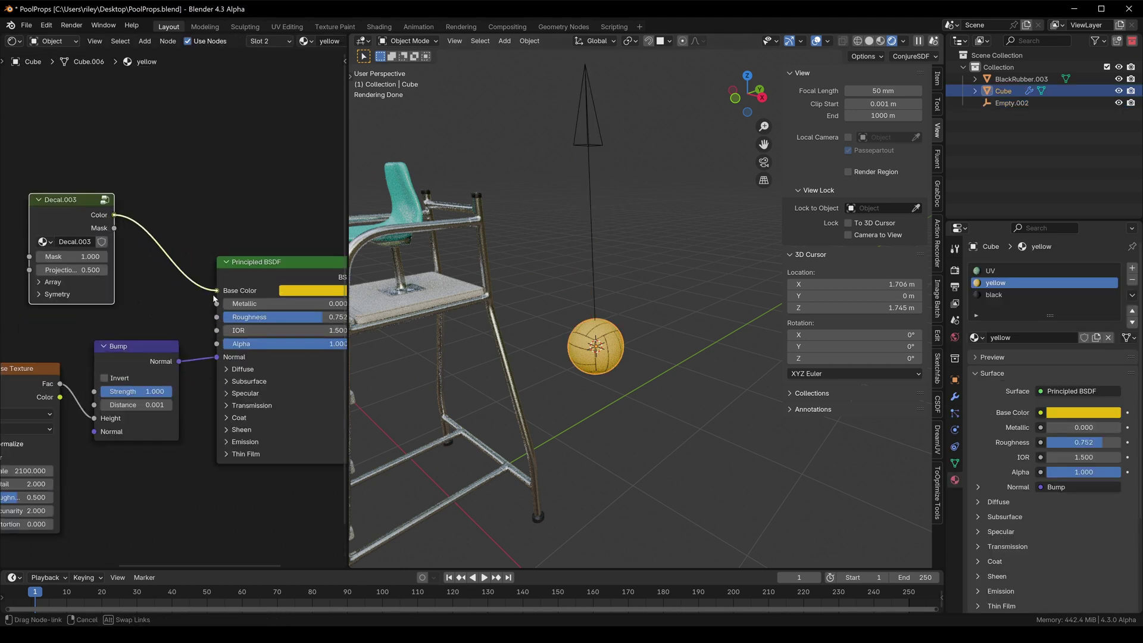
Rotate the decal's empty -90° about the global X axis
{"action": "left_click", "coordinate": [586, 135]}
{"action": "key", "text": "r"}
{"action": "key", "text": "x"}
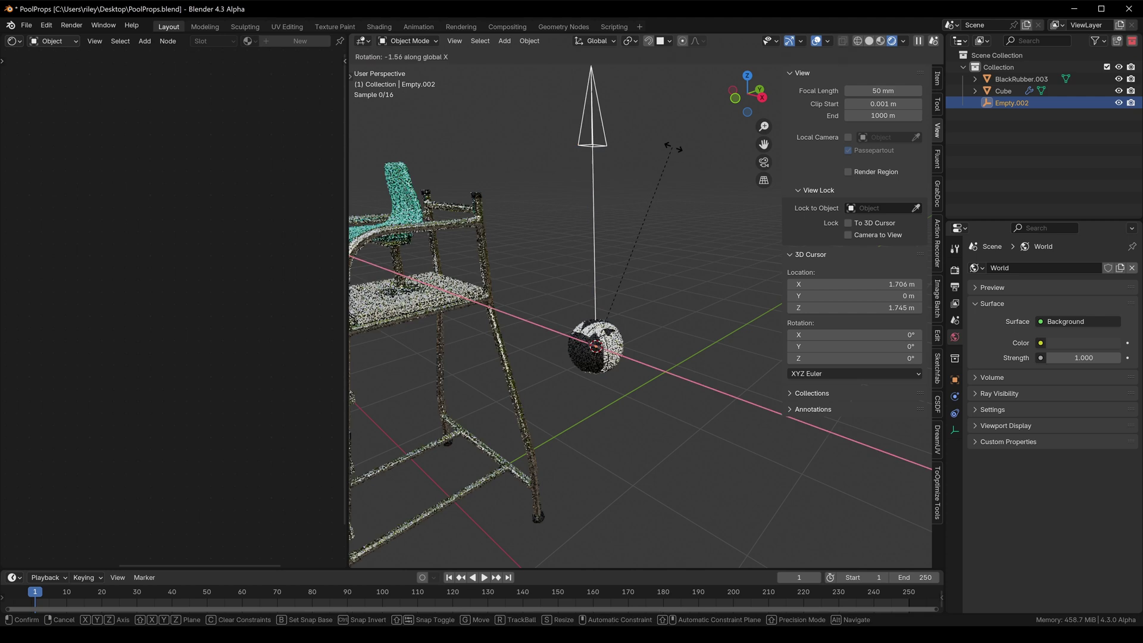
{"action": "type", "text": "-90"}
{"action": "key", "text": "Return"}
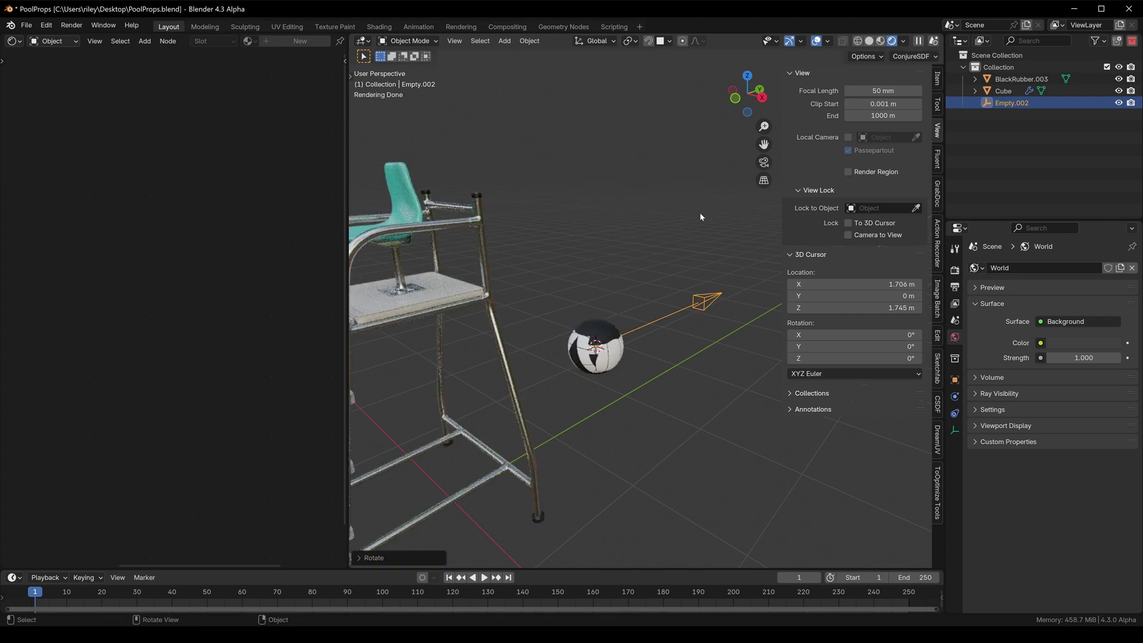
Move the decal's empty along the Y axis to the side of the ball facing the lifeguard chair
{"action": "key", "text": "g"}
{"action": "key", "text": "y"}
{"action": "left_click", "coordinate": [665, 406]}
{"action": "scroll", "coordinate": [569, 340], "scroll_direction": "up", "scroll_amount": 5}
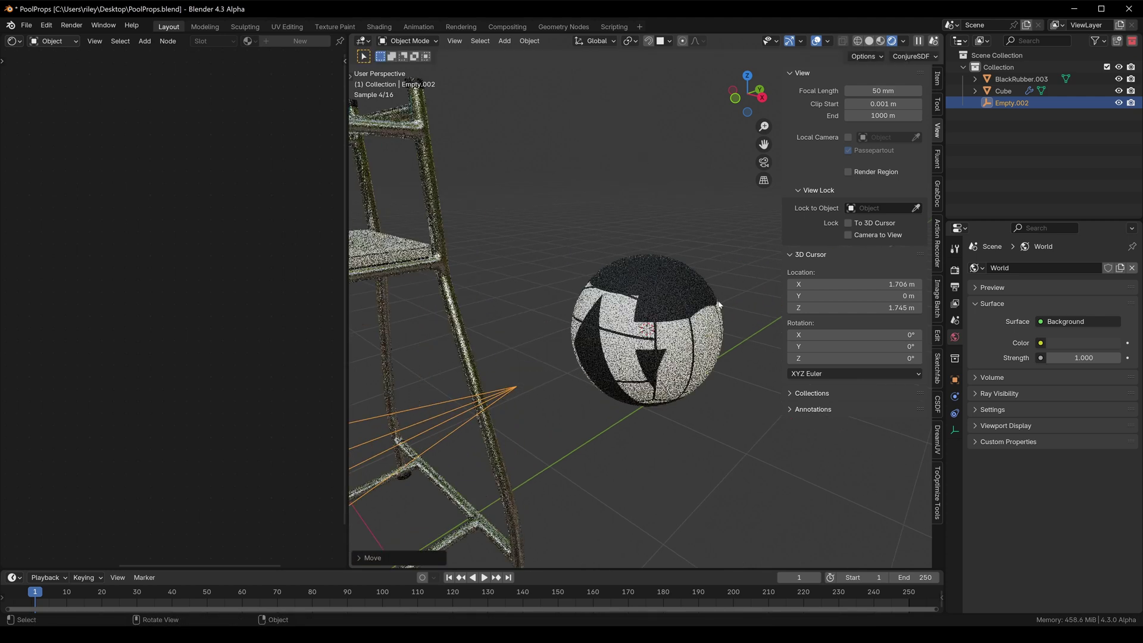
Scale the decal's empty until the whole SUKASA logo fits across the front of the ball
{"action": "key", "text": "s"}
{"action": "left_click", "coordinate": [549, 389]}
{"action": "scroll", "coordinate": [549, 381], "scroll_direction": "down", "scroll_amount": 6}
{"action": "key", "text": "s"}
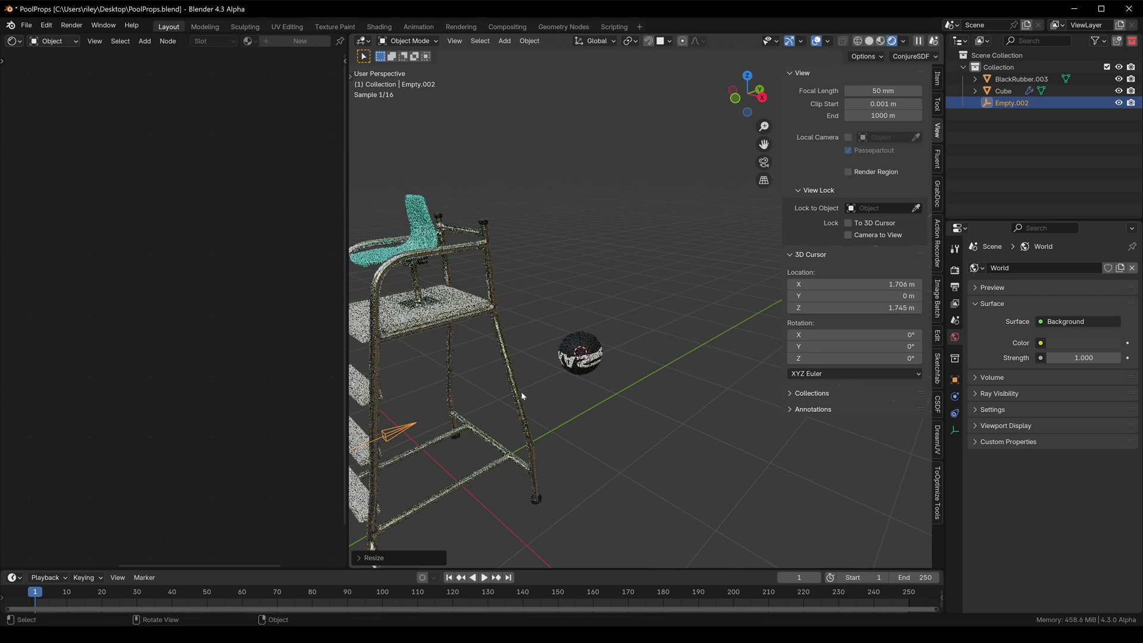
{"action": "left_click", "coordinate": [548, 380]}
{"action": "scroll", "coordinate": [569, 360], "scroll_direction": "up", "scroll_amount": 10}
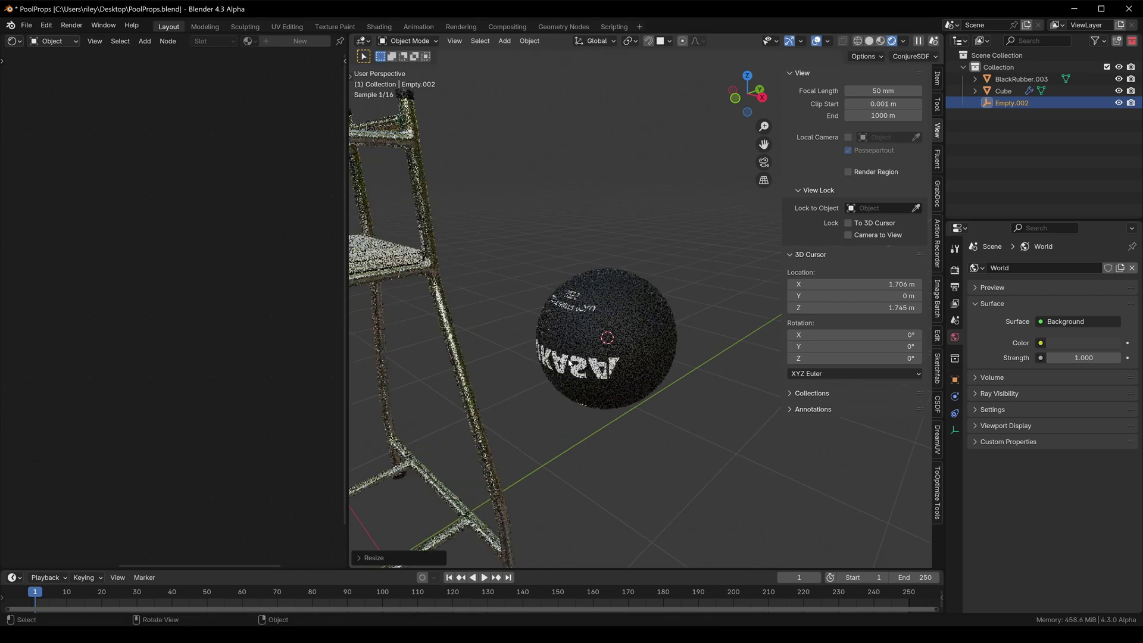
{"action": "middle_click_drag", "start_coordinate": [600, 340], "coordinate": [702, 254]}
{"action": "key", "text": "s"}
{"action": "right_click", "coordinate": [629, 301]}
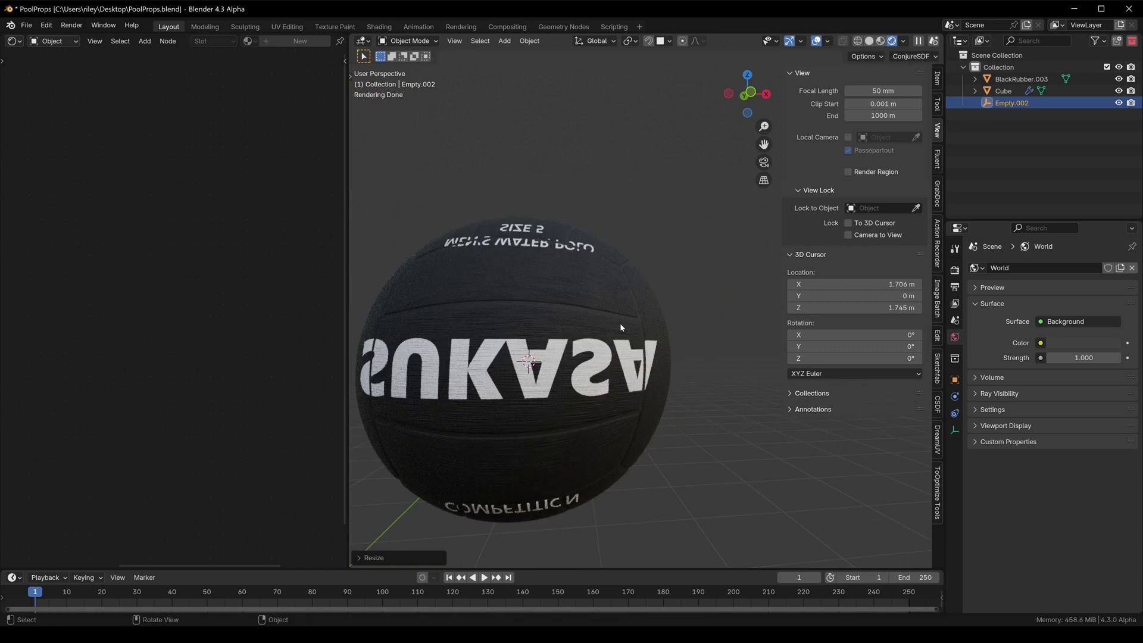
Move the decal's empty along Y closer to the ball and scale it down to about 0.65
{"action": "scroll", "coordinate": [620, 322], "scroll_direction": "down", "scroll_amount": 8}
{"action": "middle_click_drag", "start_coordinate": [602, 331], "coordinate": [518, 371]}
{"action": "key", "text": "g"}
{"action": "key", "text": "y"}
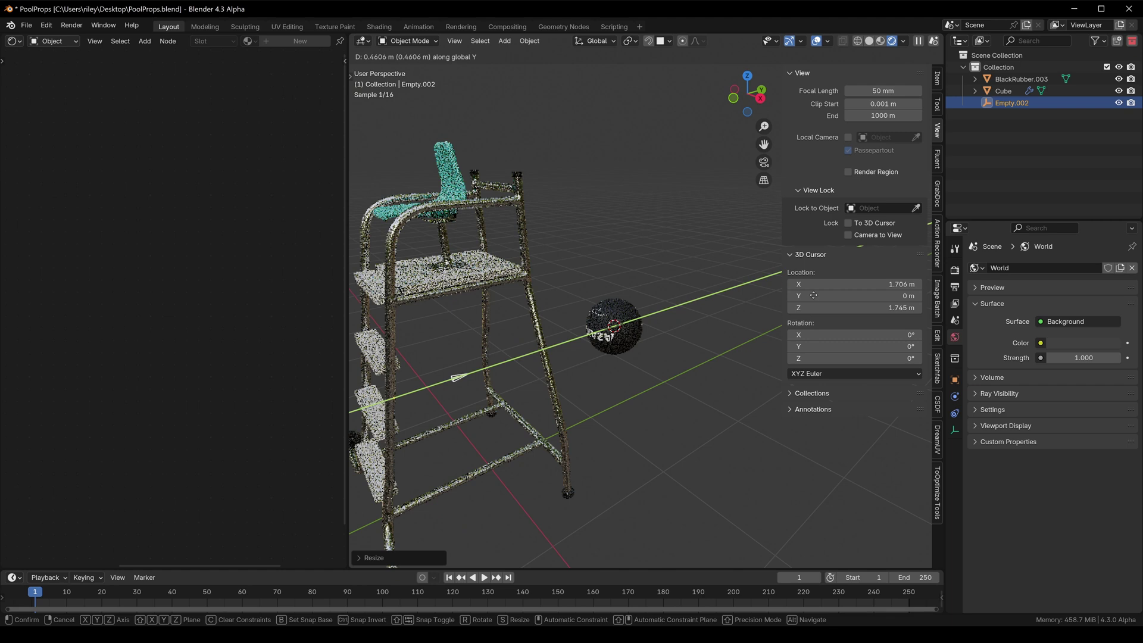
{"action": "left_click", "coordinate": [635, 341]}
{"action": "scroll", "coordinate": [638, 341], "scroll_direction": "up", "scroll_amount": 4}
{"action": "middle_click_drag", "start_coordinate": [658, 321], "coordinate": [714, 277]}
{"action": "key", "text": "s"}
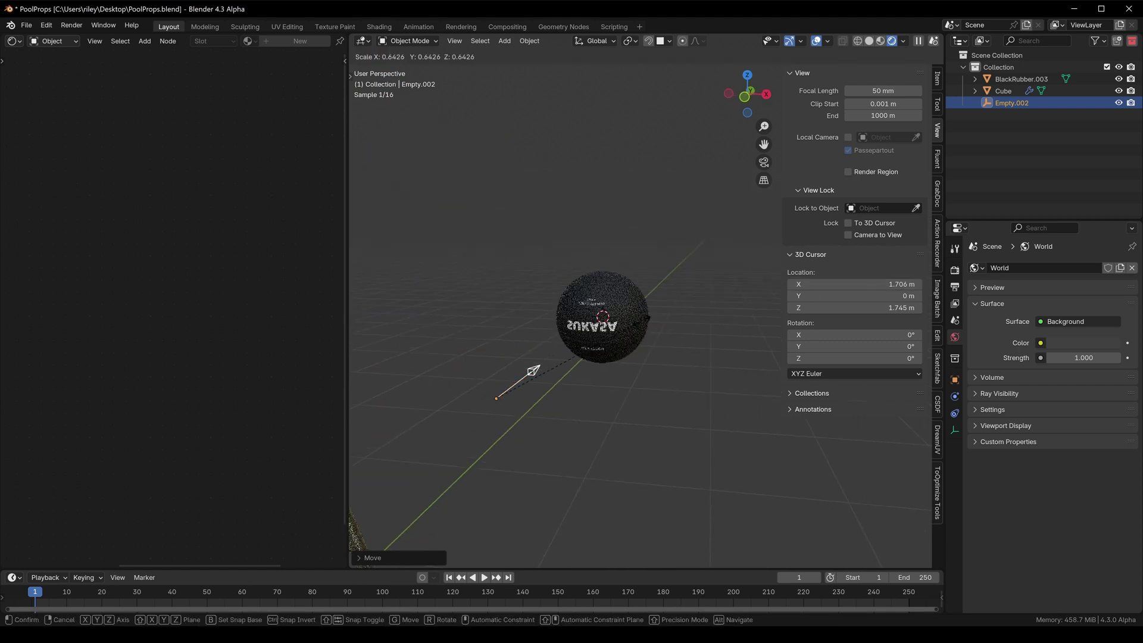
{"action": "left_click", "coordinate": [648, 323]}
Flip the decal's empty vertically by scaling it -1 along Z
{"action": "type", "text": "s"}
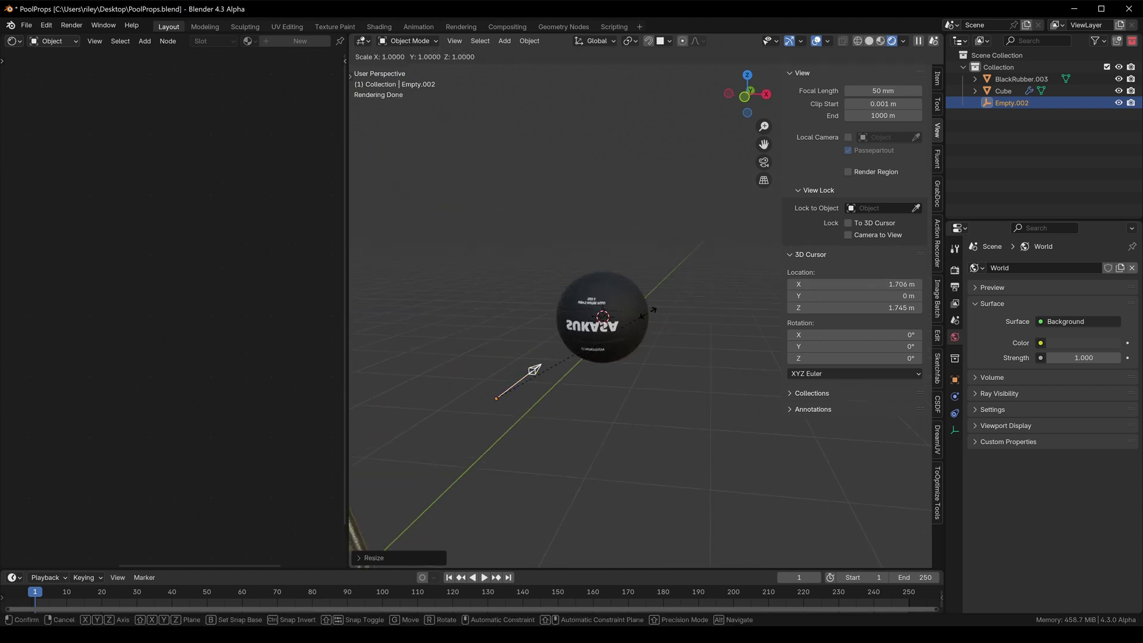
{"action": "type", "text": "z-1"}
{"action": "left_click", "coordinate": [647, 312]}
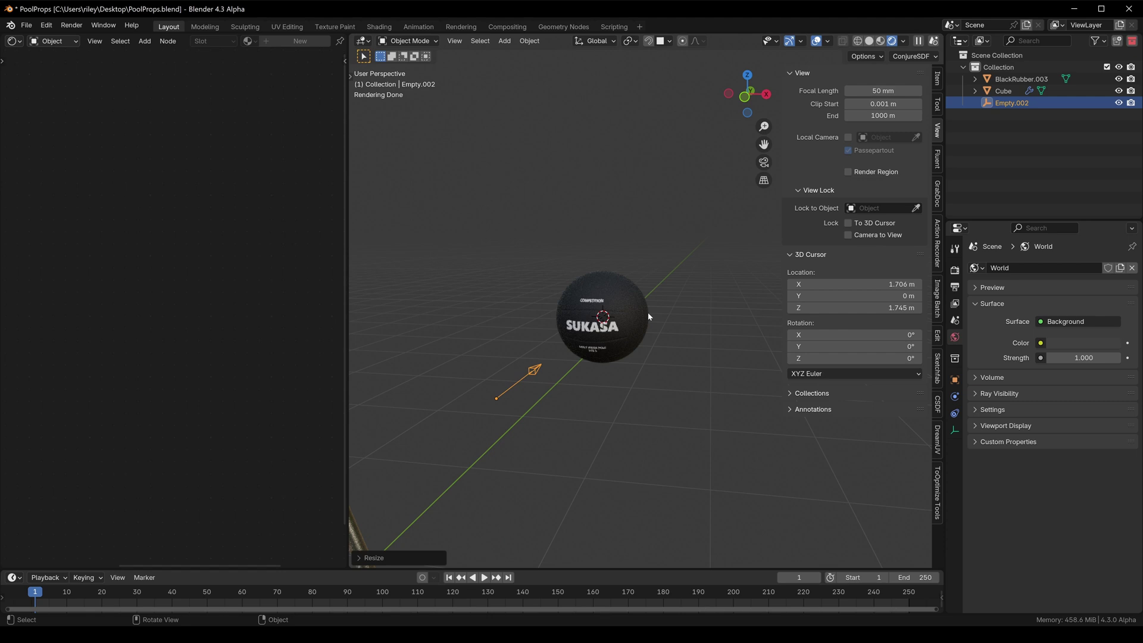
Scale the decal's empty up slightly to enlarge the logo, and reselect the ball
{"action": "scroll", "coordinate": [598, 323], "scroll_direction": "up", "scroll_amount": 5}
{"action": "middle_click_drag", "start_coordinate": [599, 324], "coordinate": [620, 272]}
{"action": "key", "text": "s"}
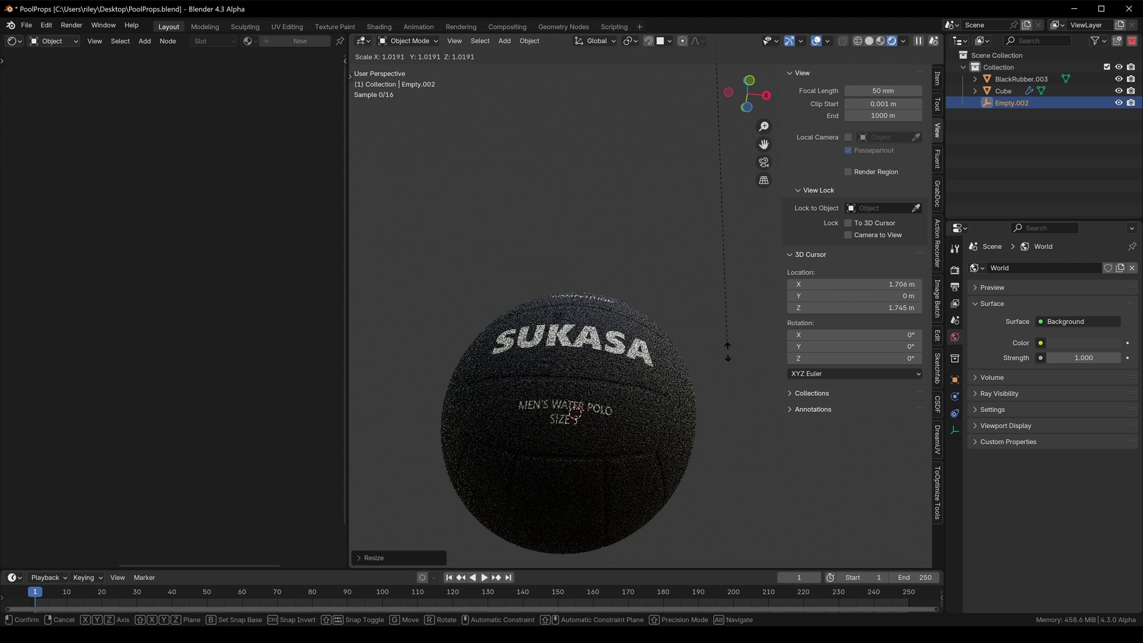
{"action": "left_click", "coordinate": [730, 374]}
{"action": "middle_click_drag", "start_coordinate": [595, 312], "coordinate": [559, 402]}
{"action": "mouse_move", "coordinate": [642, 277]}
{"action": "middle_mouse_down"}
{"action": "mouse_move", "coordinate": [590, 298]}
{"action": "mouse_move", "coordinate": [643, 263]}
{"action": "middle_mouse_up"}
{"action": "left_click", "coordinate": [643, 263]}
{"action": "scroll", "coordinate": [119, 280], "scroll_direction": "up", "scroll_amount": 2}
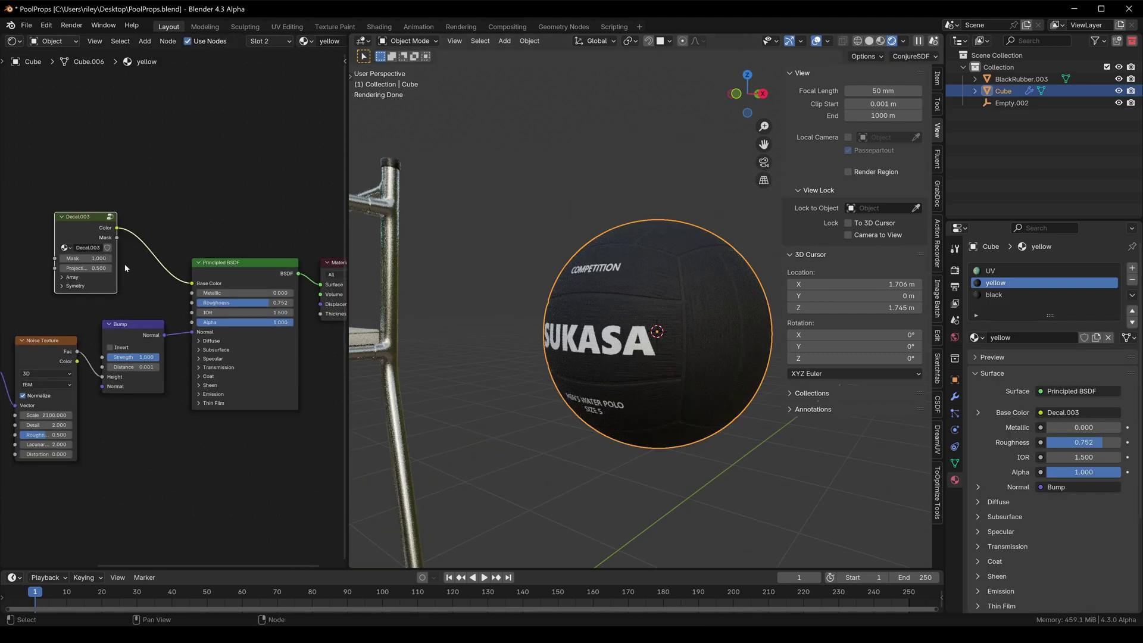
Try the Decal node's Mask output as the yellow shader's Base Color, and relink its Color output
{"action": "left_click_drag", "start_coordinate": [147, 228], "coordinate": [268, 301]}
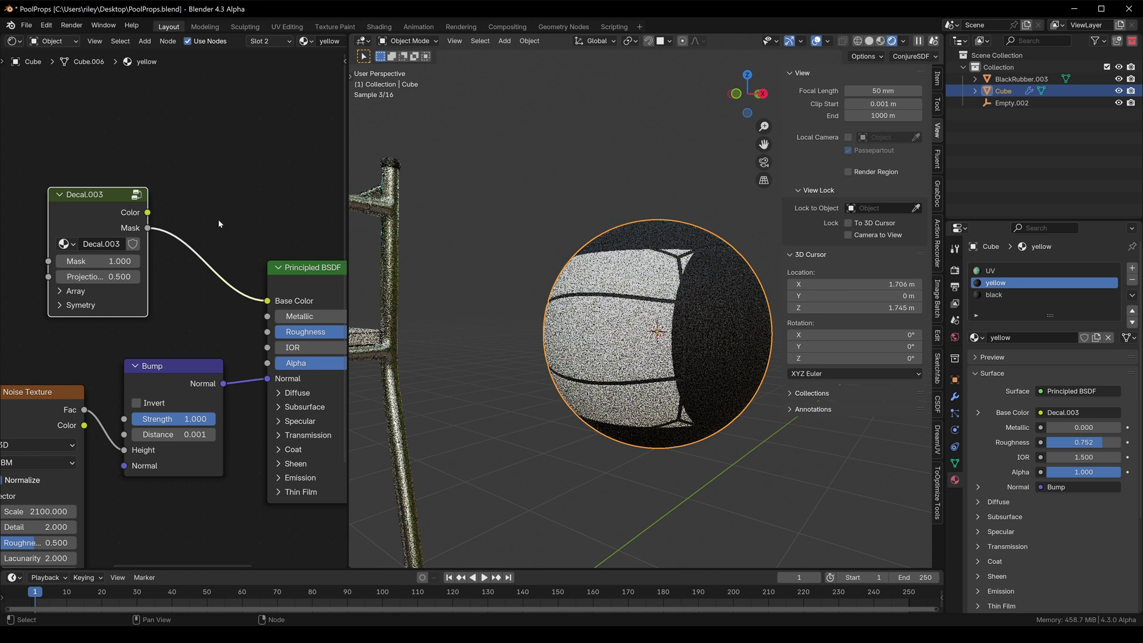
{"action": "scroll", "coordinate": [218, 219], "scroll_direction": "down", "scroll_amount": 2}
{"action": "left_click_drag", "start_coordinate": [98, 224], "coordinate": [51, 228]}
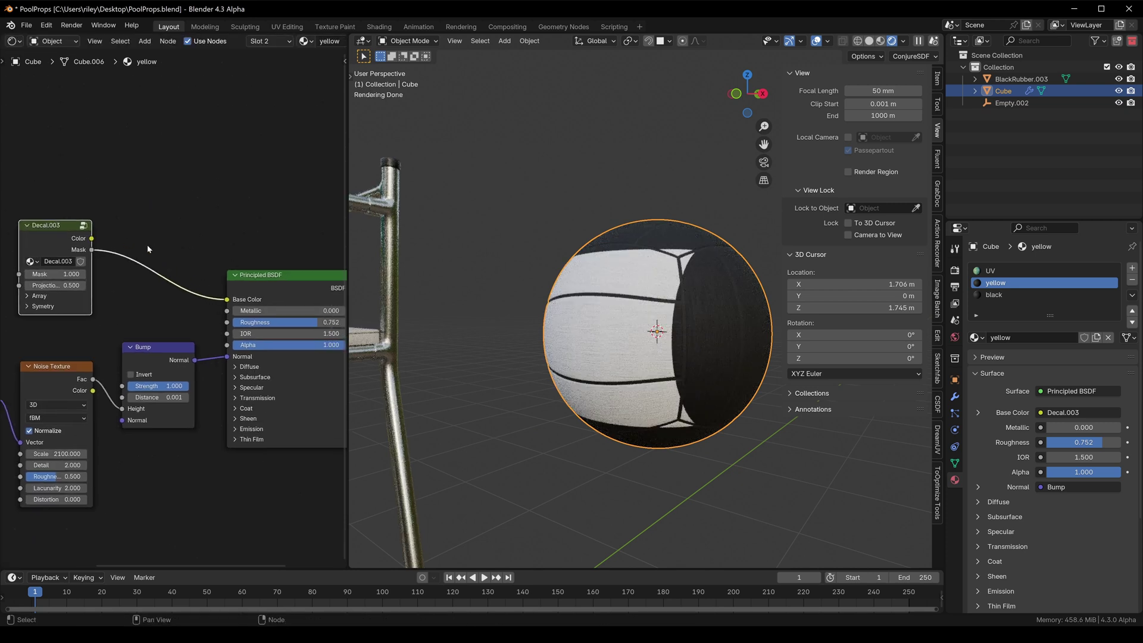
{"action": "scroll", "coordinate": [90, 275], "scroll_direction": "up", "scroll_amount": 2}
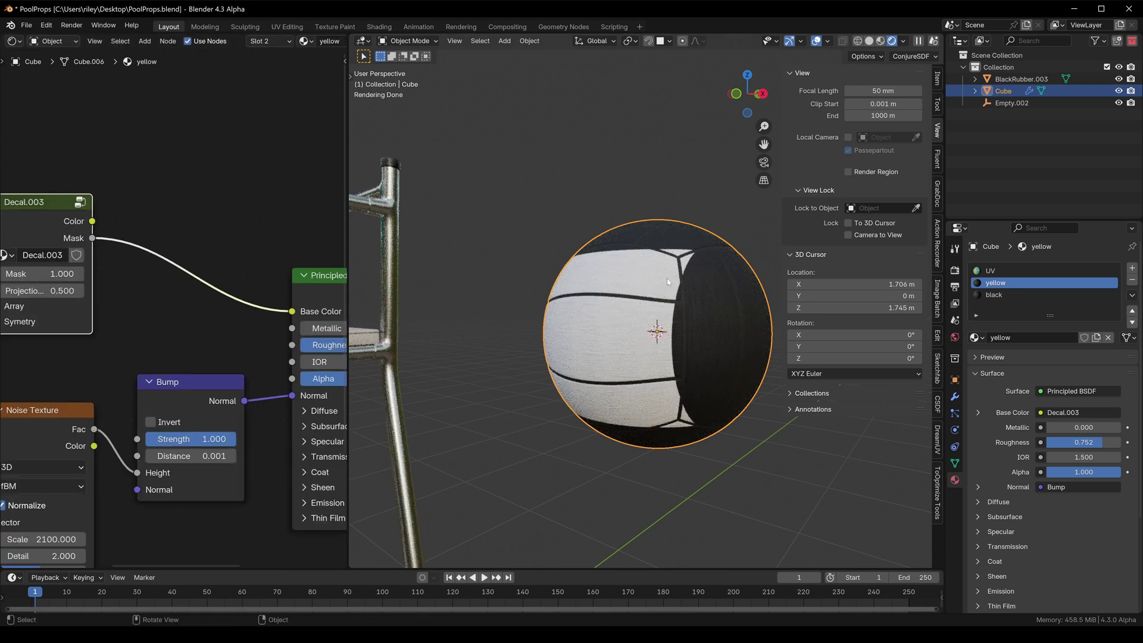
{"action": "middle_click_drag", "start_coordinate": [666, 277], "coordinate": [626, 312]}
{"action": "left_click_drag", "start_coordinate": [92, 222], "coordinate": [292, 311]}
{"action": "middle_click_drag", "start_coordinate": [672, 280], "coordinate": [701, 279]}
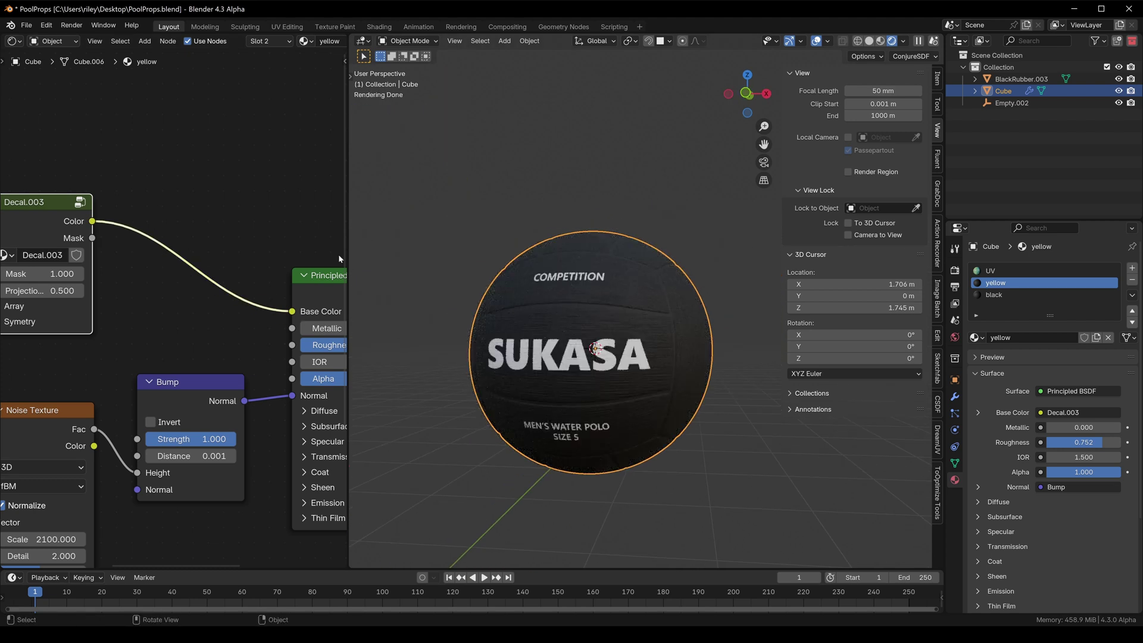
{"action": "middle_click_drag", "start_coordinate": [199, 225], "coordinate": [204, 195]}
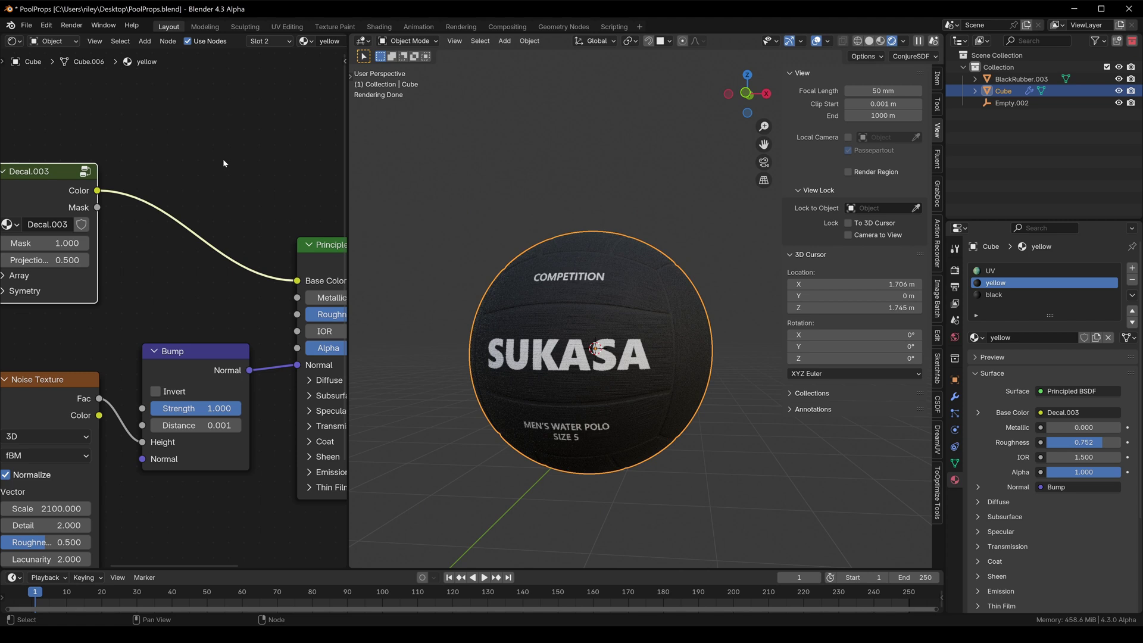
{"action": "middle_click_drag", "start_coordinate": [222, 158], "coordinate": [213, 158]}
{"action": "left_click_drag", "start_coordinate": [42, 271], "coordinate": [12, 270]}
{"action": "right_click", "coordinate": [41, 271]}
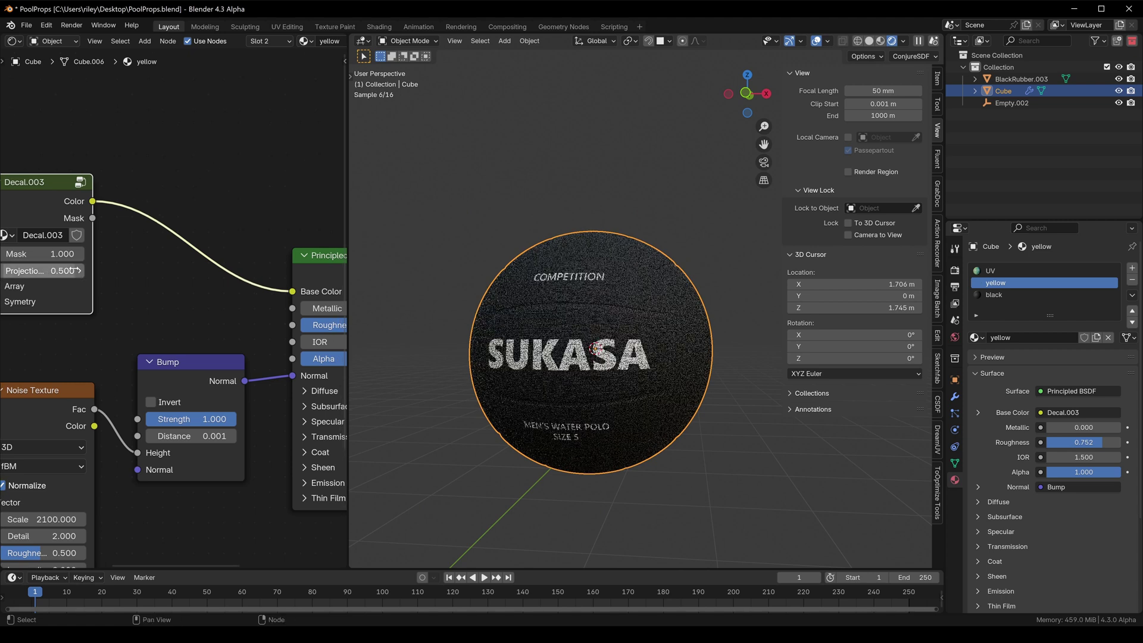
{"action": "middle_click_drag", "start_coordinate": [218, 291], "coordinate": [147, 288]}
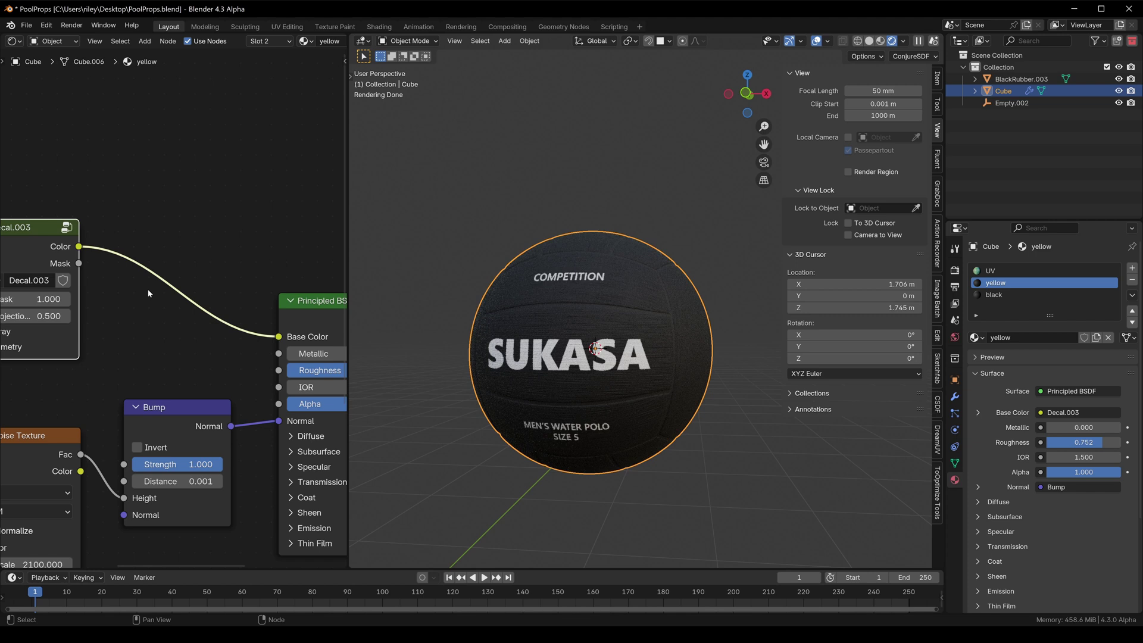
Add a Mix Color node above the yellow material's nodes and unlink the Decal from the shader's Base Color
{"action": "key", "text": "shift+a"}
{"action": "left_click", "coordinate": [206, 172]}
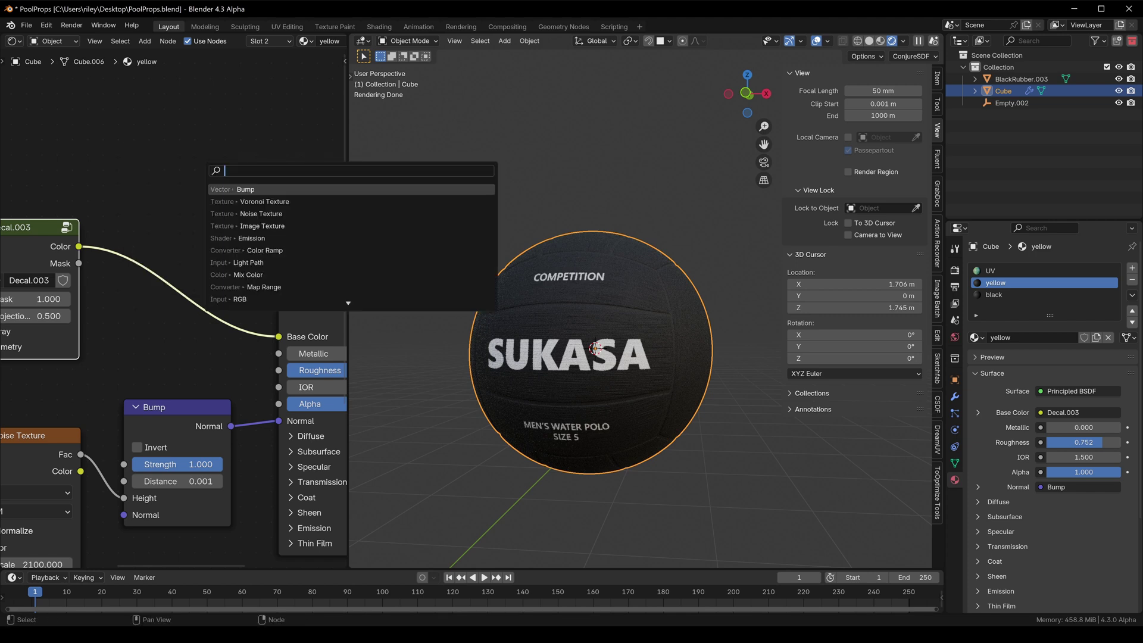
{"action": "key", "text": "Down"}
{"action": "key", "text": "Return"}
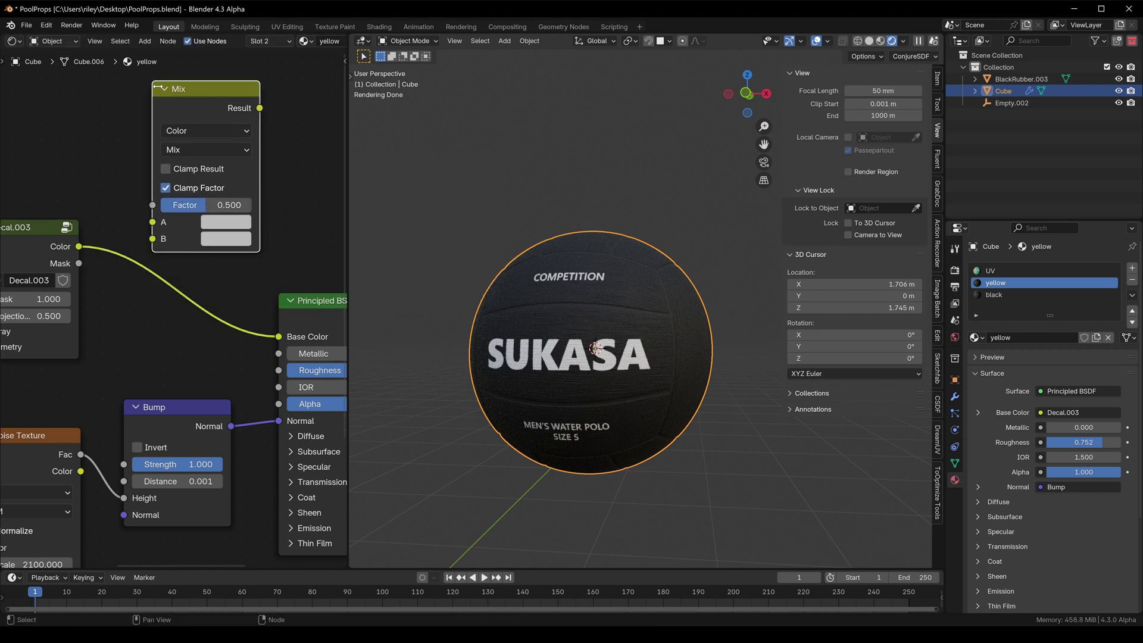
{"action": "left_click_drag", "start_coordinate": [280, 337], "coordinate": [162, 341]}
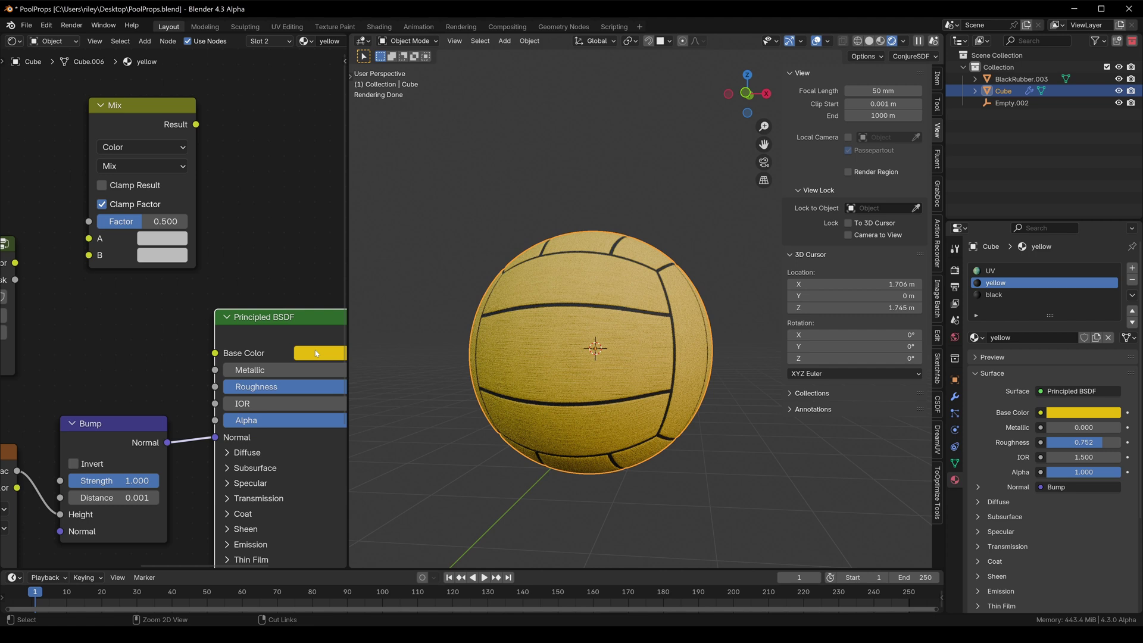
Set the Mix node's A to the shader's yellow and B to black with Value 0.009, and link it between Decal Color and Base Color
{"action": "left_click", "coordinate": [171, 253]}
{"action": "left_click_drag", "start_coordinate": [291, 335], "coordinate": [291, 392]}
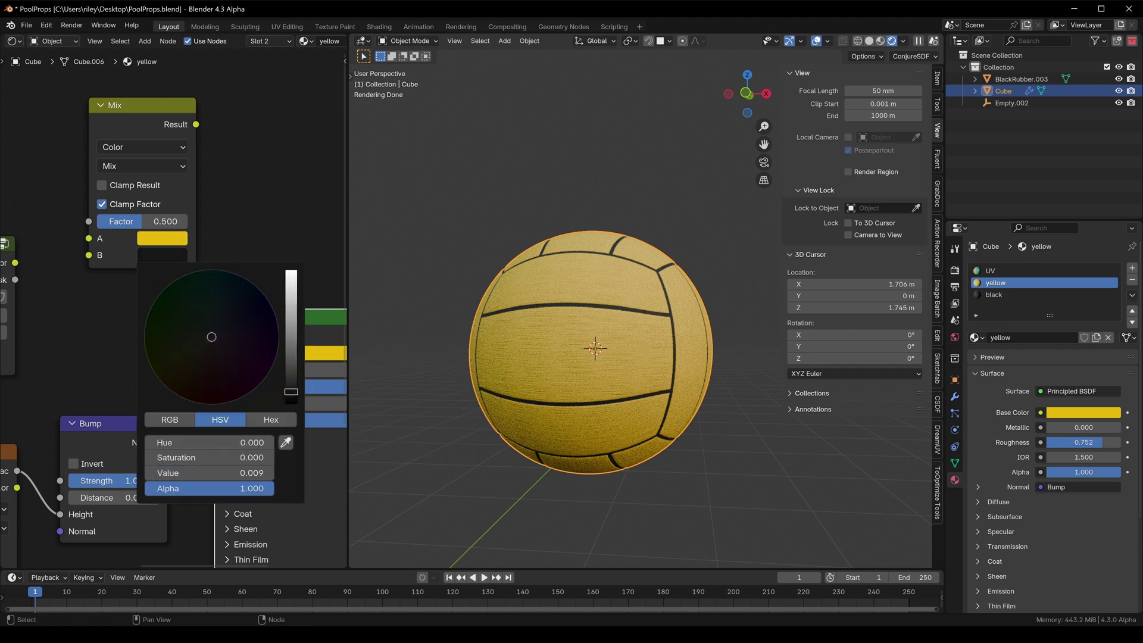
{"action": "middle_click_drag", "start_coordinate": [33, 270], "coordinate": [114, 292]}
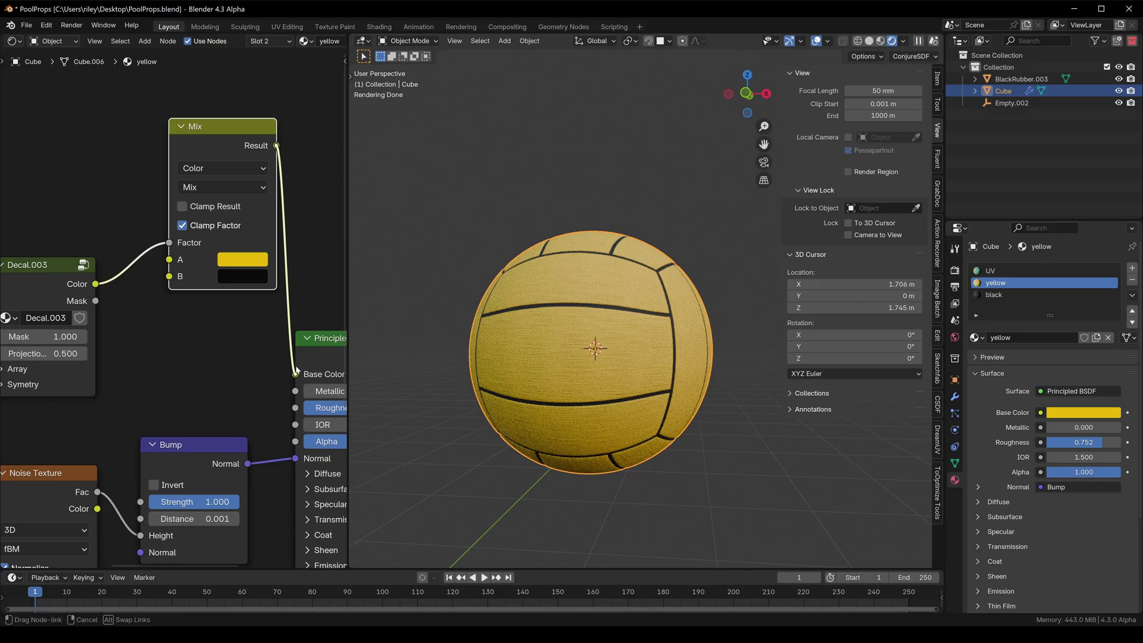
{"action": "left_click_drag", "start_coordinate": [296, 371], "coordinate": [296, 374]}
Examine the projected logo on the yellow ball from several angles and up close
{"action": "scroll", "coordinate": [576, 331], "scroll_direction": "up", "scroll_amount": 5}
{"action": "middle_click_drag", "start_coordinate": [576, 330], "coordinate": [523, 309]}
{"action": "scroll", "coordinate": [631, 321], "scroll_direction": "down", "scroll_amount": 7}
{"action": "scroll", "coordinate": [631, 318], "scroll_direction": "up", "scroll_amount": 3}
{"action": "middle_click_drag", "start_coordinate": [655, 310], "coordinate": [638, 339]}
{"action": "scroll", "coordinate": [638, 340], "scroll_direction": "down", "scroll_amount": 2}
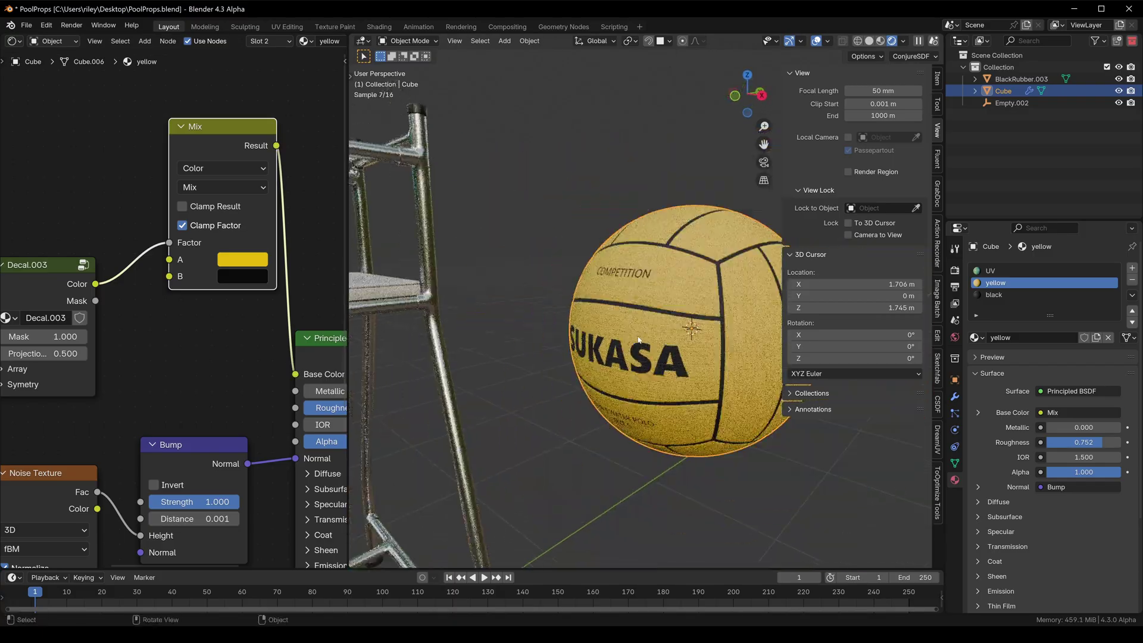
{"action": "scroll", "coordinate": [638, 340], "scroll_direction": "up", "scroll_amount": 5}
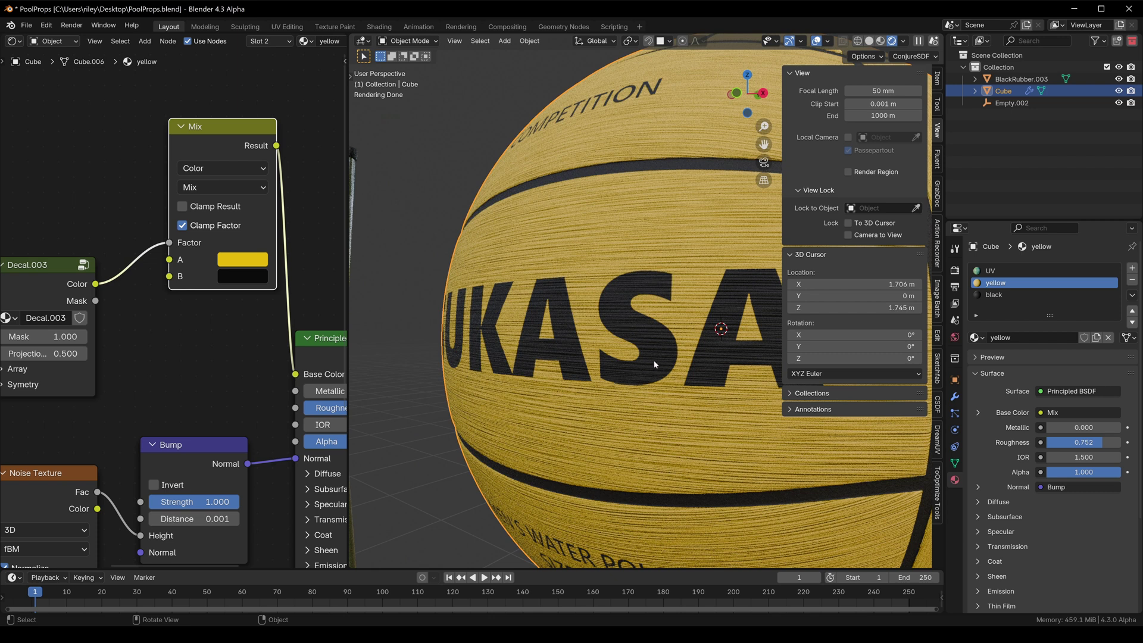
{"action": "scroll", "coordinate": [189, 306], "scroll_direction": "down", "scroll_amount": 7}
Insert a second Mix Color node between the yellow material's Noise Texture and its Bump node's Height
{"action": "middle_click_drag", "start_coordinate": [223, 351], "coordinate": [203, 232]}
{"action": "scroll", "coordinate": [201, 241], "scroll_direction": "up", "scroll_amount": 6}
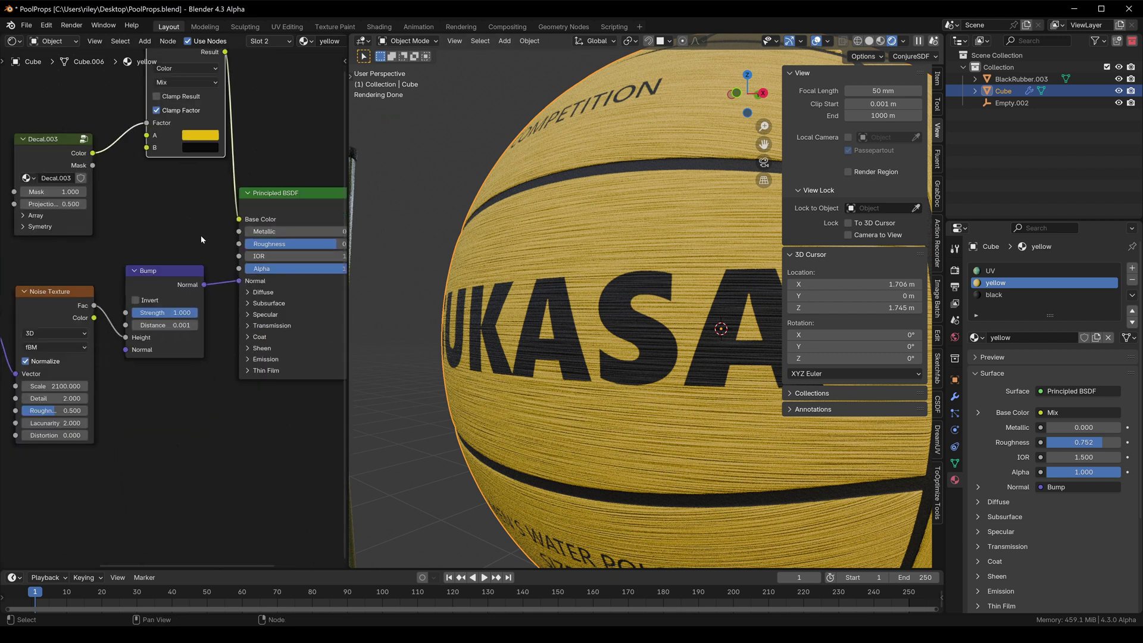
{"action": "key", "text": "shift+a"}
{"action": "left_click", "coordinate": [173, 213]}
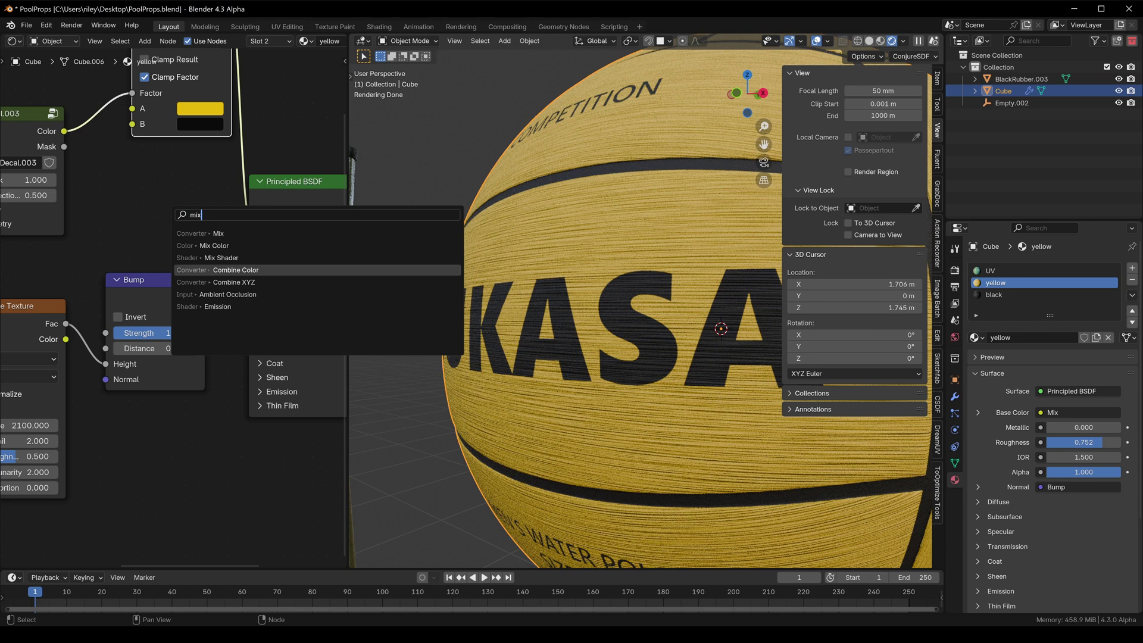
{"action": "left_click", "coordinate": [217, 245]}
{"action": "left_click", "coordinate": [96, 337]}
{"action": "middle_click_drag", "start_coordinate": [129, 237], "coordinate": [196, 243]}
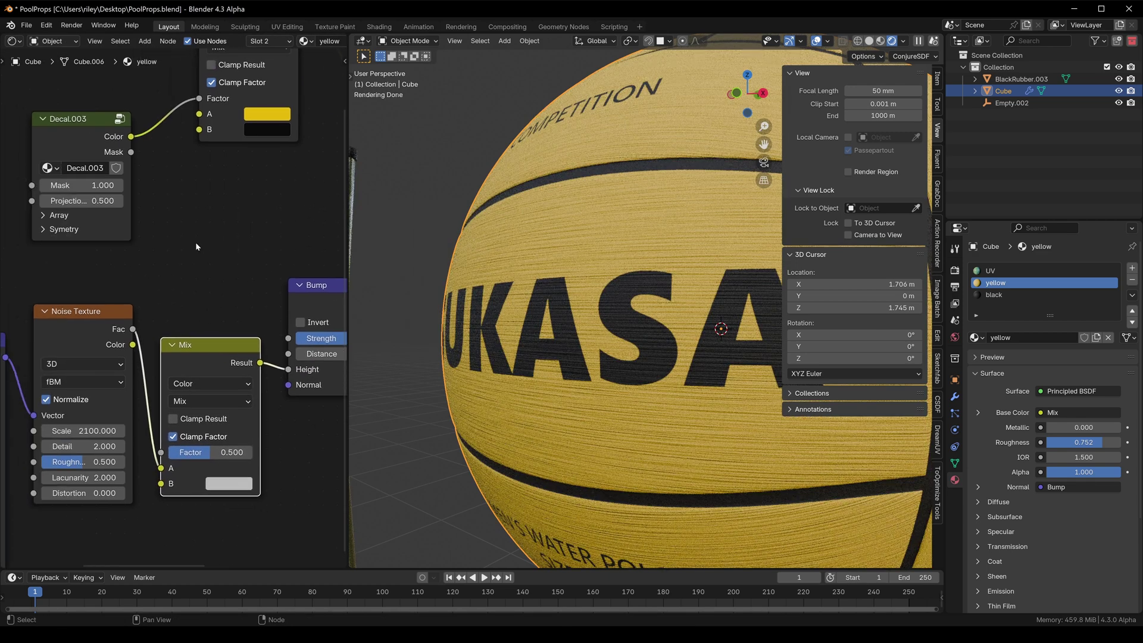
Link the Decal's Color to the Factor of the bump's Mix node and check the lettering's surface up close
{"action": "left_click_drag", "start_coordinate": [162, 454], "coordinate": [161, 453]}
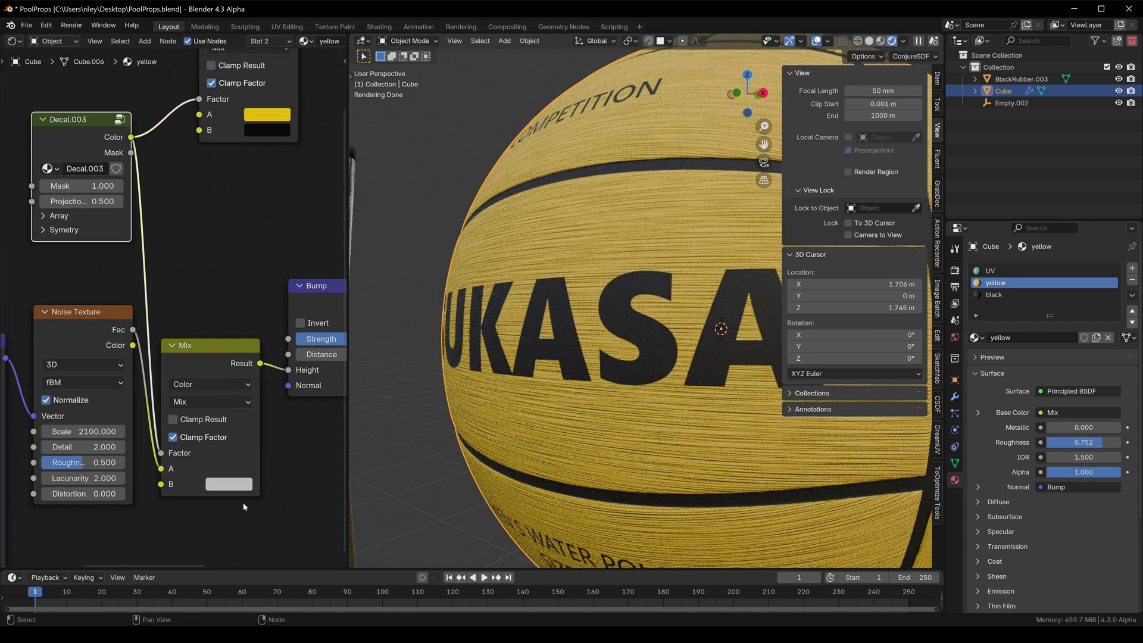
{"action": "scroll", "coordinate": [692, 338], "scroll_direction": "up", "scroll_amount": 5}
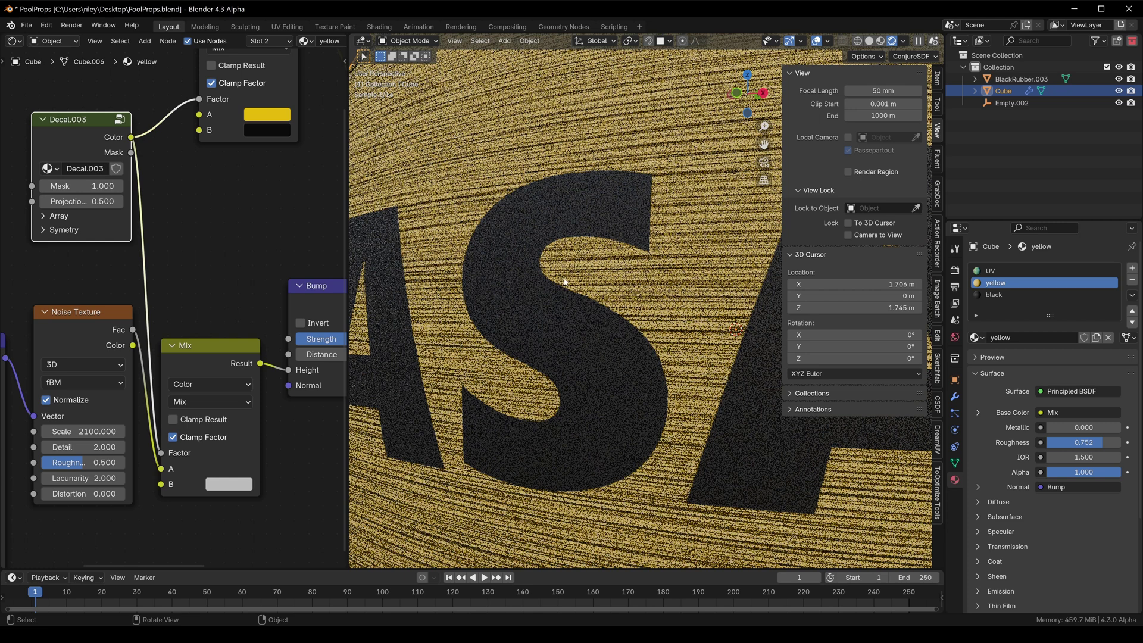
{"action": "scroll", "coordinate": [580, 330], "scroll_direction": "down", "scroll_amount": 6}
{"action": "middle_click_drag", "start_coordinate": [580, 330], "coordinate": [583, 318]}
{"action": "scroll", "coordinate": [286, 119], "scroll_direction": "down", "scroll_amount": 3}
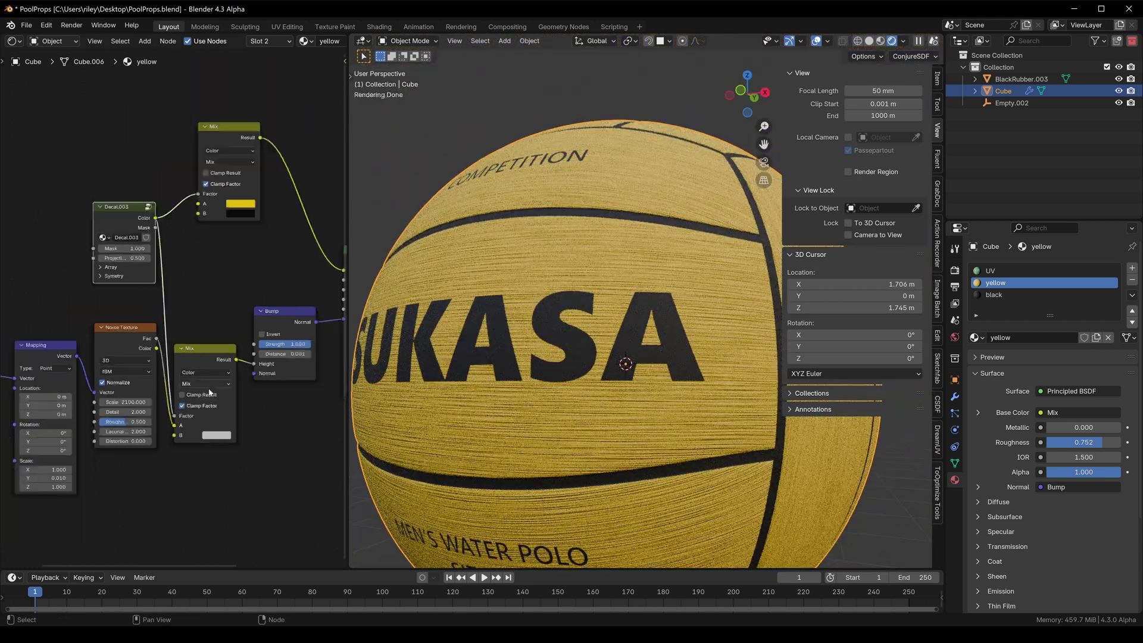
Copy the black material's Texture Coordinate, Mapping, Voronoi Texture and Bump nodes
{"action": "left_click", "coordinate": [1006, 295]}
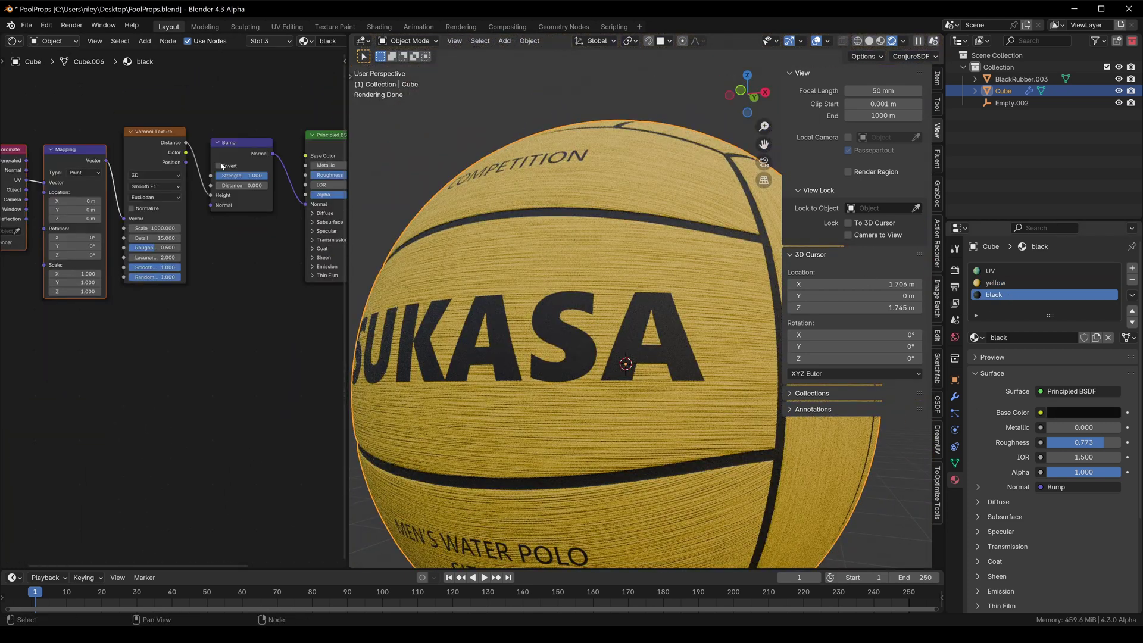
{"action": "scroll", "coordinate": [216, 189], "scroll_direction": "down", "scroll_amount": 2}
{"action": "middle_click_drag", "start_coordinate": [215, 189], "coordinate": [255, 215]}
{"action": "left_click_drag", "start_coordinate": [82, 141], "coordinate": [287, 259]}
{"action": "right_click", "coordinate": [280, 190]}
{"action": "left_click", "coordinate": [271, 178]}
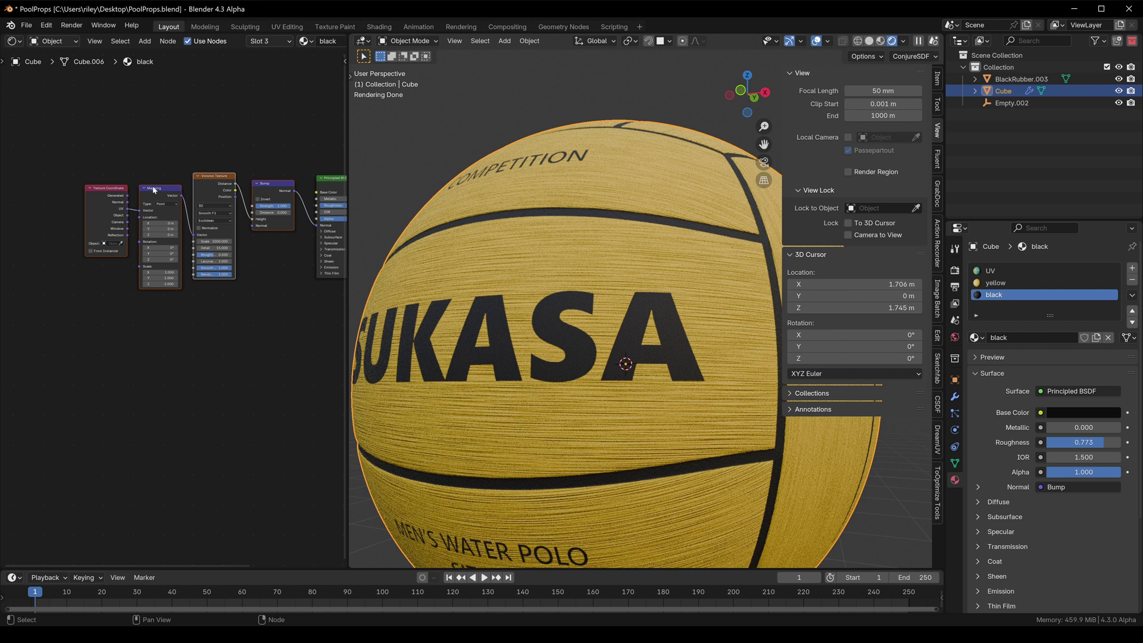
{"action": "right_click", "coordinate": [270, 188]}
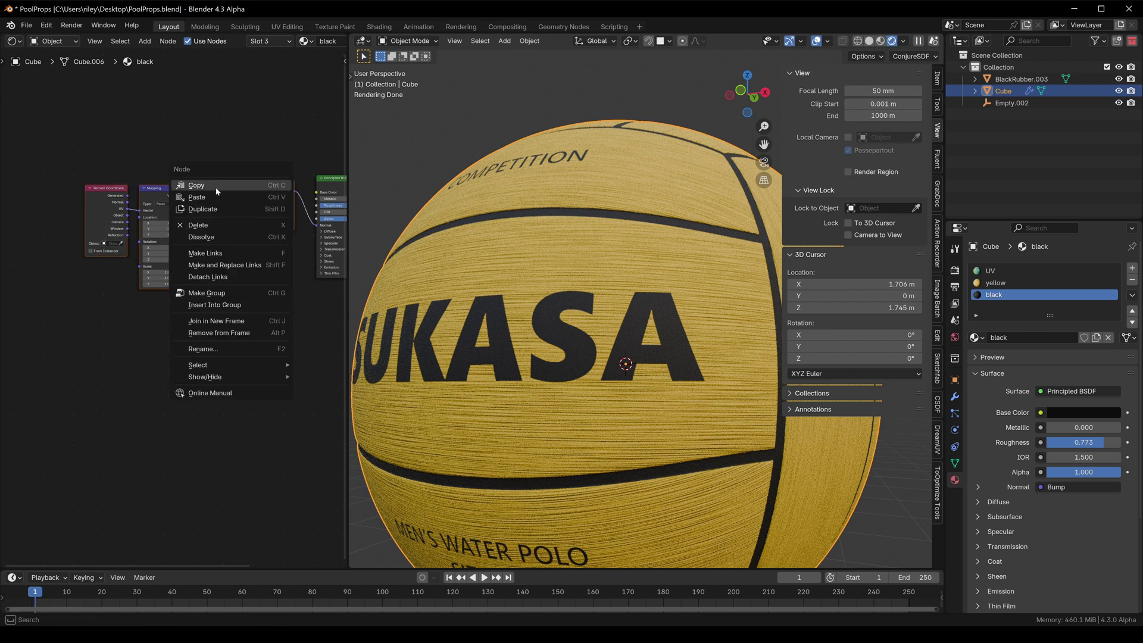
{"action": "left_click", "coordinate": [217, 190]}
{"action": "right_click", "coordinate": [277, 186]}
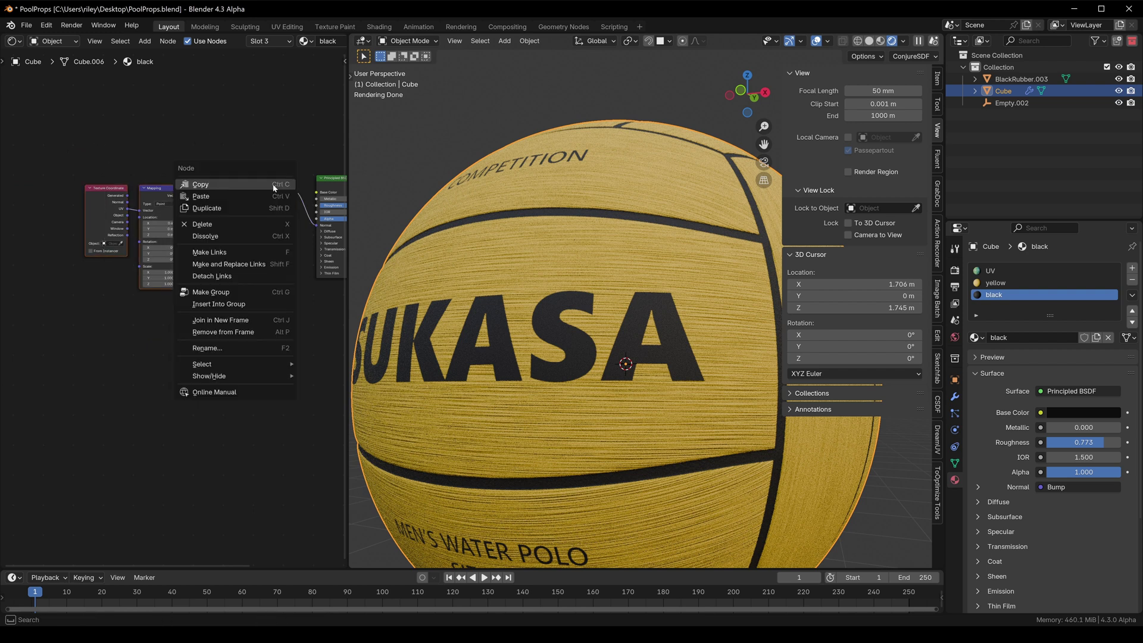
{"action": "left_click", "coordinate": [215, 196]}
Paste the copied nodes into the yellow material below its noise nodes and link the pasted Bump's Normal to the existing Bump's Normal input
{"action": "left_click", "coordinate": [993, 284]}
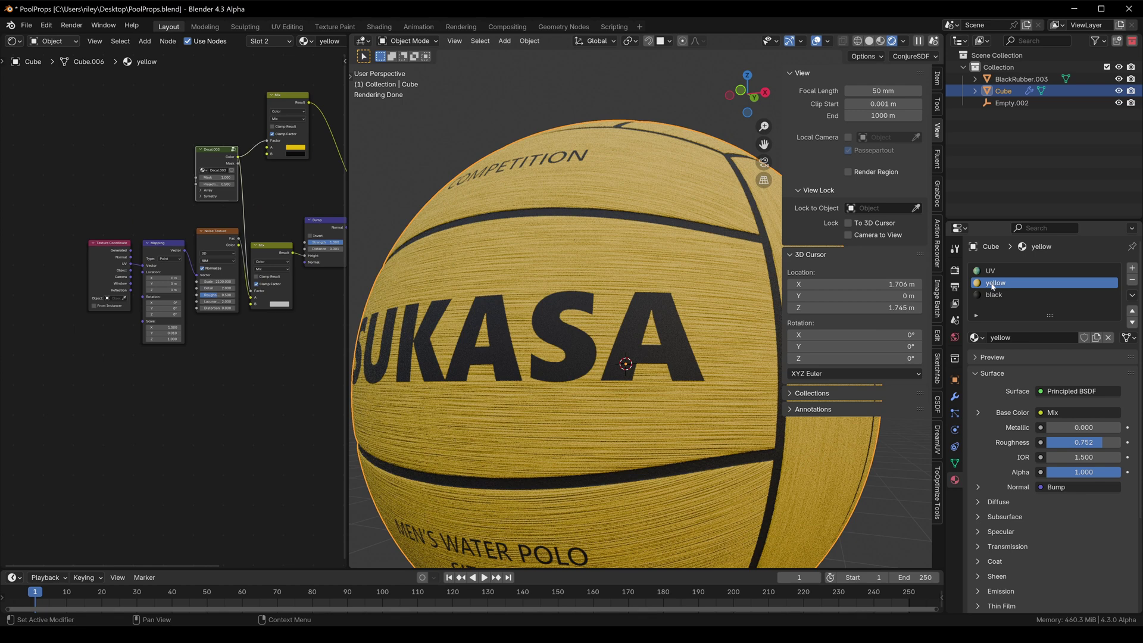
{"action": "left_click", "coordinate": [174, 368]}
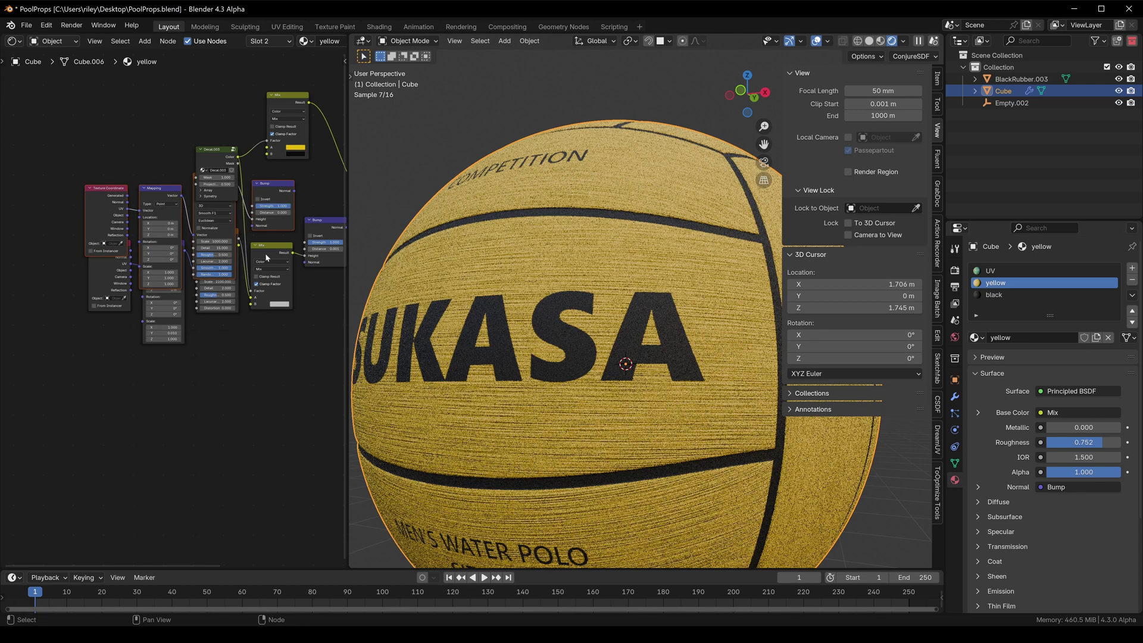
{"action": "scroll", "coordinate": [156, 372], "scroll_direction": "up", "scroll_amount": 4}
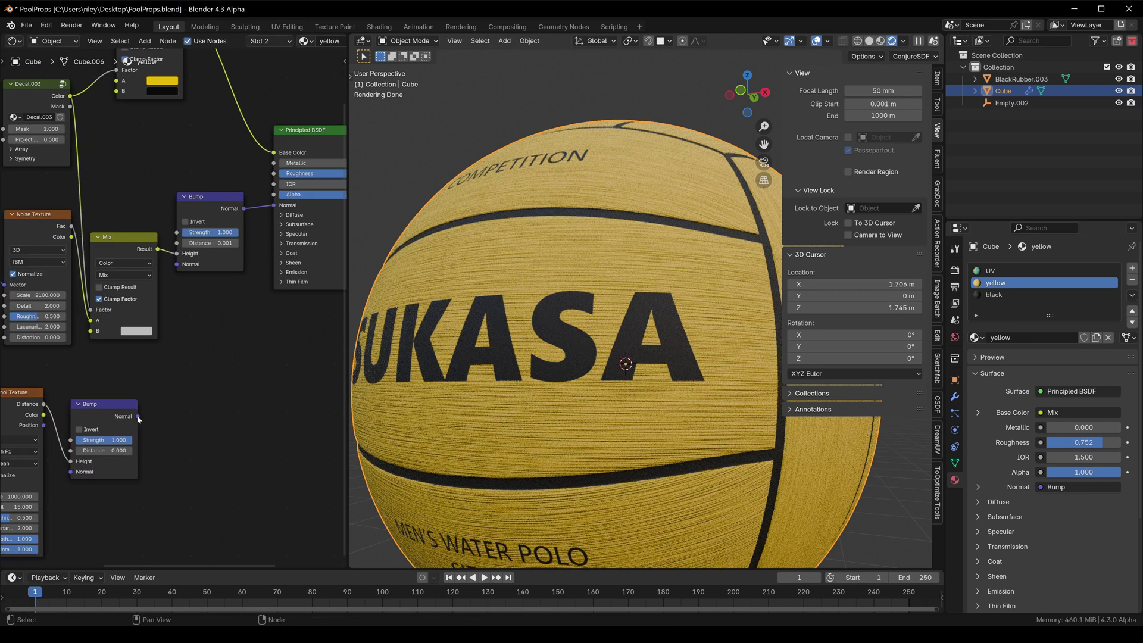
{"action": "left_click_drag", "start_coordinate": [181, 268], "coordinate": [177, 264]}
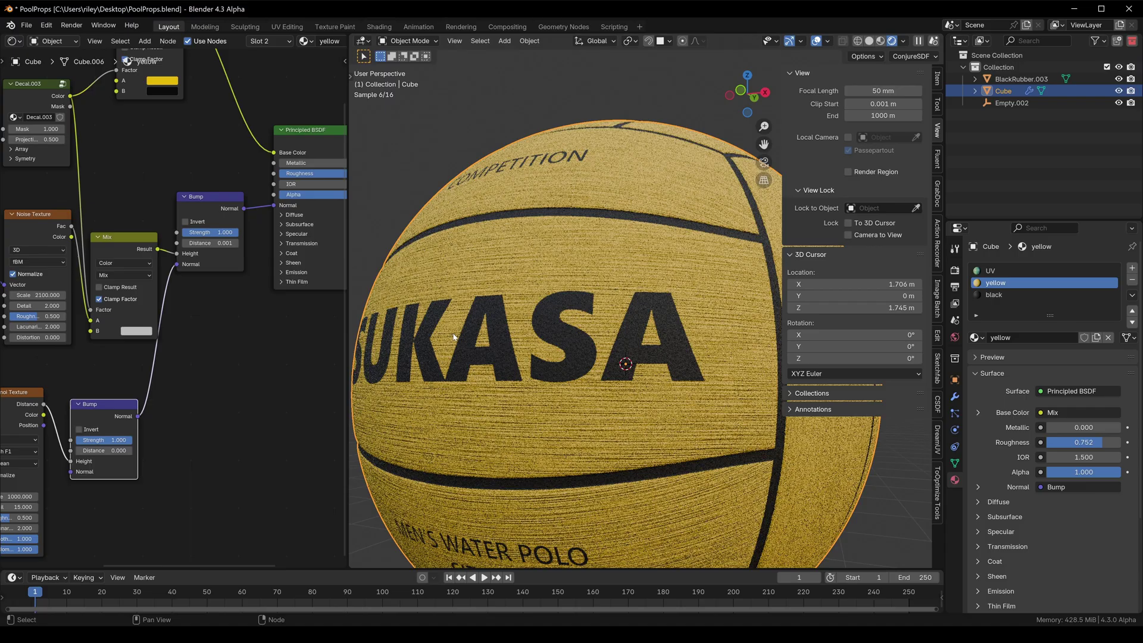
Examine the bump texture on the lettering and yellow panels from a distance and up close
{"action": "scroll", "coordinate": [588, 344], "scroll_direction": "up", "scroll_amount": 5}
{"action": "scroll", "coordinate": [526, 295], "scroll_direction": "down", "scroll_amount": 5}
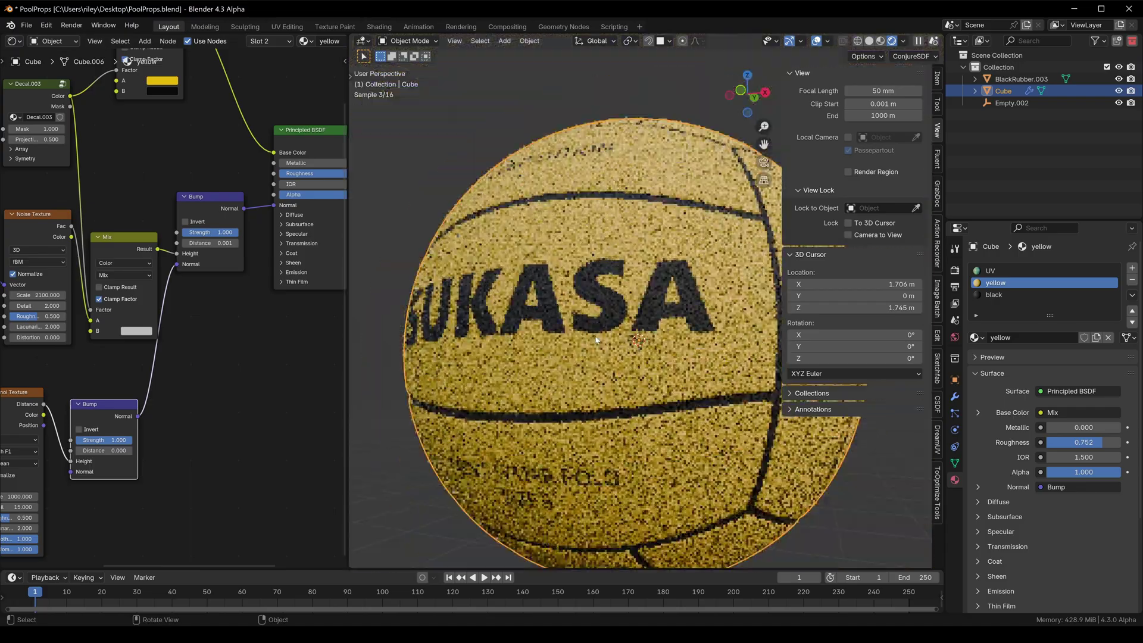
{"action": "scroll", "coordinate": [584, 404], "scroll_direction": "up", "scroll_amount": 6}
{"action": "scroll", "coordinate": [636, 373], "scroll_direction": "down", "scroll_amount": 1}
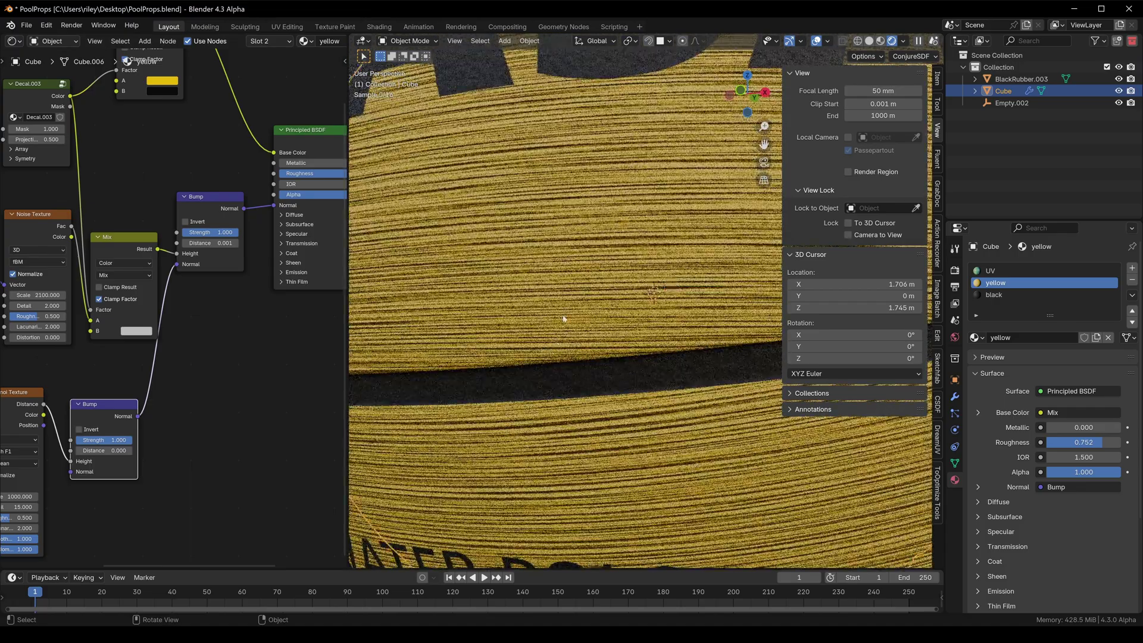
{"action": "scroll", "coordinate": [571, 286], "scroll_direction": "down", "scroll_amount": 5}
{"action": "middle_click_drag", "start_coordinate": [593, 203], "coordinate": [602, 276], "text": "shift"}
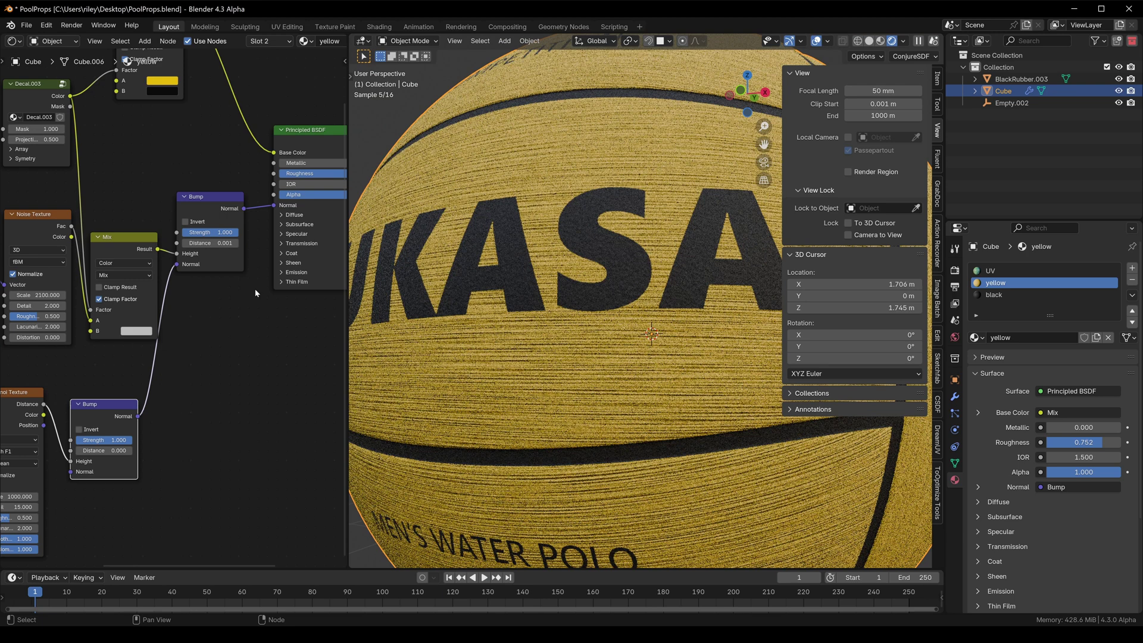
{"action": "middle_click_drag", "start_coordinate": [247, 302], "coordinate": [211, 327]}
{"action": "scroll", "coordinate": [582, 247], "scroll_direction": "up", "scroll_amount": 6}
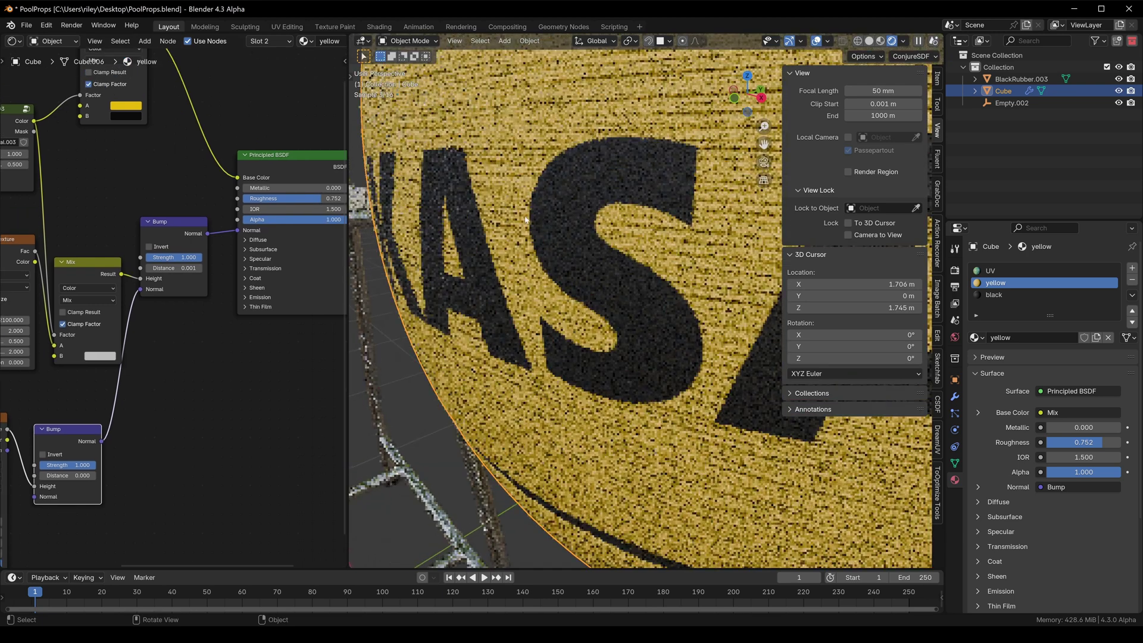
{"action": "scroll", "coordinate": [203, 323], "scroll_direction": "down", "scroll_amount": 3}
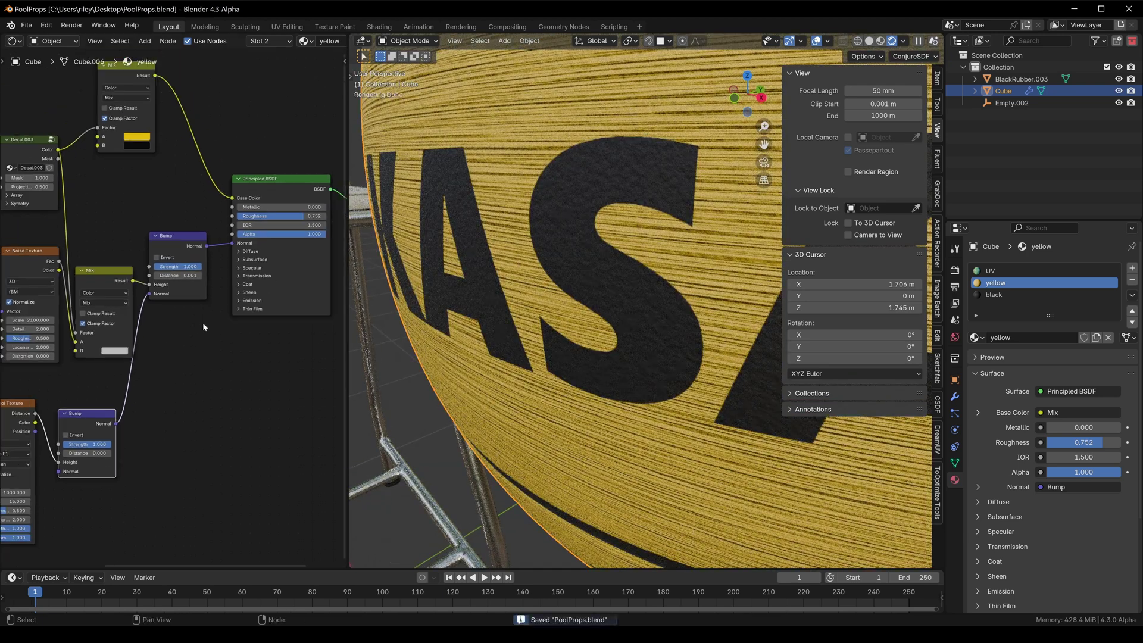
Rearrange the yellow material's nodes, moving the noise and Mix chain and the pasted Bump node to free space before the main Bump node
{"action": "middle_click_drag", "start_coordinate": [70, 288], "coordinate": [197, 279]}
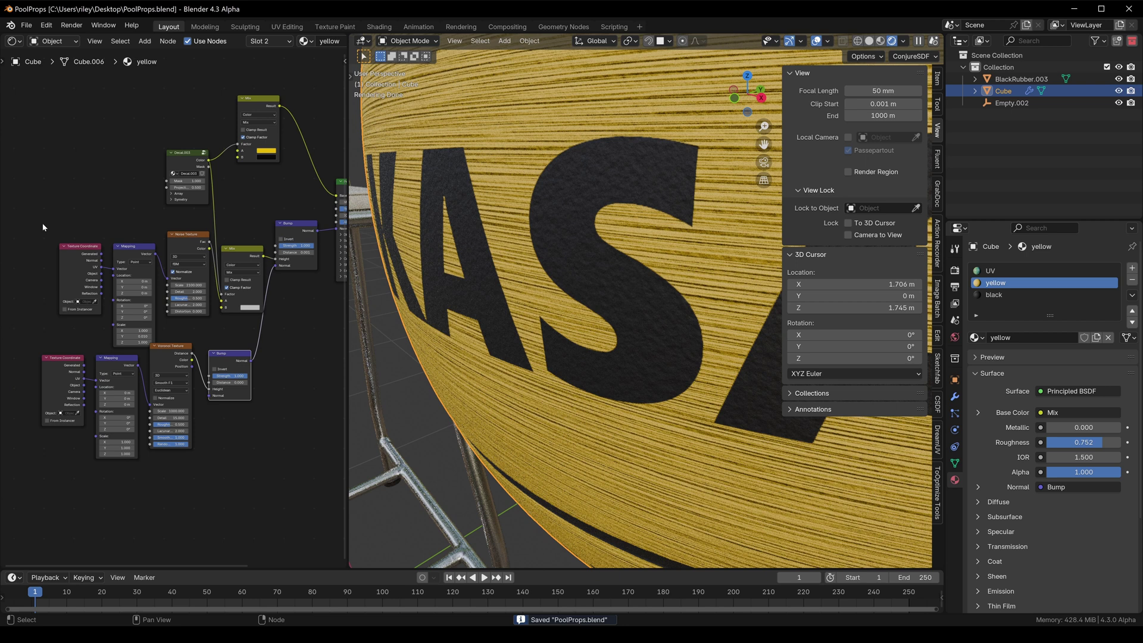
{"action": "left_click_drag", "start_coordinate": [41, 223], "coordinate": [233, 268]}
{"action": "key", "text": "g"}
{"action": "left_click", "coordinate": [126, 251]}
{"action": "left_click_drag", "start_coordinate": [68, 338], "coordinate": [215, 404]}
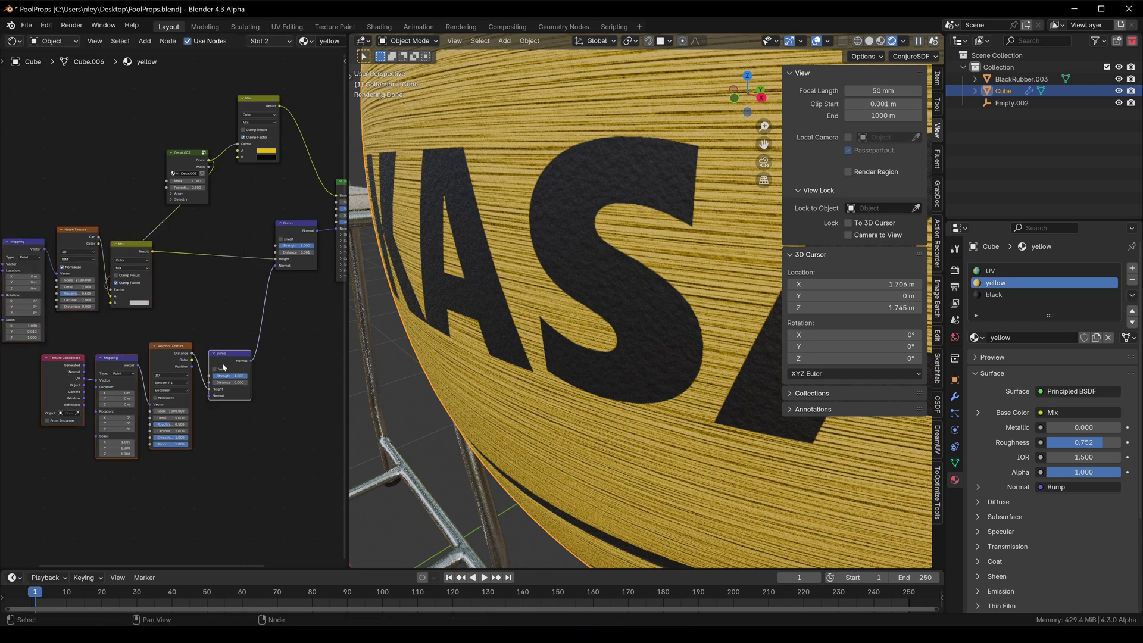
{"action": "left_click_drag", "start_coordinate": [224, 363], "coordinate": [176, 383]}
{"action": "scroll", "coordinate": [209, 281], "scroll_direction": "up", "scroll_amount": 4}
{"action": "key", "text": "shift+a"}
{"action": "left_click", "coordinate": [206, 277]}
{"action": "type", "text": "mi"}
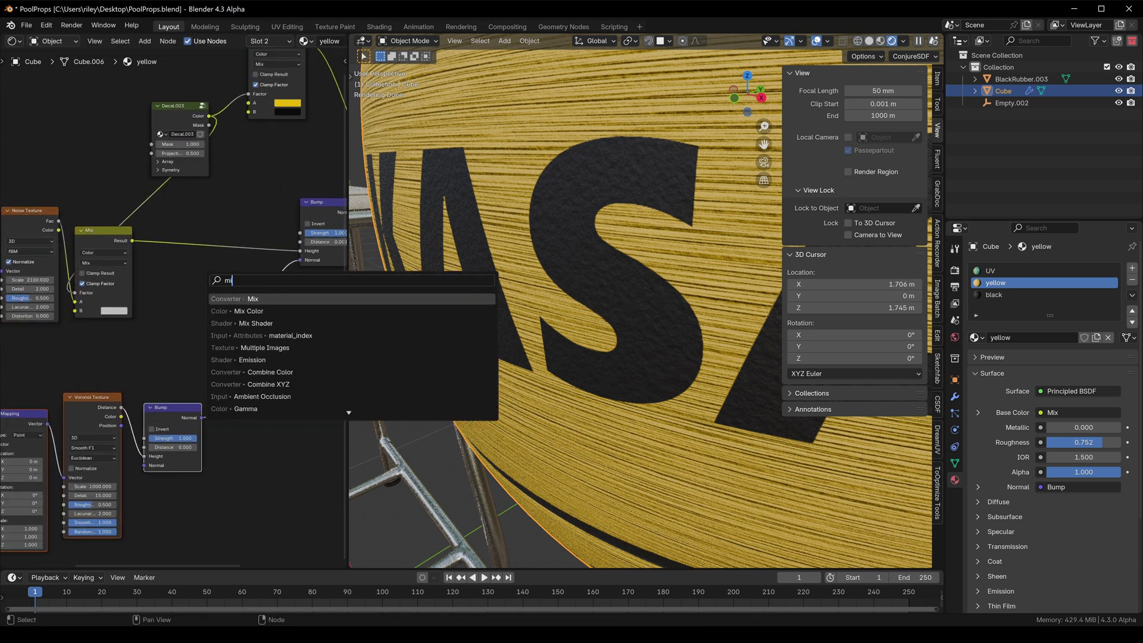
{"action": "key", "text": "Escape"}
Set color B of the bump's Mix node to black with Value 0
{"action": "scroll", "coordinate": [101, 303], "scroll_direction": "up", "scroll_amount": 2}
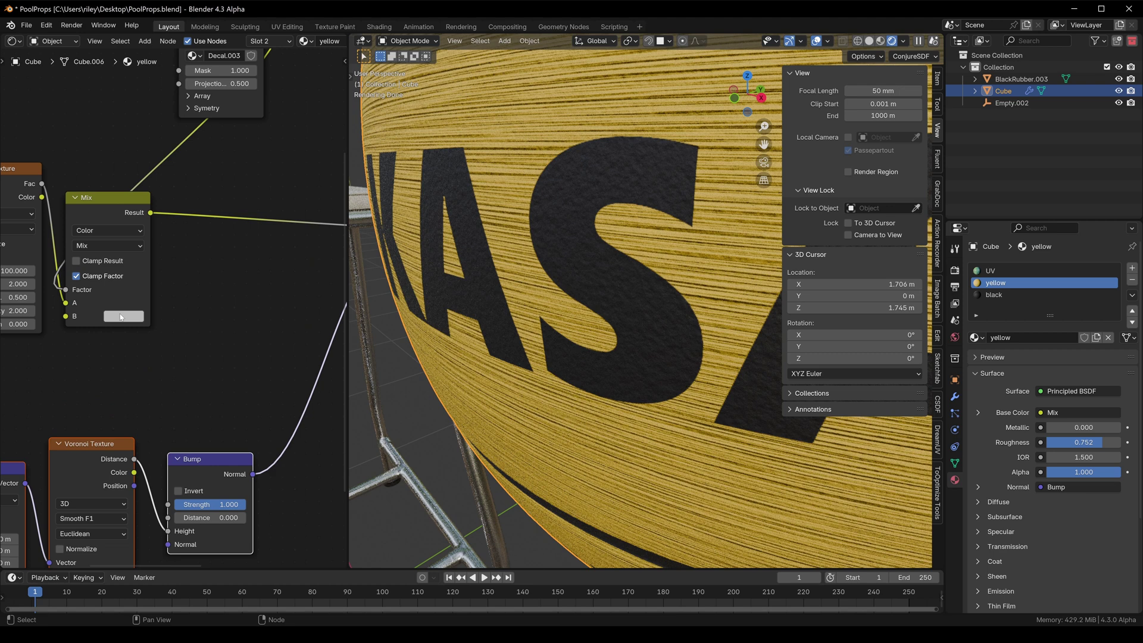
{"action": "left_click", "coordinate": [121, 317]}
{"action": "left_click", "coordinate": [222, 206]}
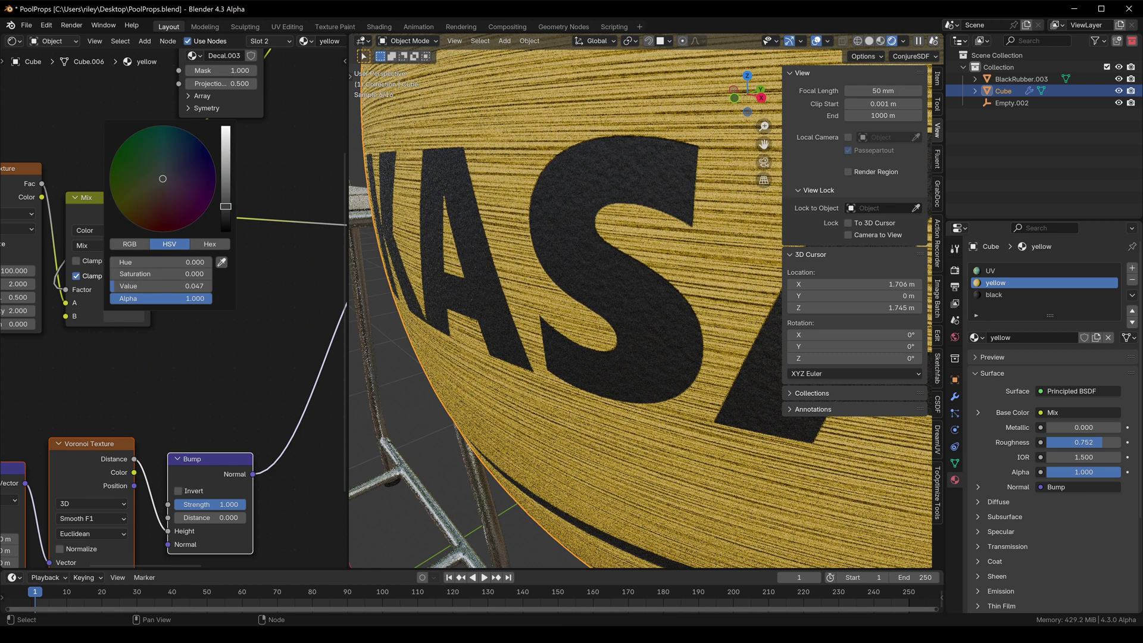
{"action": "left_click_drag", "start_coordinate": [225, 206], "coordinate": [226, 231]}
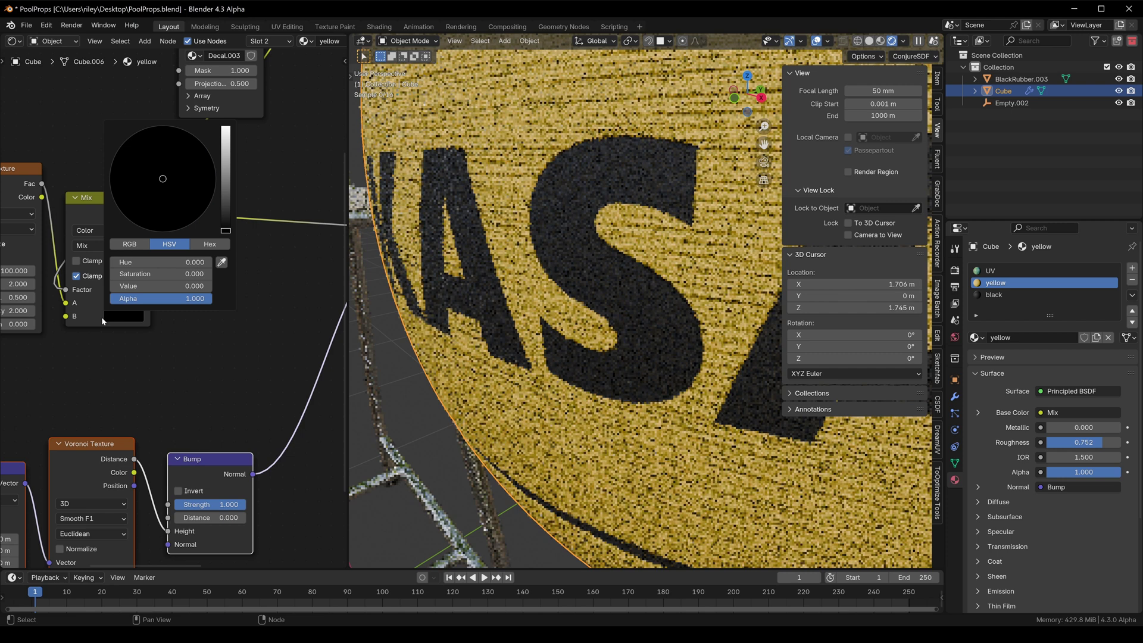
Examine the lettering's surface up close and the whole ball from several angles and distances
{"action": "middle_click_drag", "start_coordinate": [619, 229], "coordinate": [552, 179]}
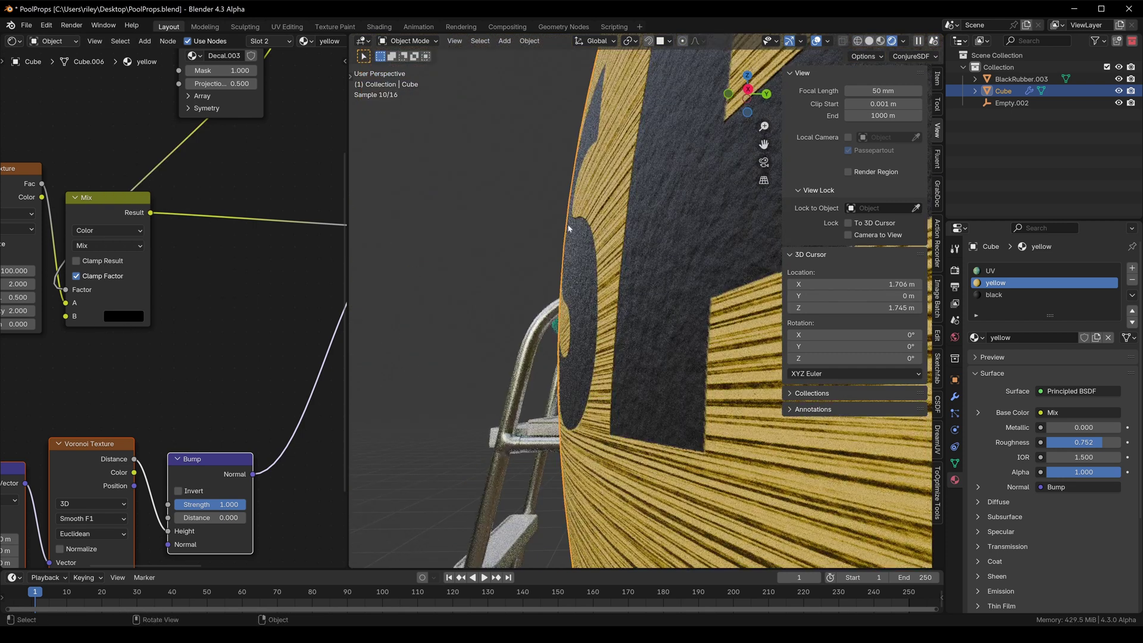
{"action": "middle_click_drag", "start_coordinate": [570, 238], "coordinate": [592, 216]}
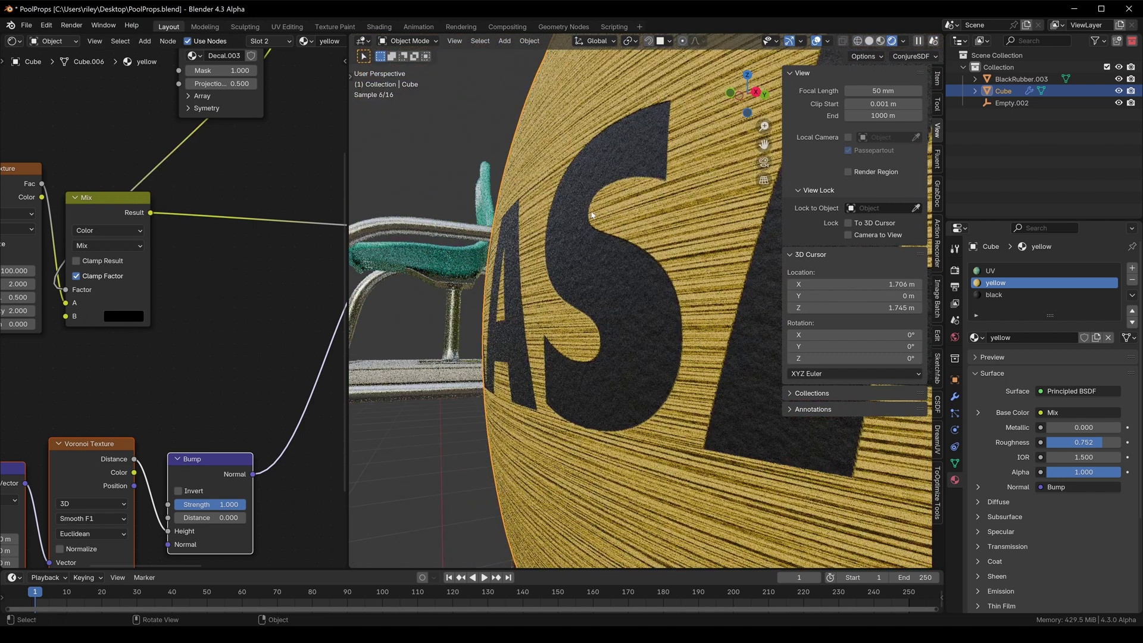
{"action": "scroll", "coordinate": [572, 273], "scroll_direction": "down", "scroll_amount": 12}
{"action": "middle_click_drag", "start_coordinate": [609, 276], "coordinate": [641, 264]}
{"action": "key", "text": "alt+a"}
{"action": "scroll", "coordinate": [532, 278], "scroll_direction": "up", "scroll_amount": 6}
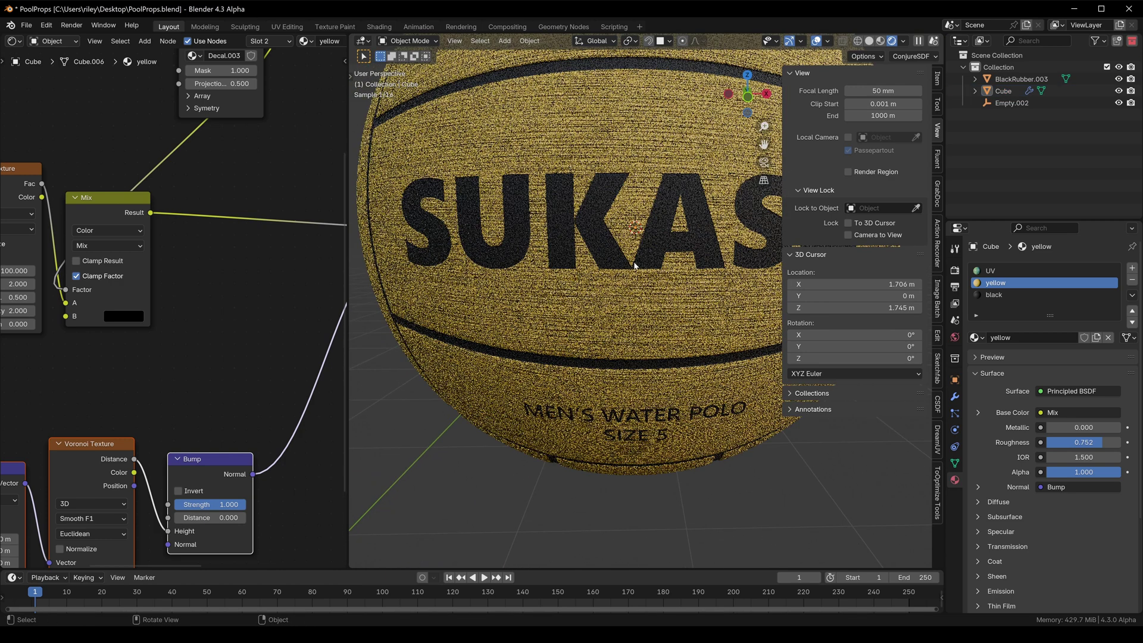
{"action": "scroll", "coordinate": [543, 252], "scroll_direction": "down", "scroll_amount": 6}
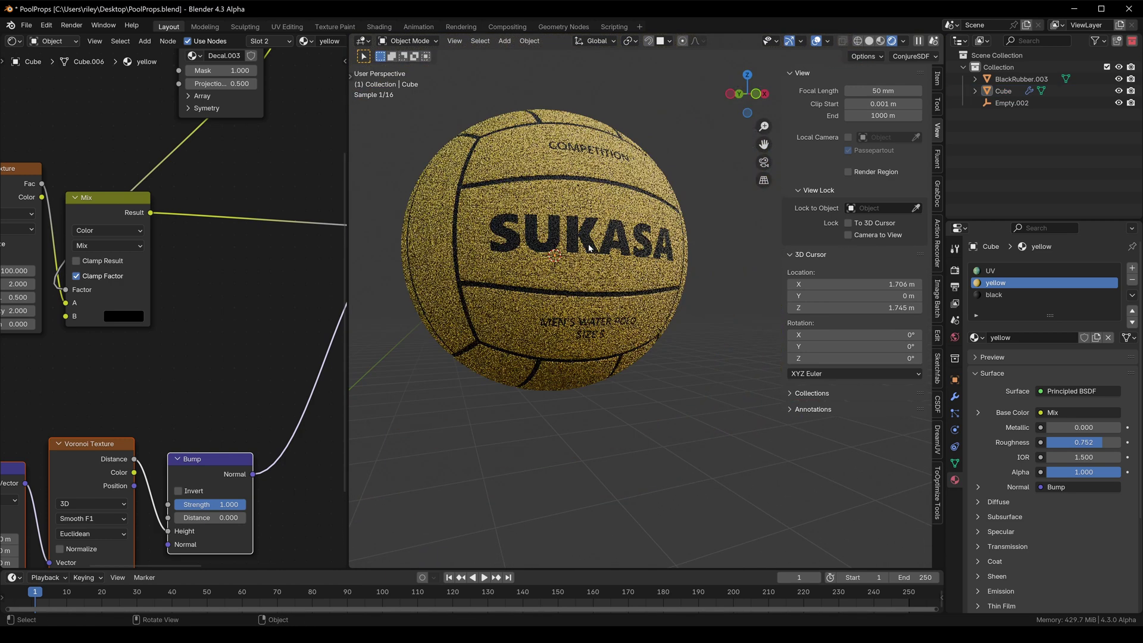
{"action": "middle_click_drag", "start_coordinate": [542, 252], "coordinate": [616, 259]}
{"action": "scroll", "coordinate": [615, 248], "scroll_direction": "down", "scroll_amount": 4}
{"action": "scroll", "coordinate": [625, 260], "scroll_direction": "down", "scroll_amount": 2}
{"action": "scroll", "coordinate": [617, 259], "scroll_direction": "up", "scroll_amount": 4}
{"action": "scroll", "coordinate": [654, 259], "scroll_direction": "down", "scroll_amount": 4}
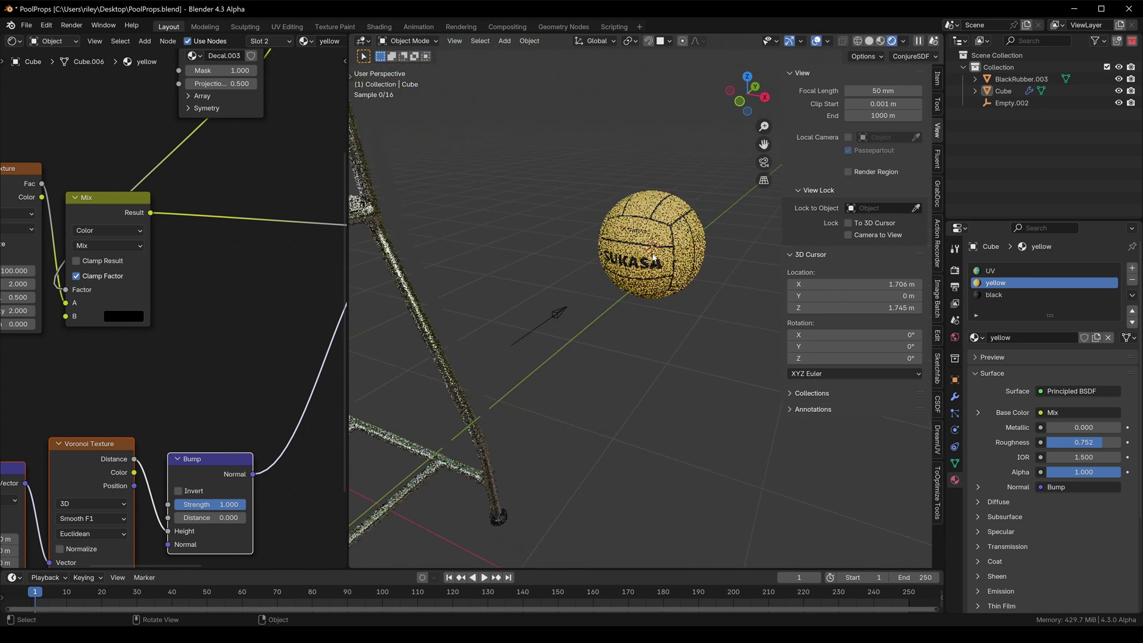
Move the decal's projector empty about 0.3 m along the global Y axis toward the ball
{"action": "left_click", "coordinate": [560, 312]}
{"action": "key", "text": "g"}
{"action": "key", "text": "y"}
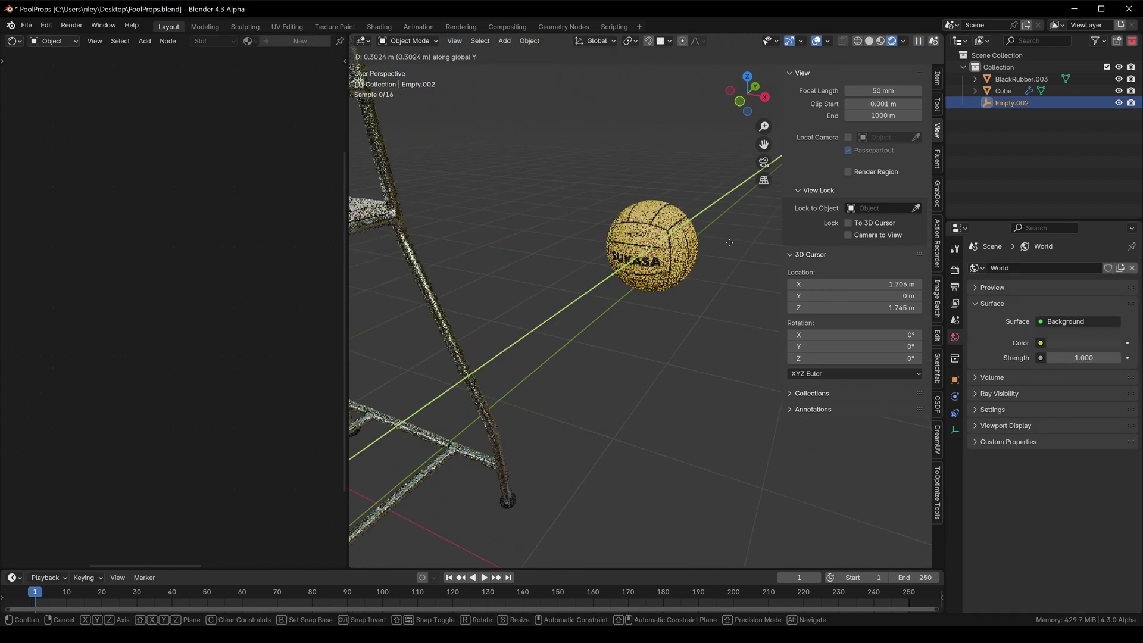
{"action": "left_click", "coordinate": [730, 242]}
Parent the projector empty to the ball using the Object option
{"action": "scroll", "coordinate": [587, 278], "scroll_direction": "up", "scroll_amount": 3}
{"action": "middle_click_drag", "start_coordinate": [587, 277], "coordinate": [673, 245]}
{"action": "left_click", "coordinate": [666, 253], "text": "shift"}
{"action": "key", "text": "ctrl+p"}
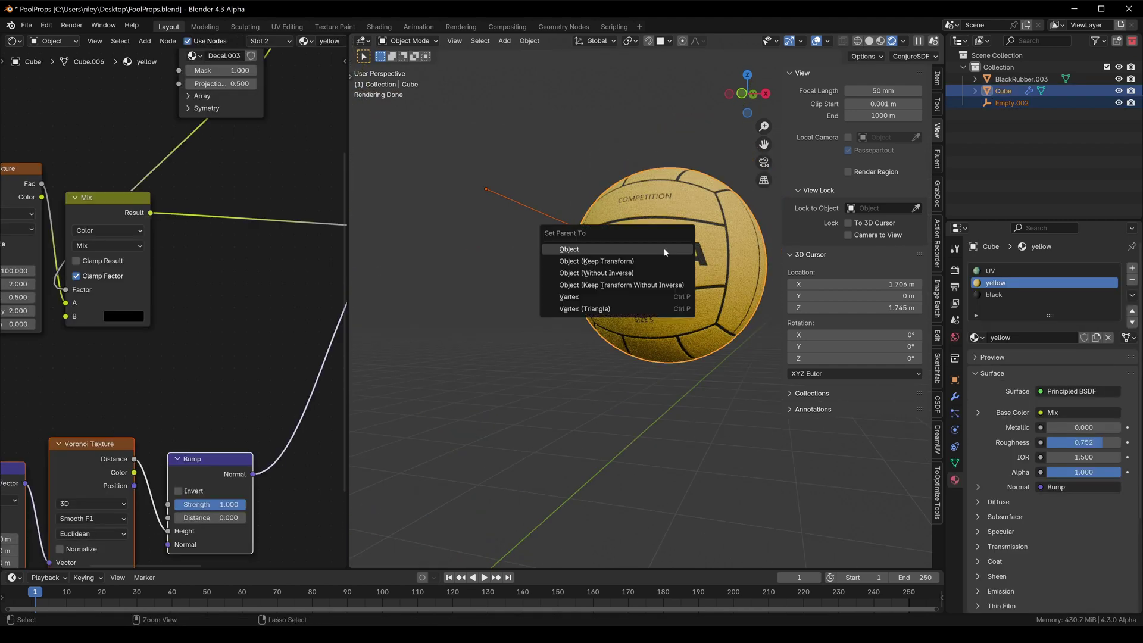
{"action": "left_click", "coordinate": [665, 249]}
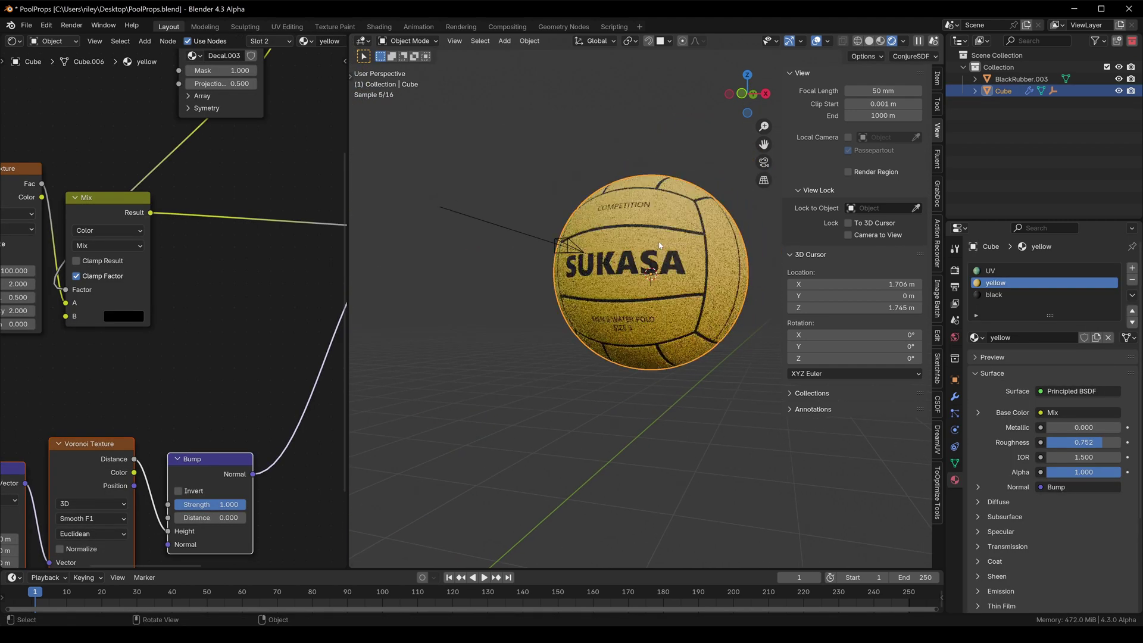
Try a free trackball rotation of the ball with its parented empty and view the ball from another side
{"action": "key", "text": "r"}
{"action": "key", "text": "r"}
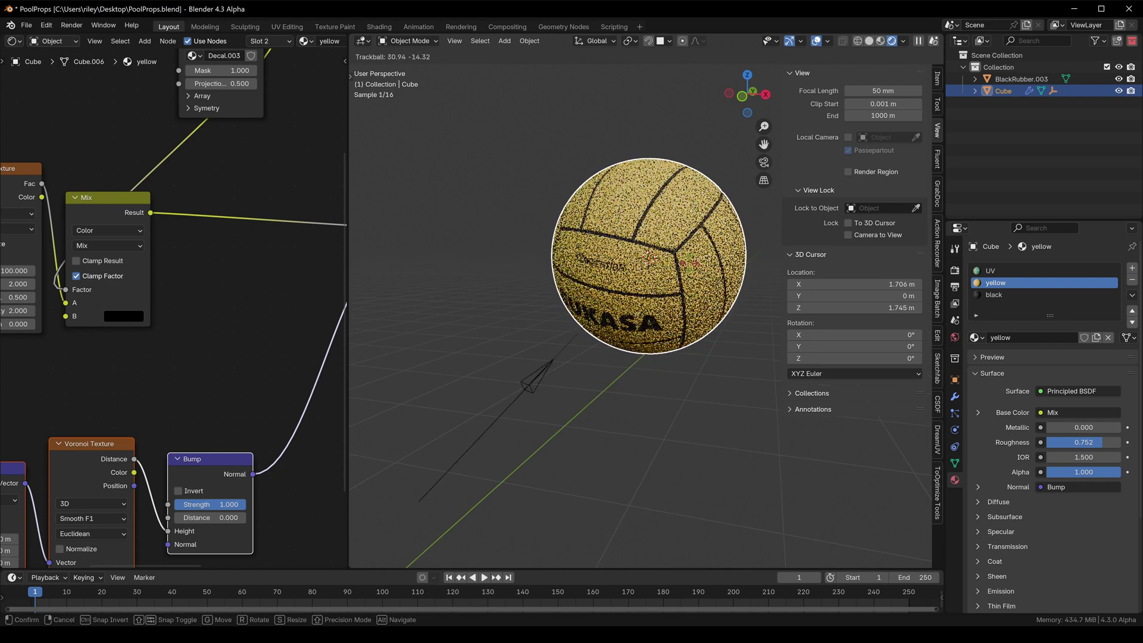
{"action": "right_click", "coordinate": [676, 261]}
{"action": "scroll", "coordinate": [677, 261], "scroll_direction": "down", "scroll_amount": 3}
{"action": "middle_click_drag", "start_coordinate": [677, 260], "coordinate": [609, 307]}
{"action": "scroll", "coordinate": [609, 307], "scroll_direction": "up", "scroll_amount": 2}
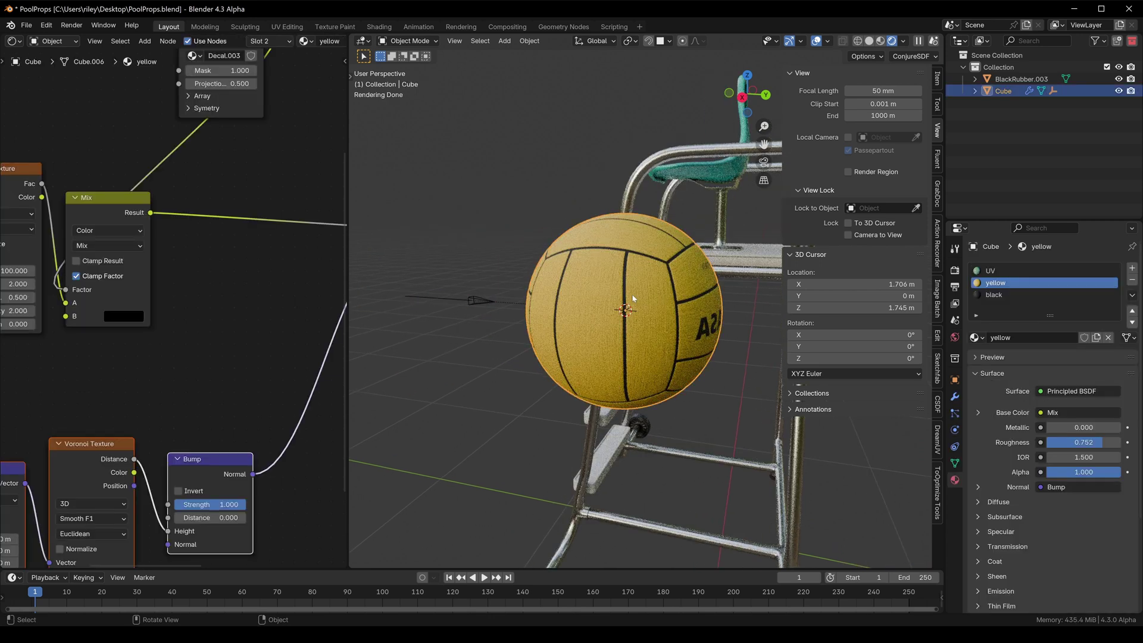
Set the Decal.003 node's Projection depth to -1.550
{"action": "scroll", "coordinate": [206, 258], "scroll_direction": "down", "scroll_amount": 8}
{"action": "middle_click_drag", "start_coordinate": [157, 250], "coordinate": [156, 298]}
{"action": "scroll", "coordinate": [203, 227], "scroll_direction": "up", "scroll_amount": 10}
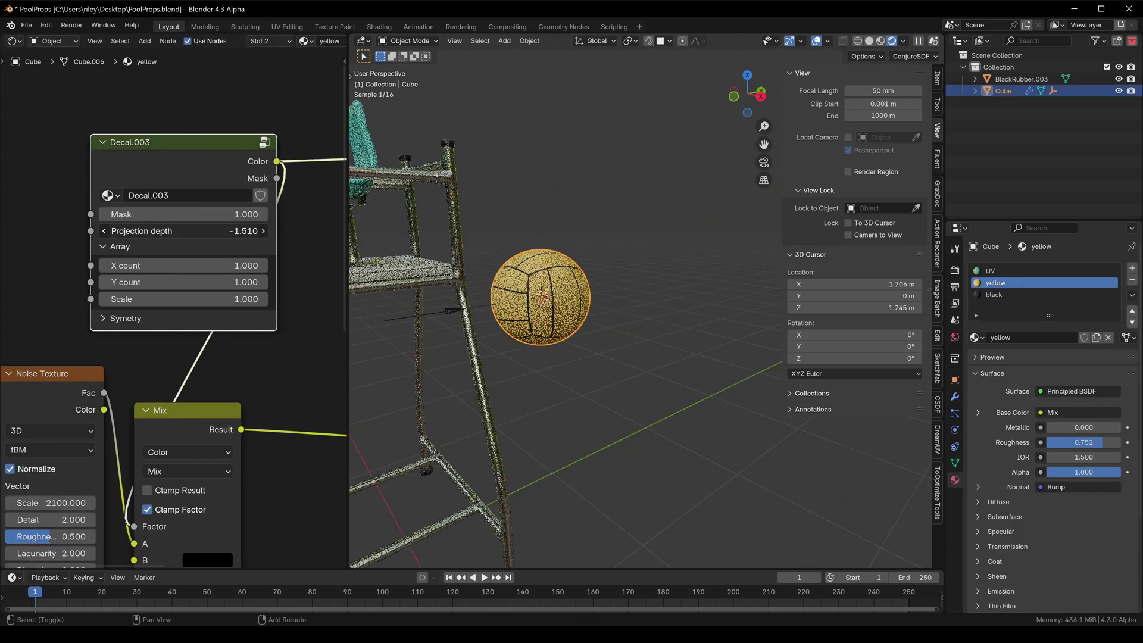
{"action": "left_click_drag", "start_coordinate": [182, 231], "coordinate": [163, 231]}
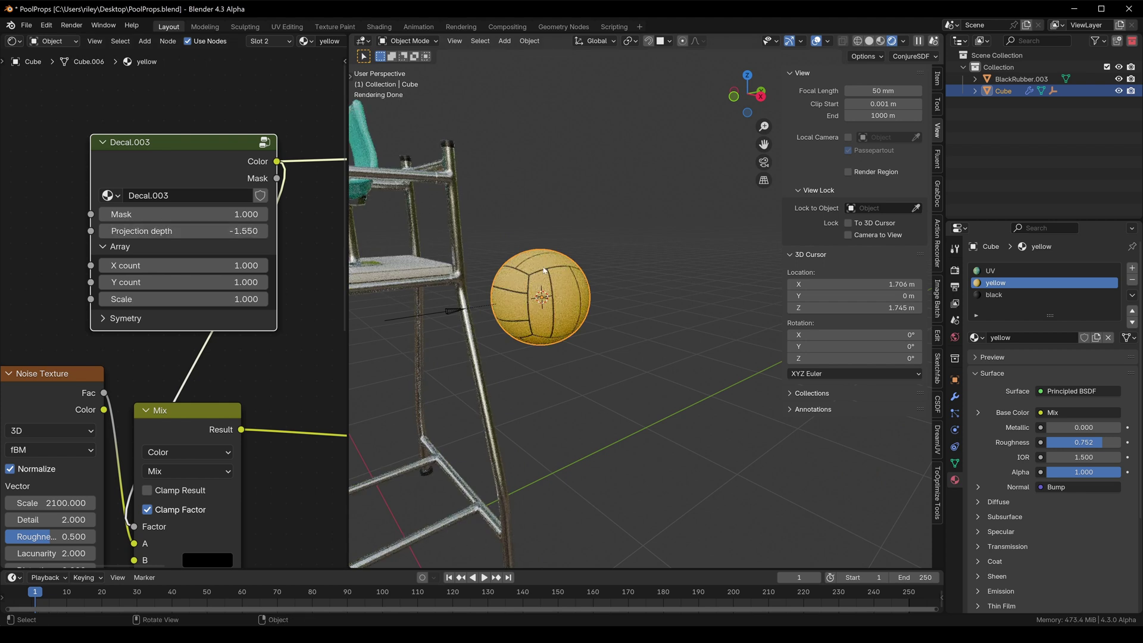
Move the projector empty about 0.55 m along the global Y axis to the ball's opposite side
{"action": "middle_click_drag", "start_coordinate": [544, 270], "coordinate": [473, 331]}
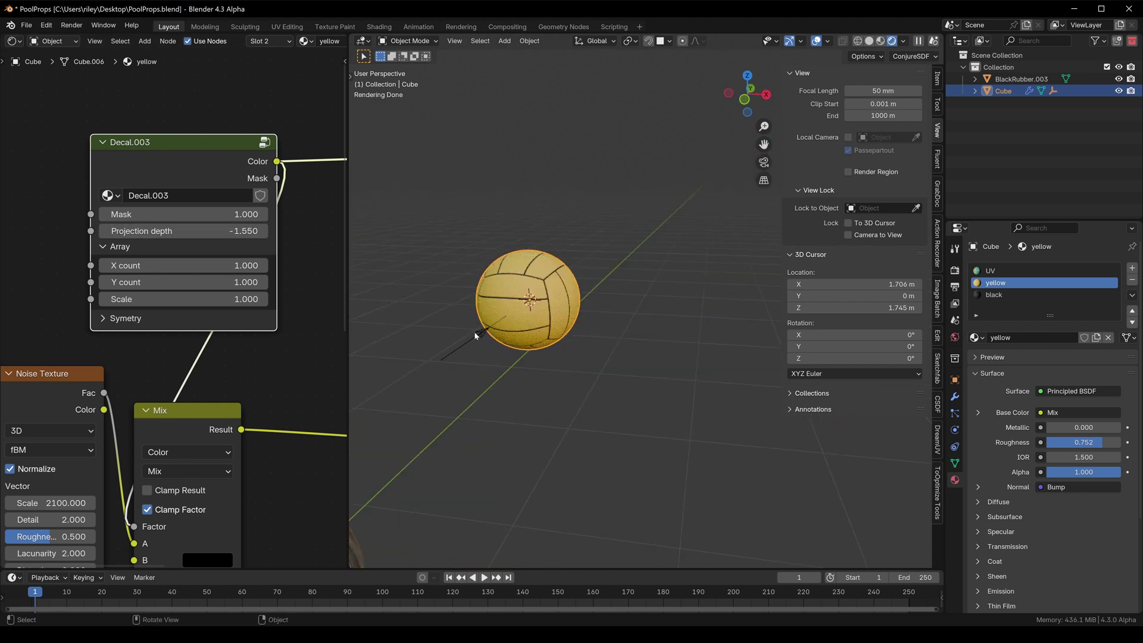
{"action": "left_click", "coordinate": [475, 332]}
{"action": "key", "text": "g"}
{"action": "key", "text": "y"}
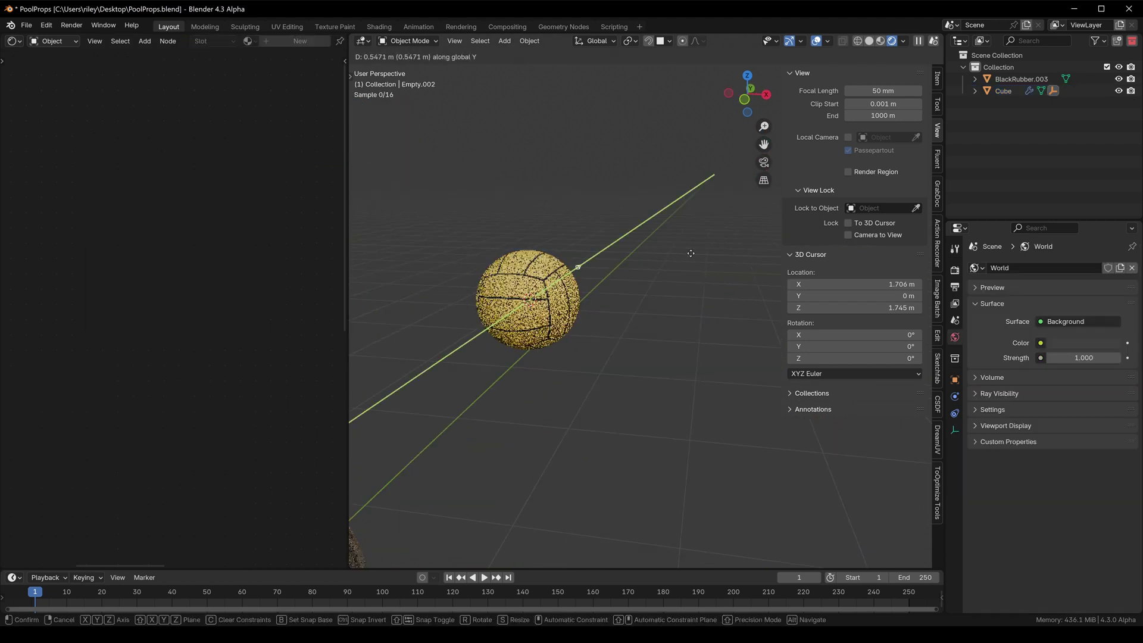
{"action": "left_click", "coordinate": [691, 253]}
Rotate the projector empty 180° about Z and mirror it by scaling X by -1
{"action": "middle_click_drag", "start_coordinate": [588, 273], "coordinate": [625, 265]}
{"action": "type", "text": "rz180"}
{"action": "key", "text": "Return"}
{"action": "type", "text": "sx-1"}
{"action": "key", "text": "Return"}
Select the ball and examine the projected logo's coverage on its front and back
{"action": "left_click", "coordinate": [571, 277]}
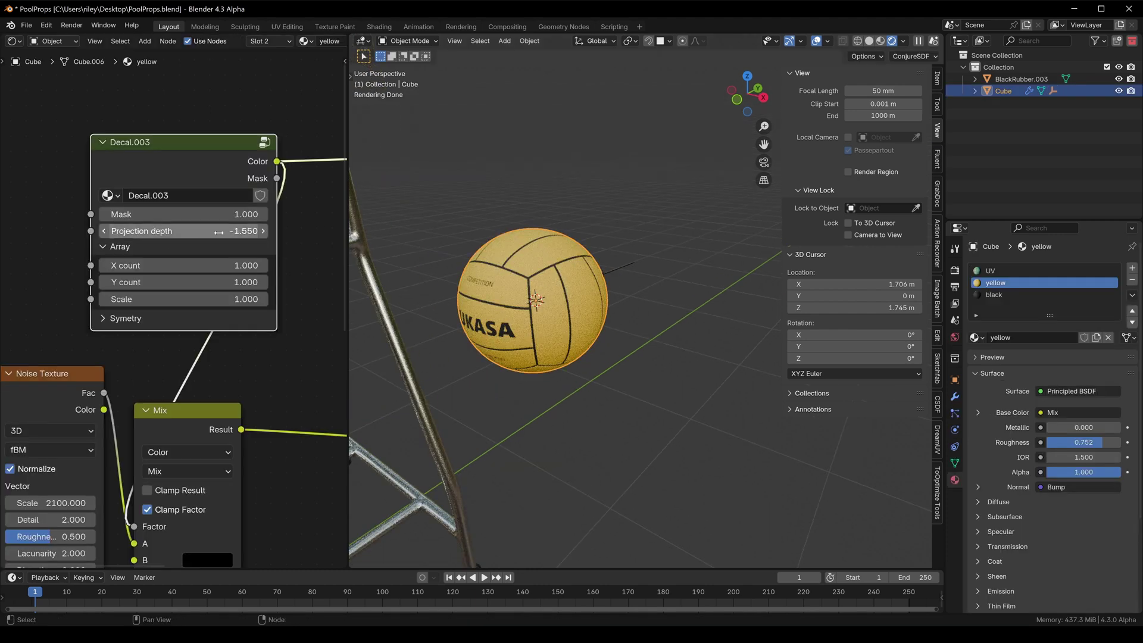
{"action": "scroll", "coordinate": [609, 252], "scroll_direction": "down", "scroll_amount": 3}
{"action": "middle_click_drag", "start_coordinate": [530, 252], "coordinate": [381, 280]}
{"action": "scroll", "coordinate": [610, 252], "scroll_direction": "up", "scroll_amount": 5}
{"action": "scroll", "coordinate": [610, 253], "scroll_direction": "down", "scroll_amount": 4}
{"action": "scroll", "coordinate": [663, 226], "scroll_direction": "up", "scroll_amount": 4}
{"action": "middle_click_drag", "start_coordinate": [663, 226], "coordinate": [539, 232]}
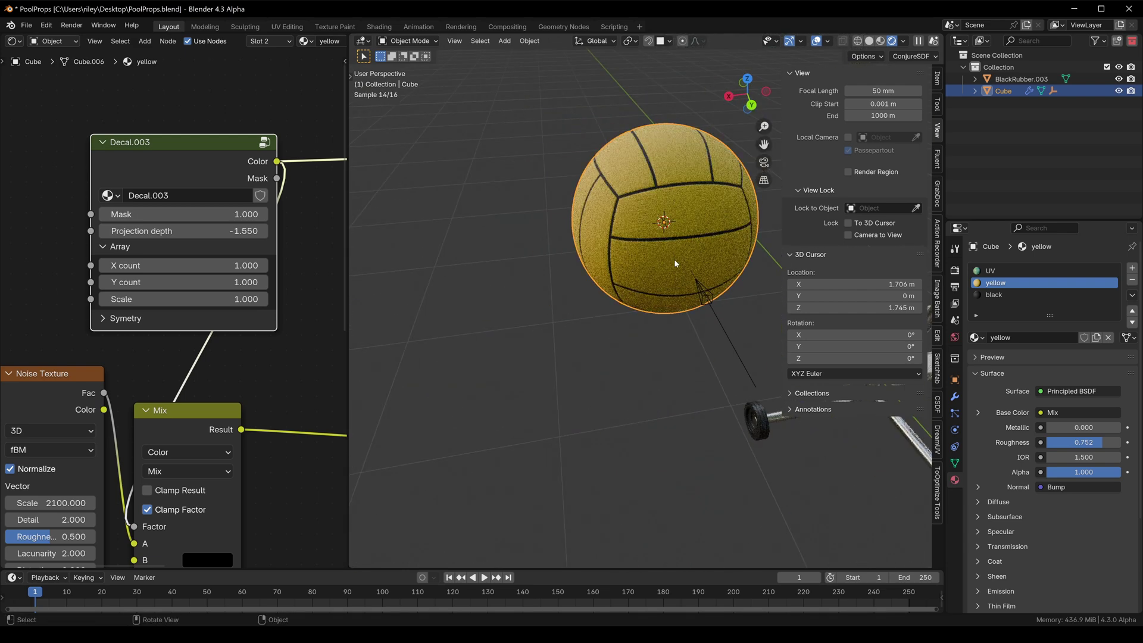
Select the ball and inspect its mesh in Edit Mode with all geometry deselected, then return to Object Mode
{"action": "middle_click_drag", "start_coordinate": [674, 259], "coordinate": [641, 249]}
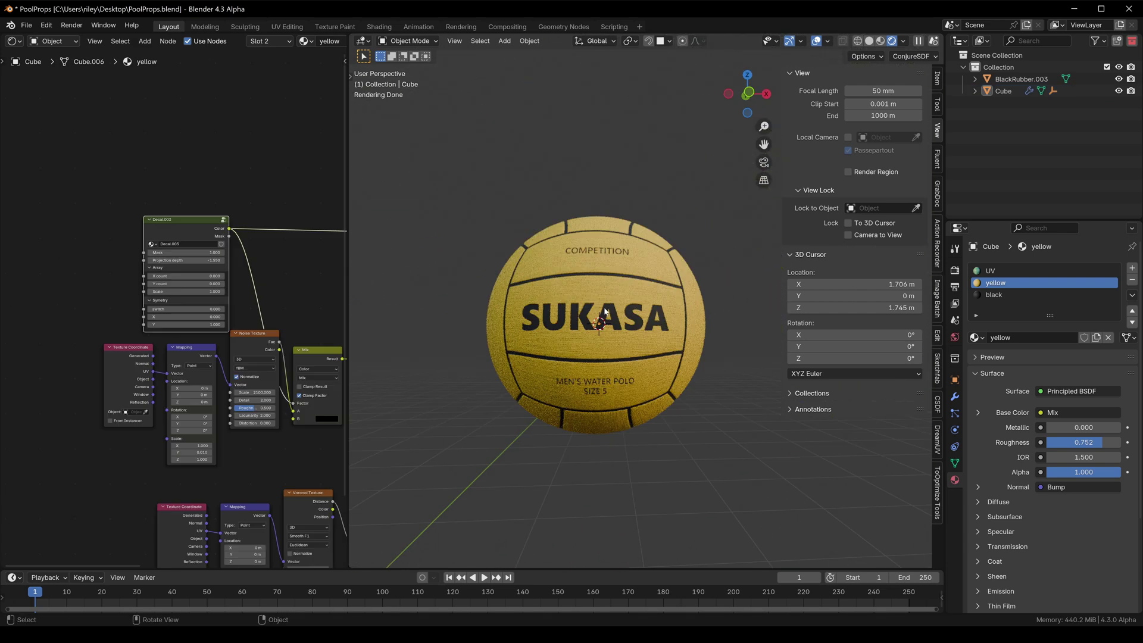
{"action": "middle_click_drag", "start_coordinate": [524, 321], "coordinate": [429, 333]}
{"action": "scroll", "coordinate": [533, 339], "scroll_direction": "down", "scroll_amount": 3}
{"action": "left_click", "coordinate": [616, 323]}
{"action": "key", "text": "Tab"}
{"action": "scroll", "coordinate": [616, 323], "scroll_direction": "up", "scroll_amount": 4}
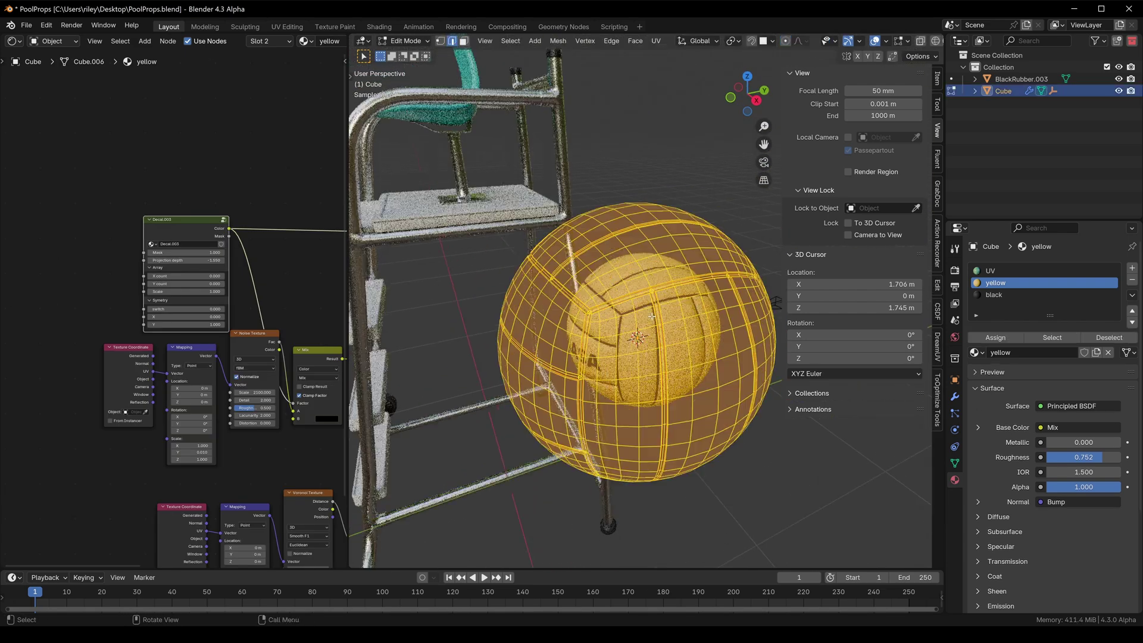
{"action": "key", "text": "alt+a"}
{"action": "middle_click_drag", "start_coordinate": [615, 323], "coordinate": [707, 290]}
{"action": "scroll", "coordinate": [708, 291], "scroll_direction": "down", "scroll_amount": 6}
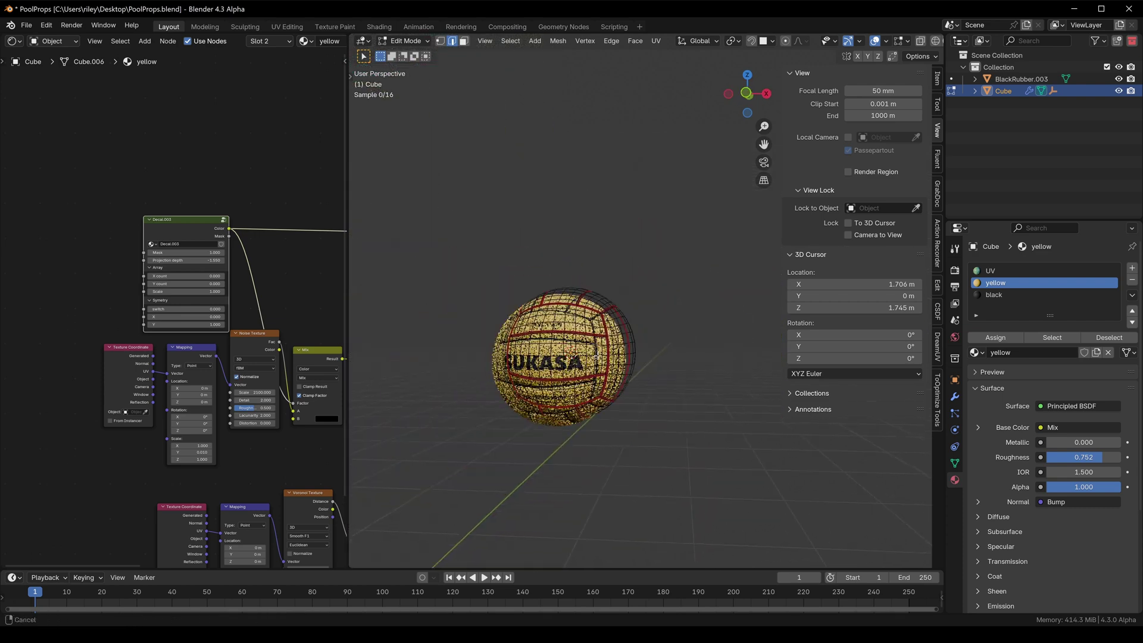
{"action": "key", "text": "Tab"}
Examine the projected SUKASA decal, black seams and surface texture on the ball from several sides and up close
{"action": "middle_click_drag", "start_coordinate": [545, 346], "coordinate": [692, 301], "text": "shift"}
{"action": "scroll", "coordinate": [633, 323], "scroll_direction": "up", "scroll_amount": 4}
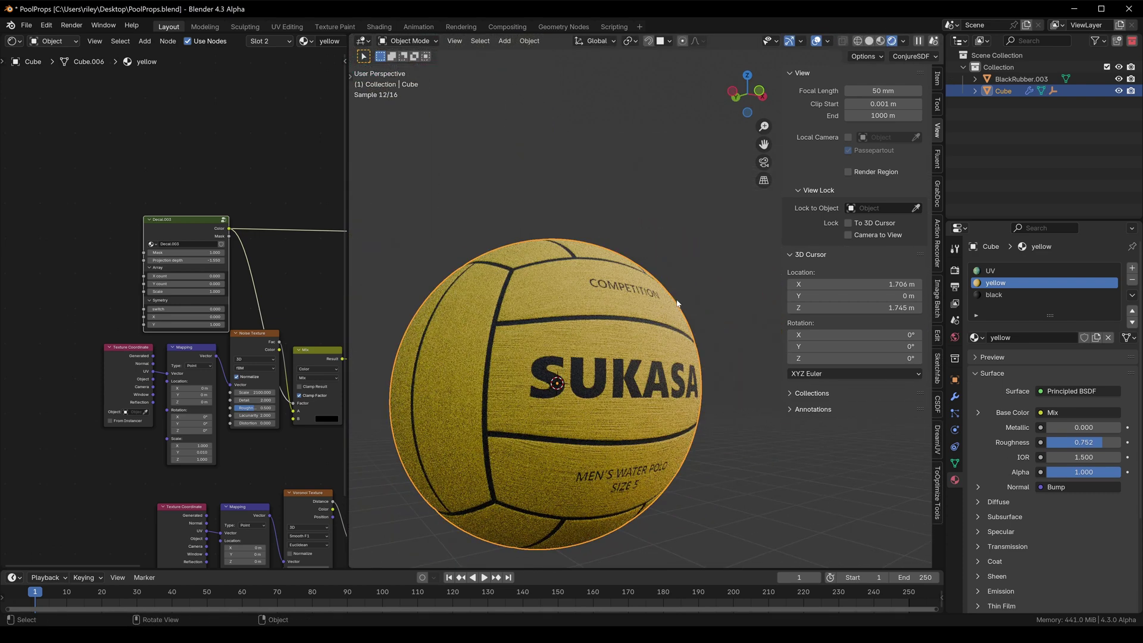
{"action": "scroll", "coordinate": [649, 311], "scroll_direction": "down", "scroll_amount": 4}
{"action": "key", "text": "alt+a"}
{"action": "middle_click_drag", "start_coordinate": [622, 312], "coordinate": [595, 277]}
{"action": "middle_click_drag", "start_coordinate": [595, 277], "coordinate": [635, 394]}
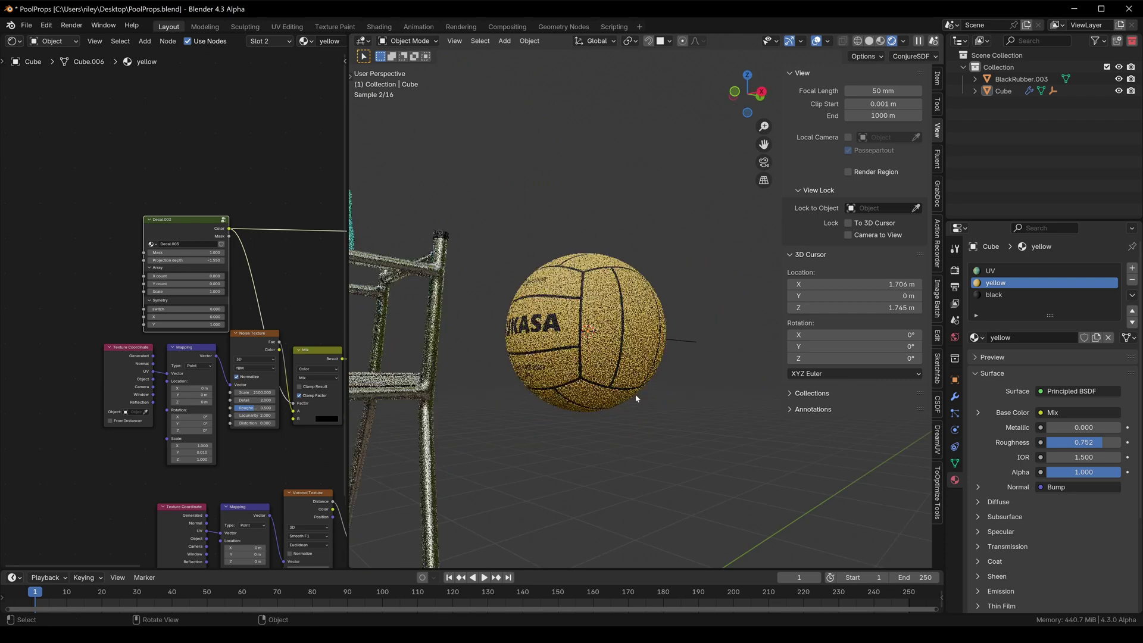
{"action": "scroll", "coordinate": [592, 333], "scroll_direction": "down", "scroll_amount": 2}
{"action": "middle_click_drag", "start_coordinate": [592, 336], "coordinate": [703, 330]}
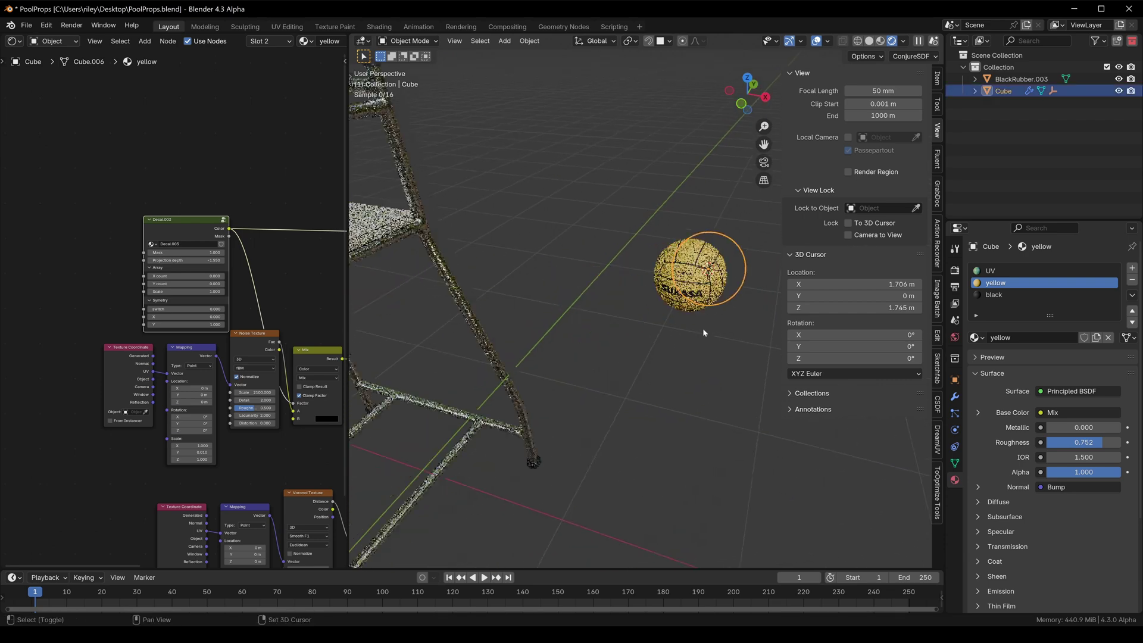
{"action": "scroll", "coordinate": [715, 267], "scroll_direction": "up", "scroll_amount": 8}
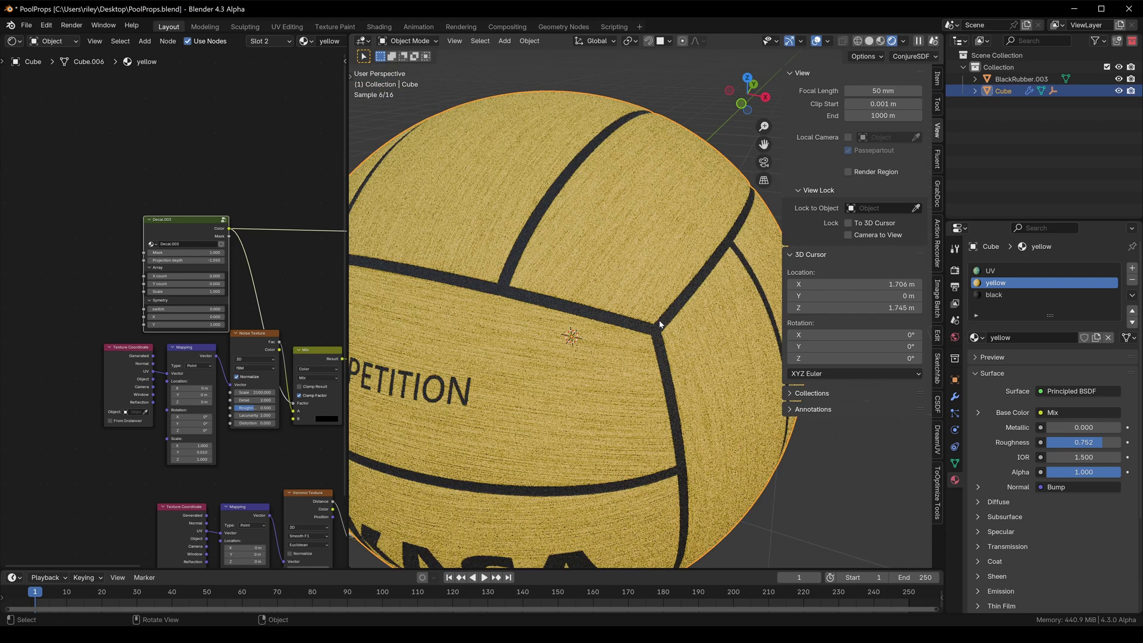
{"action": "scroll", "coordinate": [662, 327], "scroll_direction": "down", "scroll_amount": 4}
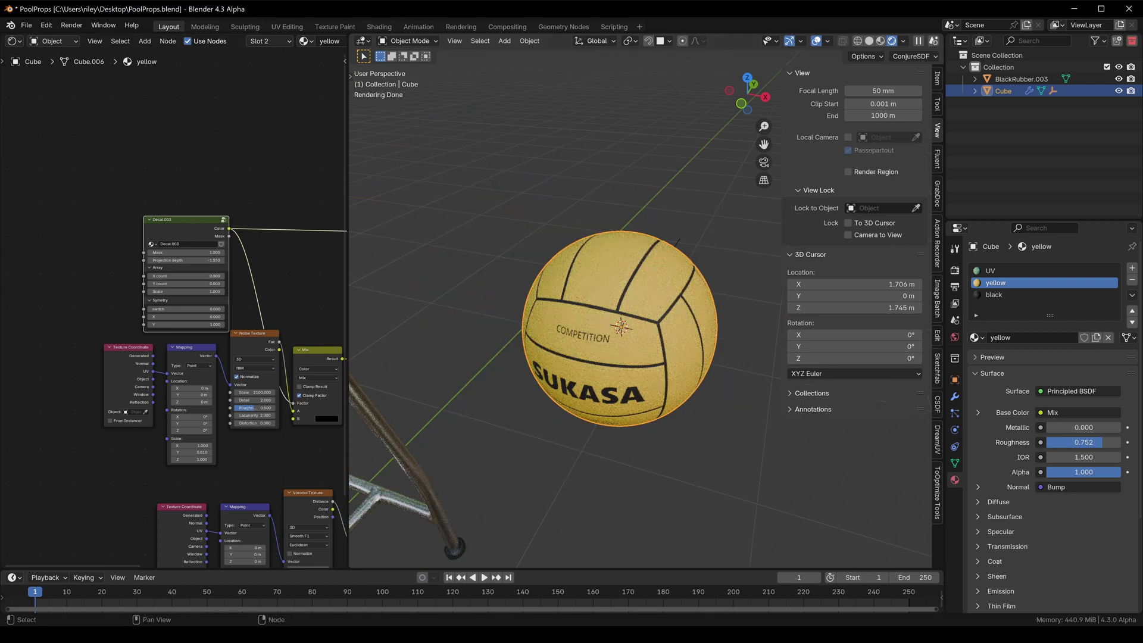